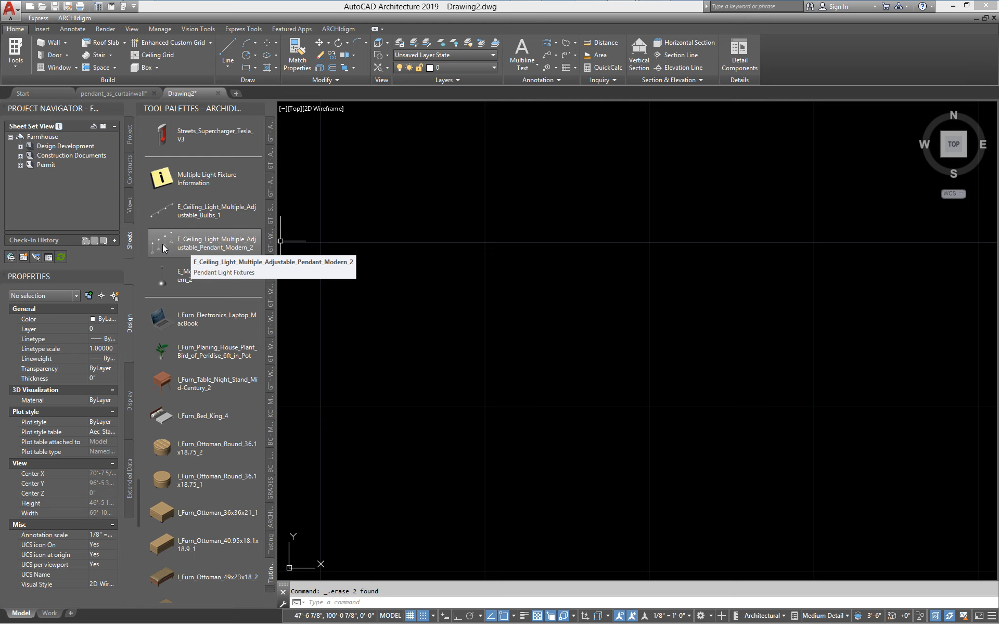
- Place the E_Ceiling_Light_Multiple_Adjustable_Pendant_Modern_2 fixture as a straight horizontal run about 12' long, using ortho mode
click(162, 245)
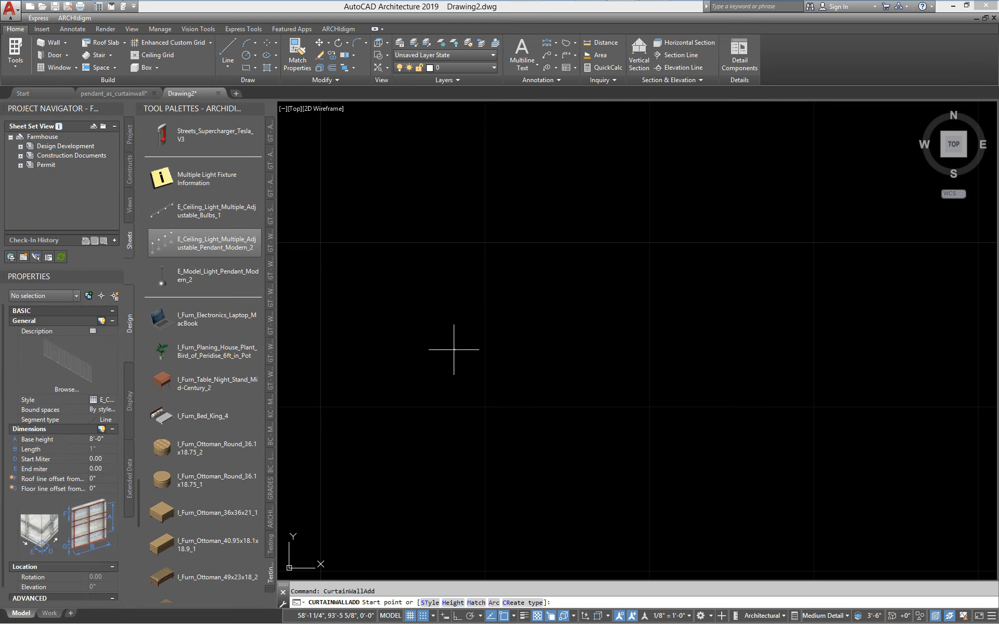
middle_drag(347, 545, 461, 385)
click(461, 382)
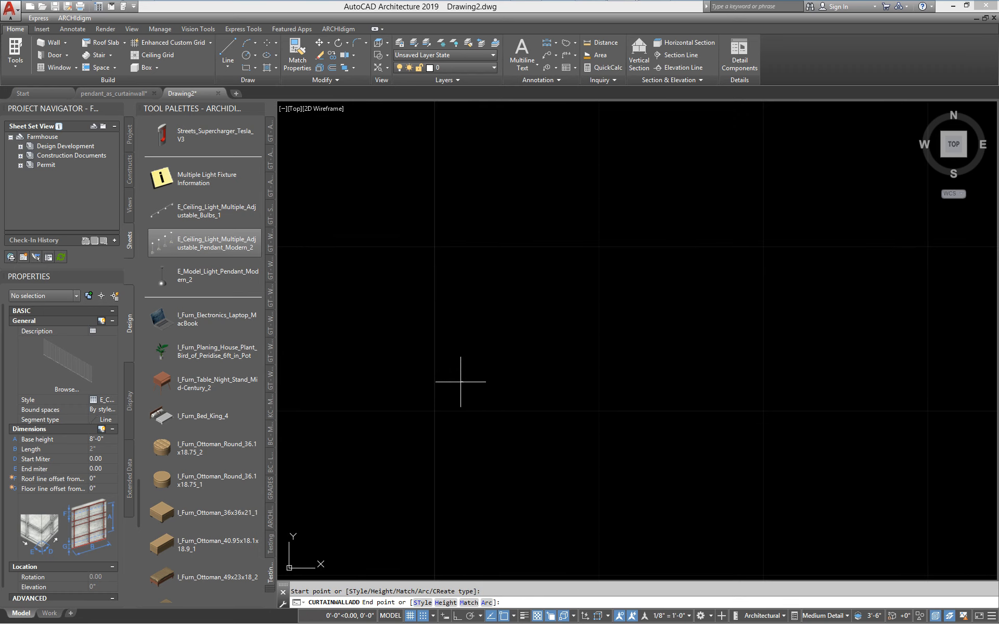
key(F8)
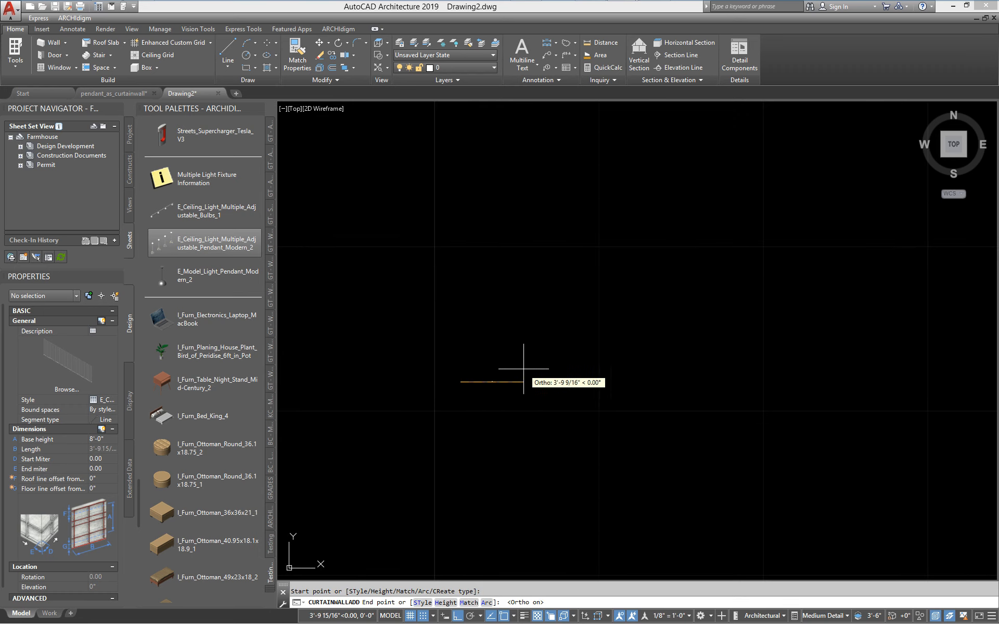
click(662, 382)
key(Return)
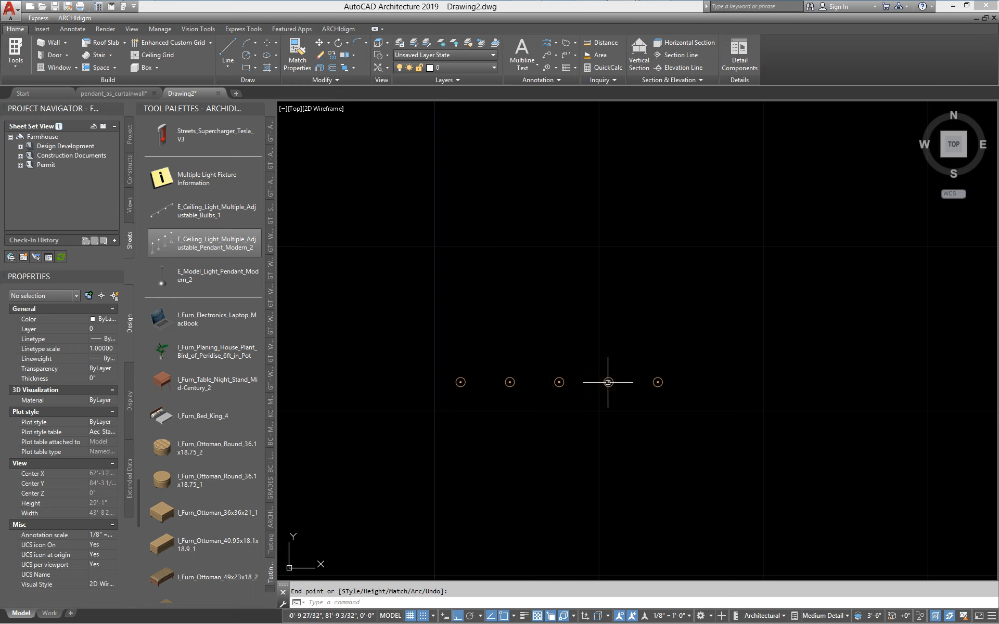
- Stretch the straight pendant row's top upward to a height of about 13'-1", and set its base height to 9'-0"
shift+middle_drag(520, 401, 576, 385)
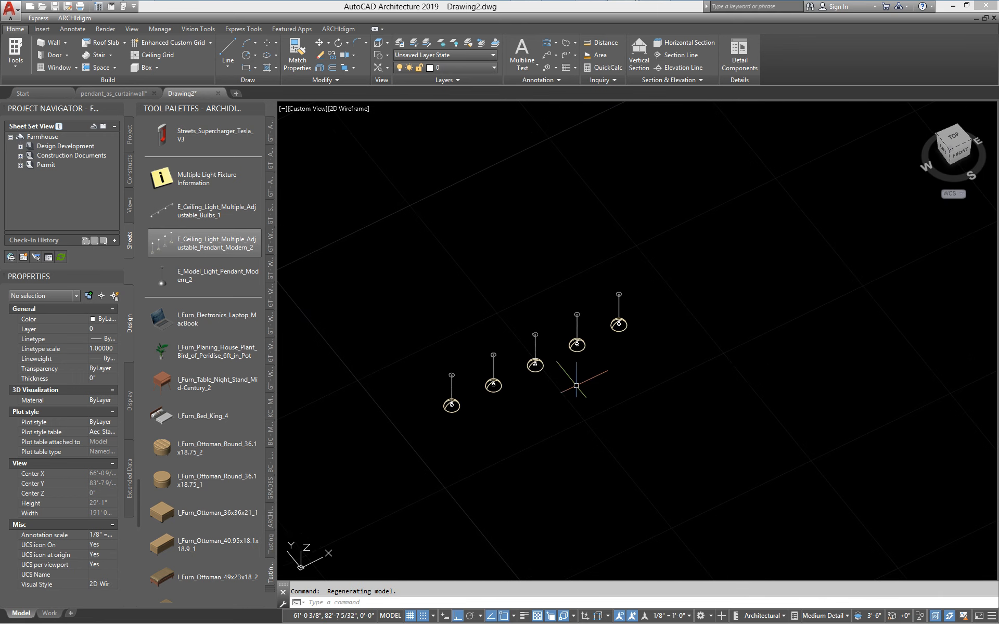
scroll(576, 386, up, 2)
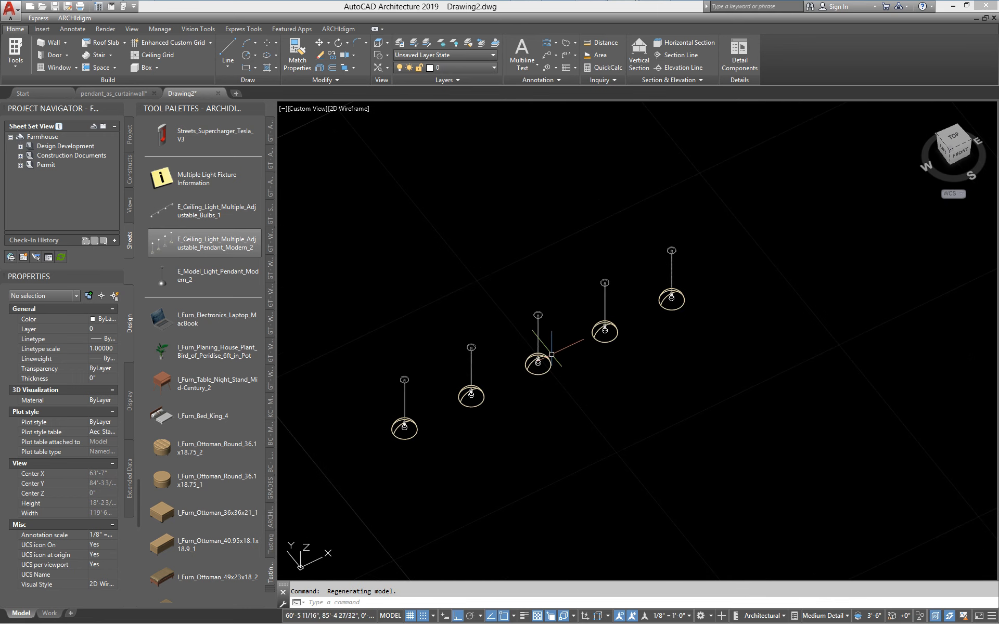
click(540, 359)
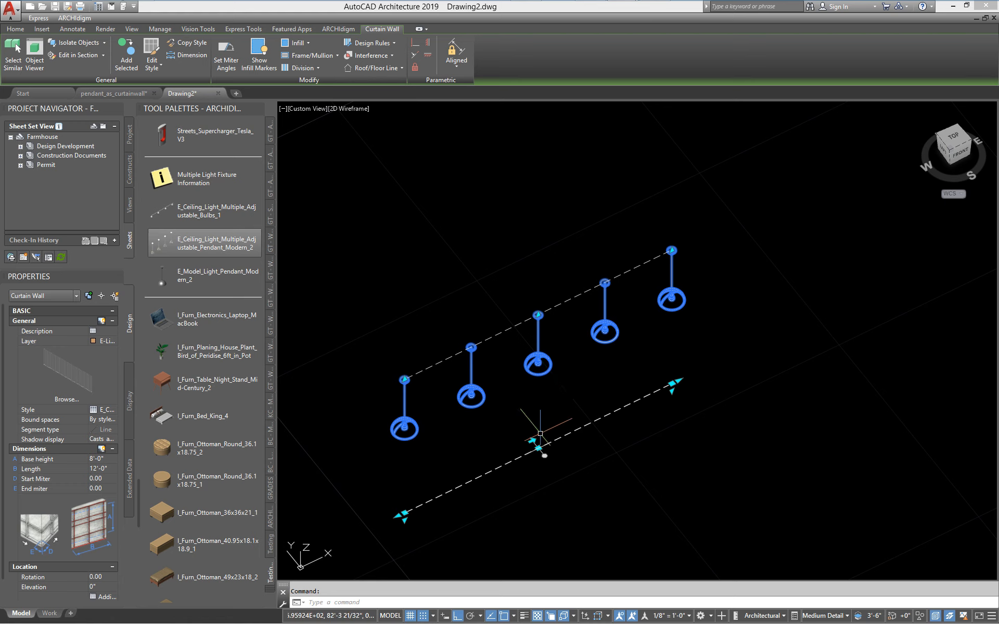
click(538, 315)
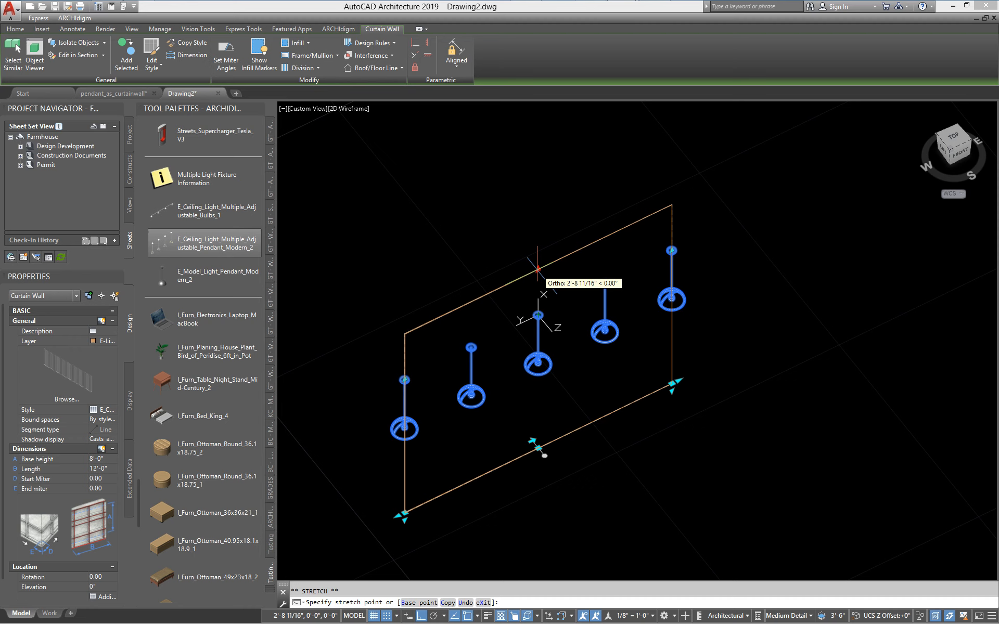
click(538, 229)
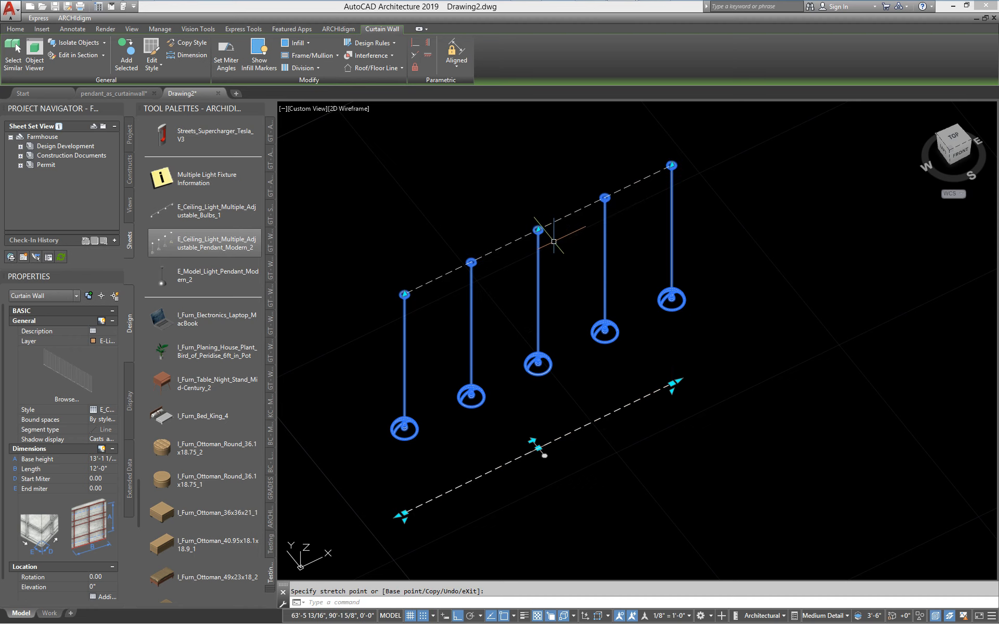
click(99, 459)
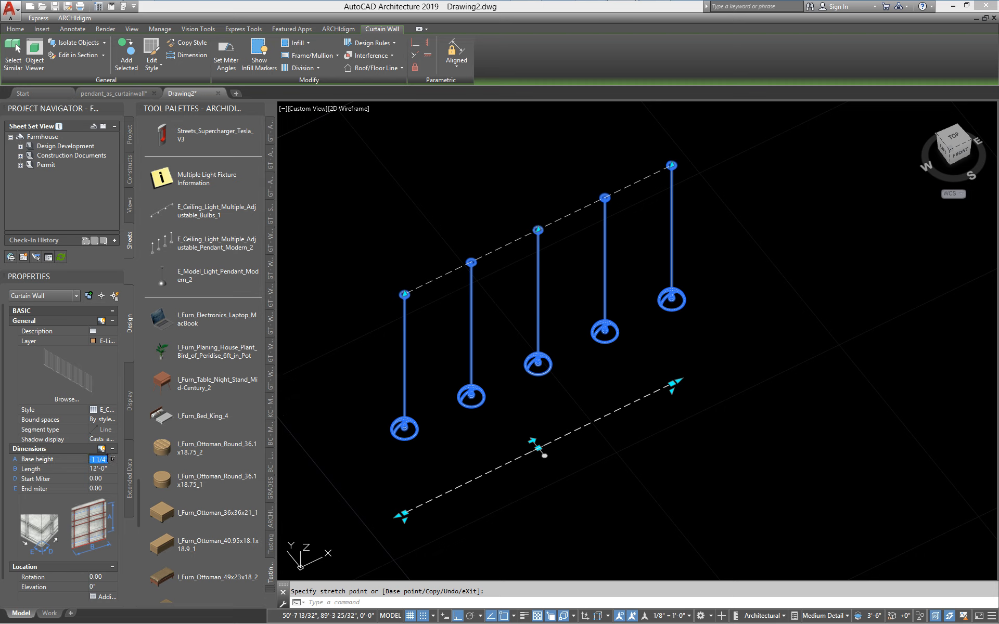
text(9'-0")
key(Tab)
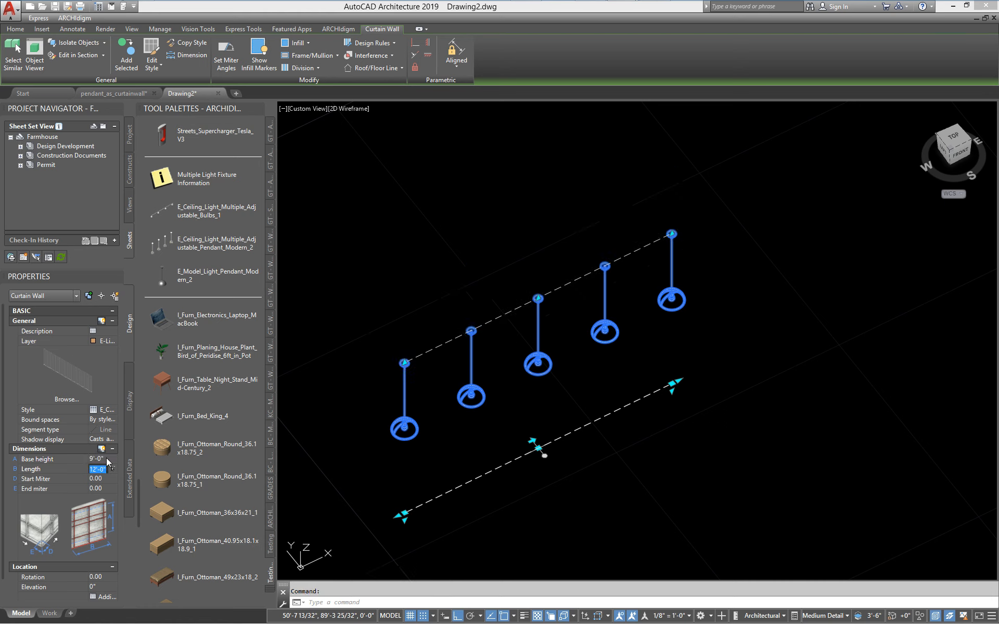
key(Escape)
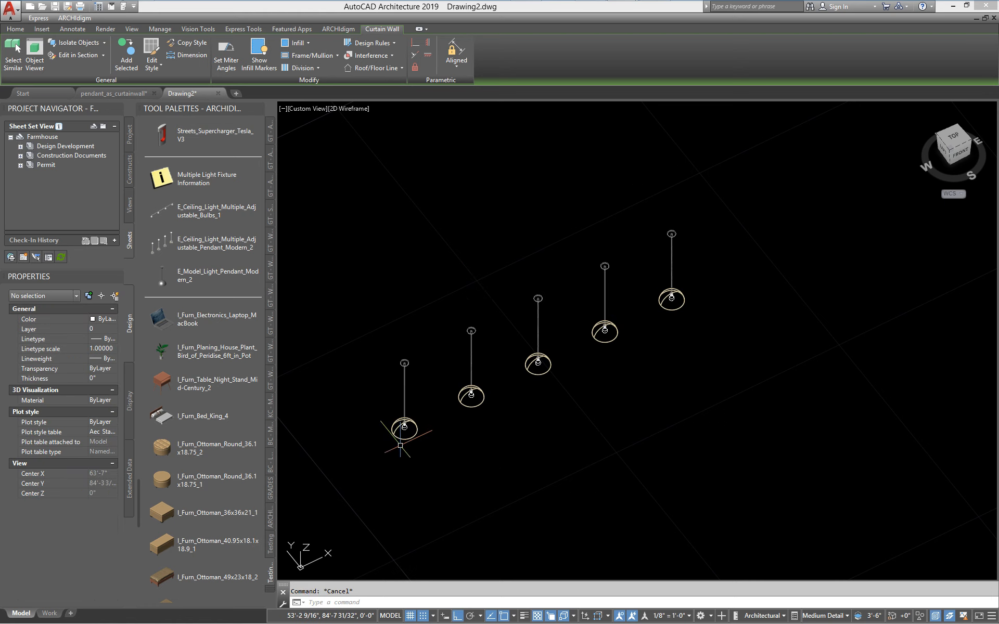
- Draw a three-point curved spline in front of the straight pendant row, with ortho mode off
middle_drag(473, 335, 408, 323)
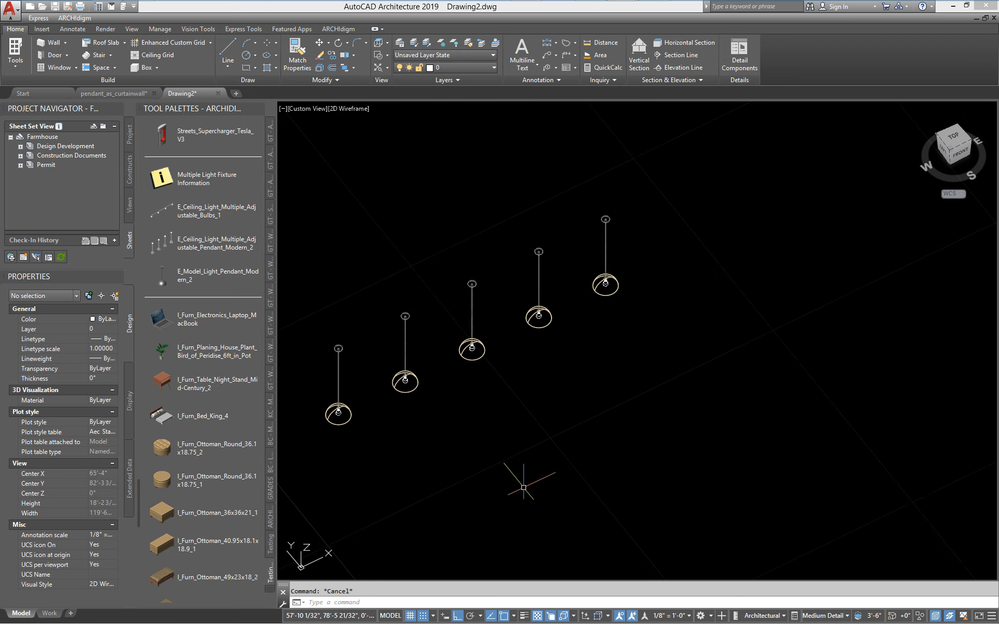
text(spl)
key(Return)
click(517, 505)
key(F8)
click(700, 449)
click(723, 327)
key(Return)
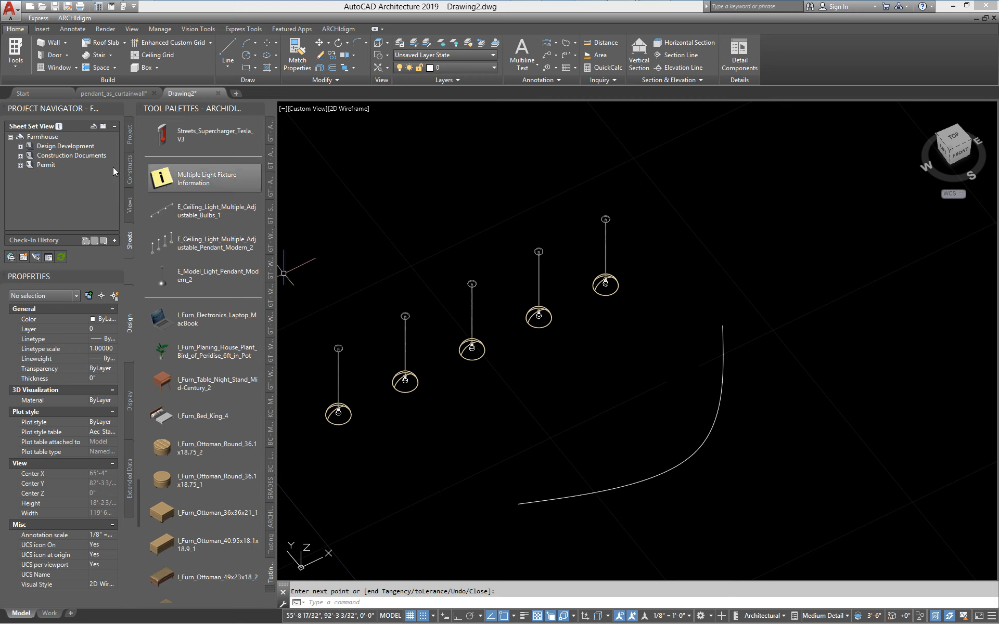
- Apply the E_Ceiling_Light_Multiple_Adjustable_Pendant_Modern_2 tool properties to the spline as a referenced base curve
right_click(167, 241)
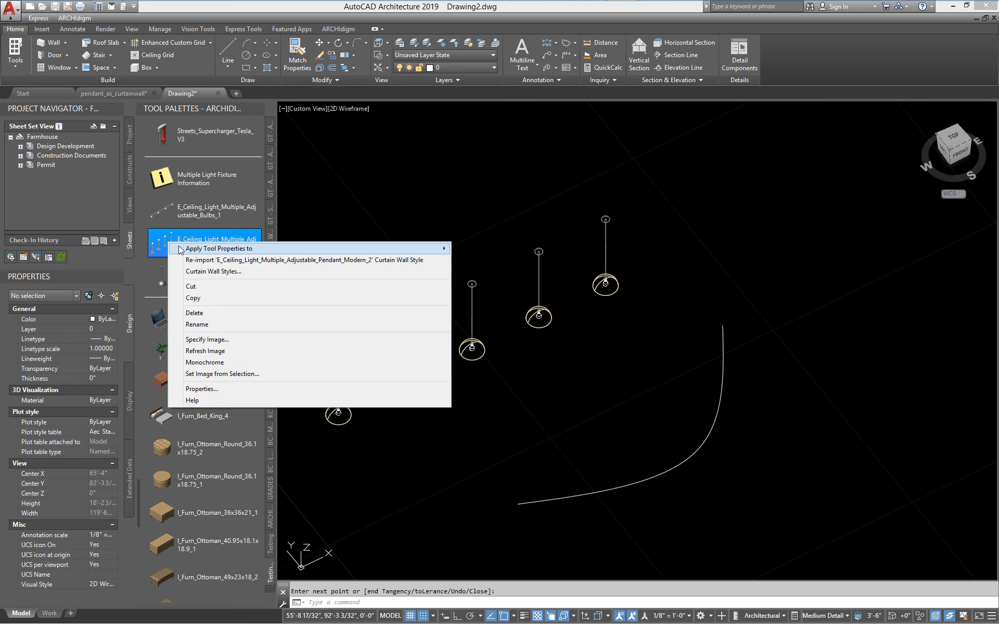
mouse_move(197, 254)
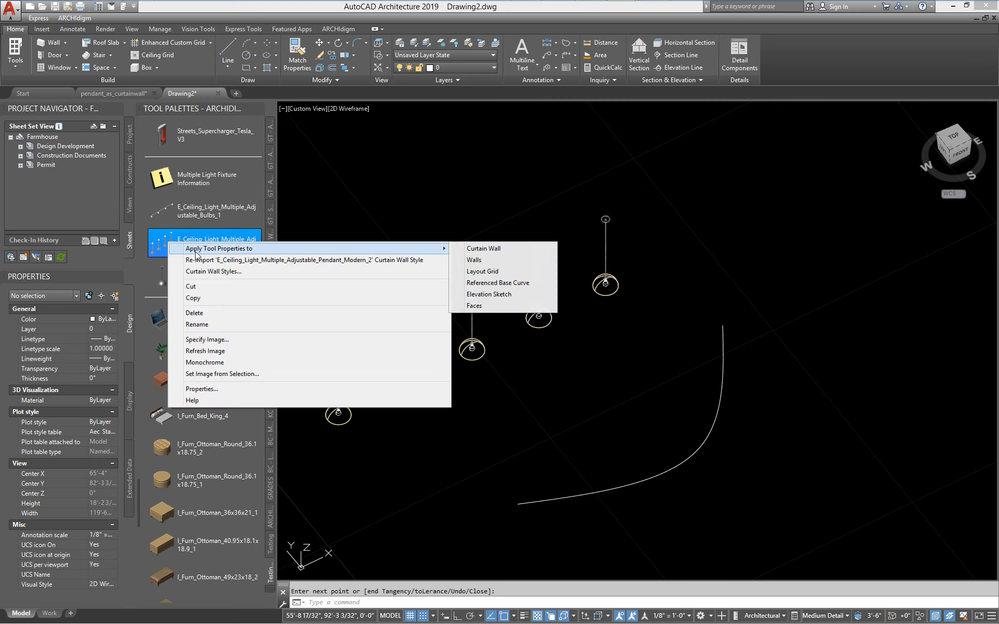
click(496, 284)
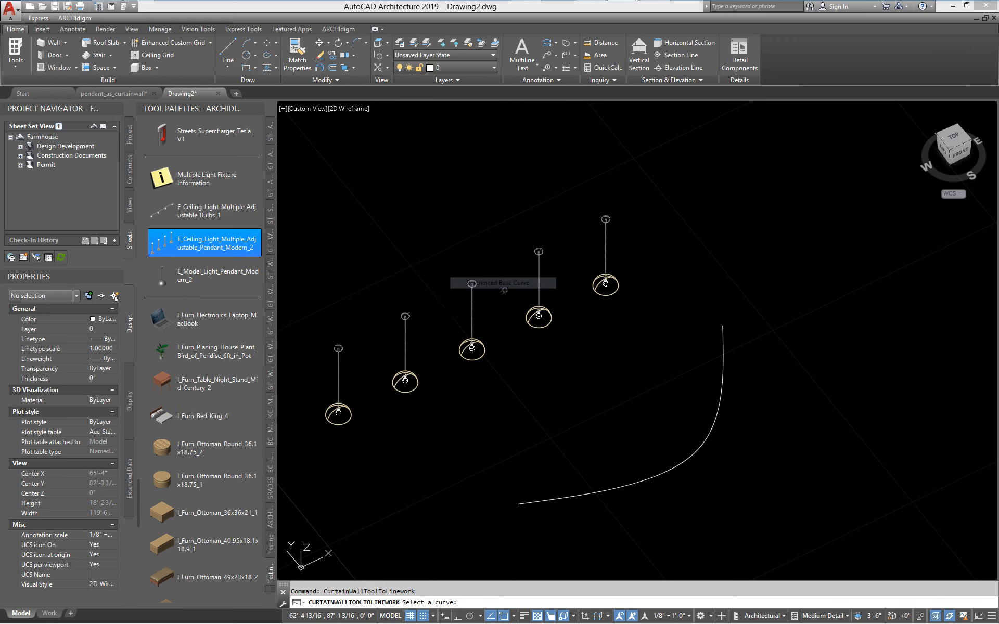
click(598, 481)
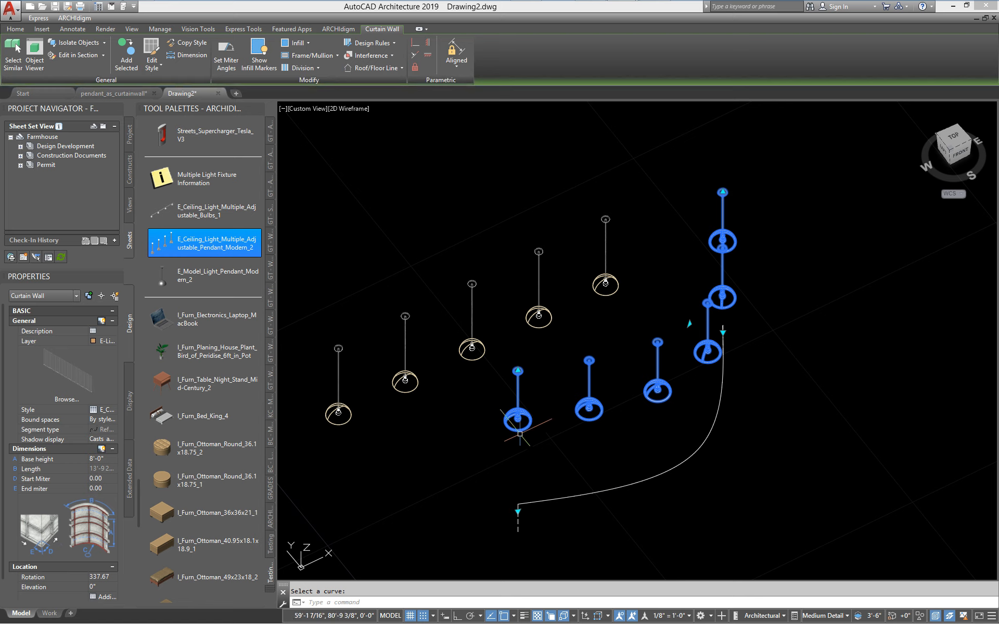
key(Escape)
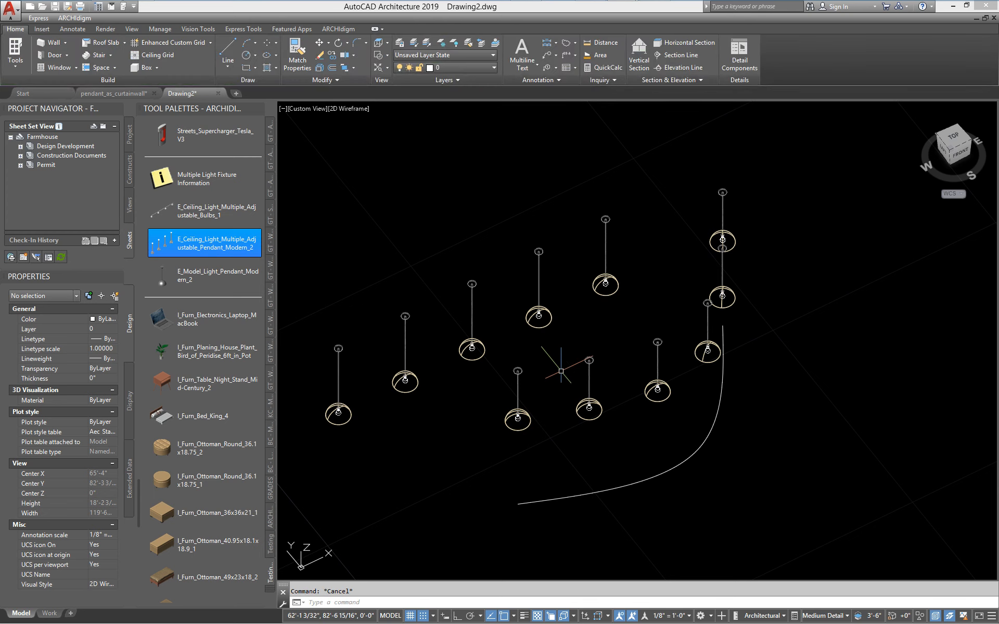
- Delete the straight row of pendants, keeping the curved row and its spline
shift+middle_drag(551, 363, 523, 359)
click(553, 255)
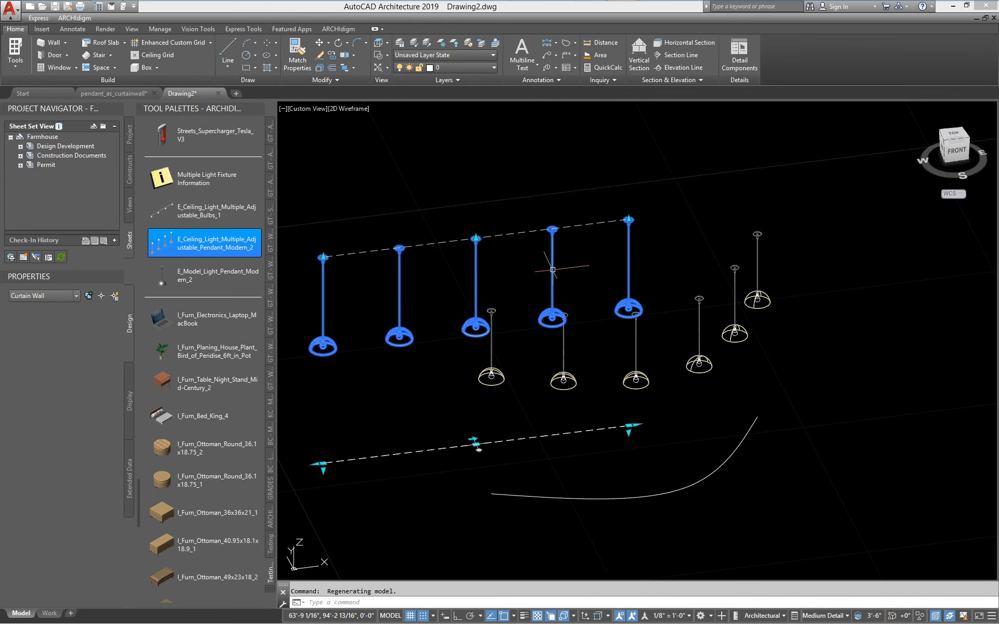
key(Delete)
mouse_move(502, 299)
middle_down()
mouse_move(446, 279)
mouse_move(504, 352)
mouse_move(603, 323)
mouse_move(653, 329)
mouse_move(499, 352)
middle_up()
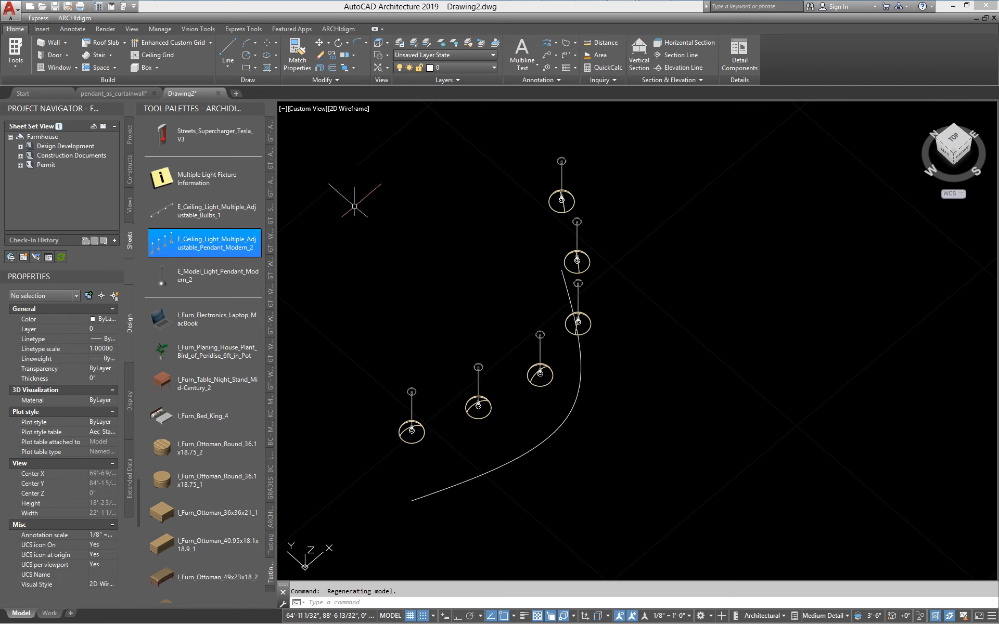
- Switch to the pendant_as_curtainwall drawing and examine the shade-and-bulb block, the ceiling canopy block and the 2D fixture symbol block
click(118, 93)
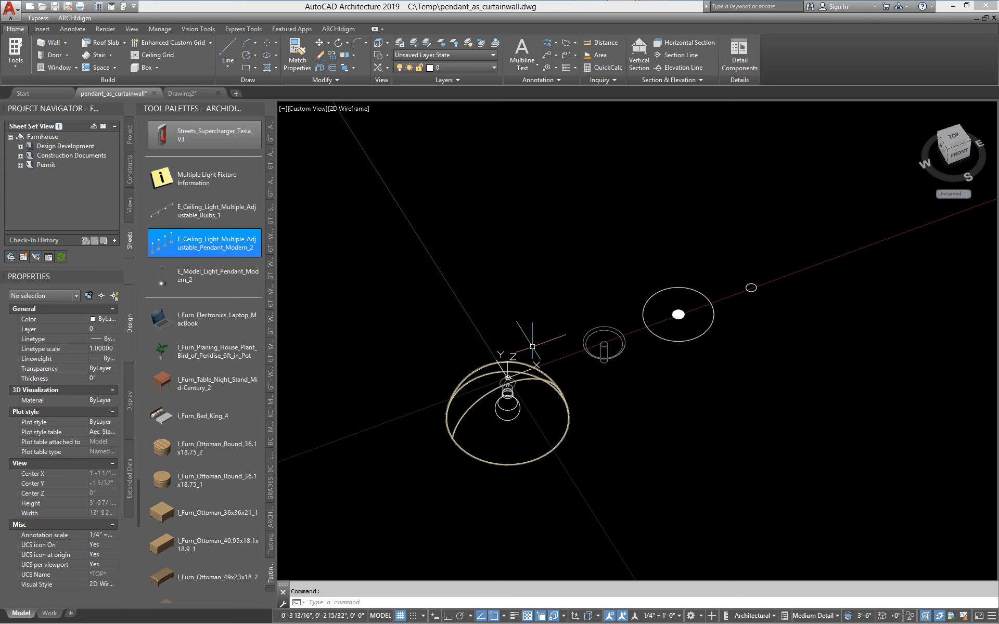
middle_drag(478, 400, 437, 418)
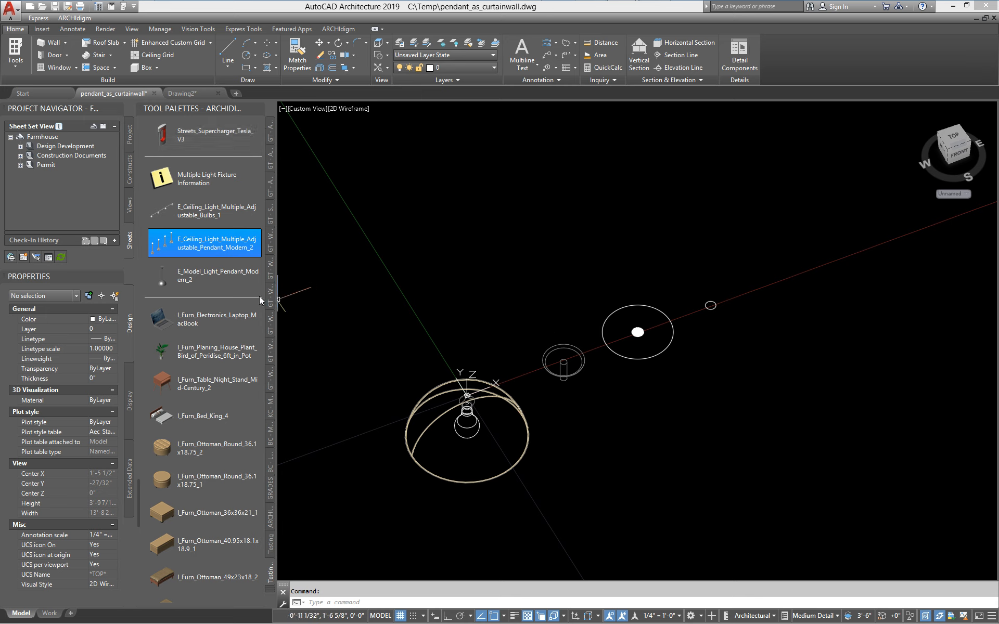
click(500, 378)
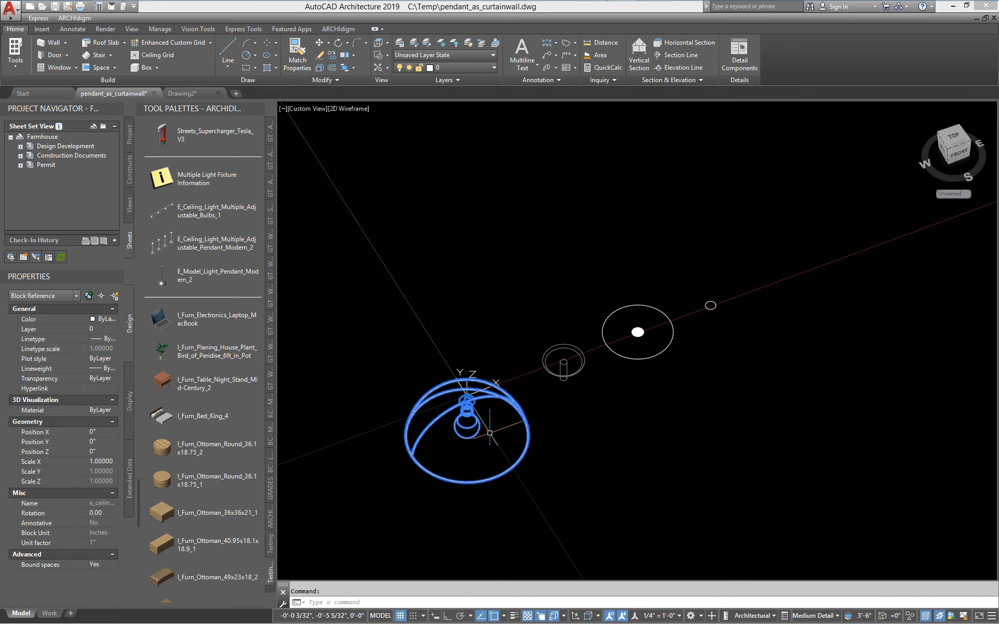
key(Escape)
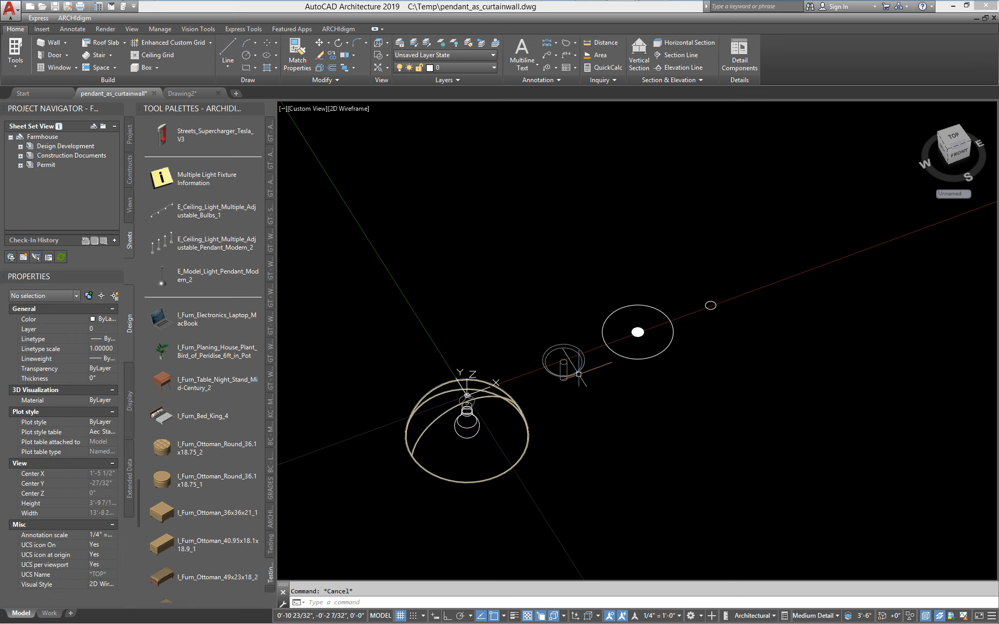
click(579, 373)
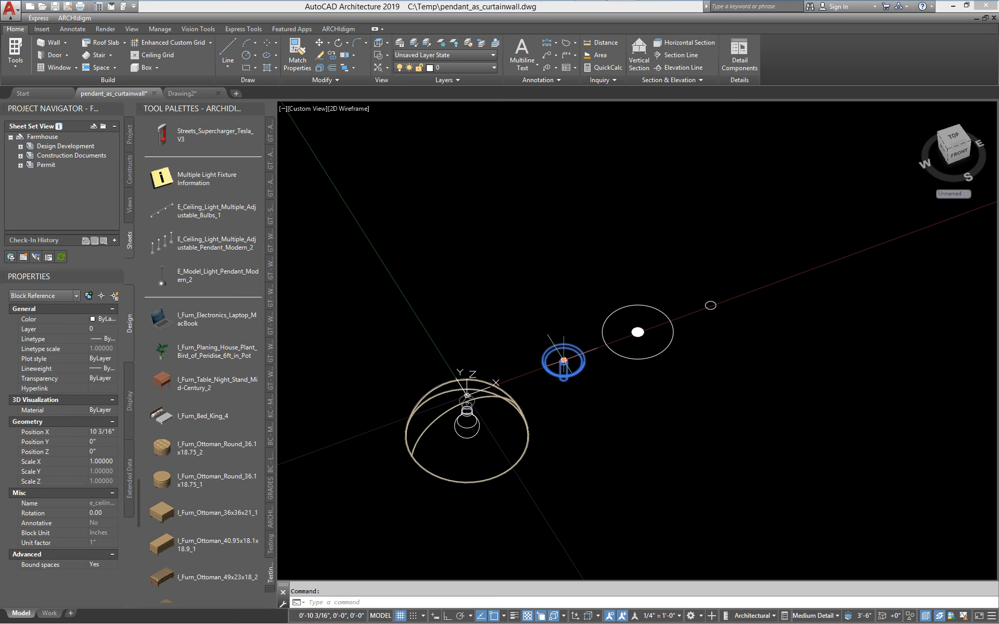
key(Escape)
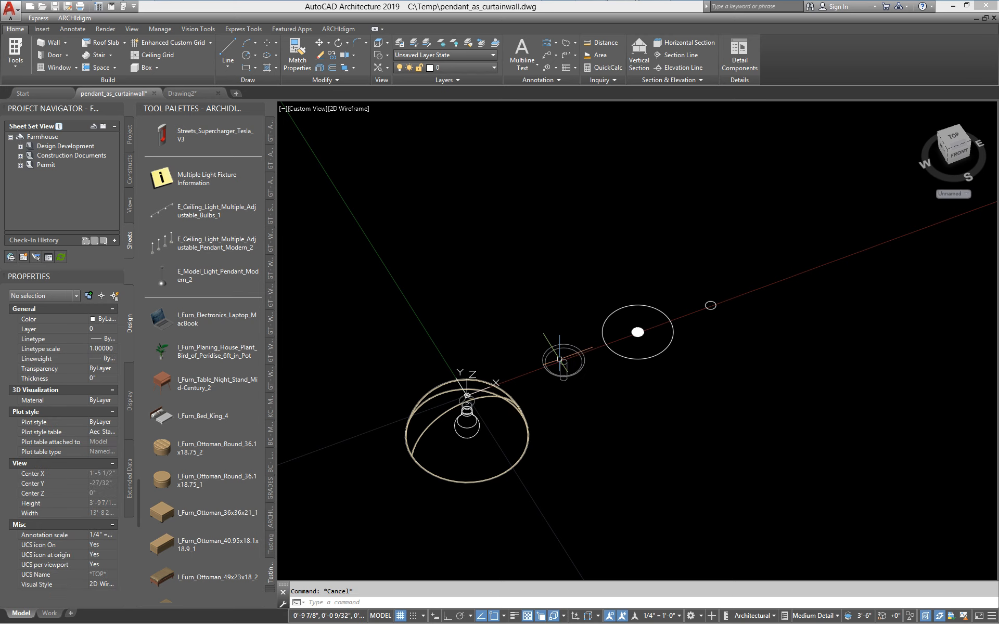
click(513, 396)
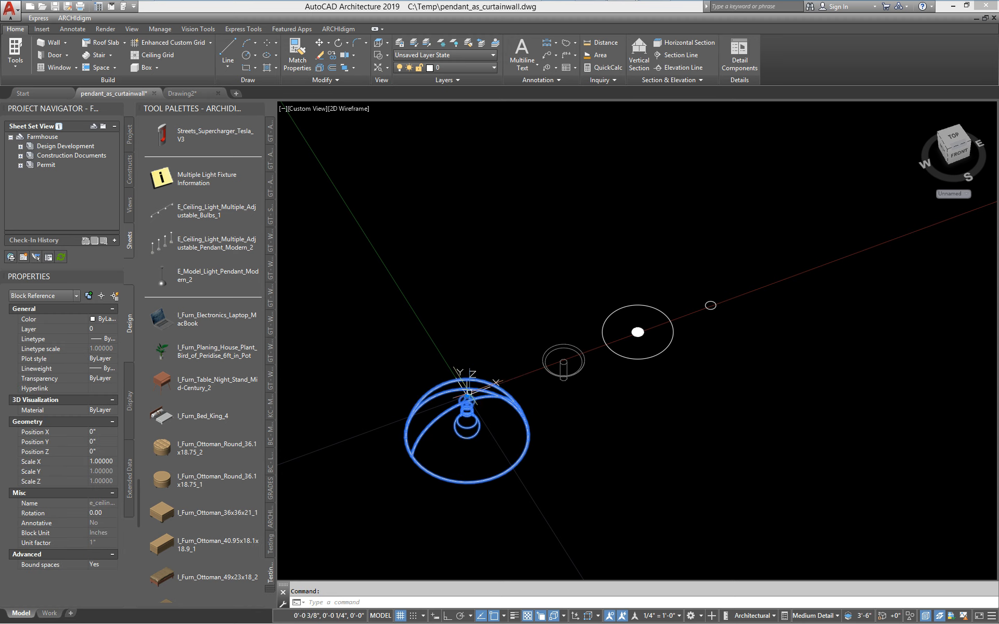
key(Escape)
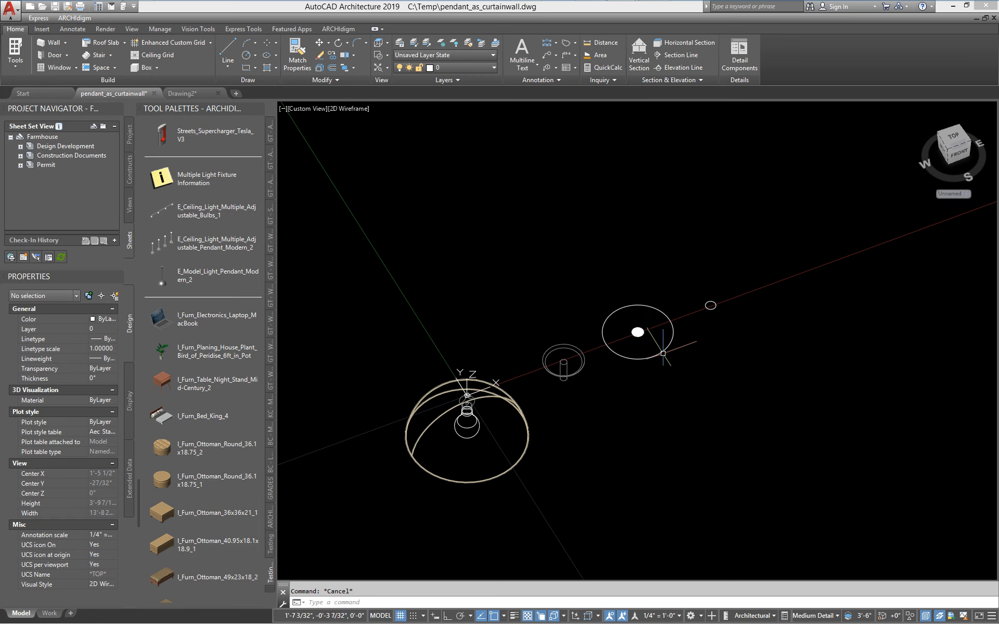
click(658, 353)
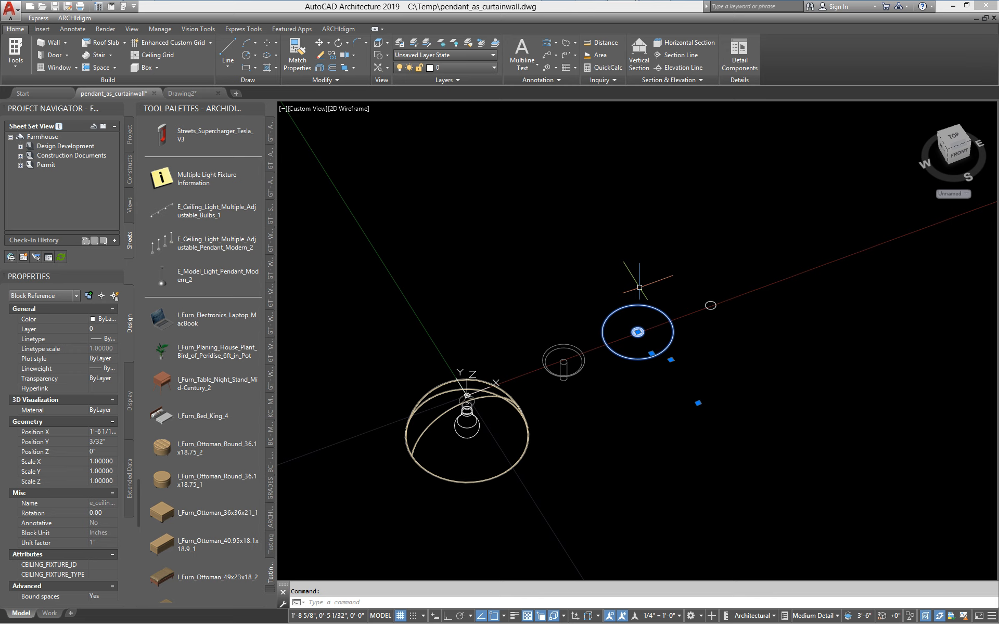
key(Escape)
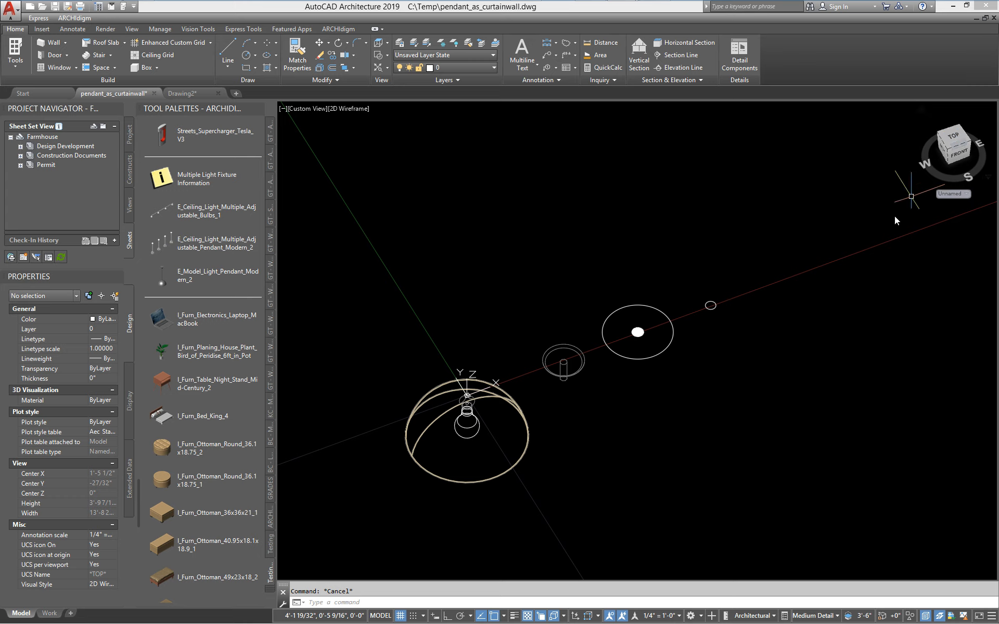
- Set the view to Top and erase the small circle beyond the 2D fixture symbol
click(955, 138)
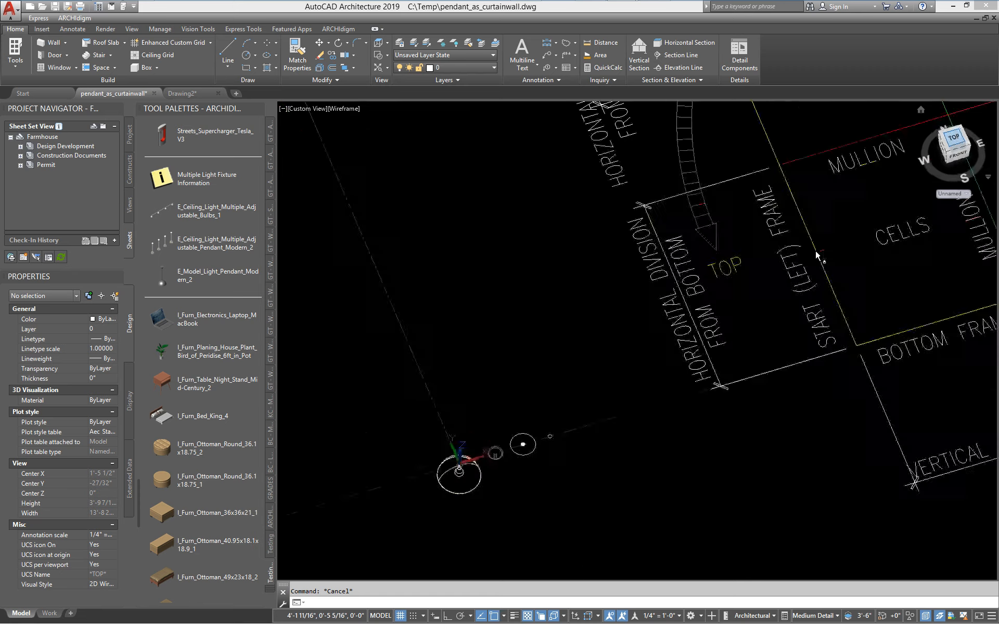
scroll(539, 406, up, 3)
click(531, 401)
click(464, 354)
key(Delete)
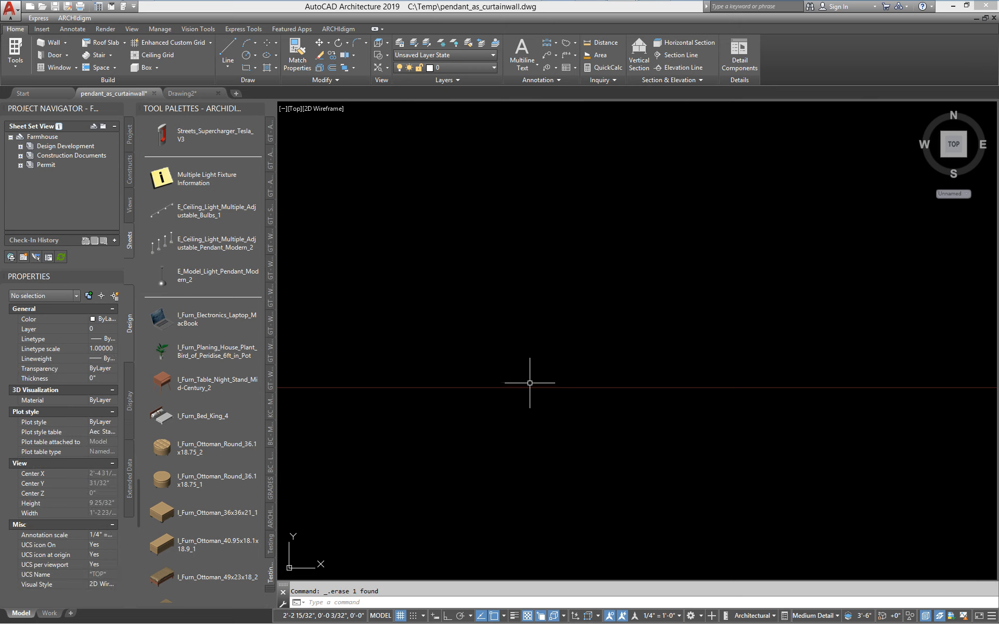
- Draw a circle with a diameter of 1" beyond the 2D fixture symbol
scroll(526, 383, down, 5)
text(c)
key(Return)
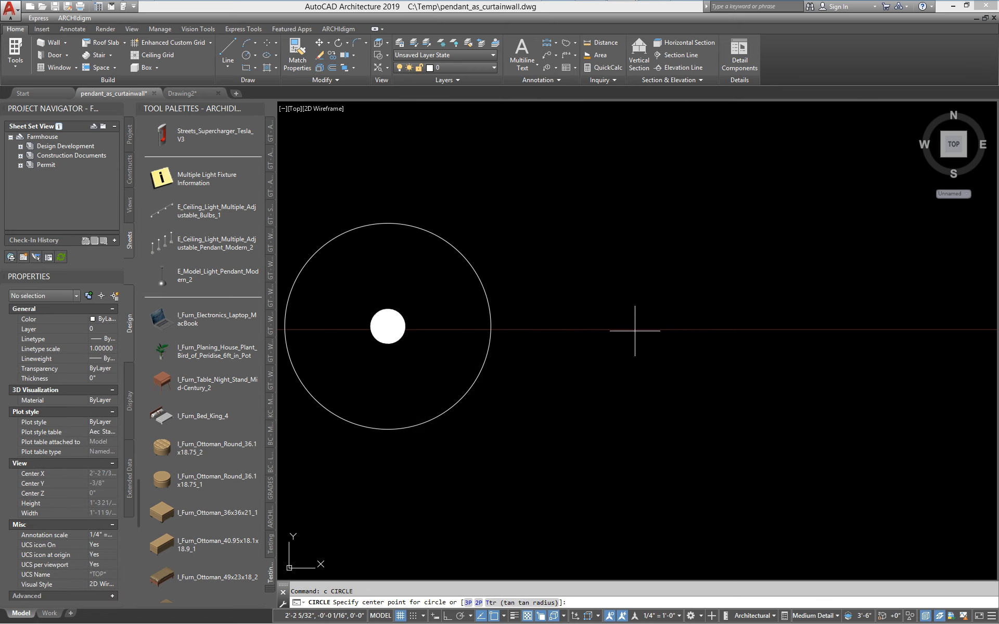
click(635, 331)
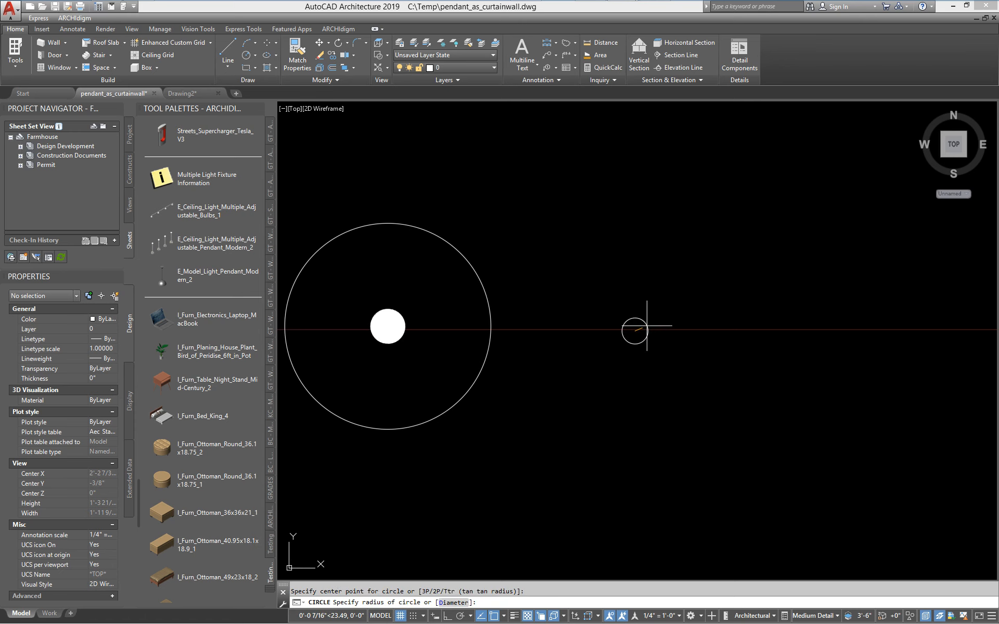
text(d)
key(Return)
text(1)
key(Return)
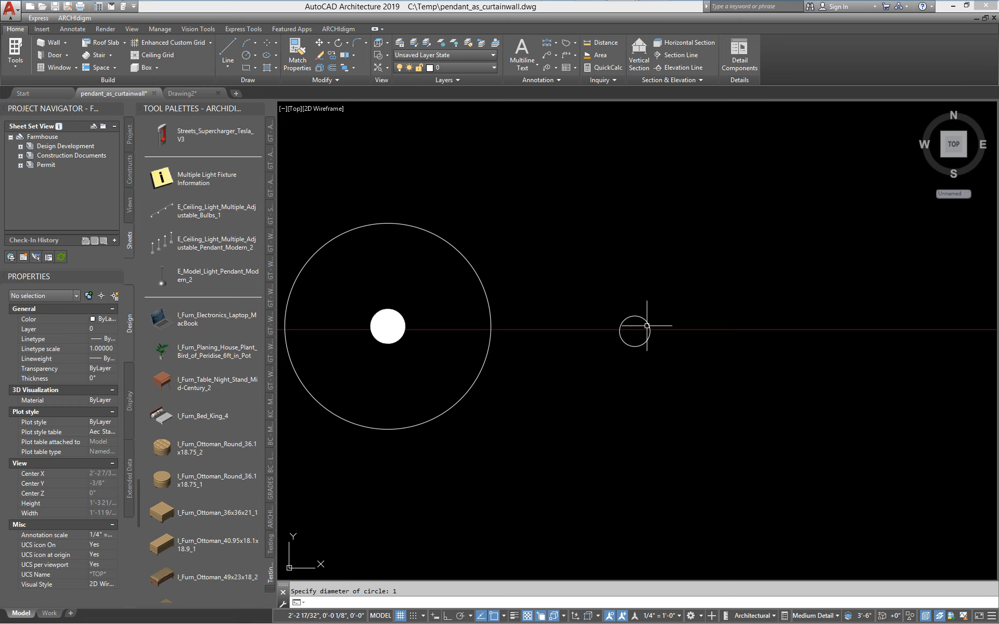
- Create a new profile definition named 1_Unit_Cricle in the pendant_as_curtainwall drawing
text(profile)
key(Return)
text(d)
key(Return)
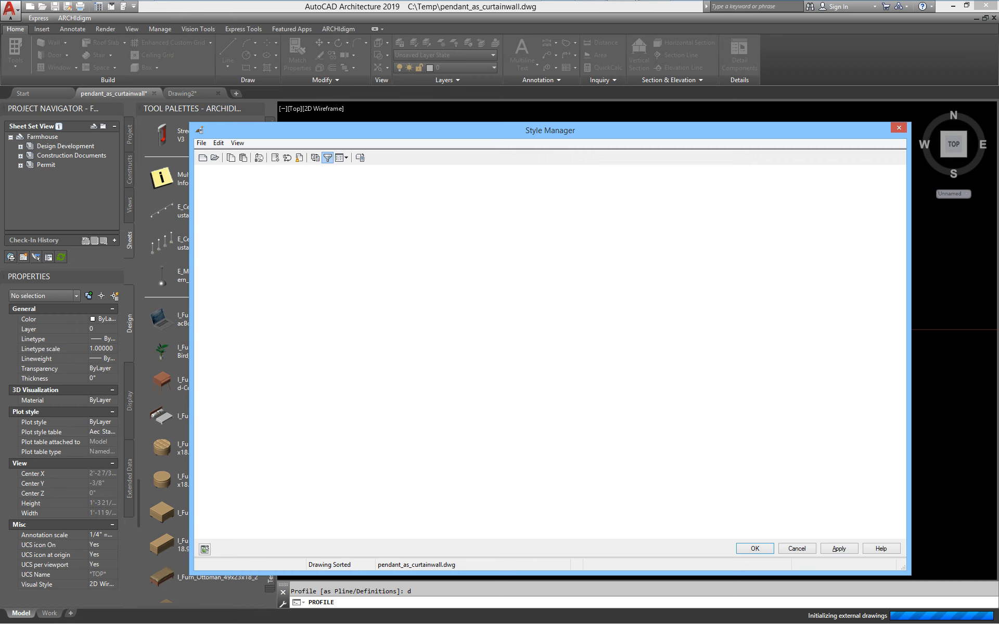
right_click(414, 253)
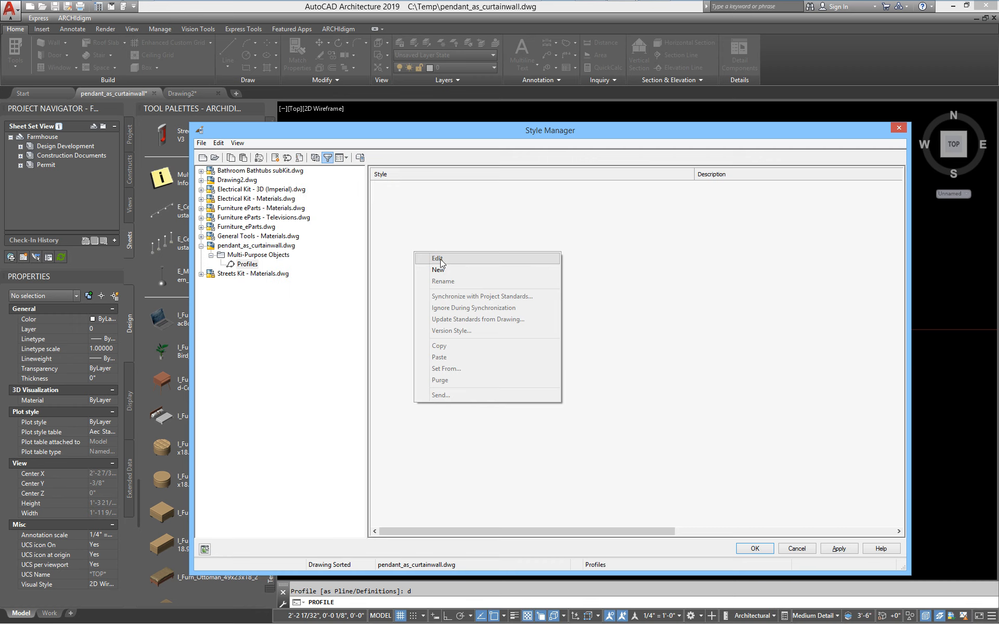
click(442, 266)
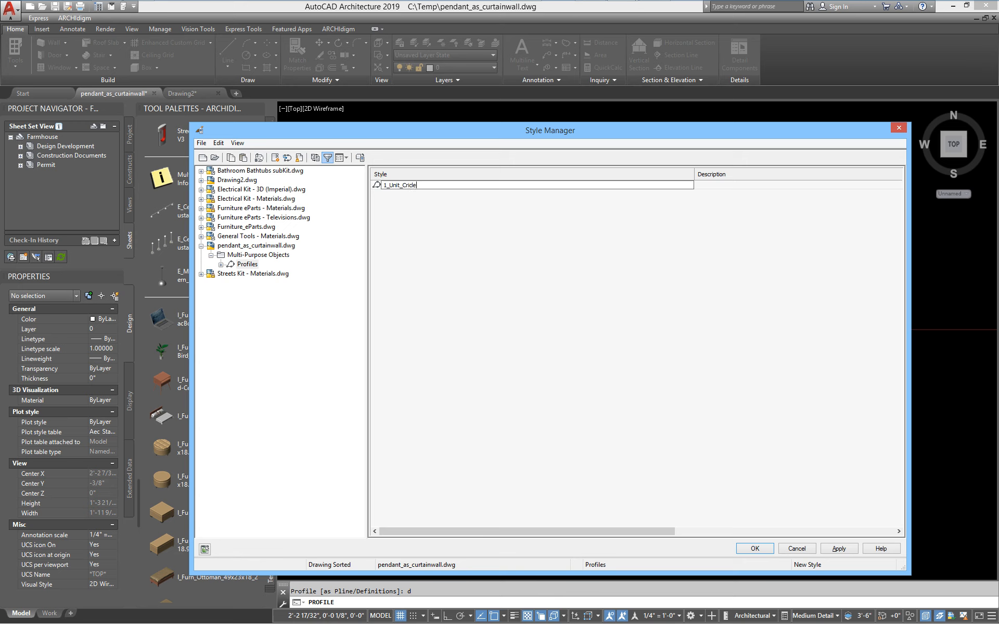
key(Return)
- Set the 1_Unit_Cricle profile from the 1" circle without extra rings, using the circle's center as insertion point, and apply it
click(406, 186)
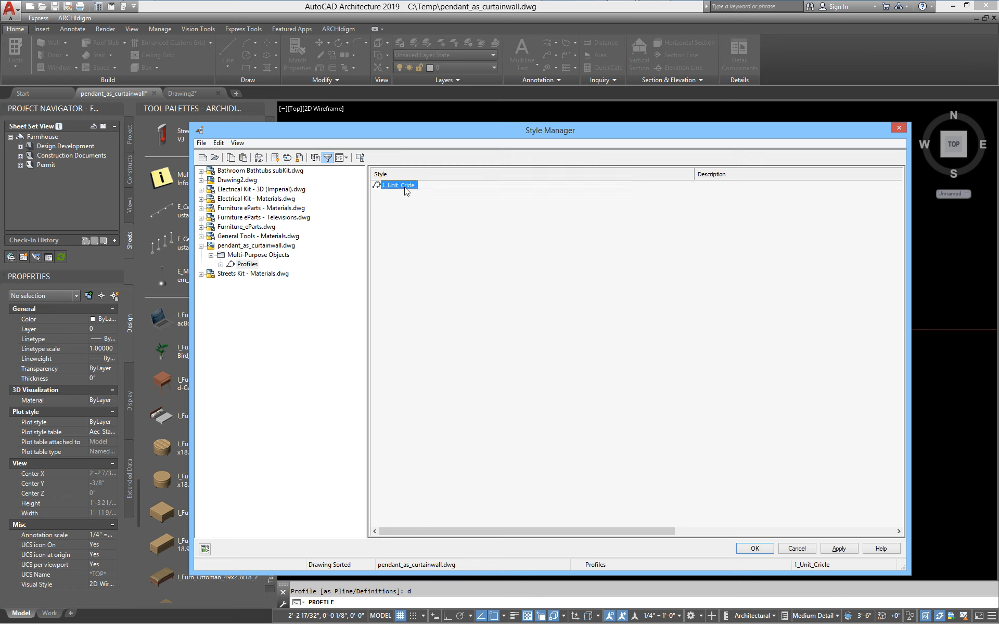
right_click(406, 187)
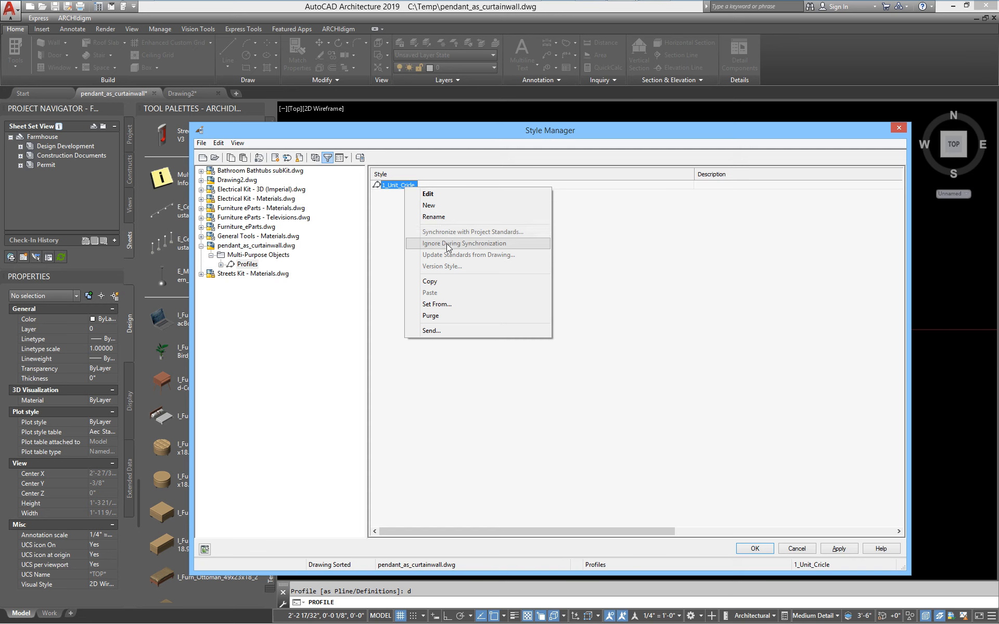
click(434, 305)
click(630, 346)
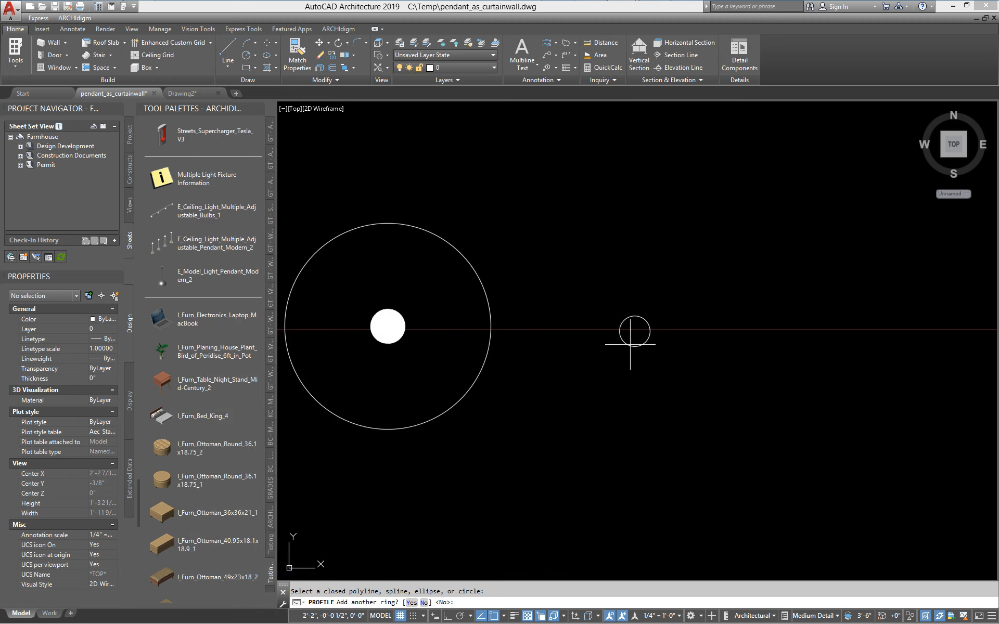
key(Return)
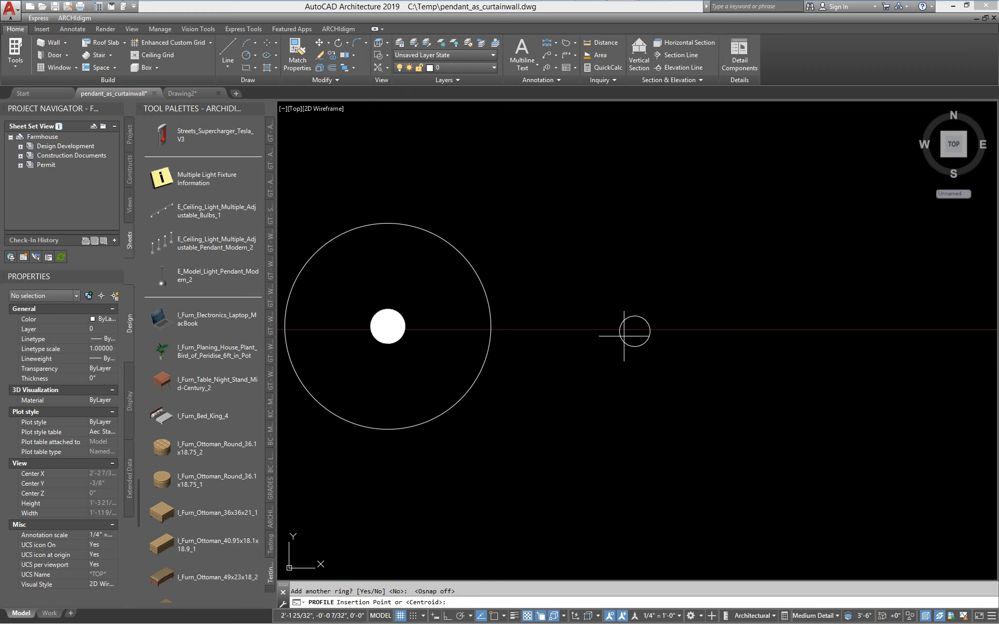
key(F3)
click(635, 331)
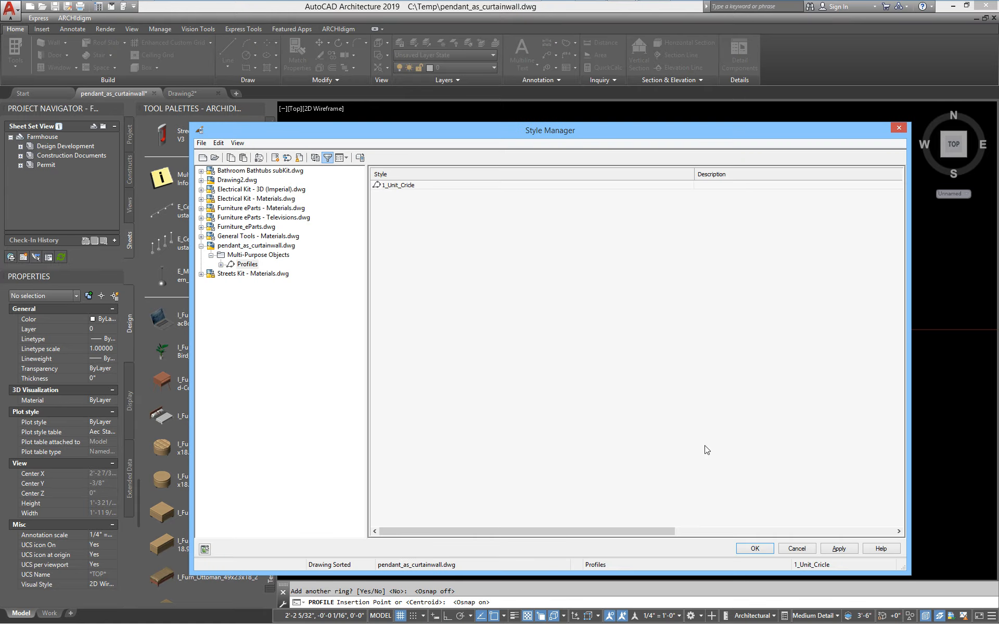
click(839, 549)
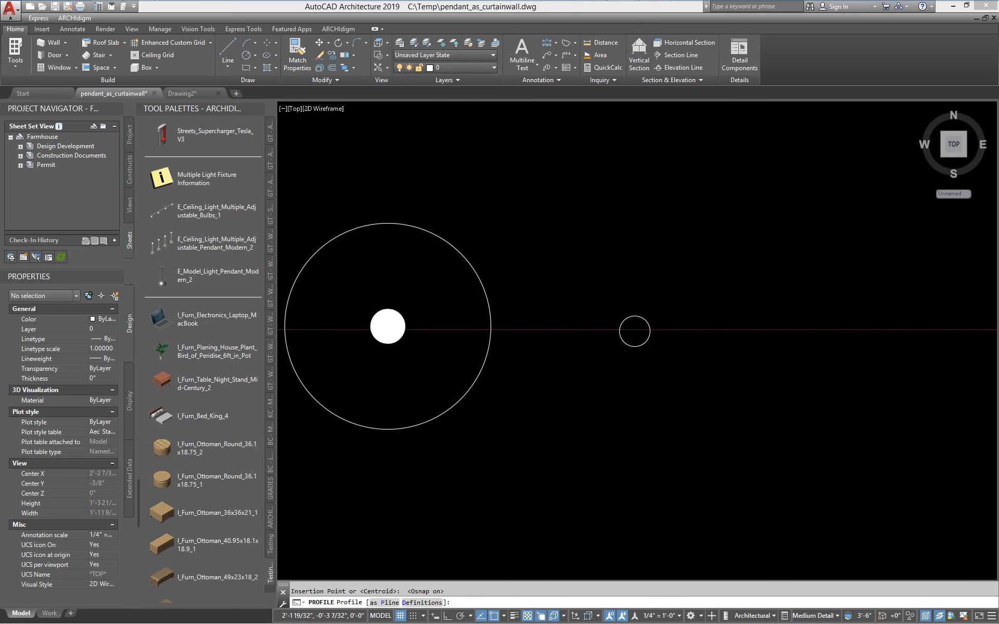
scroll(610, 433, down, 5)
mouse_move(620, 408)
middle_down()
mouse_move(554, 437)
mouse_move(512, 442)
middle_up()
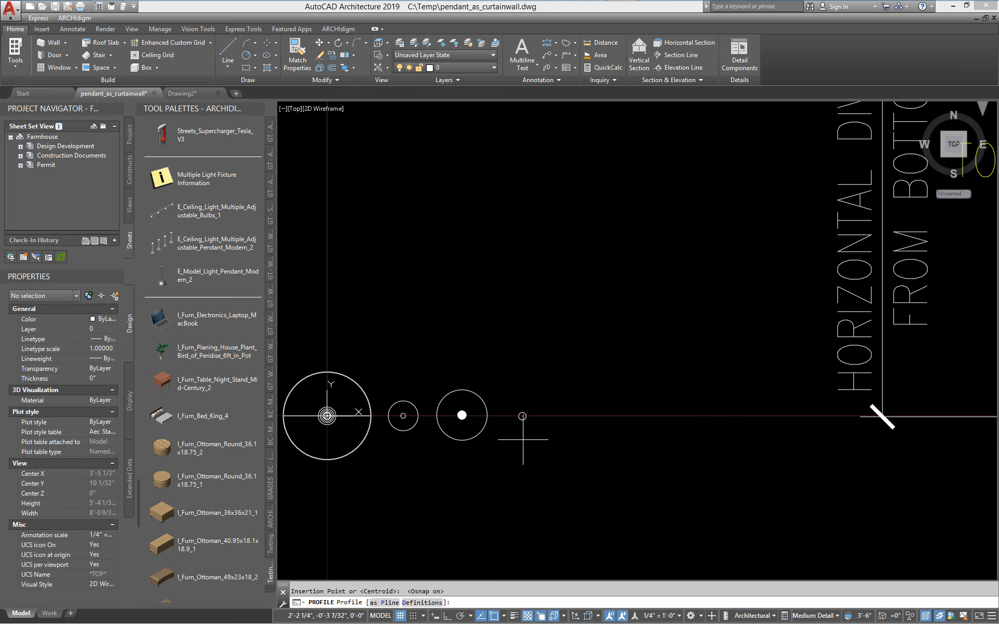
key(Return)
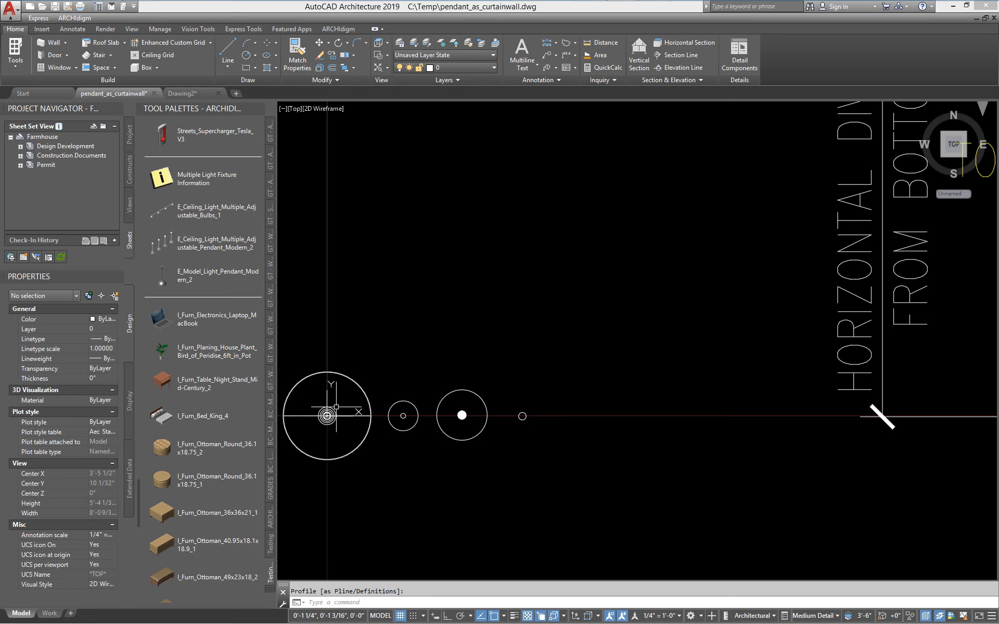
- Draw a circle of about 7" radius where the middle mullion meets the start frame in the curtain wall diagram
scroll(507, 424, down, 6)
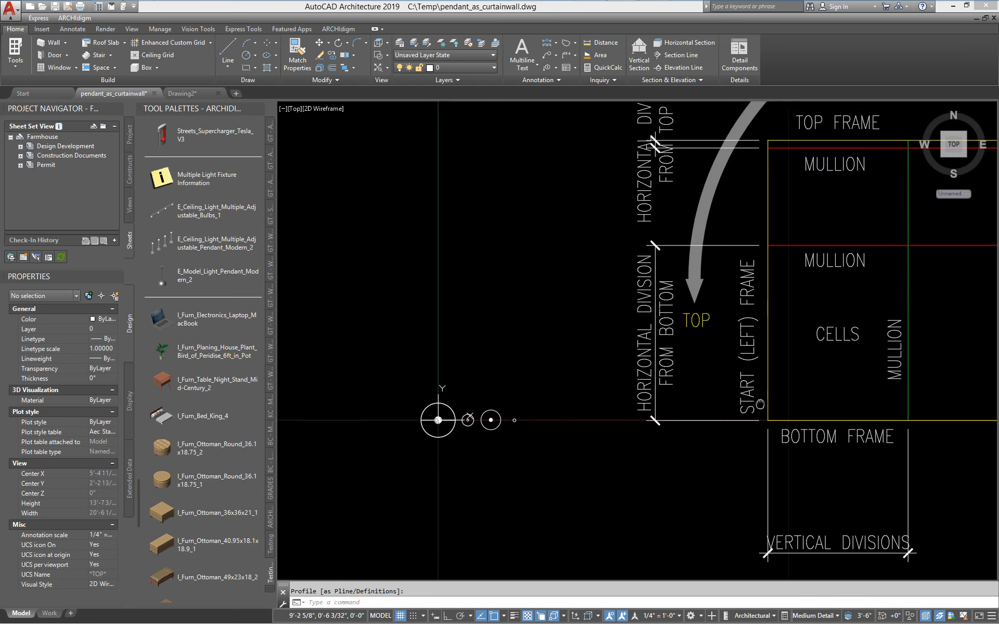
scroll(573, 425, down, 2)
scroll(573, 416, down, 1)
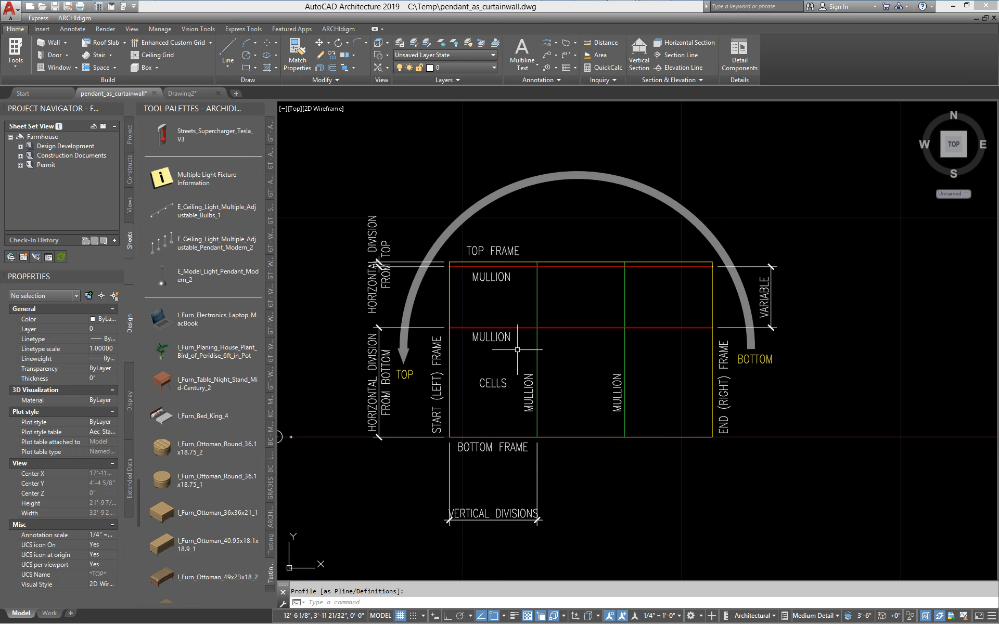
key(Escape)
text(c)
key(Return)
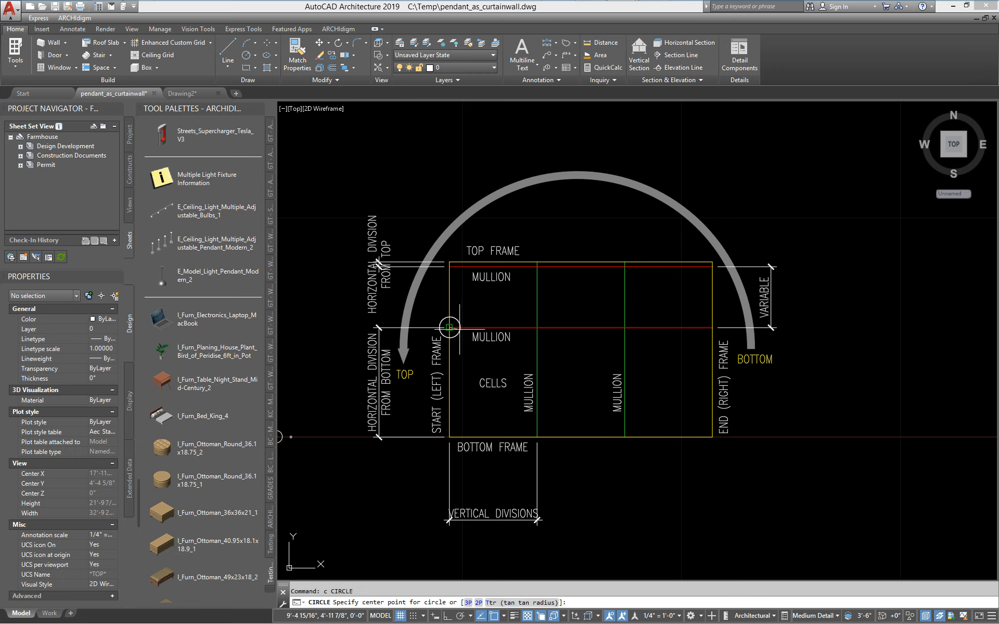
click(461, 328)
click(460, 327)
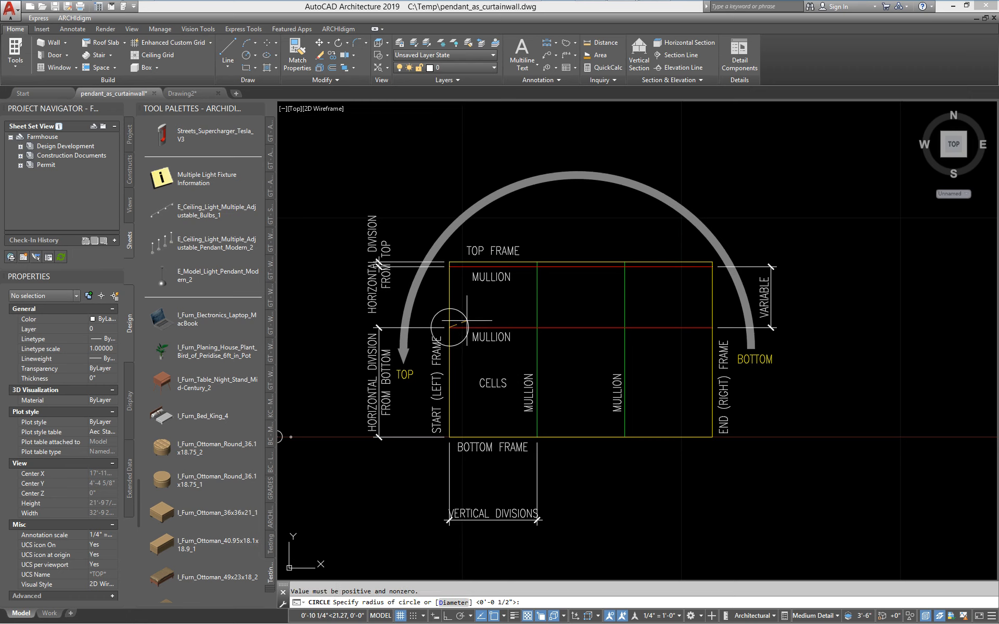
click(457, 318)
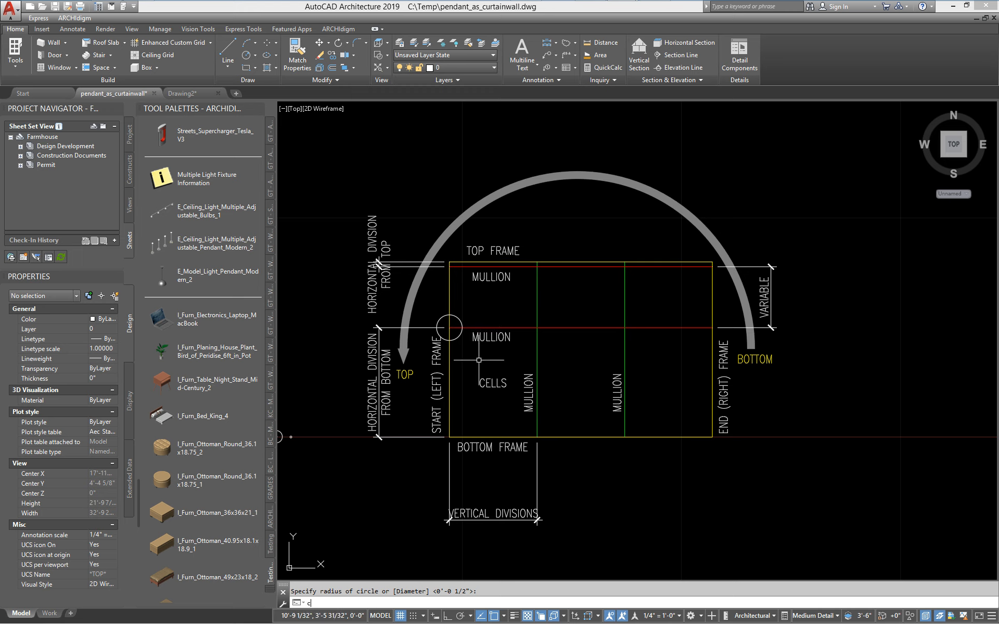
- Copy the circle to the intersections of the middle mullion with both vertical mullions
key(Return)
key(Return)
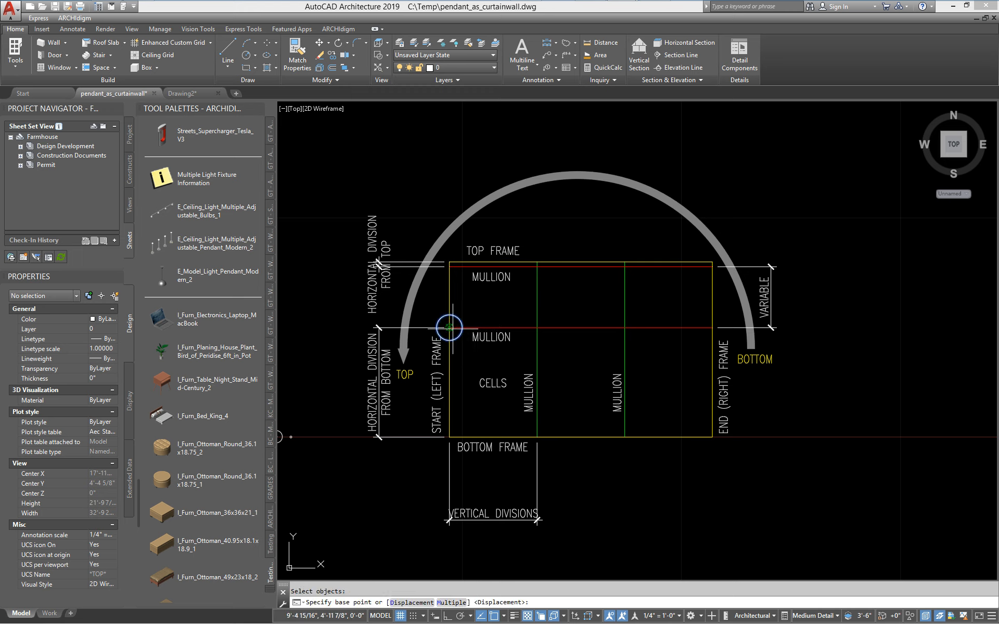
click(450, 327)
click(538, 328)
key(Return)
click(548, 321)
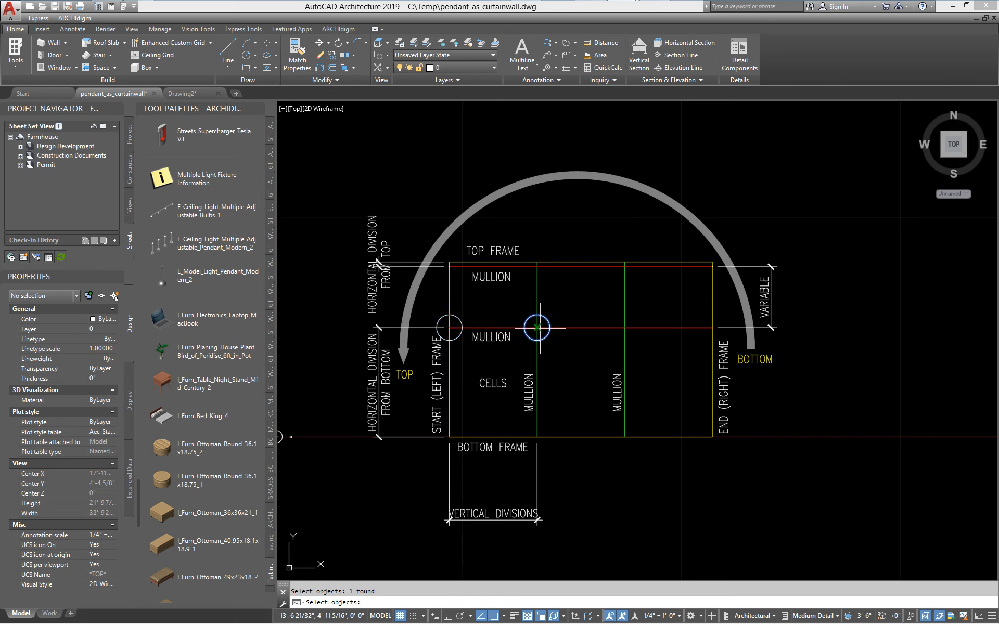
key(Return)
click(537, 328)
click(629, 323)
key(Return)
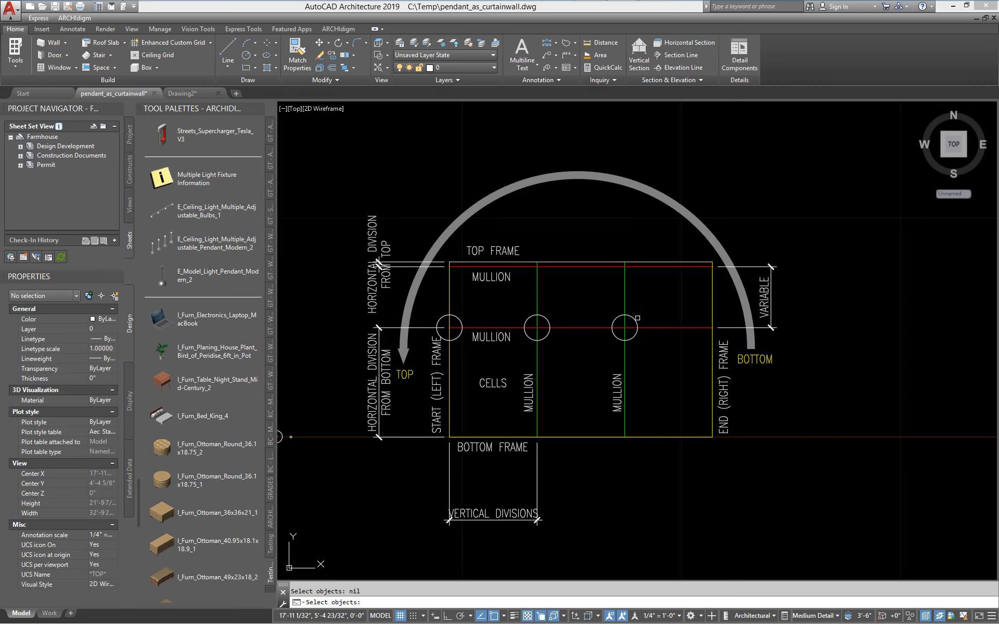
key(Escape)
- Erase the three circles along the middle mullion of the diagram
click(631, 316)
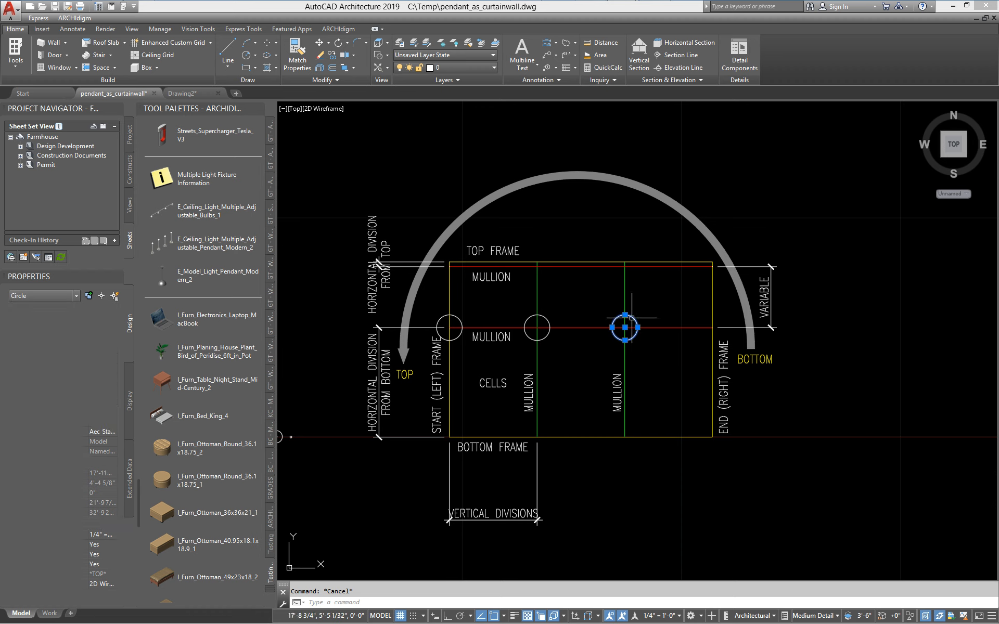
click(543, 320)
key(Delete)
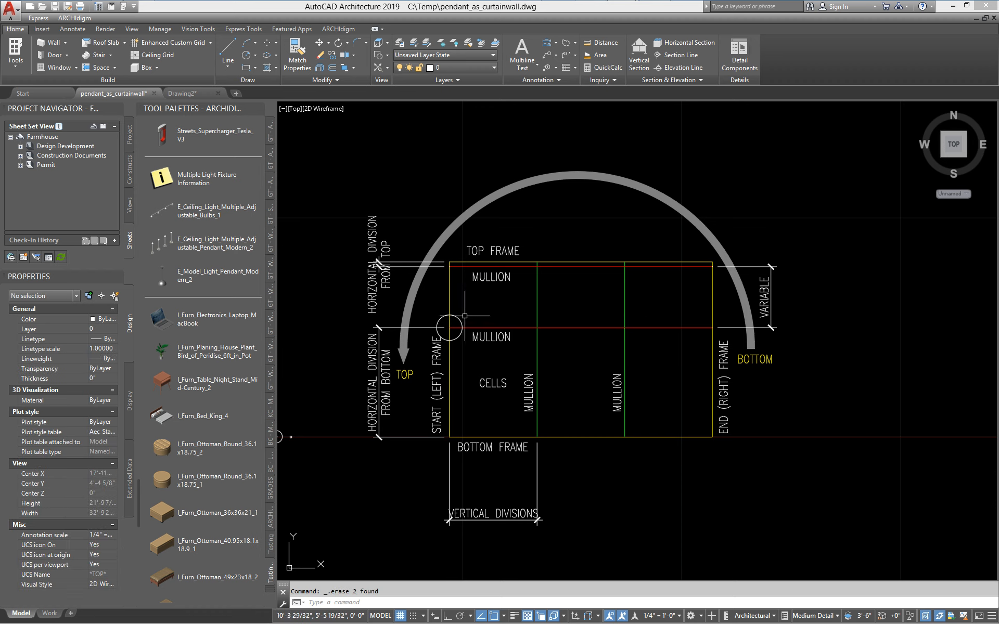
click(462, 323)
key(Delete)
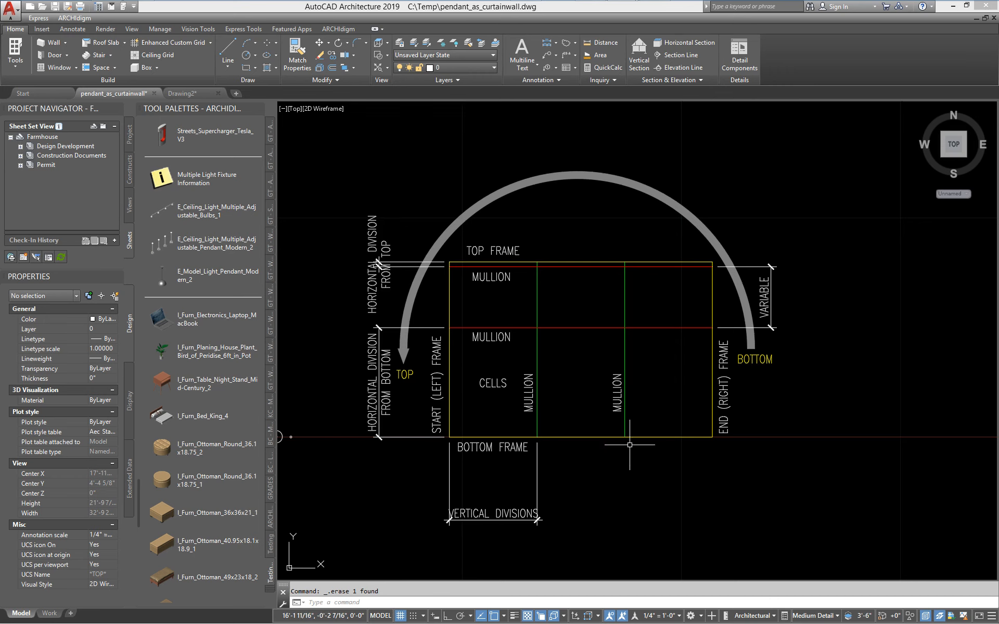
- Draw a small circle at the corner where the bottom frame meets the end frame
mouse_move(476, 441)
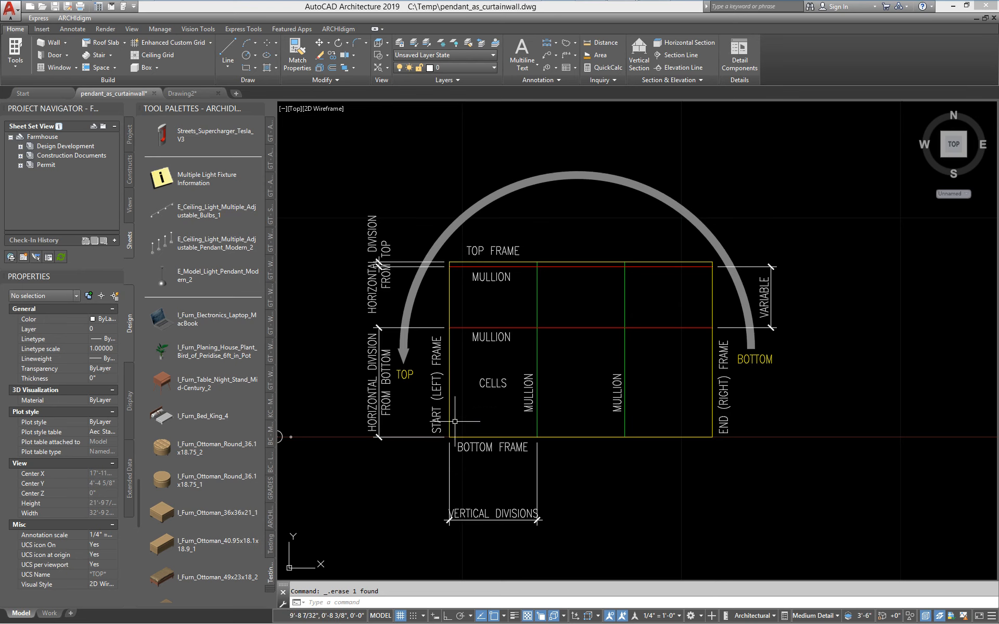
text(c)
key(Return)
click(712, 438)
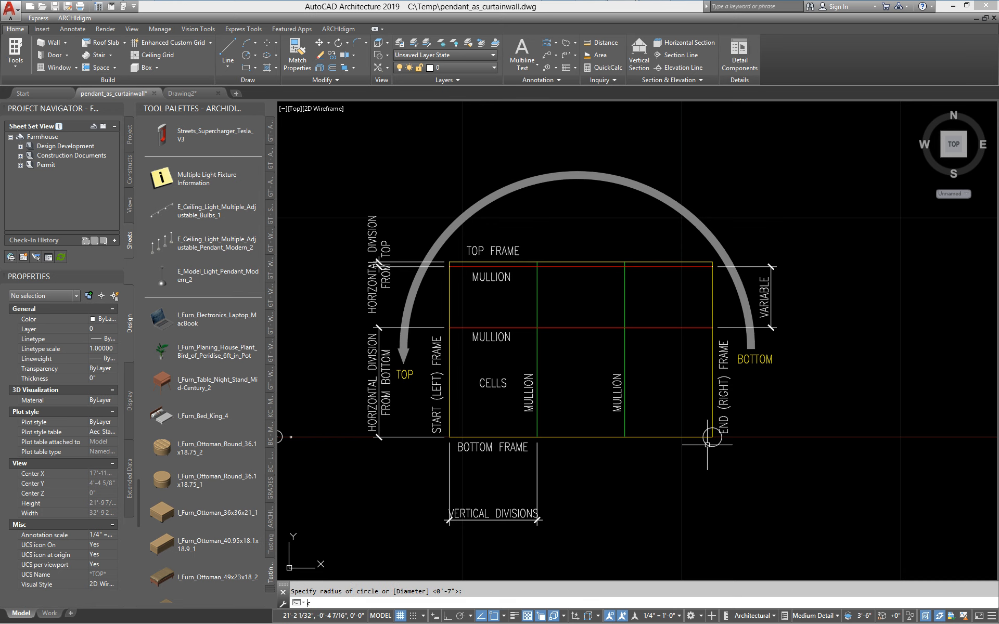
click(707, 445)
- Copy the corner circle to the start end of the bottom frame, and erase both circles
key(Return)
click(712, 437)
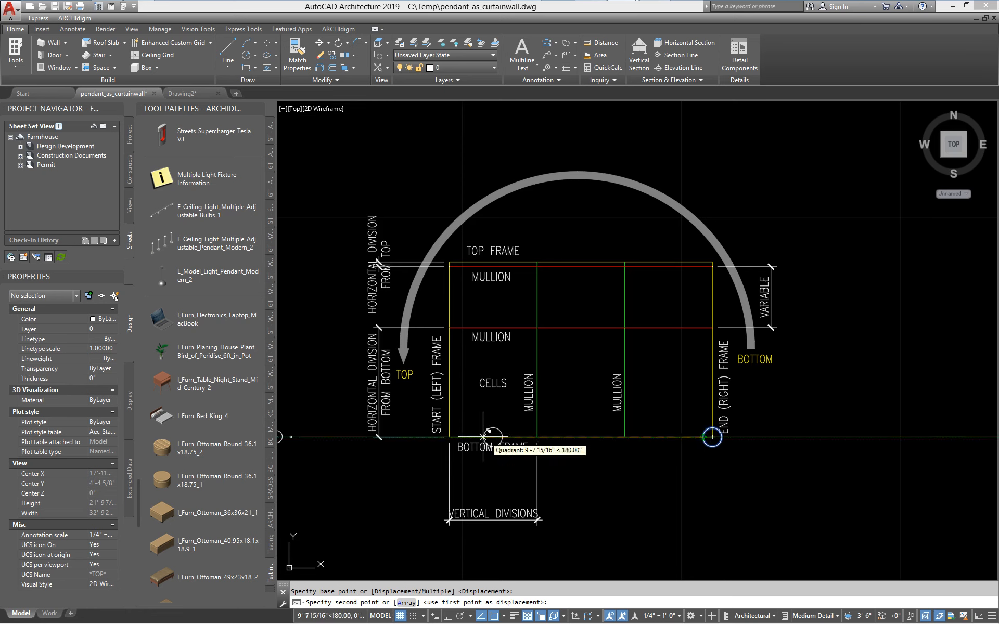
click(436, 437)
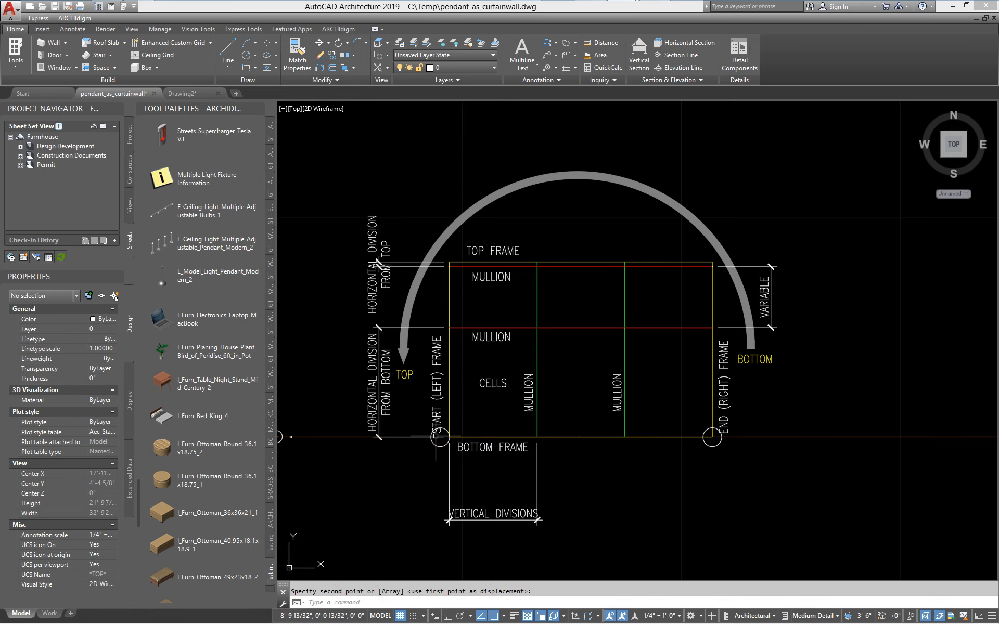
click(438, 447)
key(Delete)
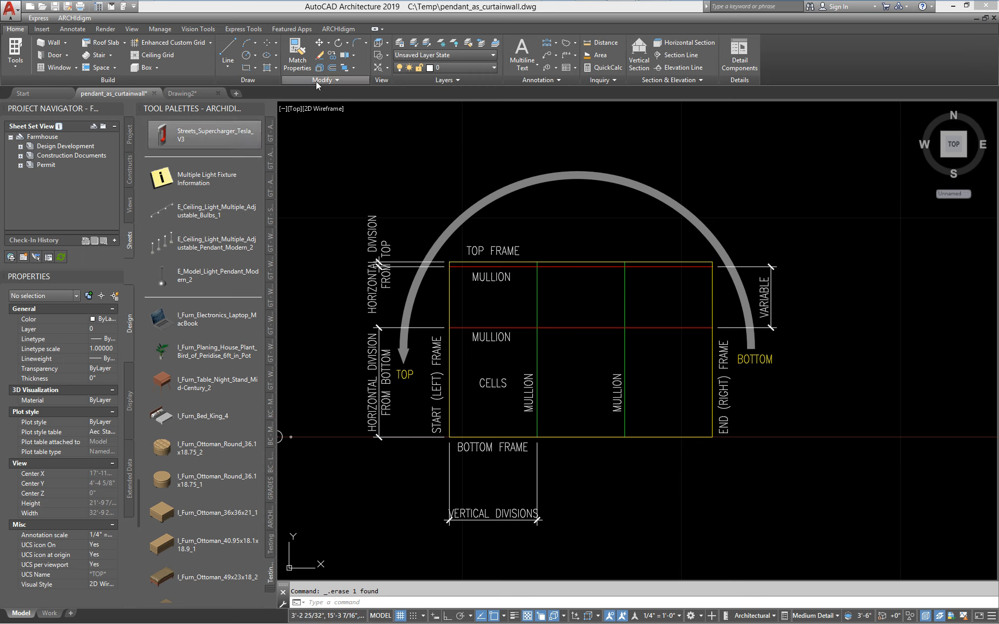
- Turn on the Customization layer for the curtain wall diagram
click(438, 68)
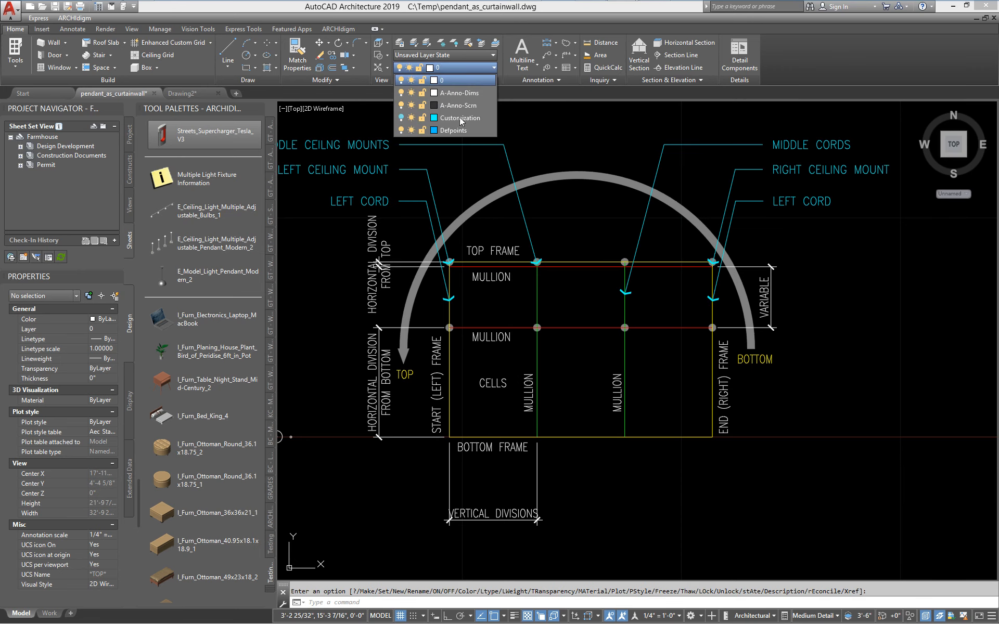
click(552, 132)
click(582, 139)
click(577, 138)
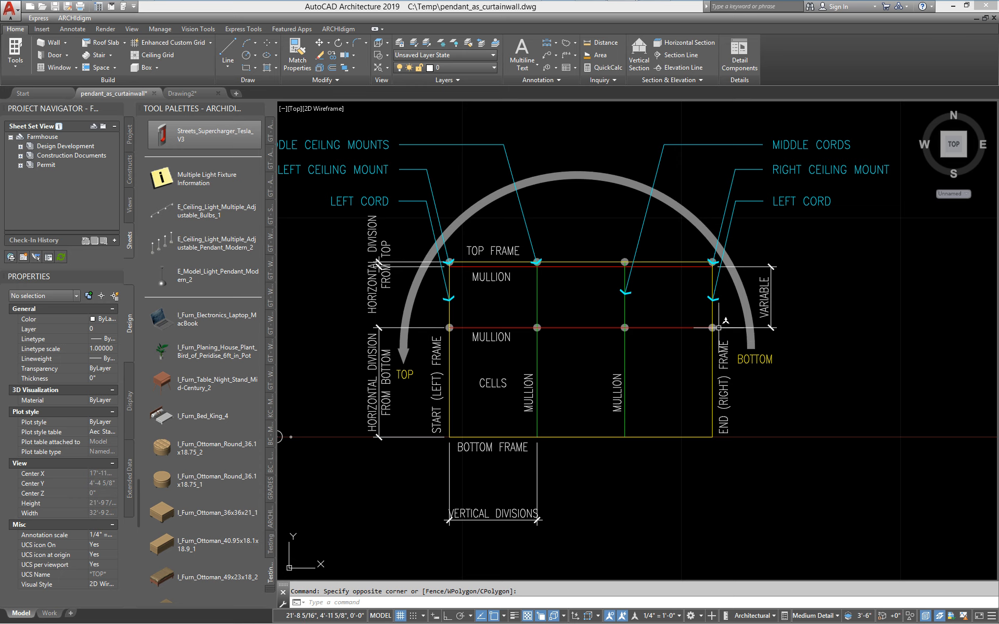
- Highlight the customization circles along the top frame and the middle horizontal mullion of the diagram, and clear the selection
scroll(718, 329, up, 4)
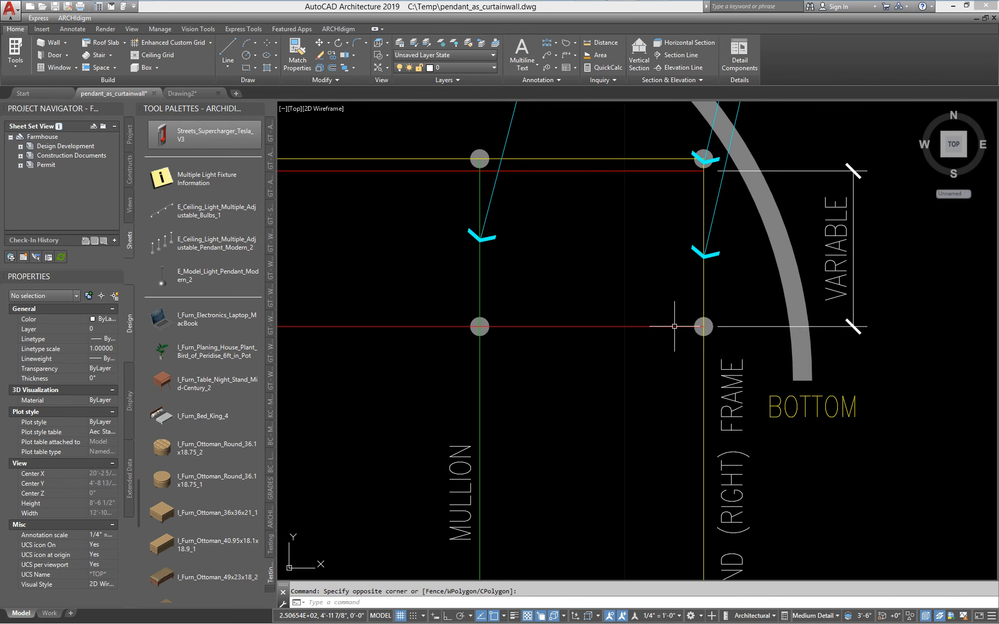
scroll(678, 323, down, 2)
mouse_move(597, 333)
middle_down()
mouse_move(775, 351)
mouse_move(734, 370)
middle_up()
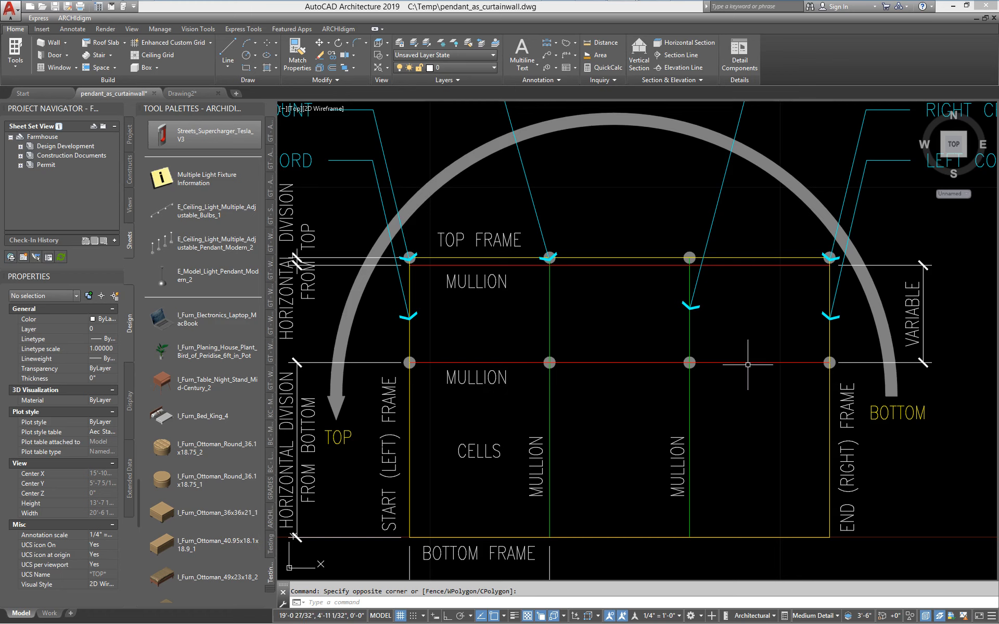
click(832, 370)
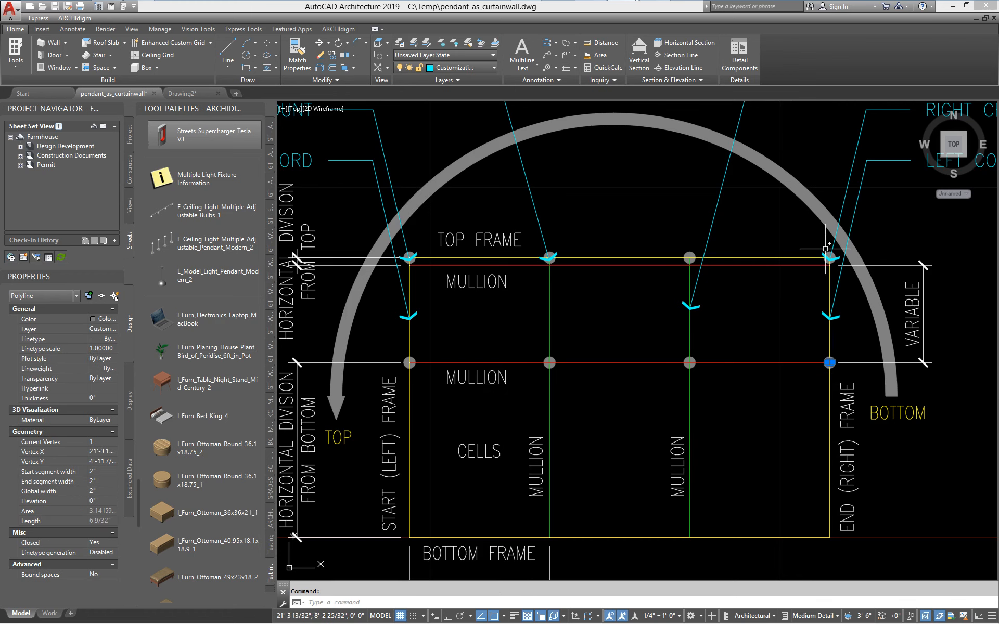
click(829, 252)
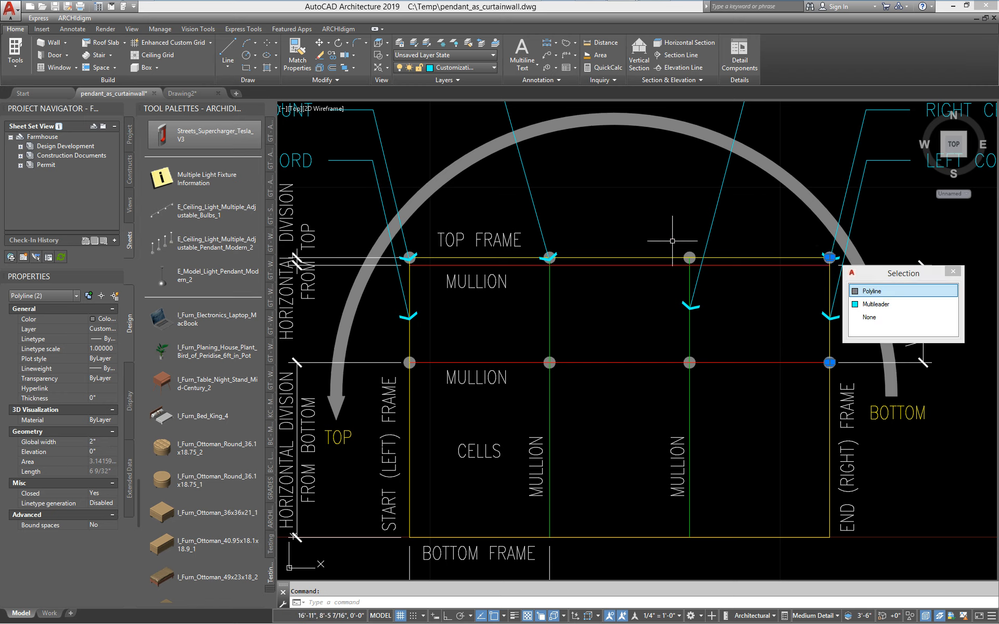
click(687, 253)
click(689, 363)
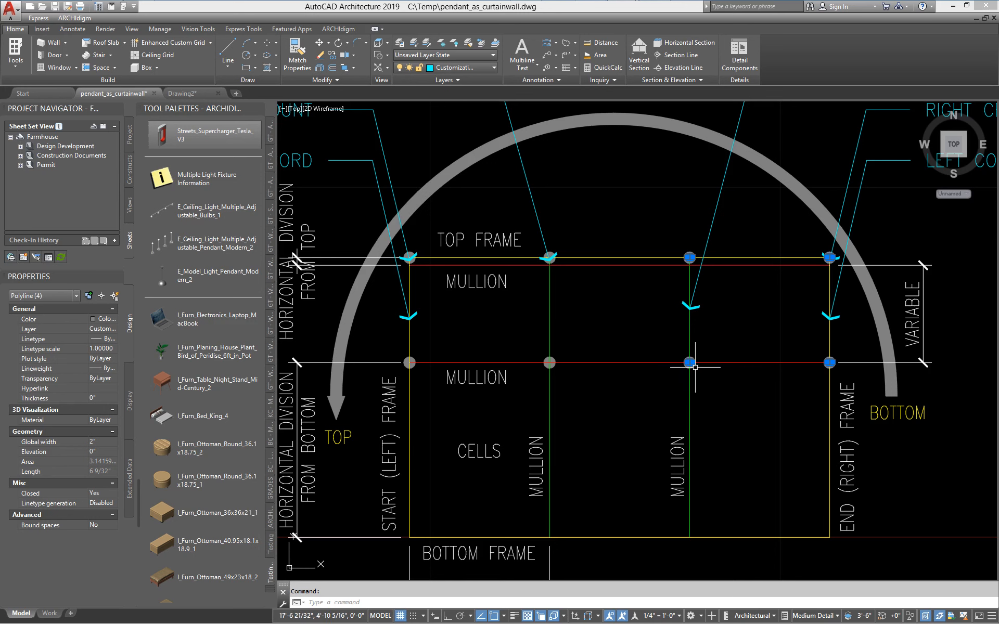
click(412, 253)
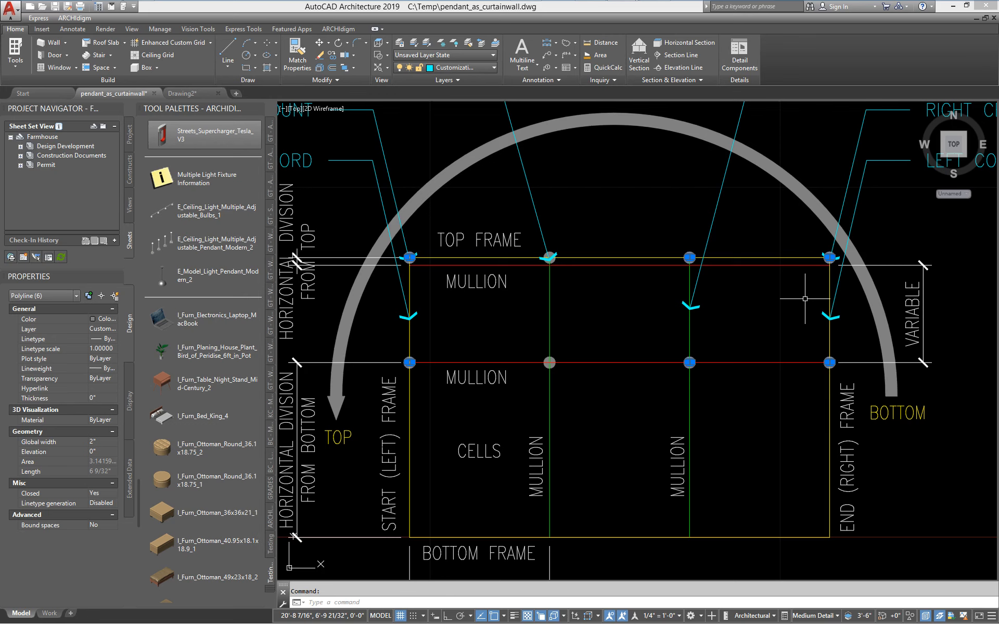
key(Escape)
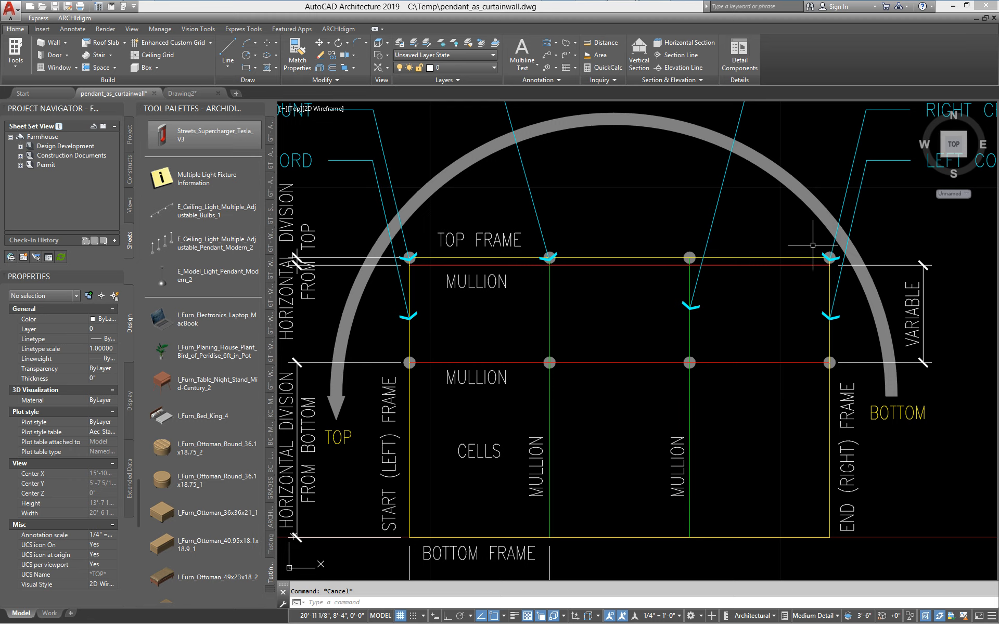
- Open the curtain wall styles with CURTAINWALLSTYLE and create a new style named Pendant_1
scroll(640, 216, down, 5)
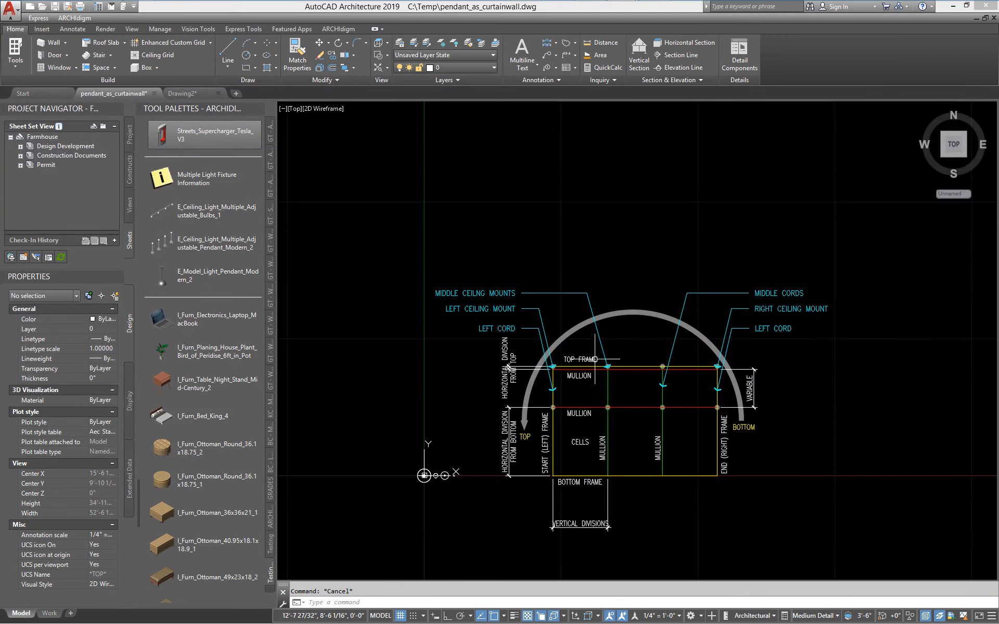
text(curt)
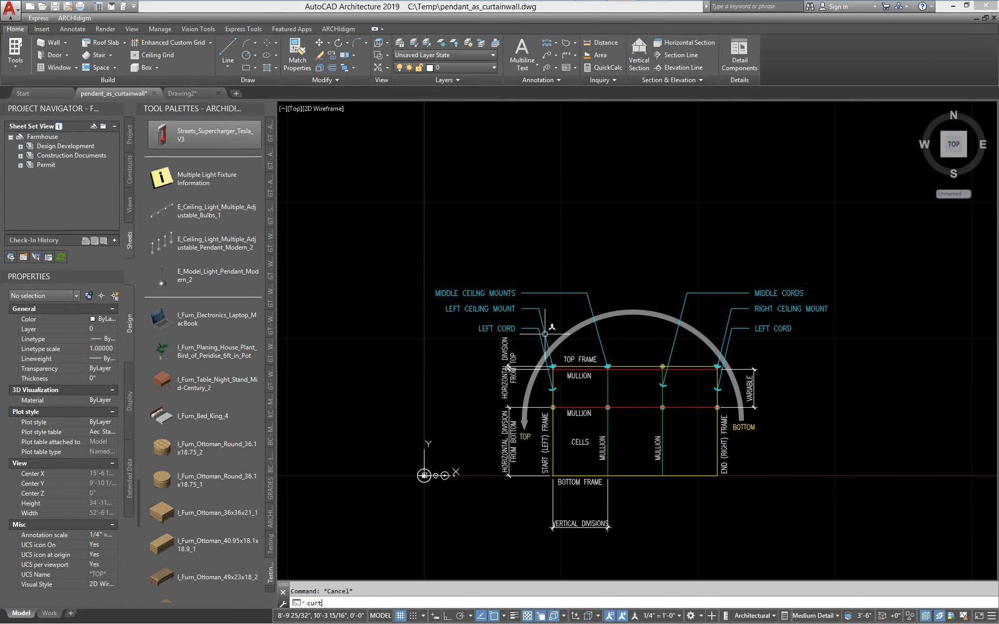
text(ainwallstyle)
key(Return)
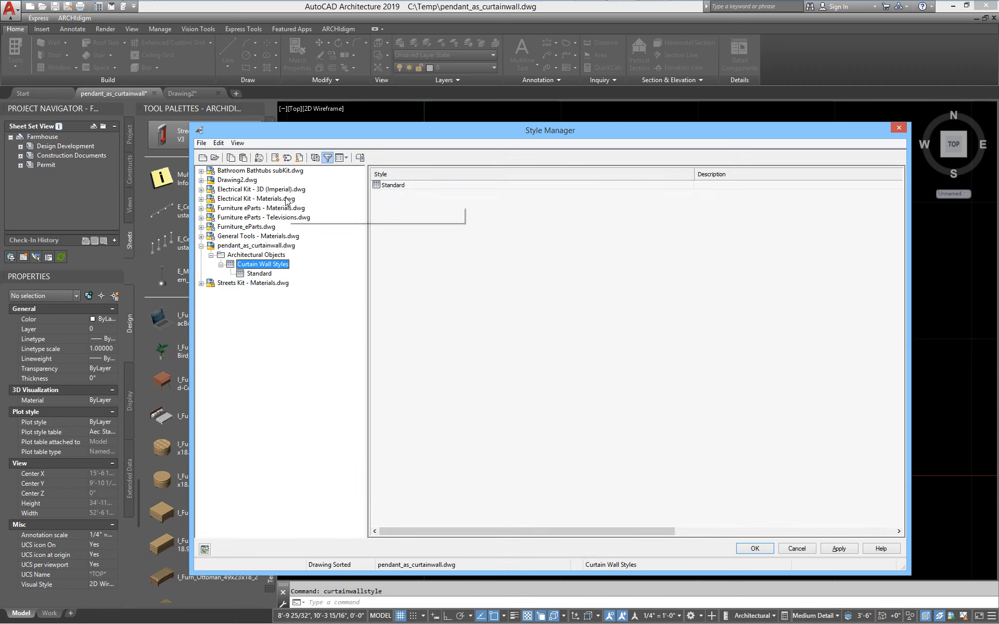
right_click(402, 227)
click(424, 244)
text(Pendant_)
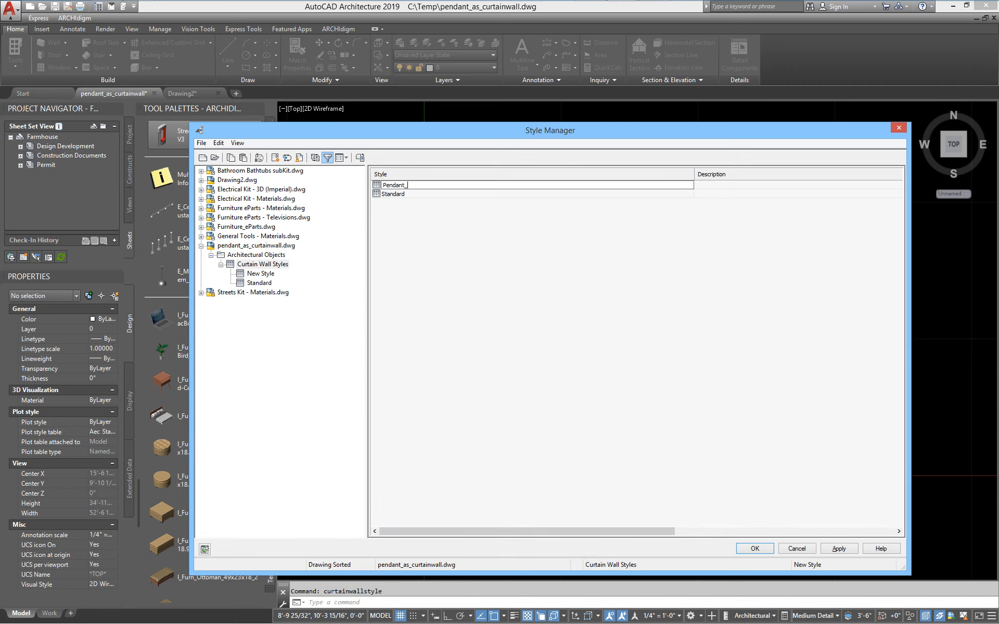
text(1)
key(Return)
- Open the design rules of Pendant_1 and rename its horizontal division to Fixture Heights
double_click(386, 187)
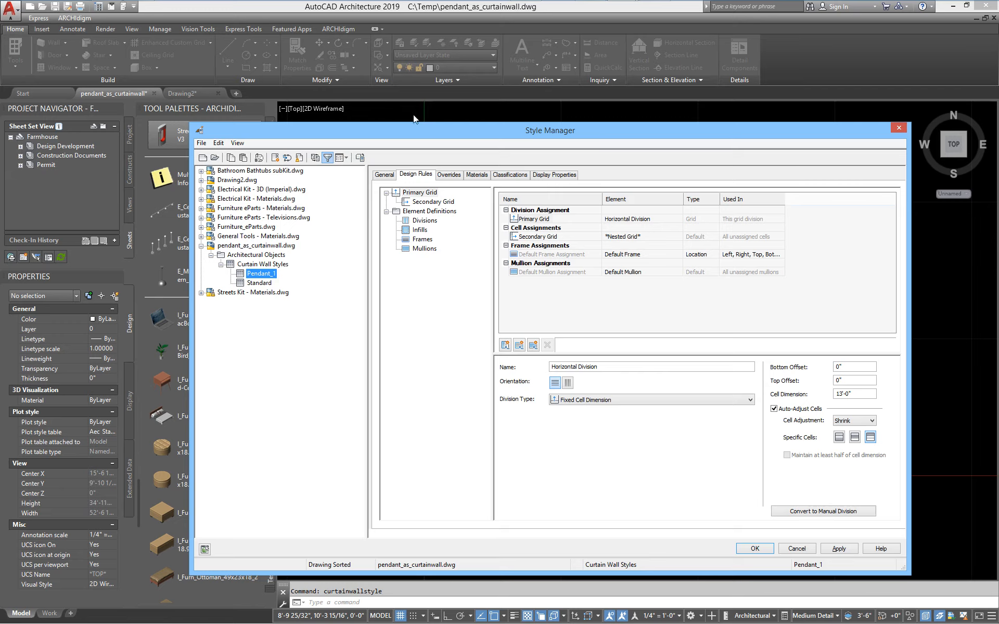
drag(426, 135, 374, 100)
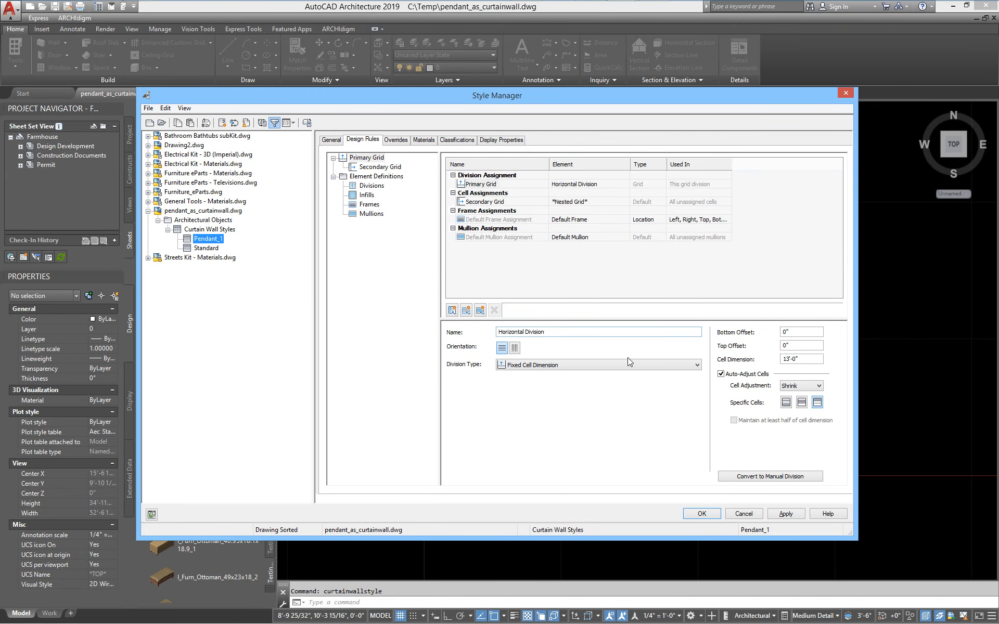
click(372, 186)
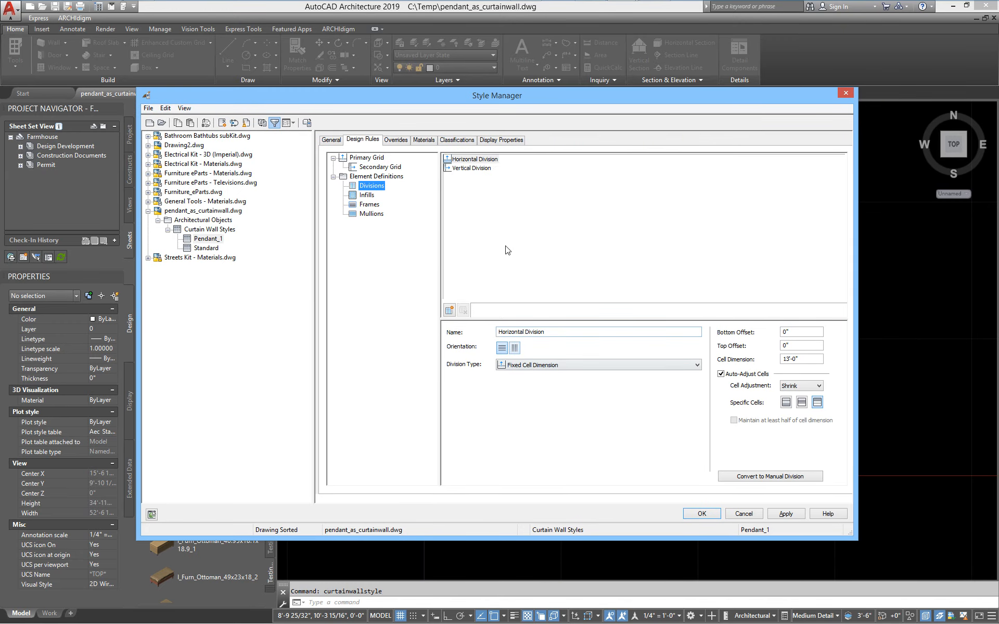
click(520, 330)
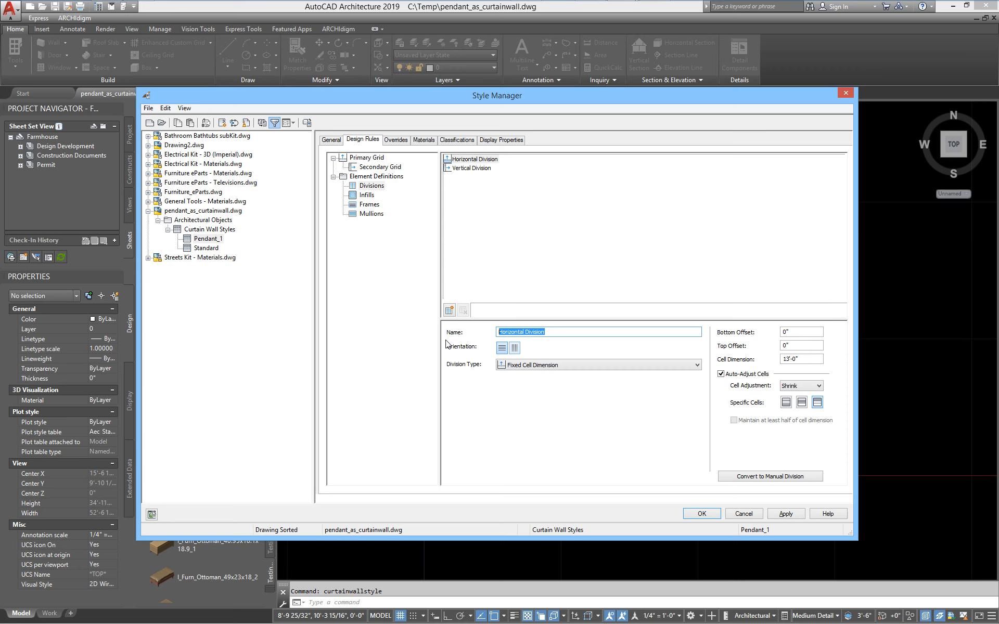
text(Fixture Heights)
- Rename the vertical division of the style to Fixture Spacing
click(460, 169)
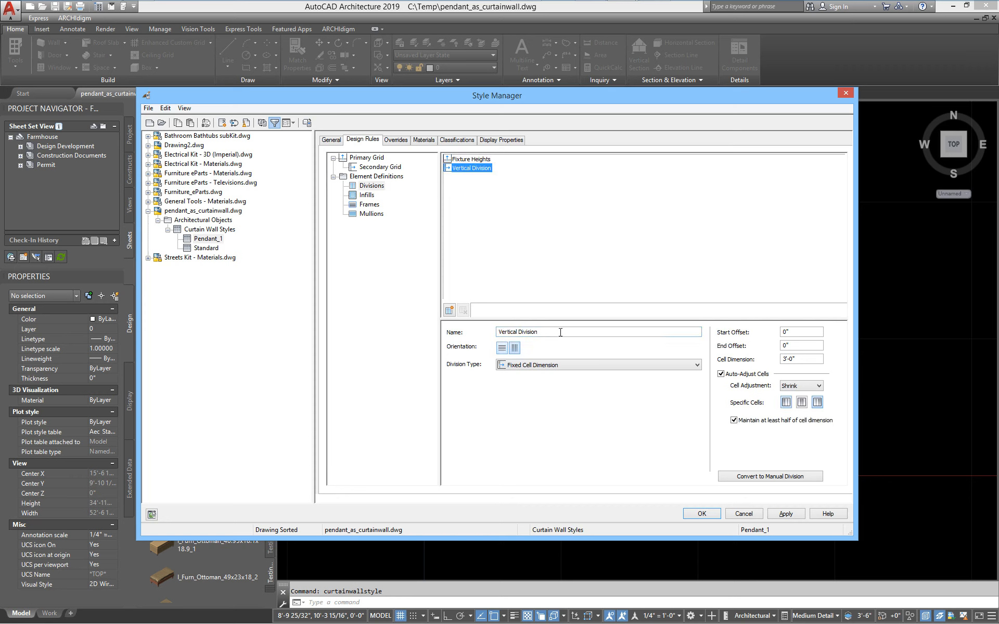
drag(565, 332, 458, 354)
text(Fixtu re)
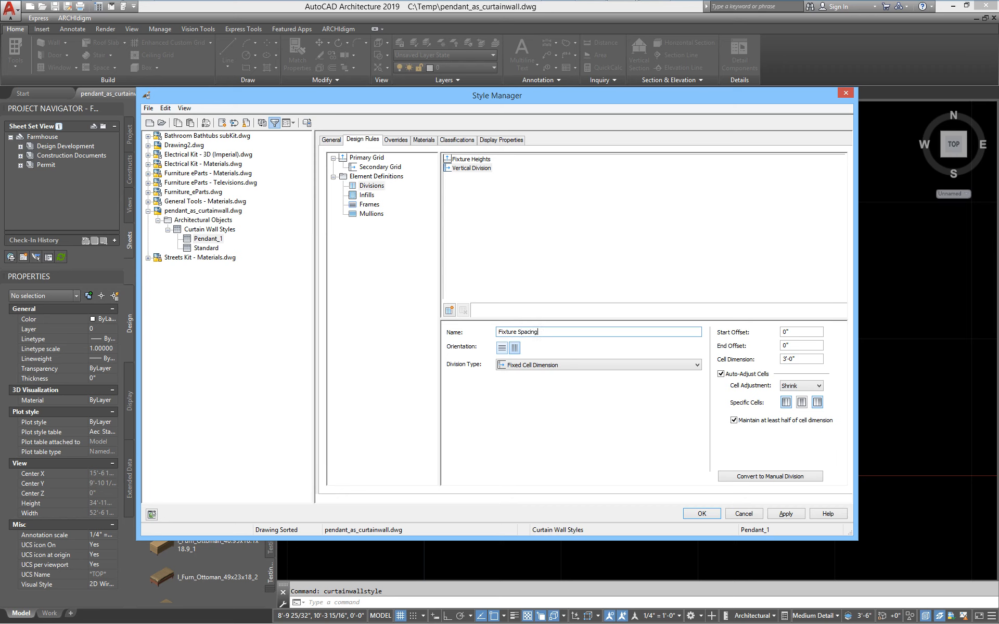
click(501, 313)
click(486, 190)
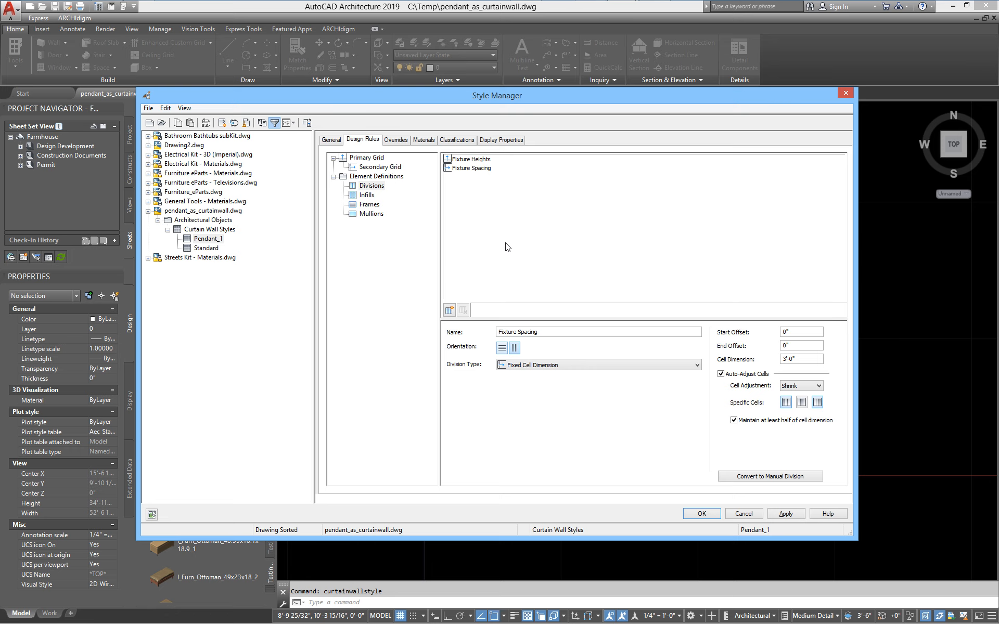
- Set the Fixture Spacing division's cell dimension to 2'-0" and turn off automatic cell adjustment
click(481, 168)
click(515, 348)
drag(808, 361, 722, 366)
text(2')
key(Tab)
click(721, 374)
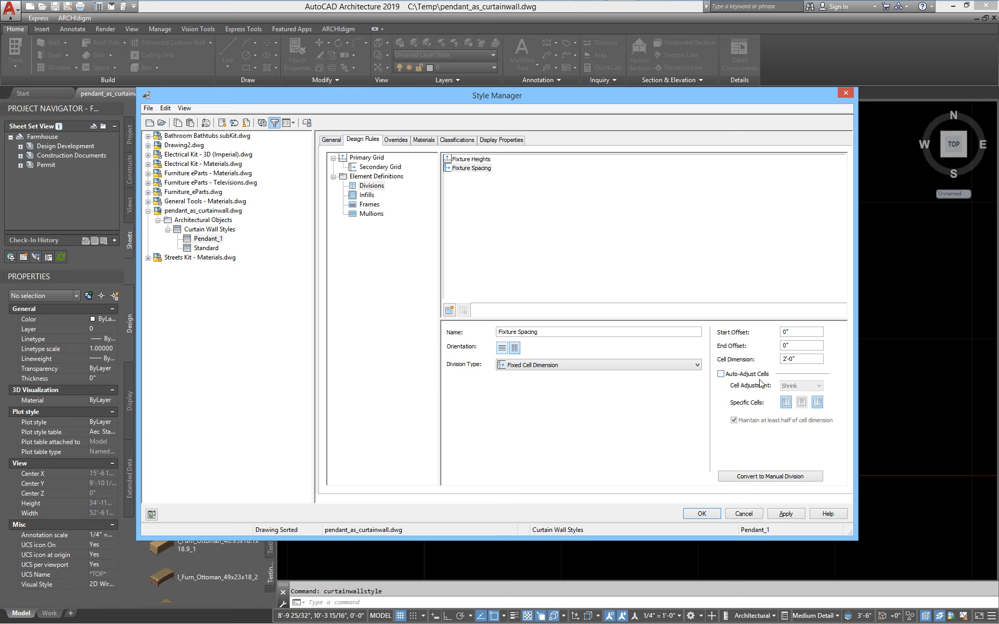
- Make the Fixture Heights division manual and add a gridline offset 2 5/8" from the grid top
click(471, 161)
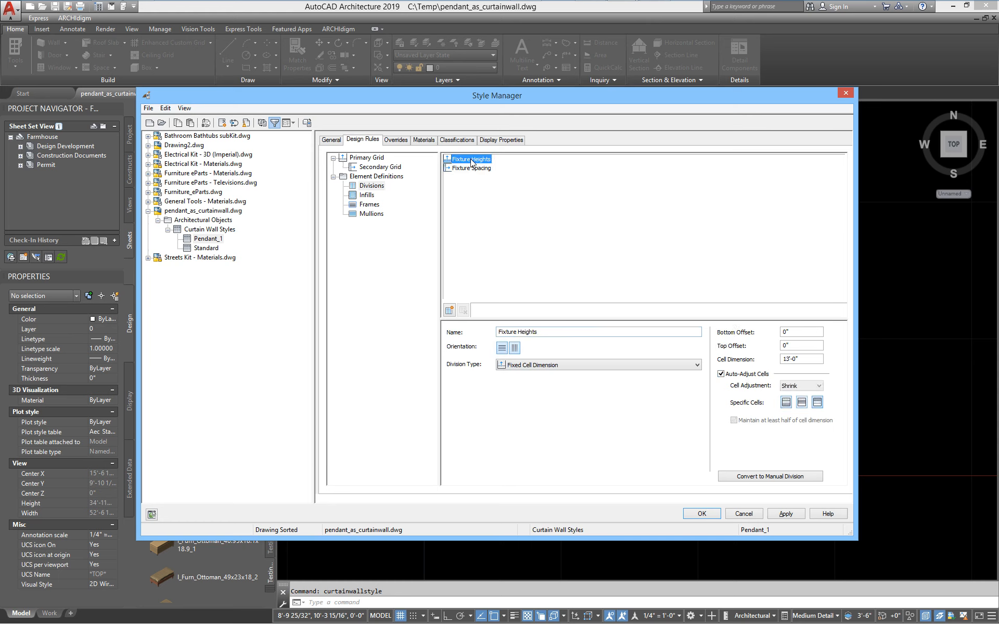
click(542, 368)
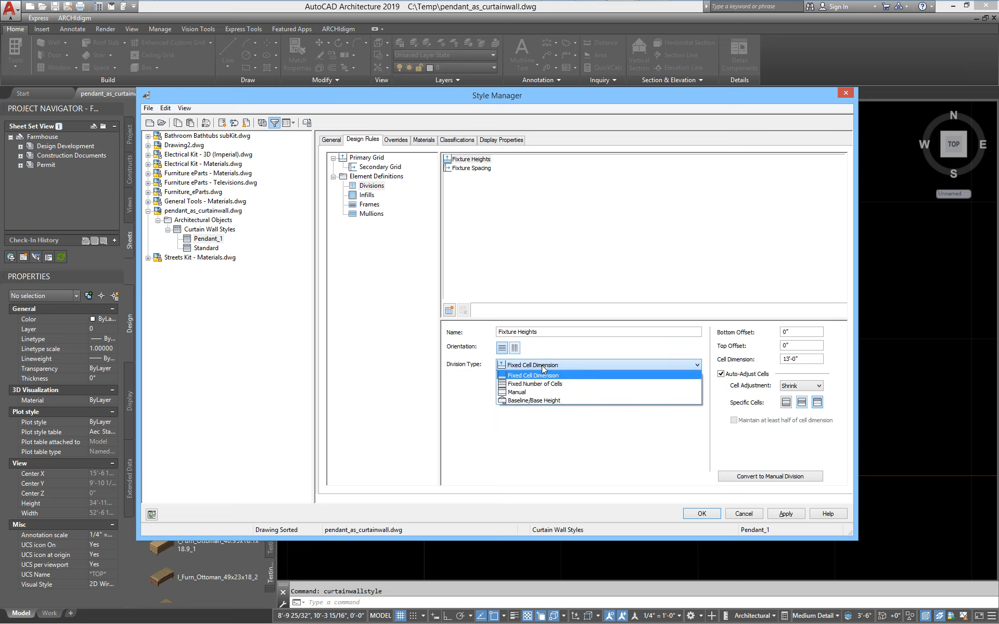
click(517, 393)
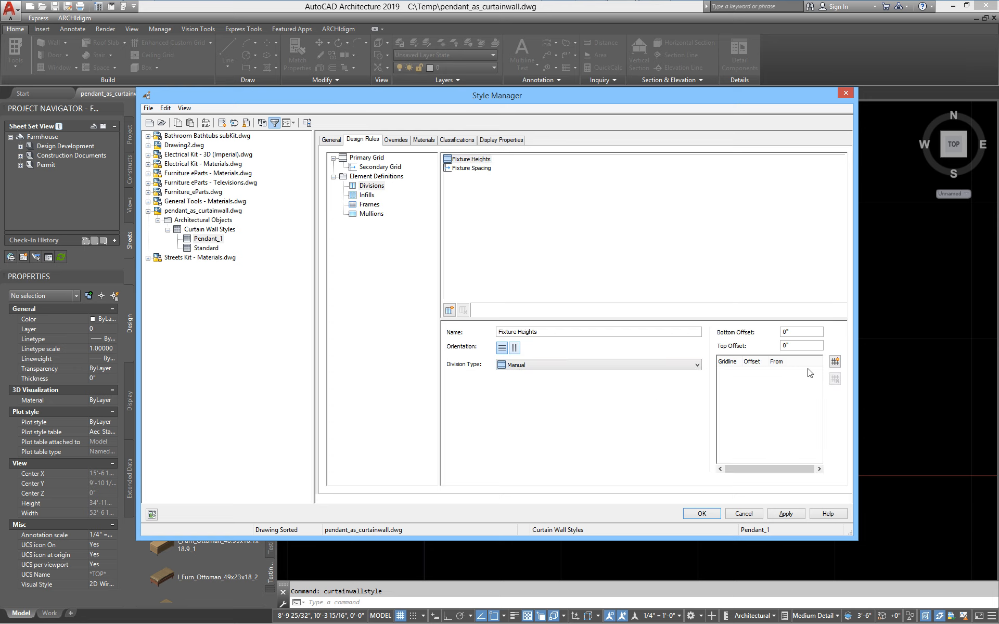
click(784, 373)
click(783, 375)
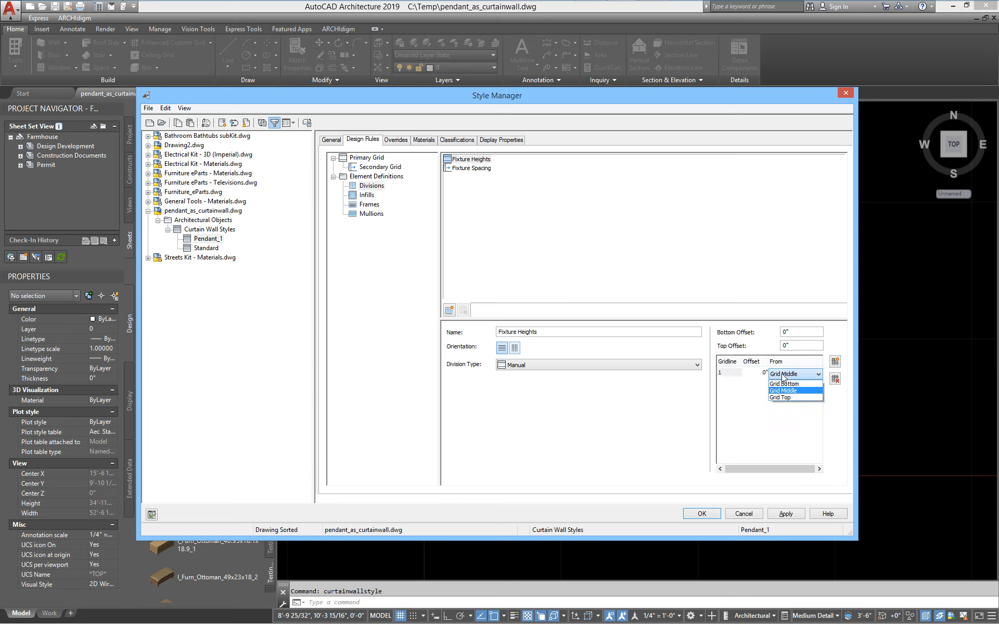
click(789, 397)
click(754, 373)
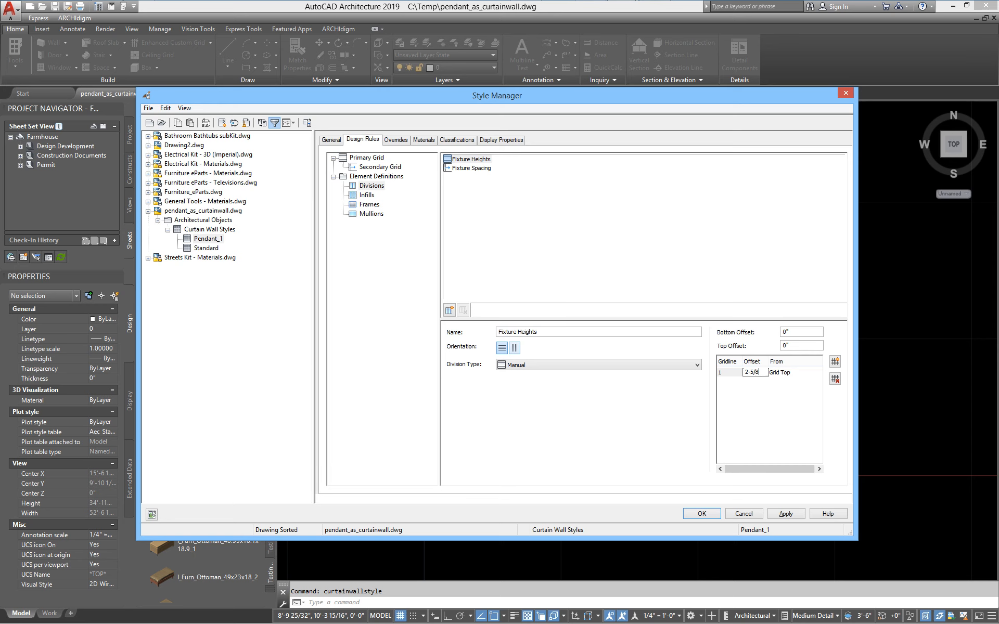
click(776, 399)
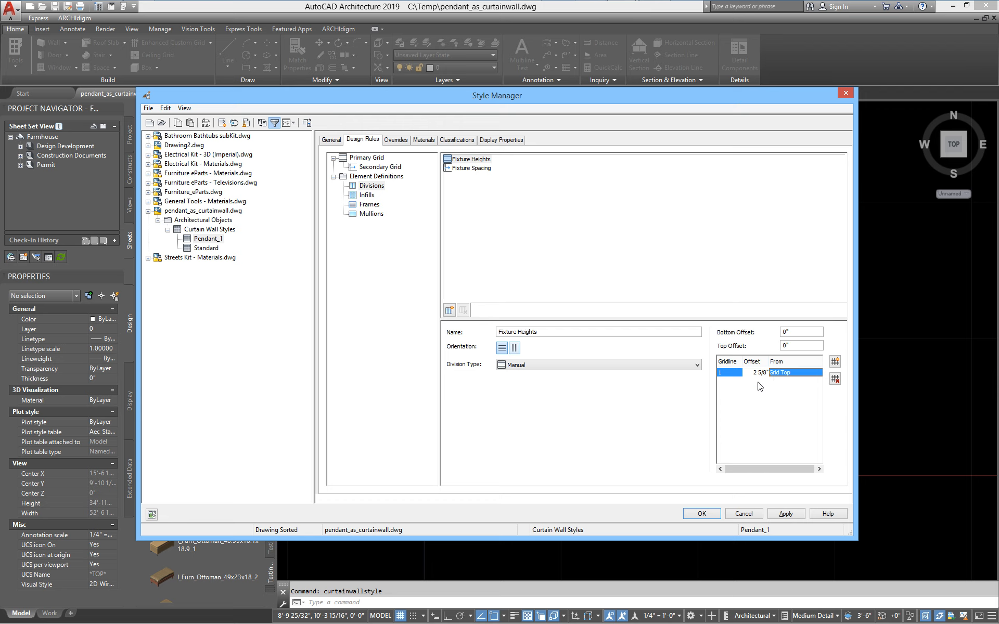
- Add a second gridline to Fixture Heights, offset 5'6" from the grid bottom
click(835, 363)
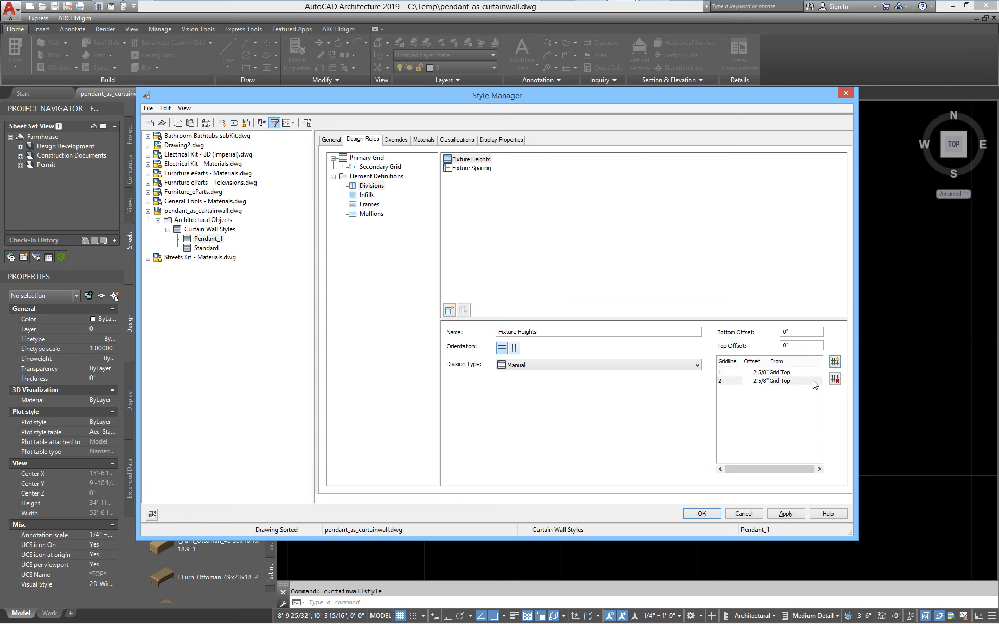
click(792, 383)
click(785, 392)
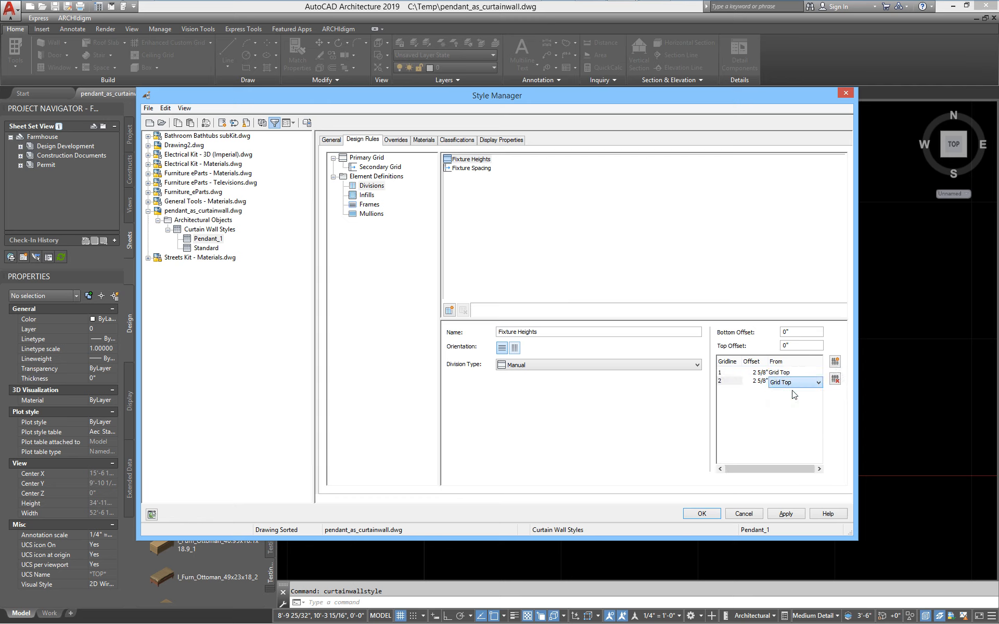
click(751, 383)
text(5'6)
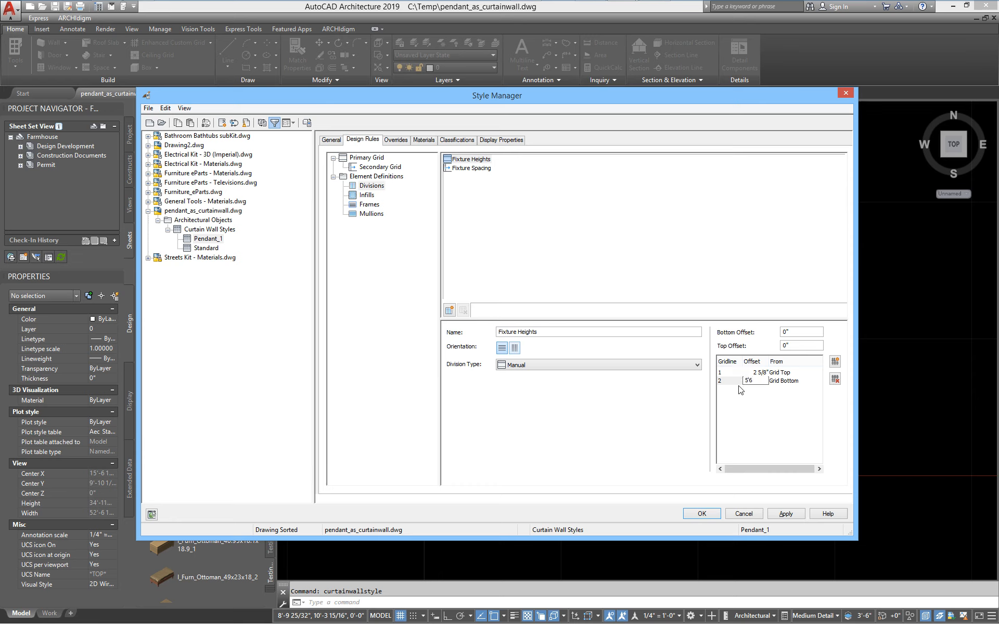
key(Return)
- Rename the default infill to Blank and set its panel thickness to 0"
click(367, 195)
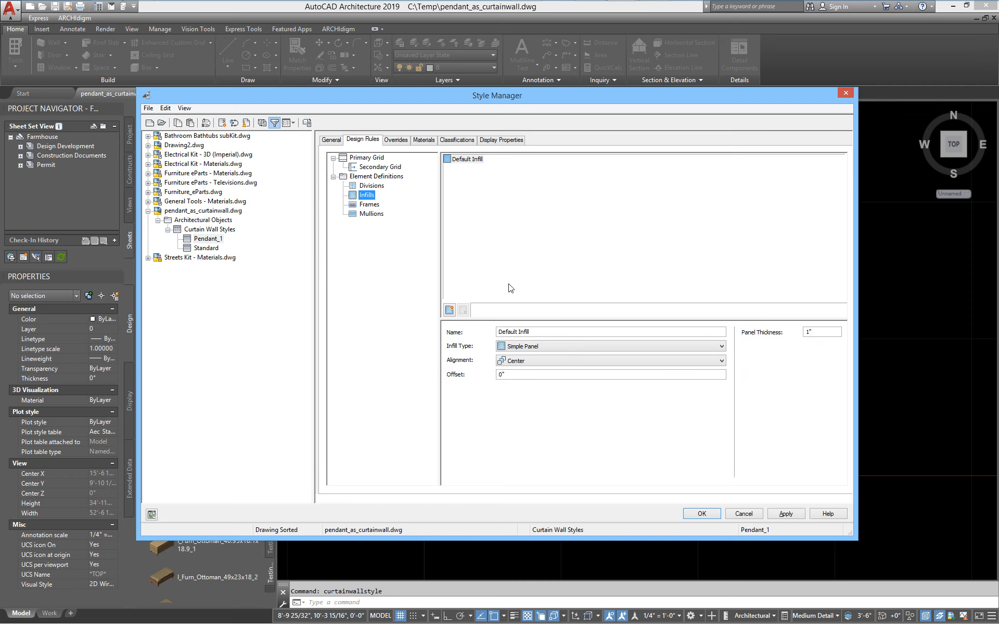
drag(553, 333, 447, 340)
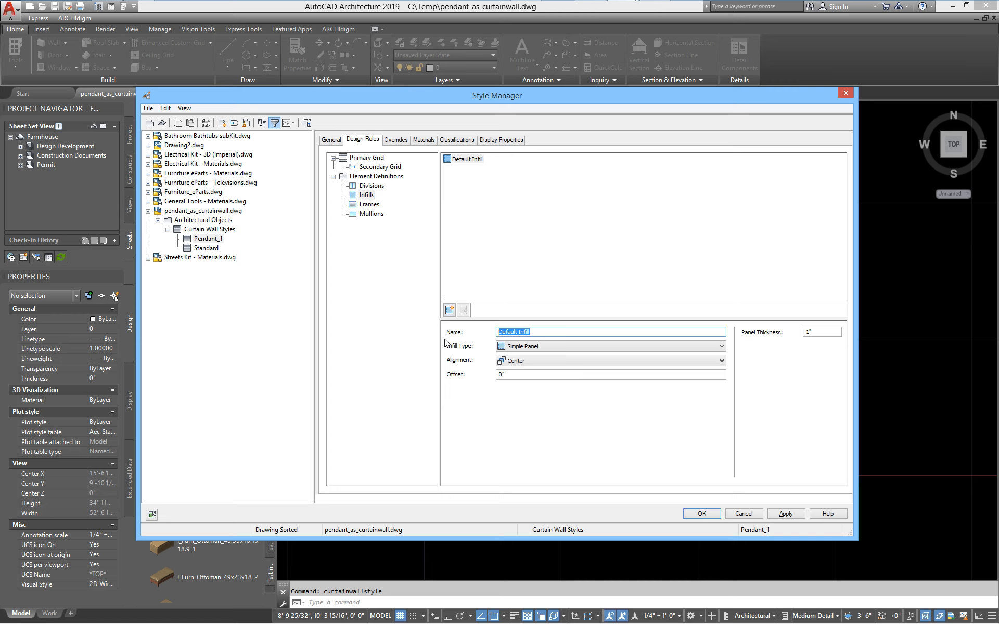
text(Blank)
drag(817, 332, 735, 335)
text(0)
key(Tab)
click(637, 228)
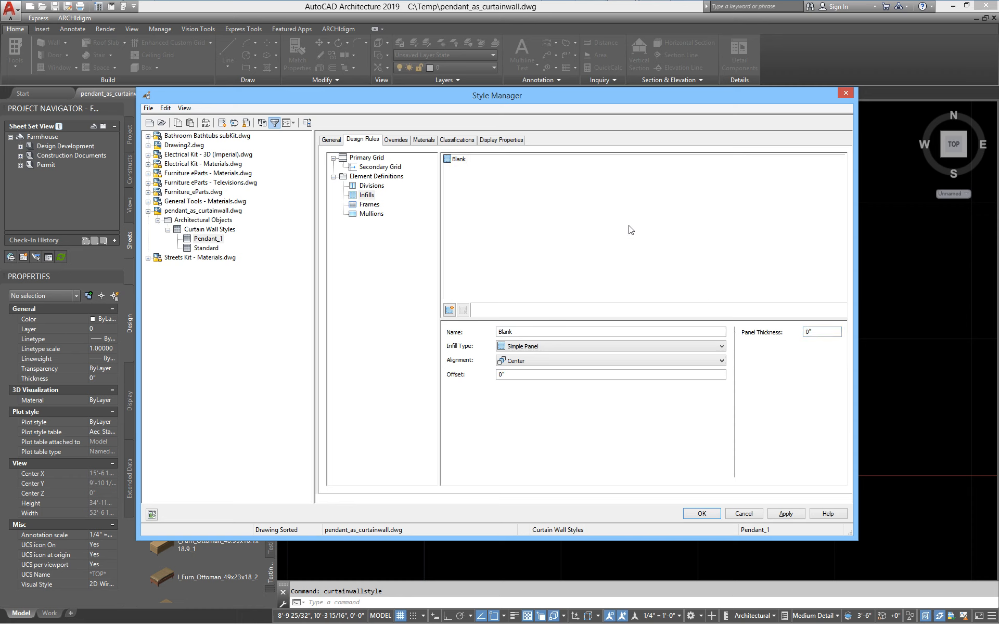
- Rename the default frame to Blank and set its width and depth to 0"
click(368, 206)
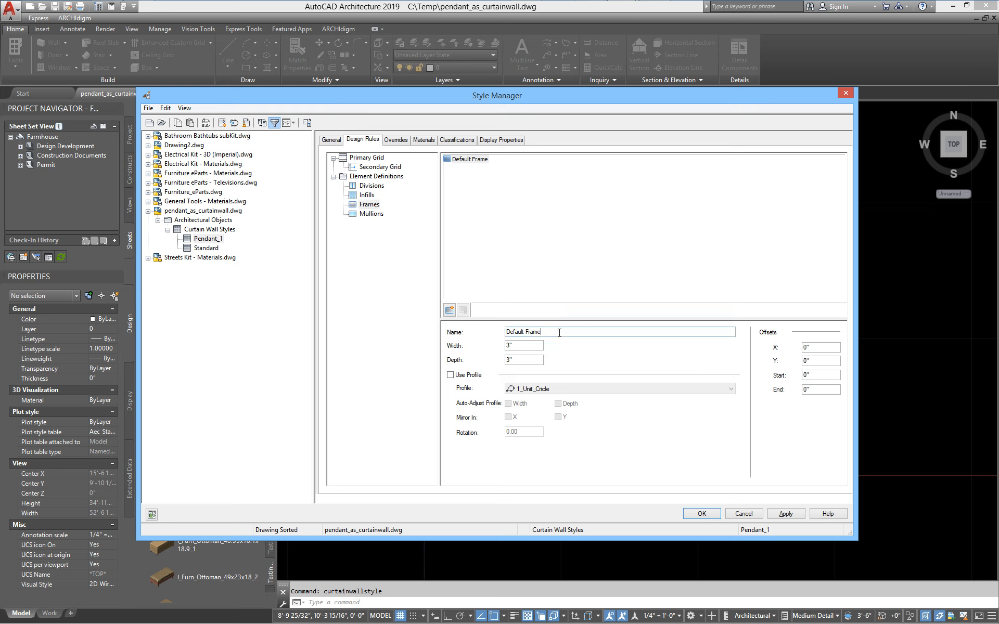
drag(560, 332, 462, 343)
text(Blank)
key(Tab)
text(0)
key(Tab)
text(0)
click(562, 269)
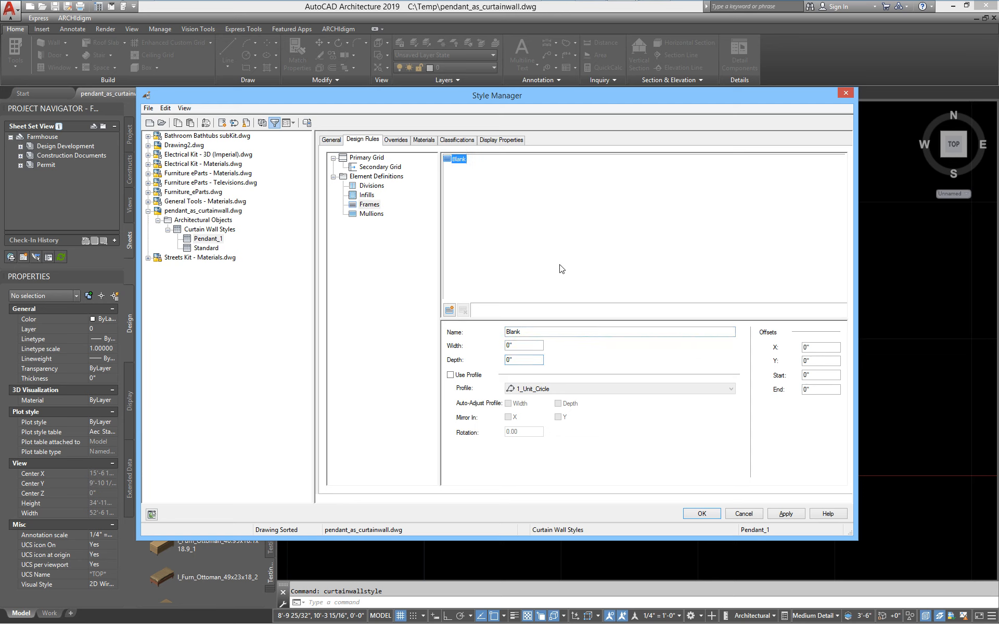
- Add a frame definition named Start Ceiling Mount with a width and depth of 1/4"
right_click(454, 160)
click(479, 193)
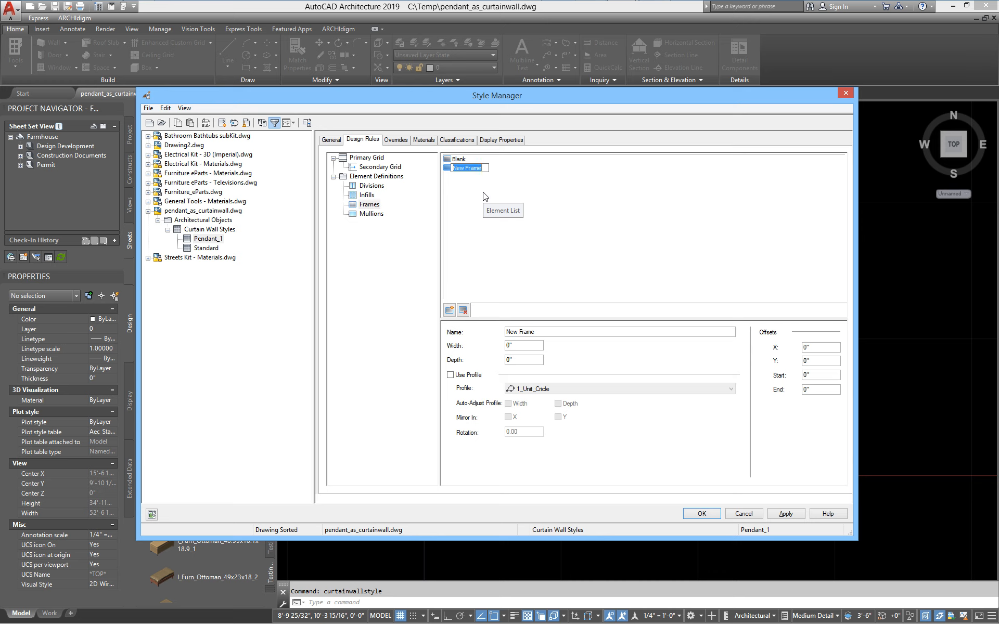
text(S)
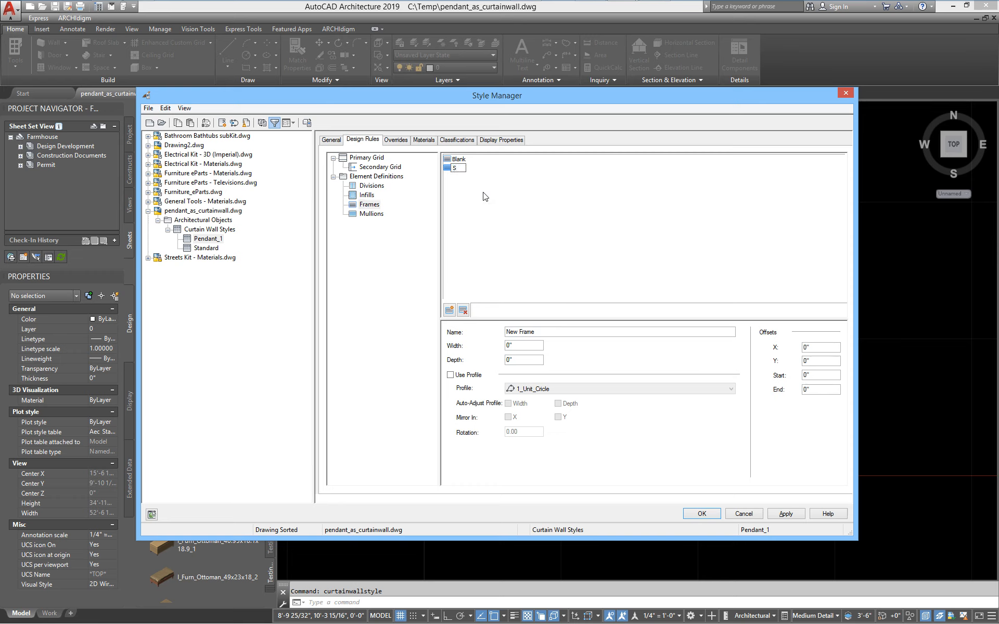
text(tart Ceiling Mount)
click(485, 196)
click(472, 168)
drag(533, 346, 443, 354)
text(1/4")
key(Tab)
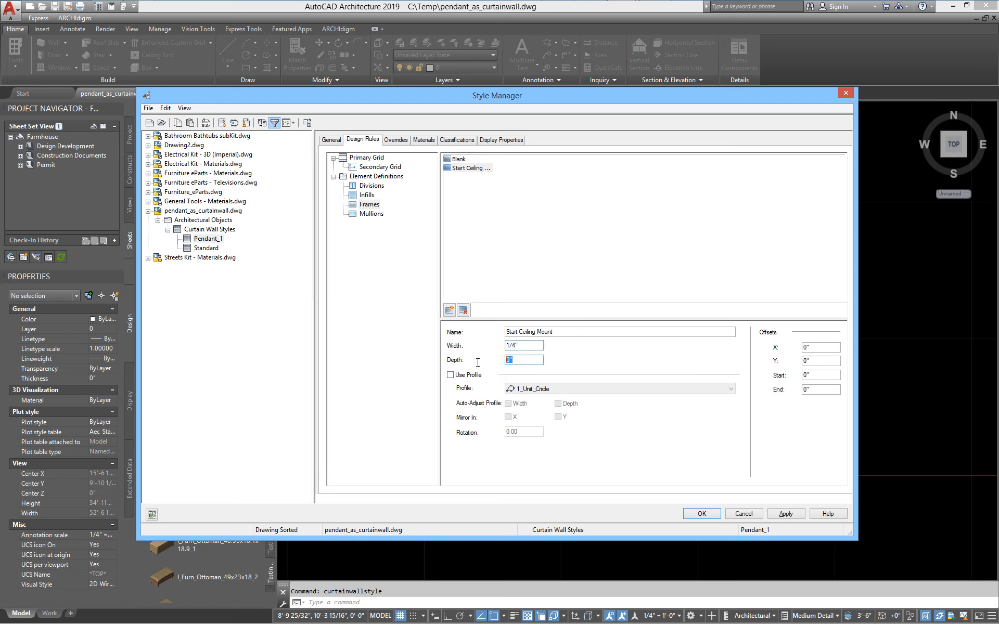
text(1/4)
- Make Start Ceiling Mount use the unit circle profile, auto-adjusted in width and depth, with an X offset of 1/8"
click(450, 375)
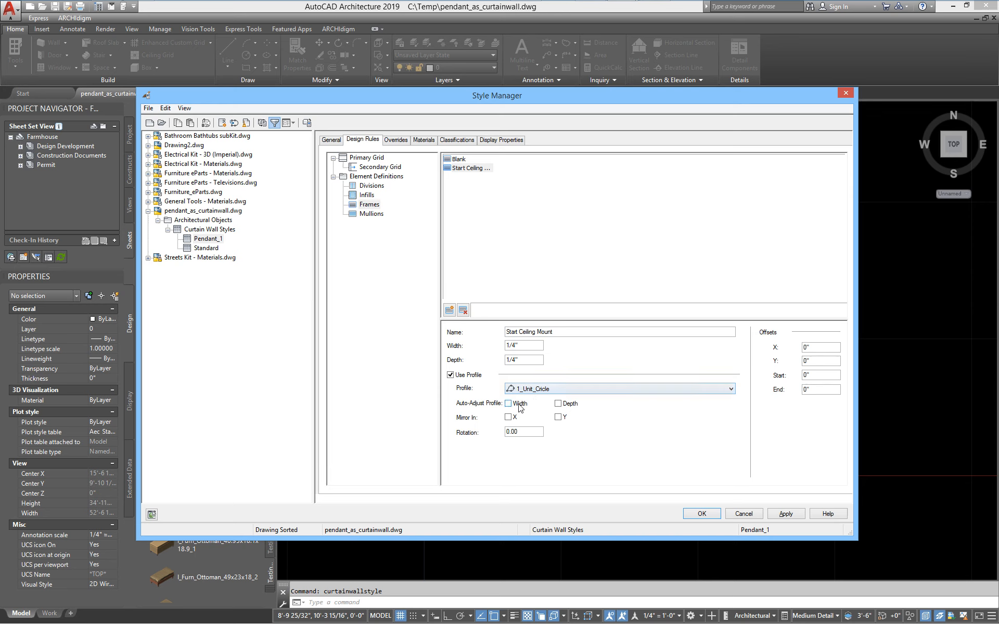
click(520, 404)
click(558, 404)
double_click(815, 347)
text(1/8)
click(822, 362)
- Add another frame definition based on Start Ceiling Mount and name it Start Cord
right_click(470, 171)
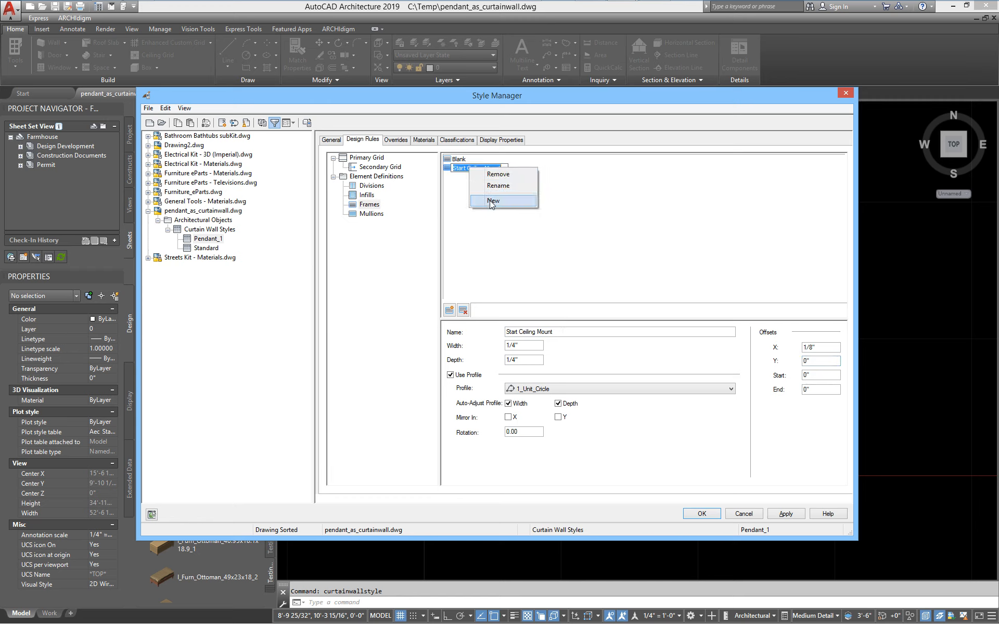
click(489, 202)
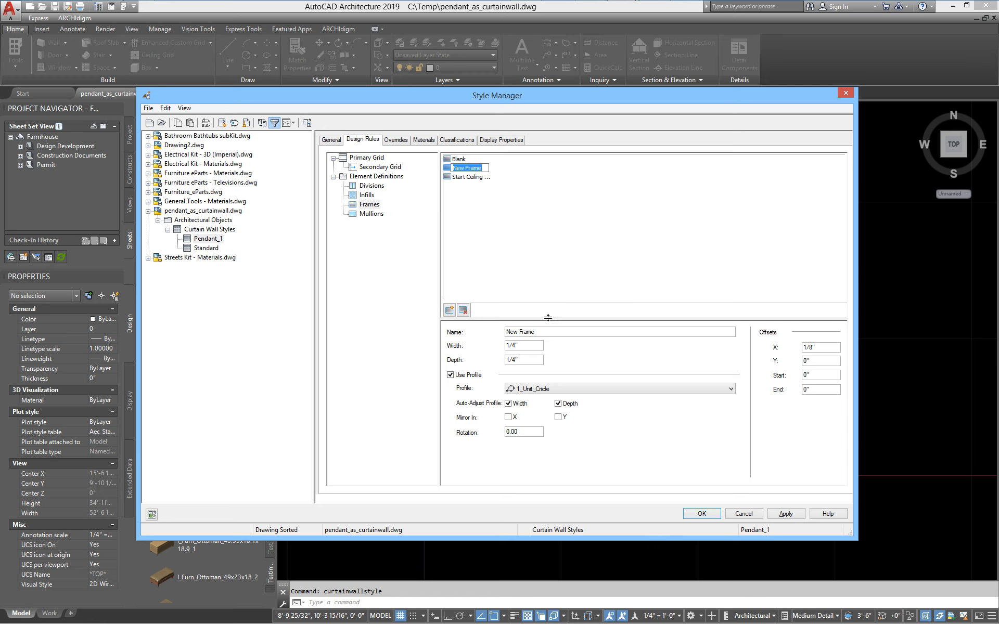
click(547, 333)
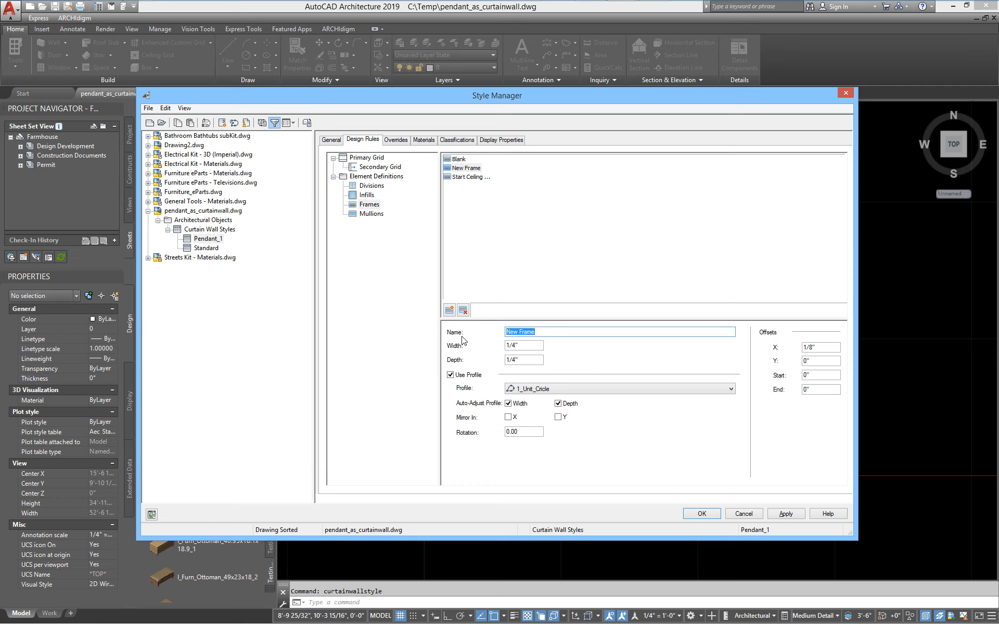
text(S)
click(502, 283)
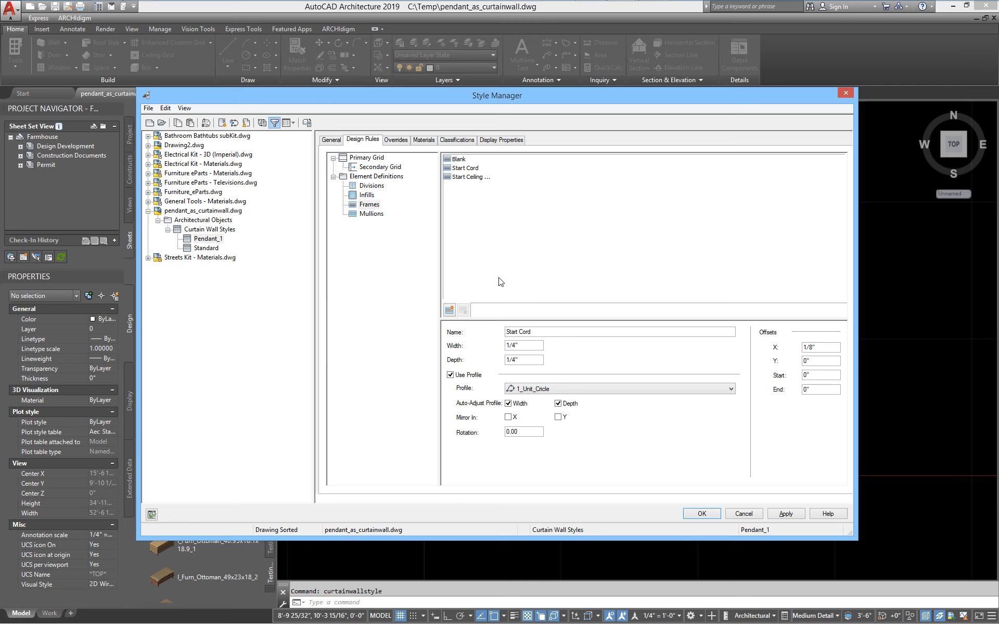
- Add a frame definition based on Start Ceiling Mount and name it End Ceiling Mount
right_click(473, 178)
click(495, 210)
text(Emnd)
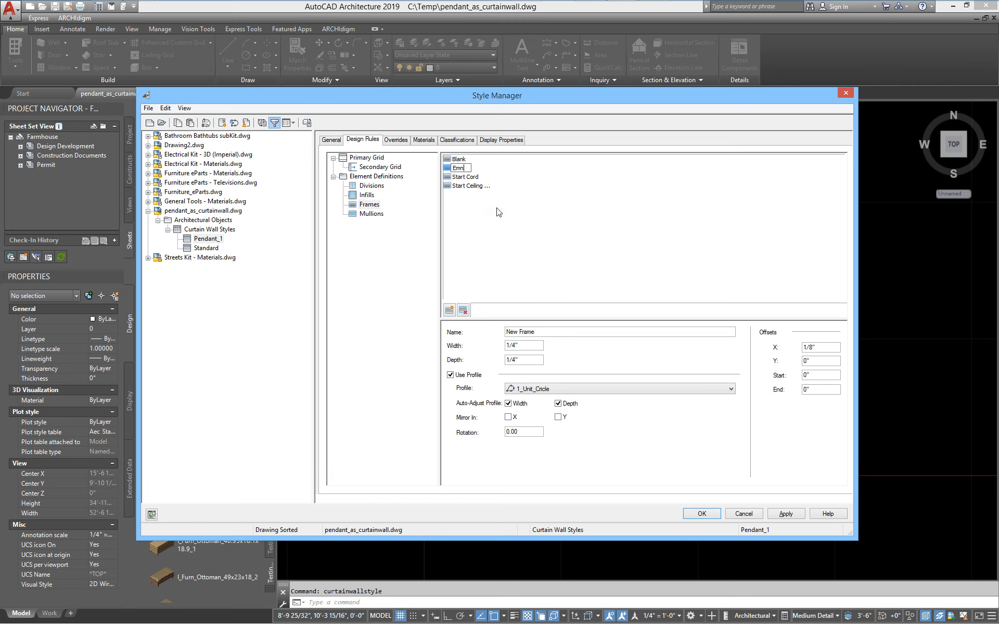
key(BackSpace)
key(BackSpace)
key(BackSpace)
text(End Ce)
text(iling Mount)
key(Return)
- Add a frame definition named End Cord based on End Ceiling Mount, and check the settings of each non-blank frame
right_click(472, 168)
click(506, 202)
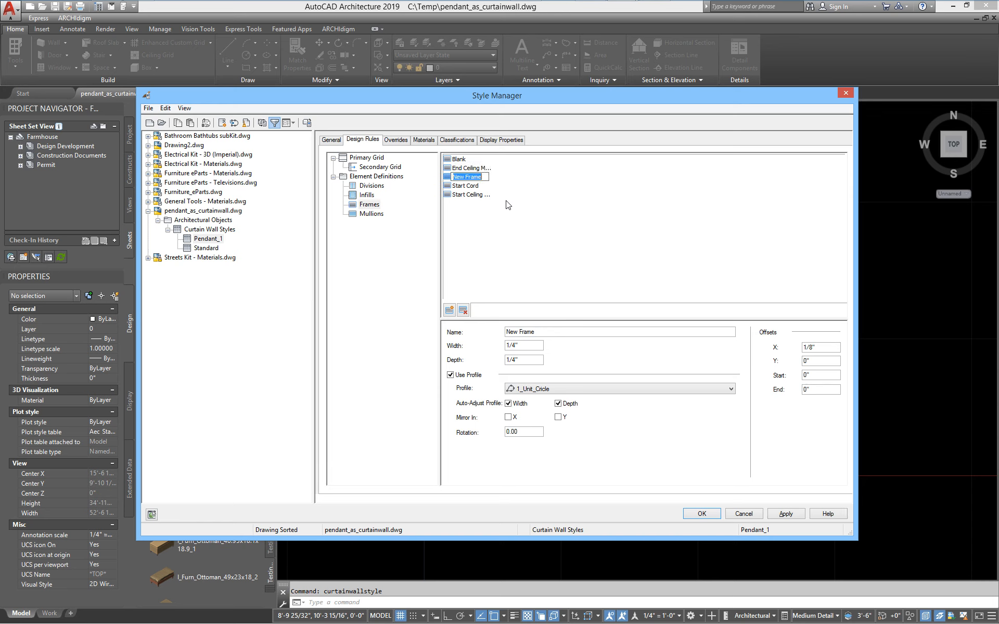
text(End Cord)
key(Return)
click(486, 168)
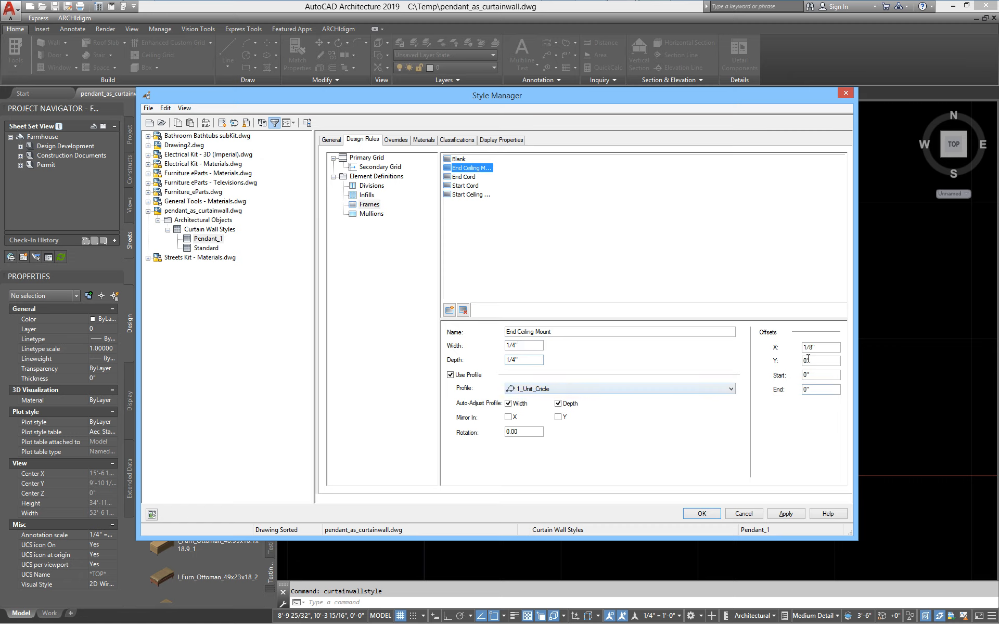
click(468, 176)
click(469, 186)
click(470, 194)
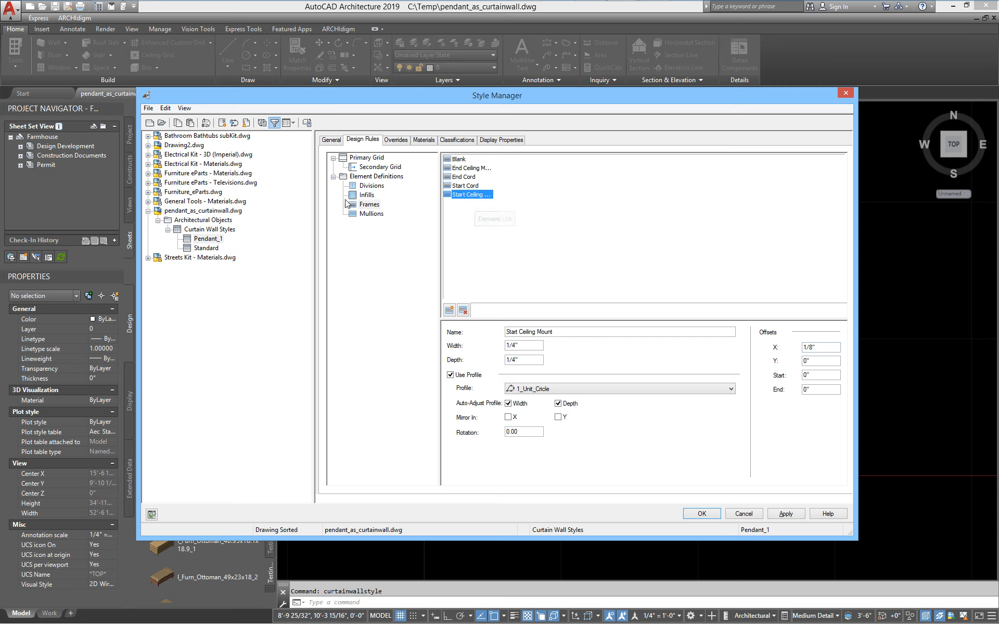
- Rename the default mullion to Blank and set its width and depth to 0"
click(369, 213)
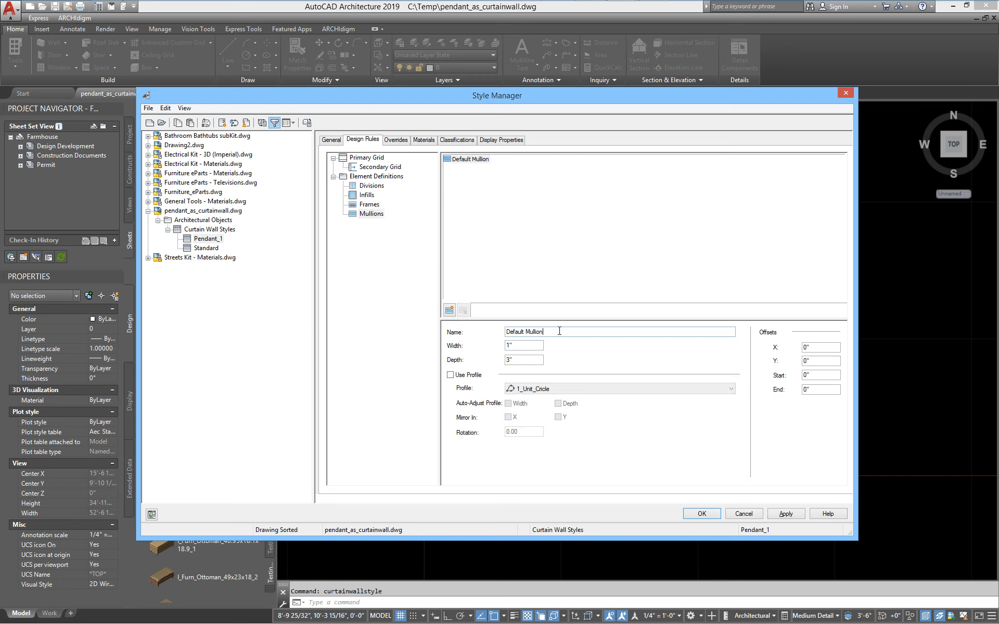
drag(559, 332, 489, 345)
text(Blank)
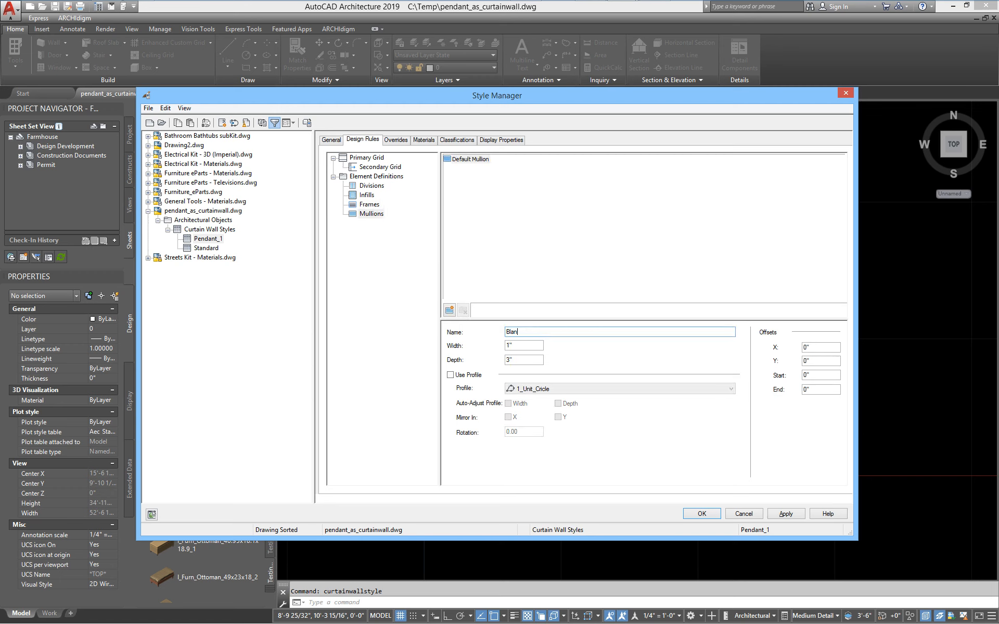
double_click(510, 346)
text(0)
click(513, 361)
double_click(513, 361)
text(0)
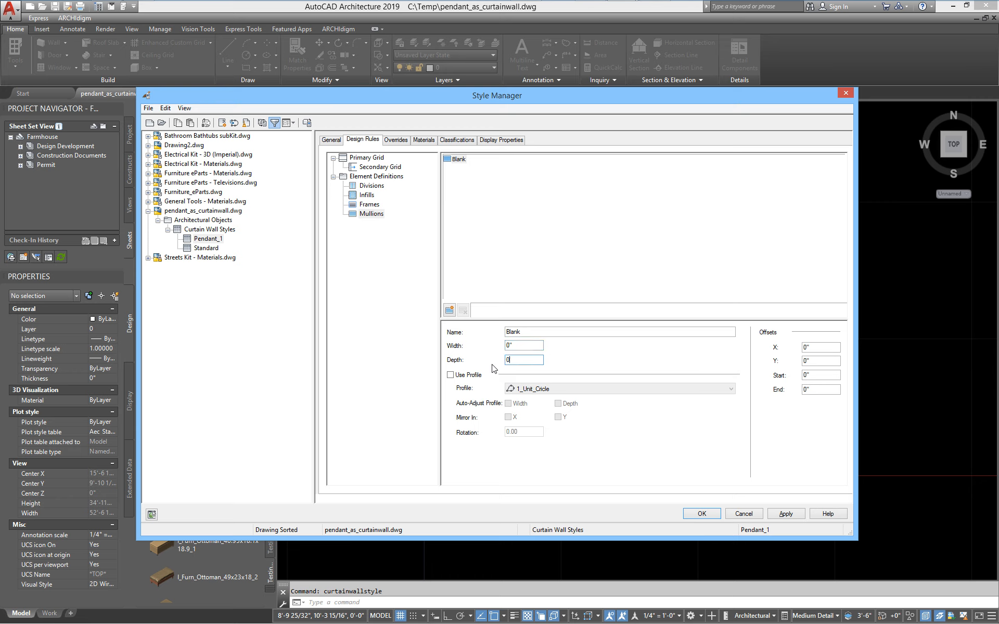
- Add a mullion definition named Middle Ceiling Mounts with a width and depth of 1/4"
right_click(462, 161)
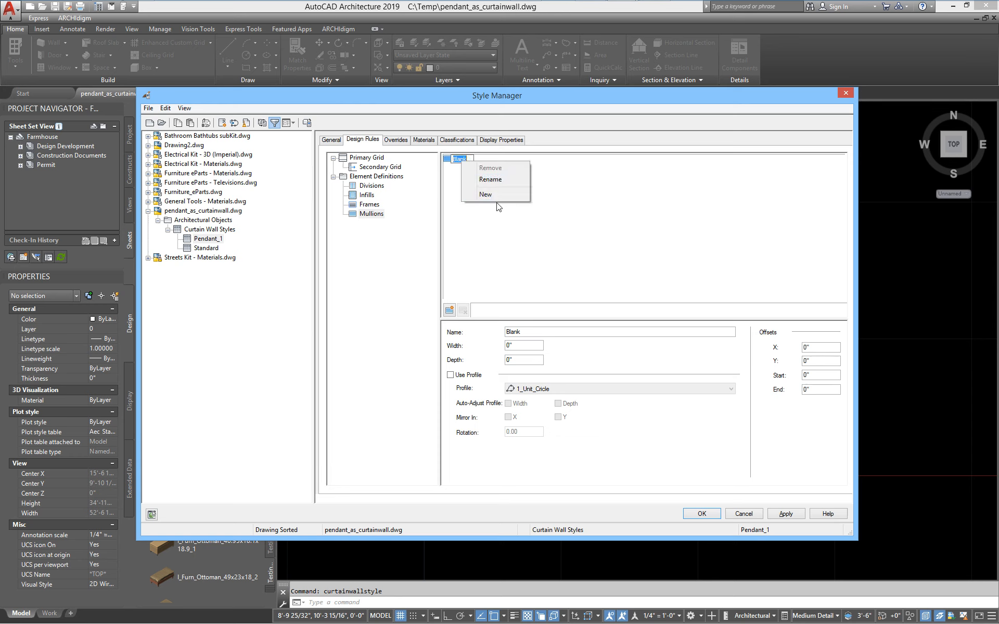
click(493, 199)
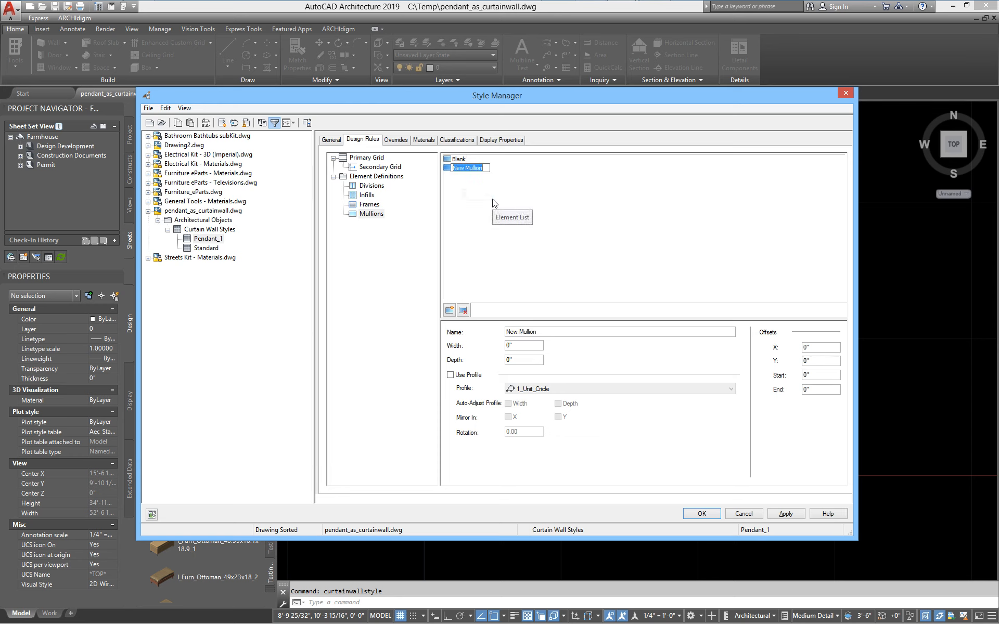
text(Middle )
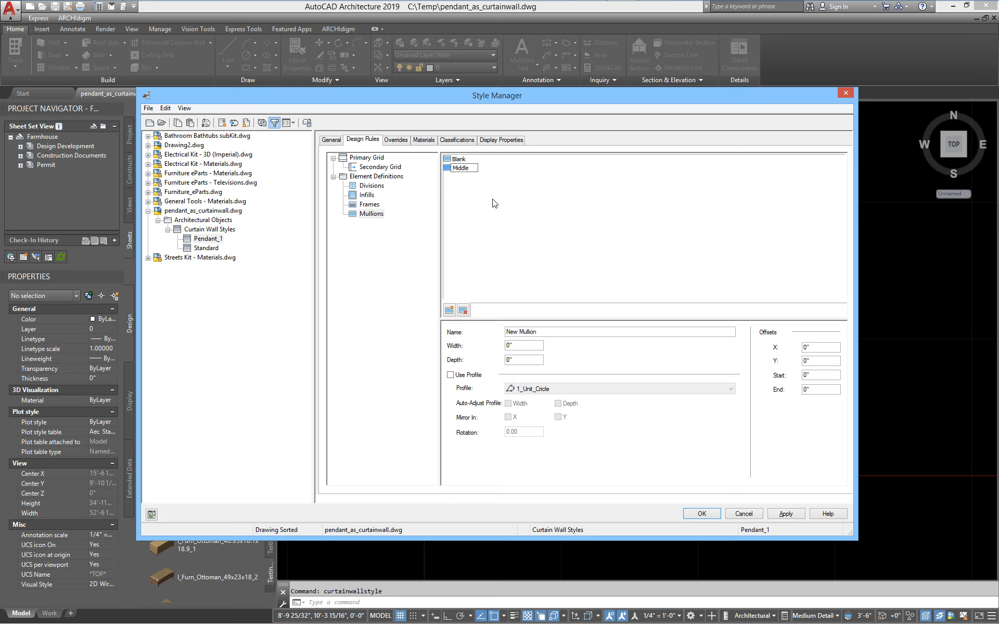
text(Ceiling Mounts)
key(Return)
double_click(515, 346)
text(1/4")
key(Tab)
text(1/)
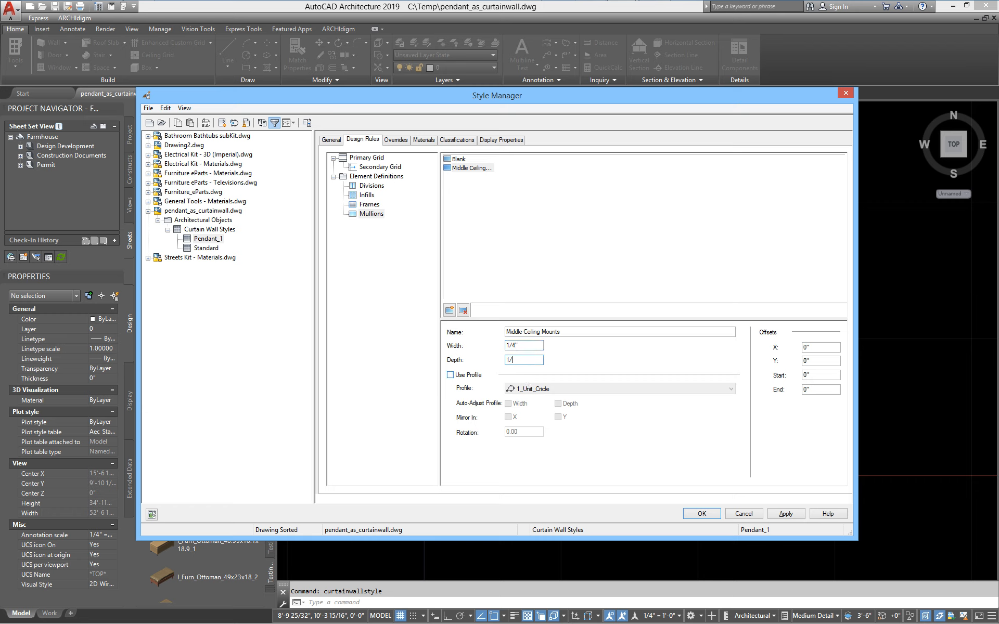
text(4")
- Make Middle Ceiling Mounts use the unit circle profile, auto-adjusted in both width and depth
click(451, 375)
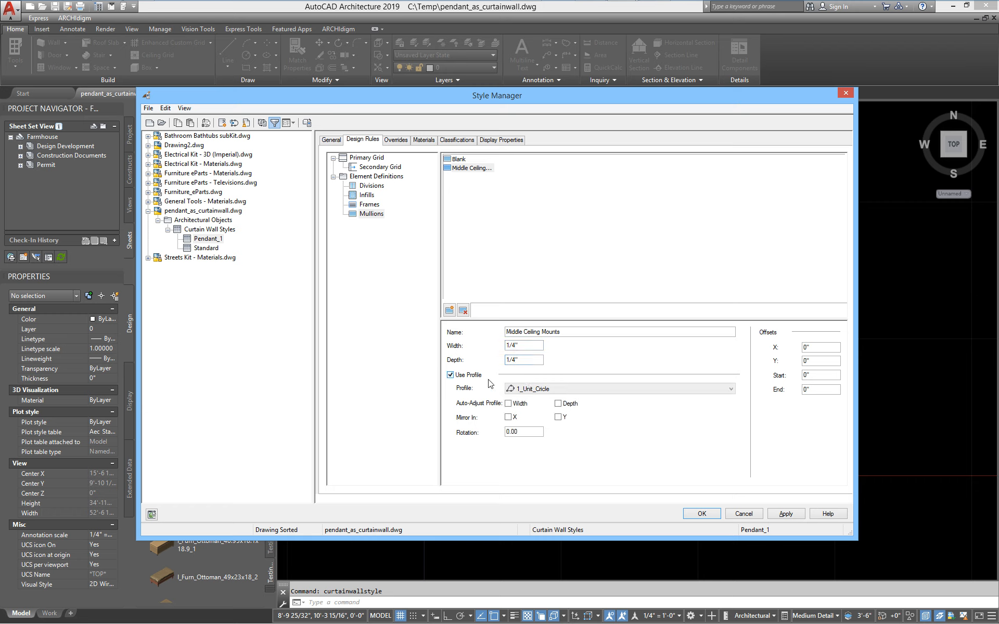
click(508, 404)
click(558, 404)
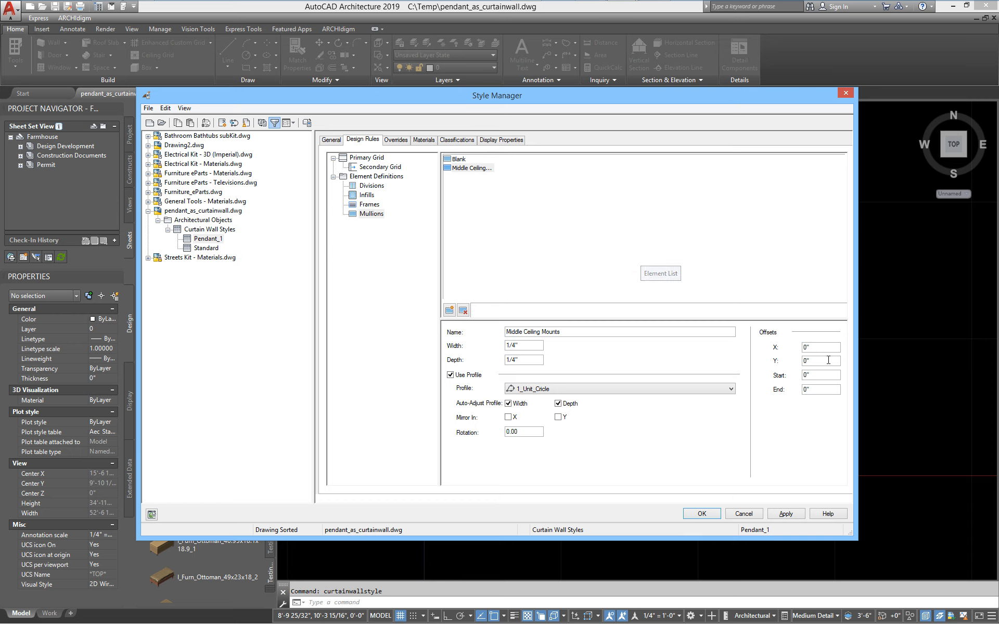
- Add another mullion definition based on Middle Ceiling Mounts and name it Middle Cords
click(458, 167)
right_click(456, 169)
click(474, 202)
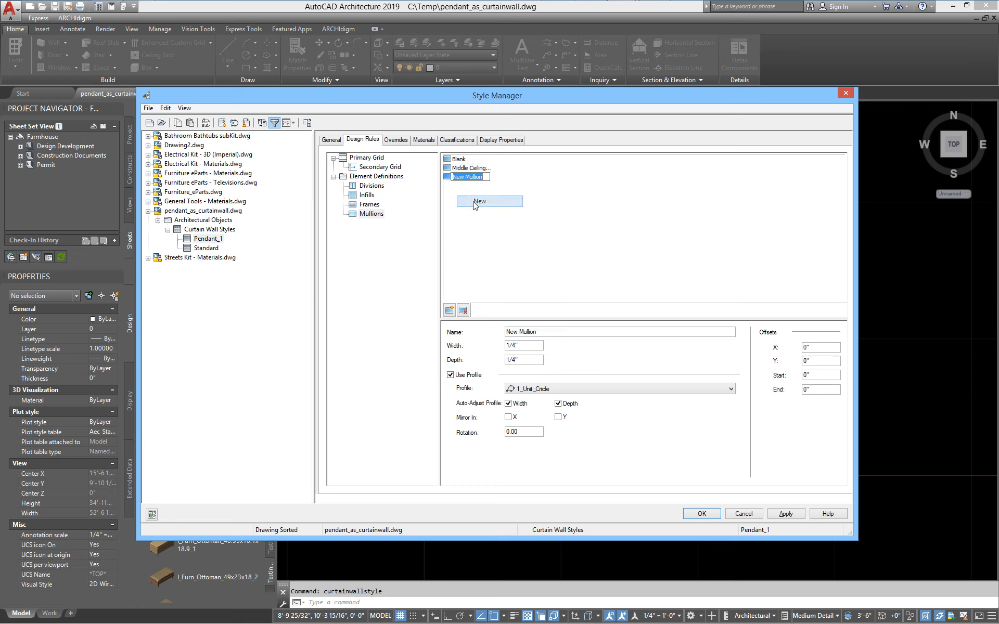
text(Middle )
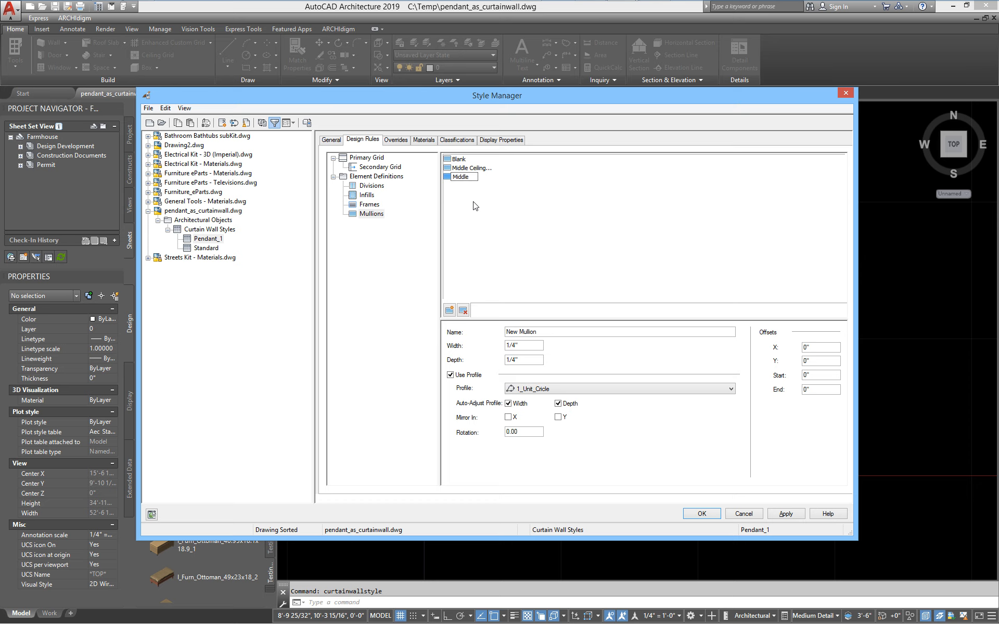
text(Cords)
click(475, 206)
click(478, 177)
- Check the pendant diagram in the drawing and add two nested grid cell assignments to the primary grid
click(368, 158)
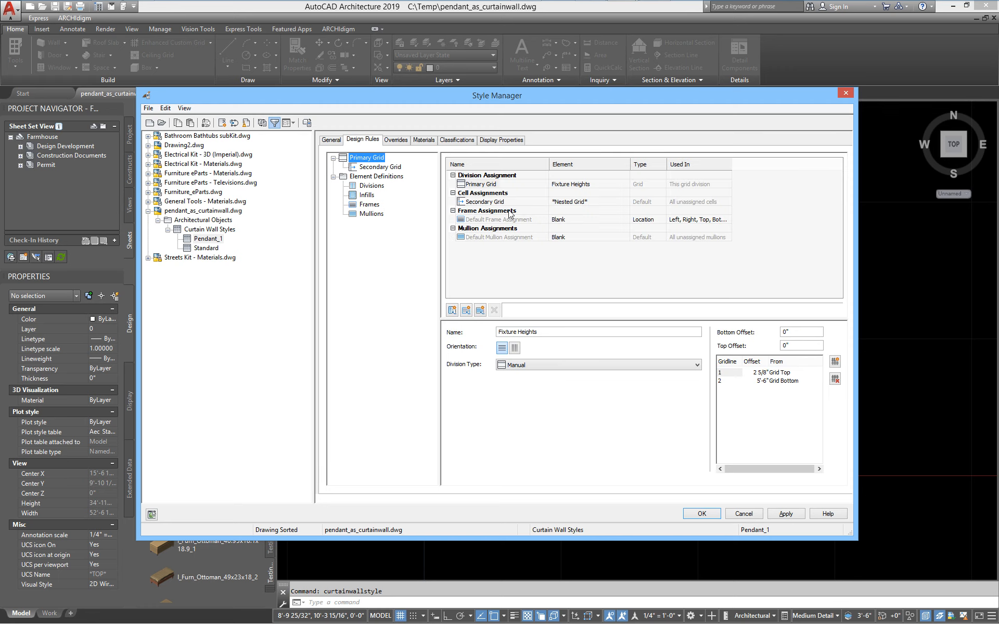
mouse_move(671, 96)
mouse_down()
mouse_move(647, 508)
mouse_move(649, 493)
mouse_up()
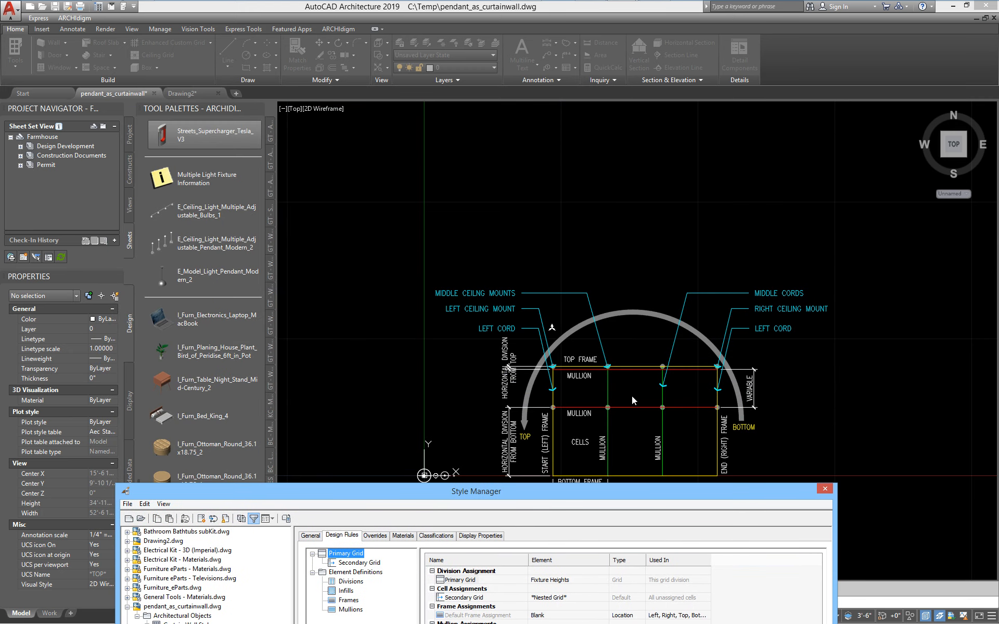
drag(633, 493, 654, 129)
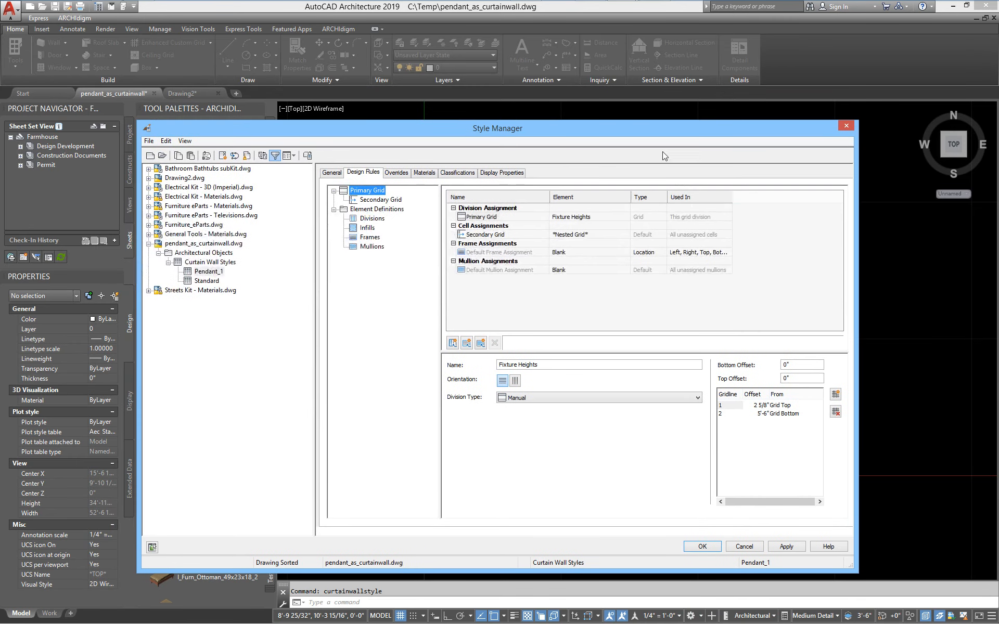
right_click(479, 236)
click(503, 263)
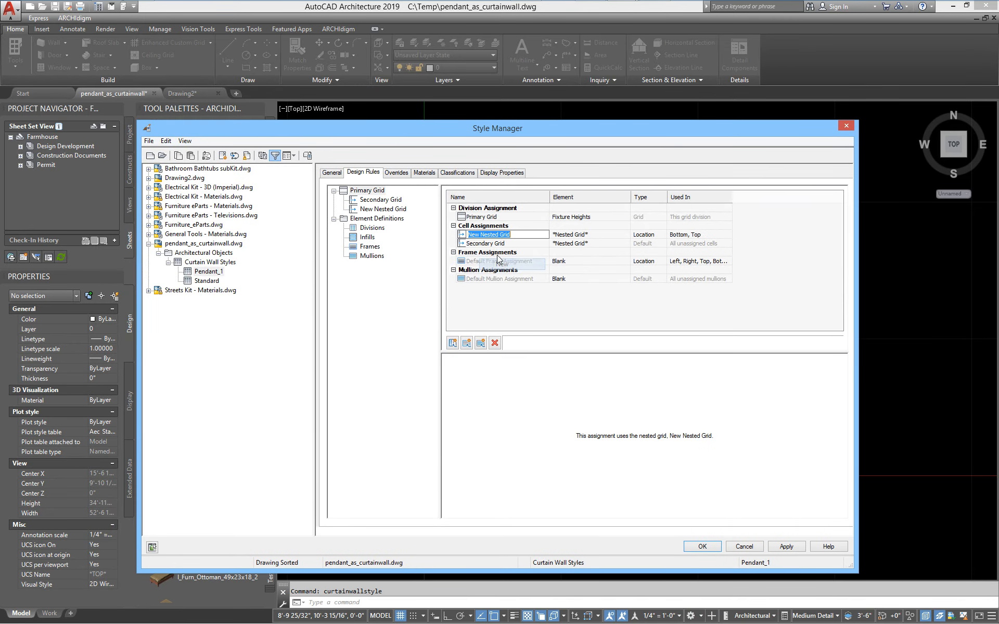
right_click(491, 237)
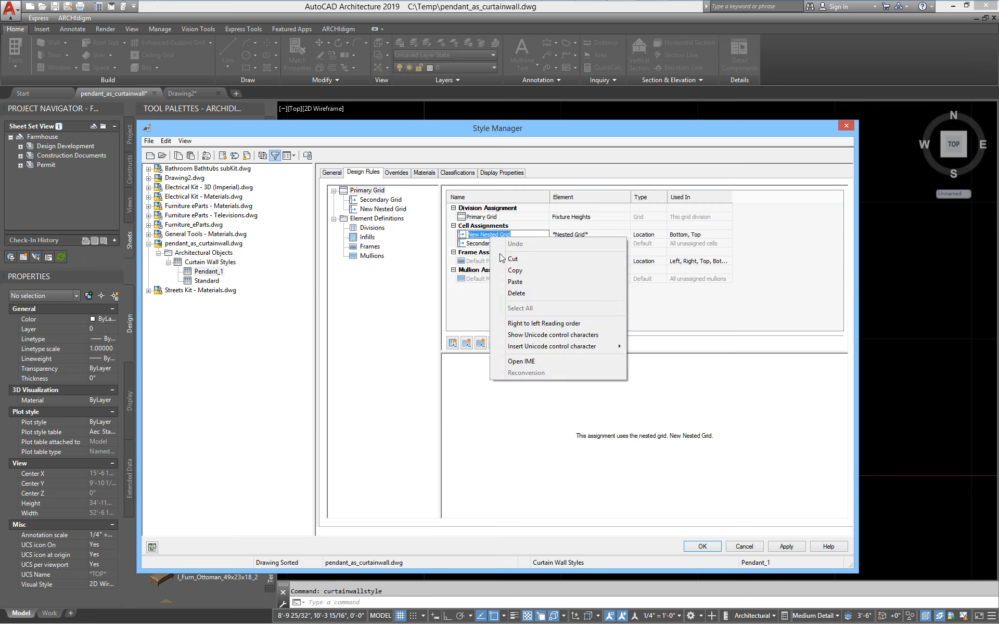
click(475, 228)
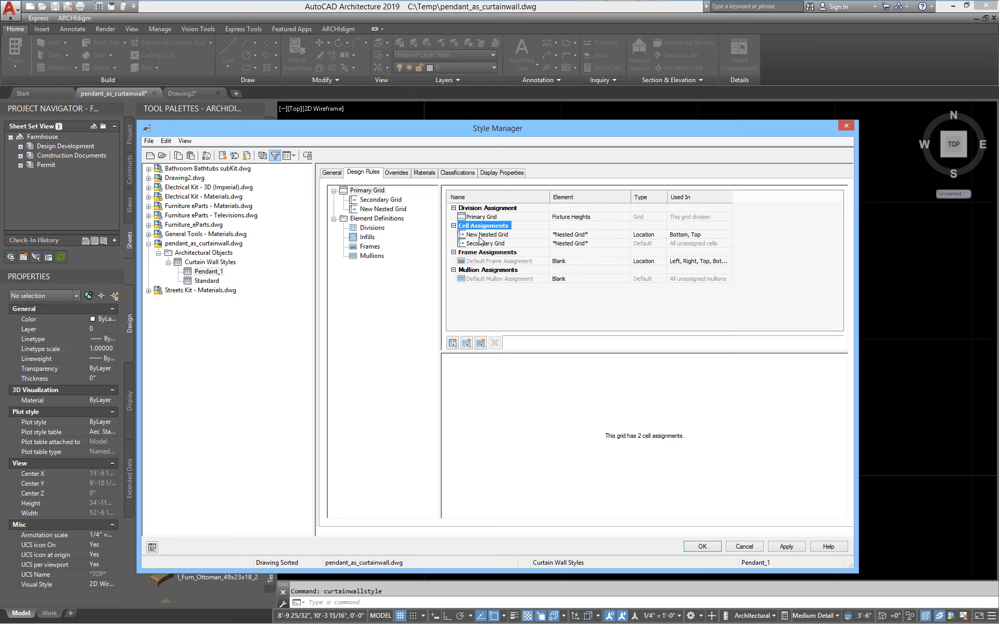
right_click(479, 238)
click(501, 271)
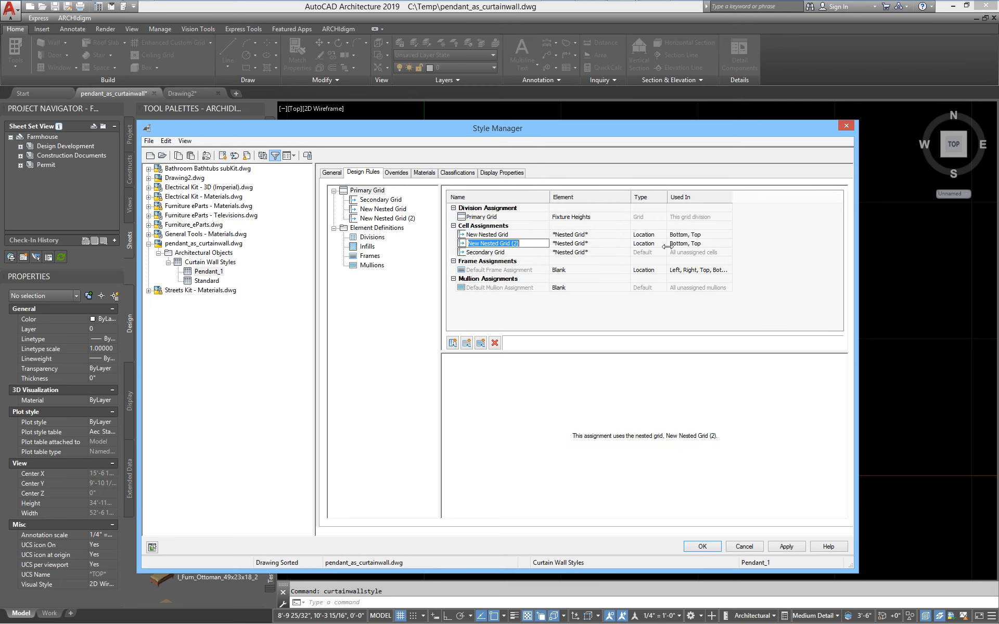
- Limit the first new nested grid's cell location to Top by excluding Bottom
click(726, 235)
click(727, 235)
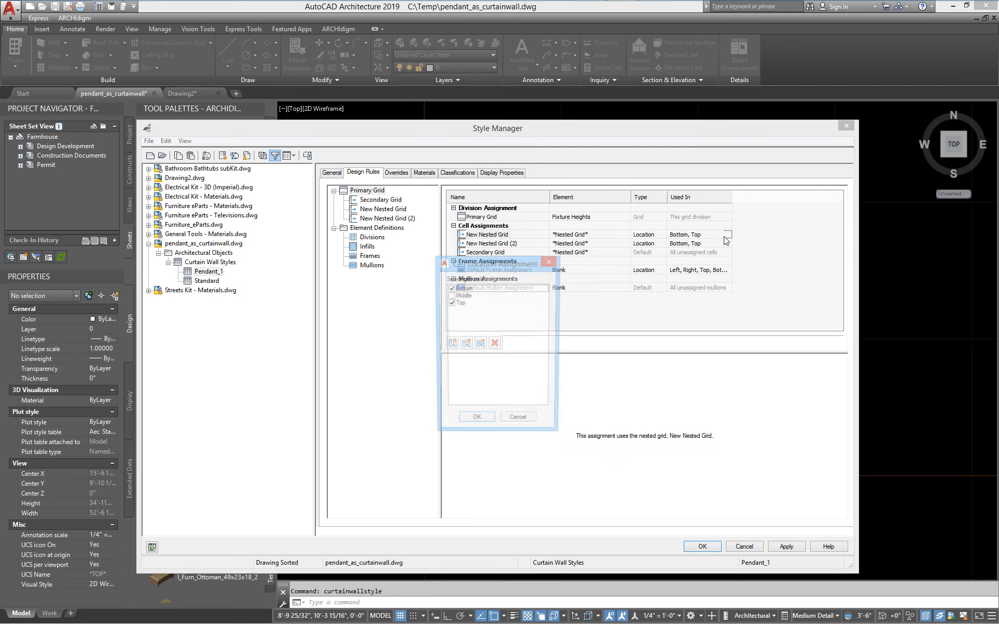
click(450, 288)
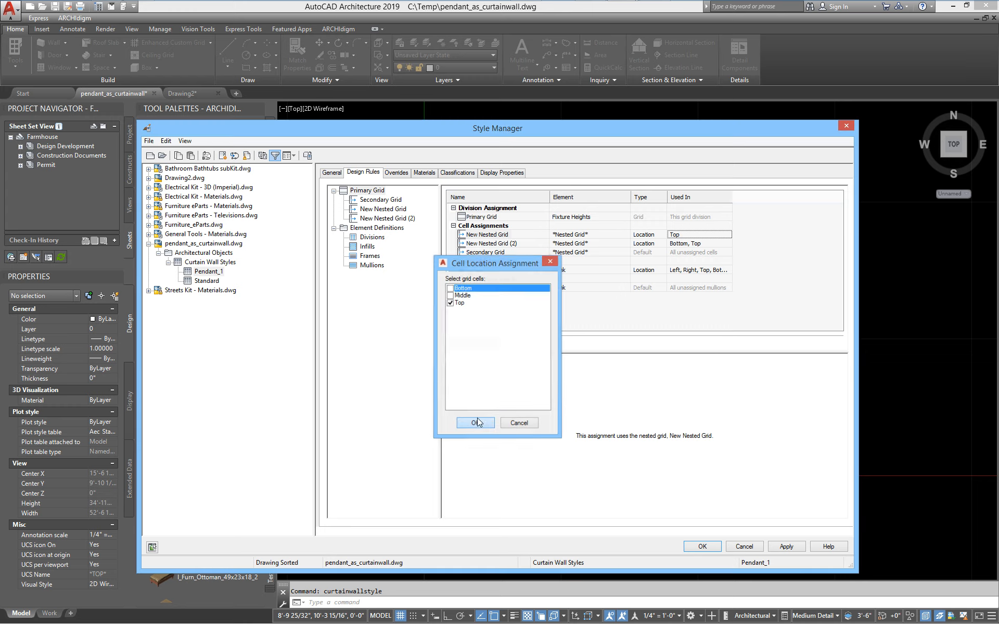
click(476, 423)
- Rename the first new nested grid assignment in the primary grid as Ceiling Mounts
click(507, 235)
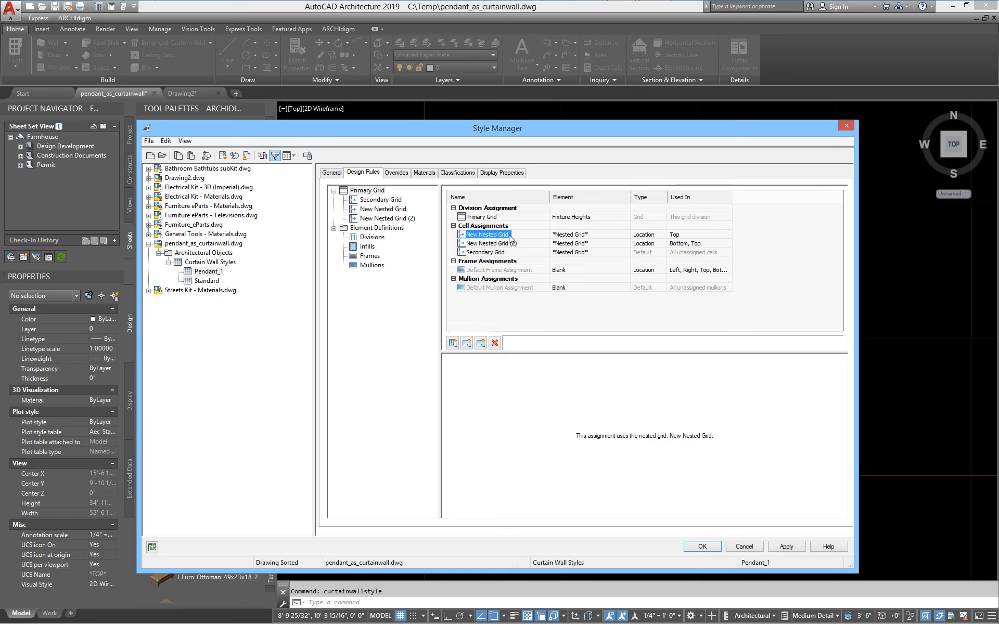
right_click(507, 238)
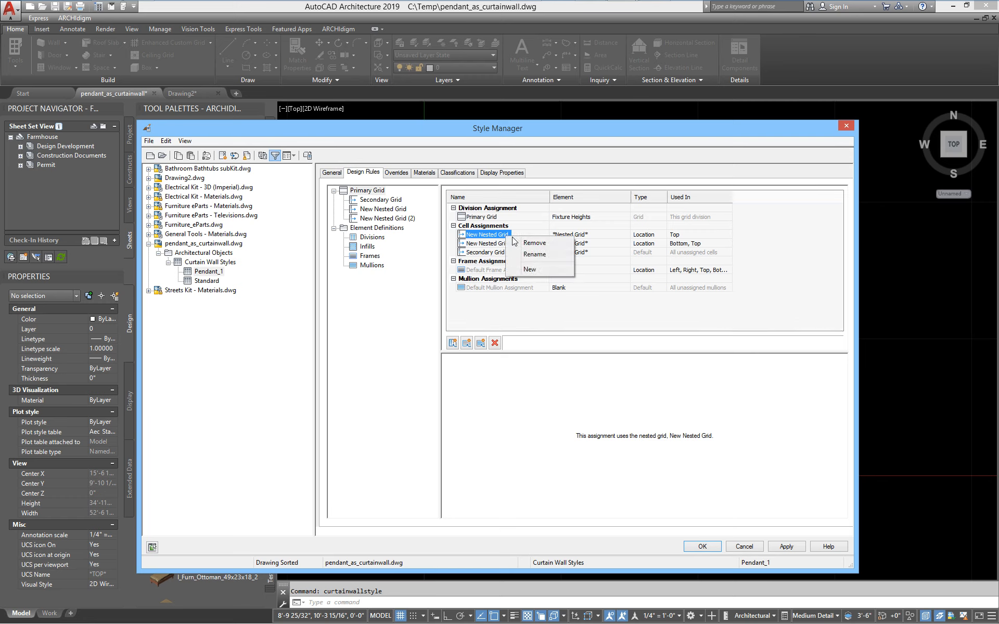
click(533, 256)
text(Cei)
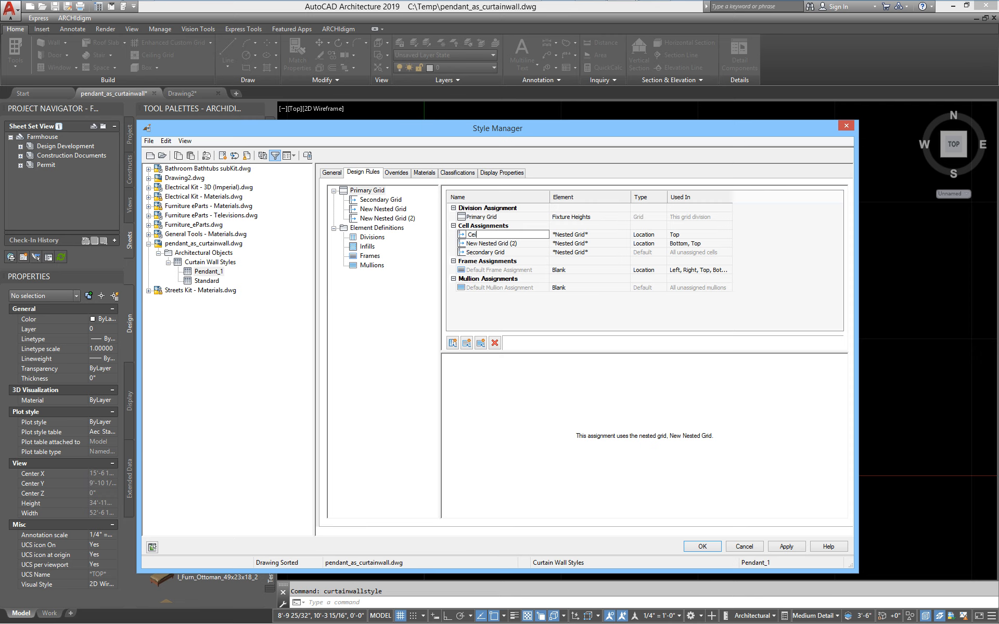
text(ling Mounts)
- Rename the second new nested grid assignment as Cords
click(494, 244)
right_click(492, 243)
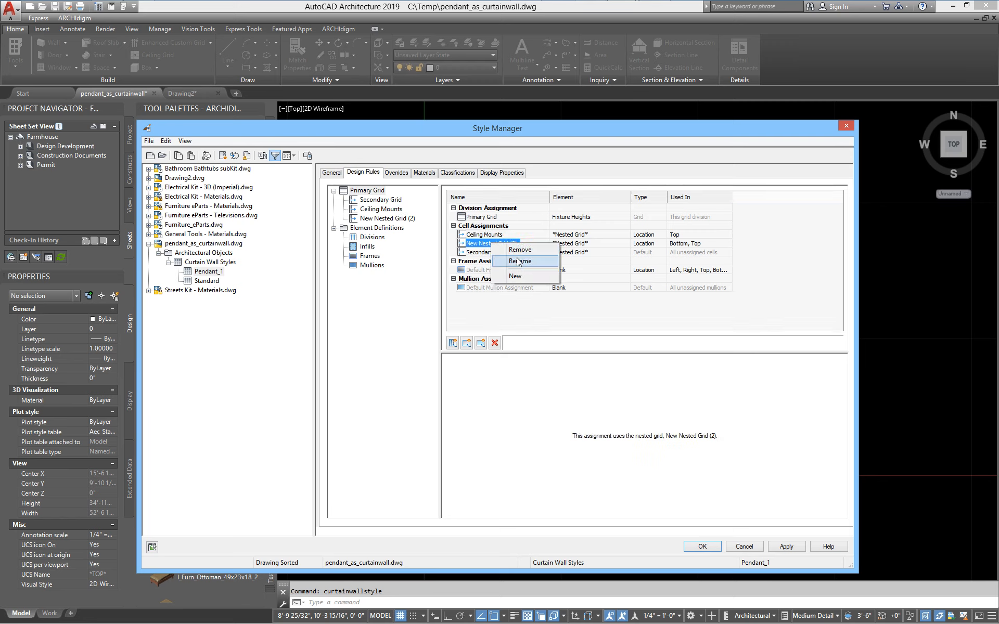
click(520, 261)
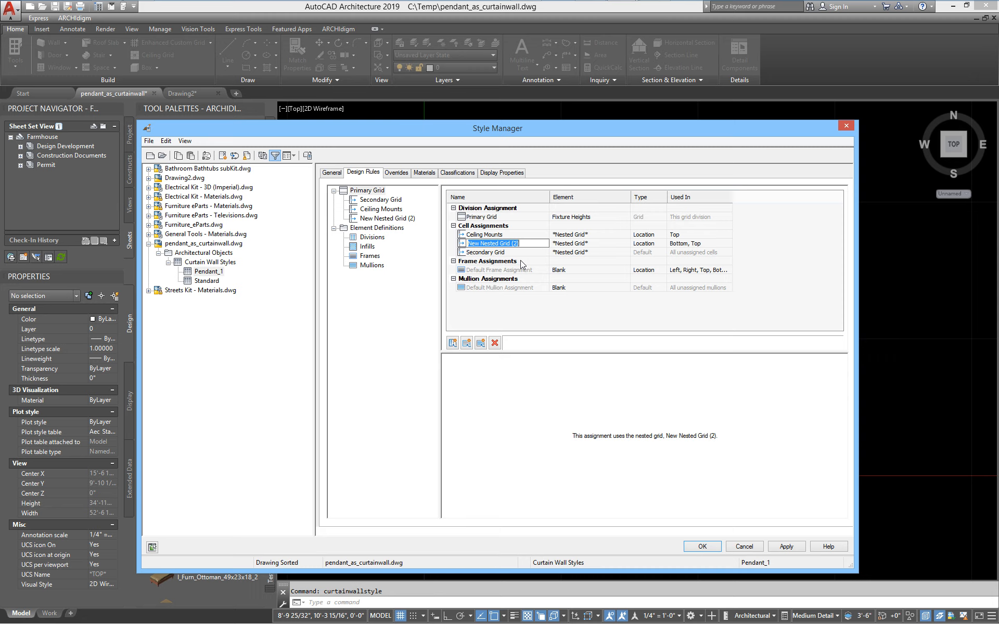
text(C)
- Restrict the Cords nested grid's cell location to Middle, excluding Bottom and Top
click(703, 245)
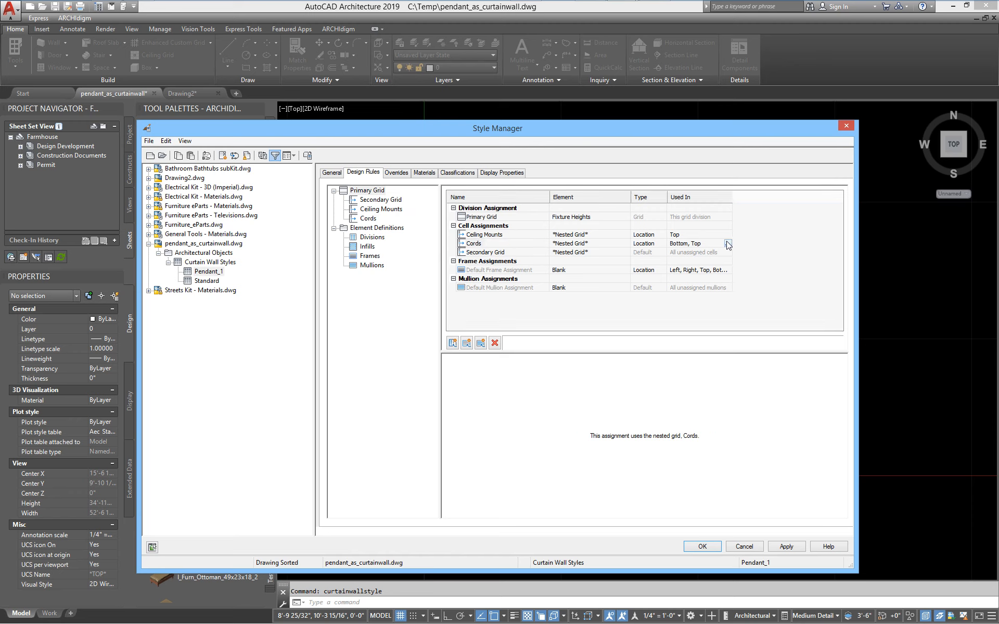
click(728, 244)
click(451, 303)
click(451, 288)
click(451, 296)
click(478, 422)
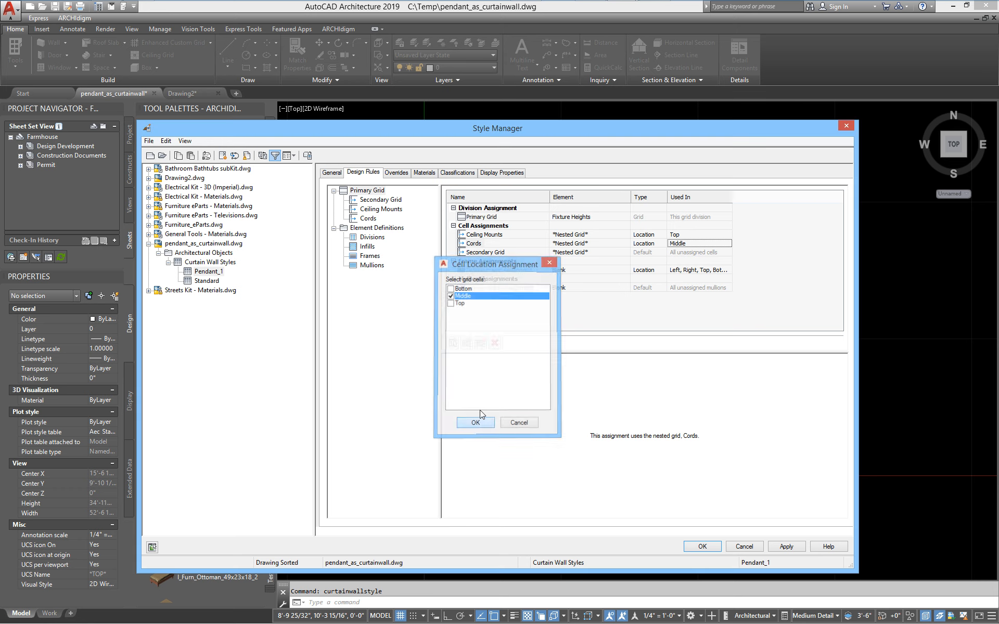
- Rename the primary grid's default Secondary Grid cell assignment as Blank
click(497, 253)
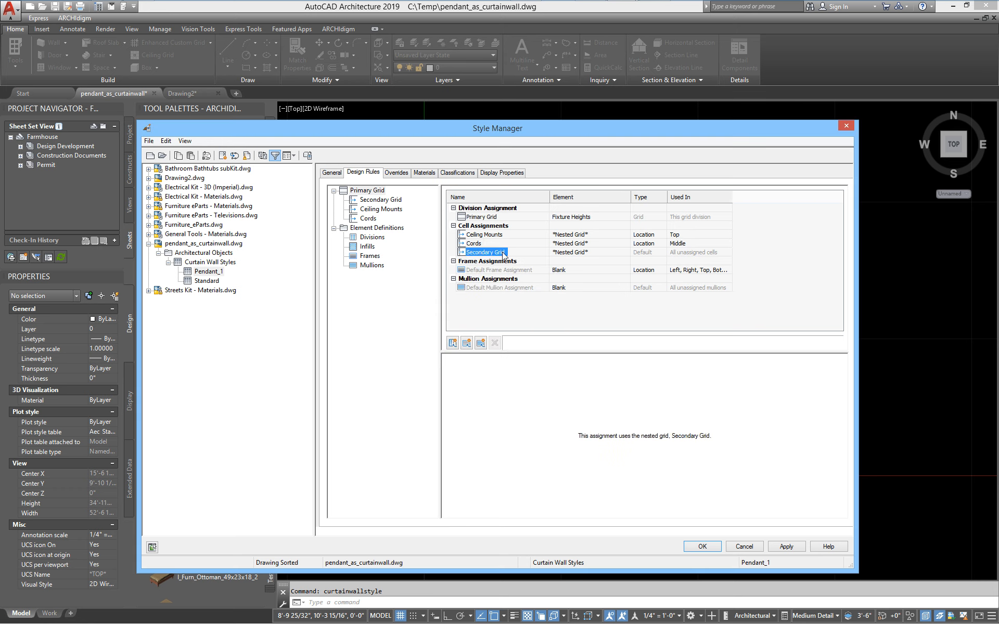
right_click(503, 254)
click(529, 279)
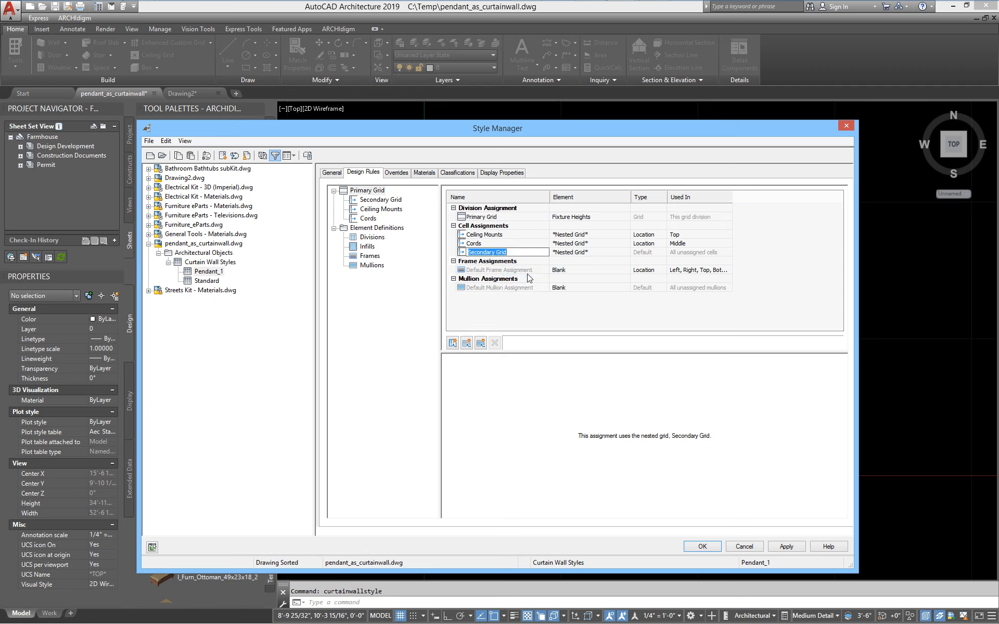
text(Blank)
key(Return)
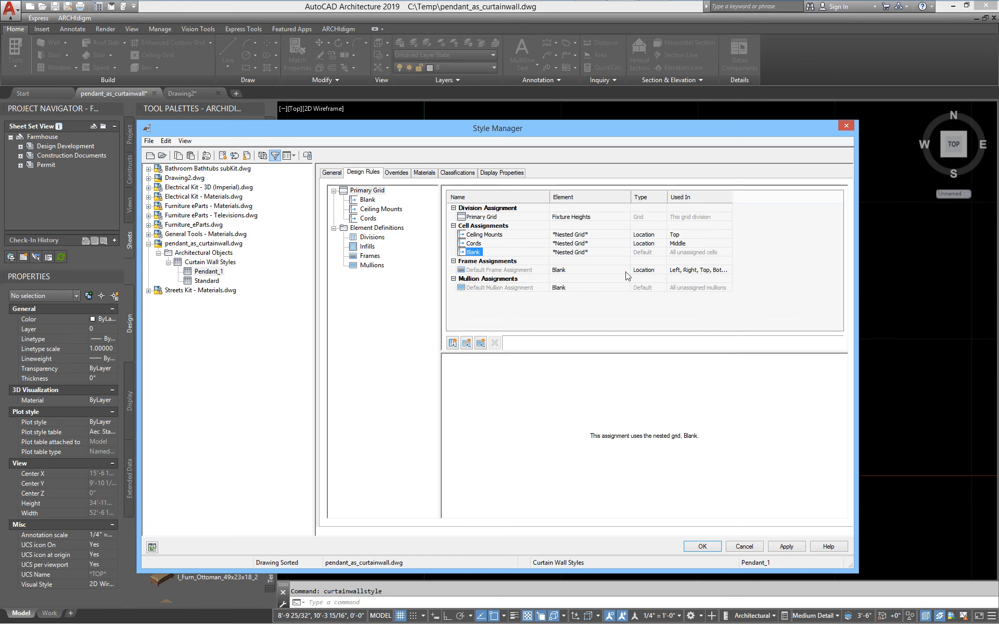
- Remove the Left, Right, Top and Bottom edges from the primary grid's default frame assignment
click(730, 274)
click(728, 270)
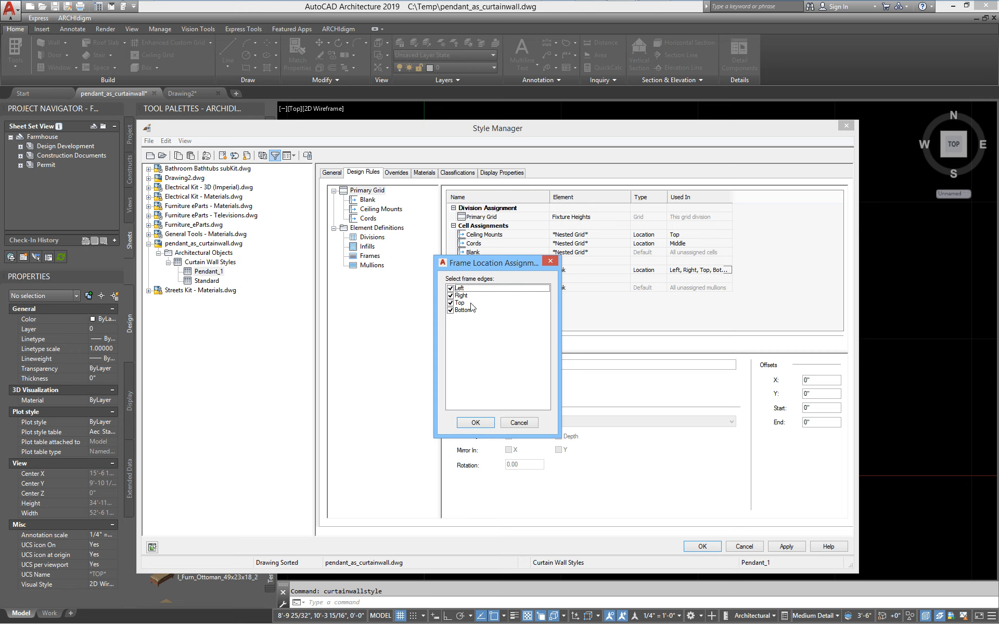
click(451, 289)
click(452, 296)
click(451, 303)
click(451, 310)
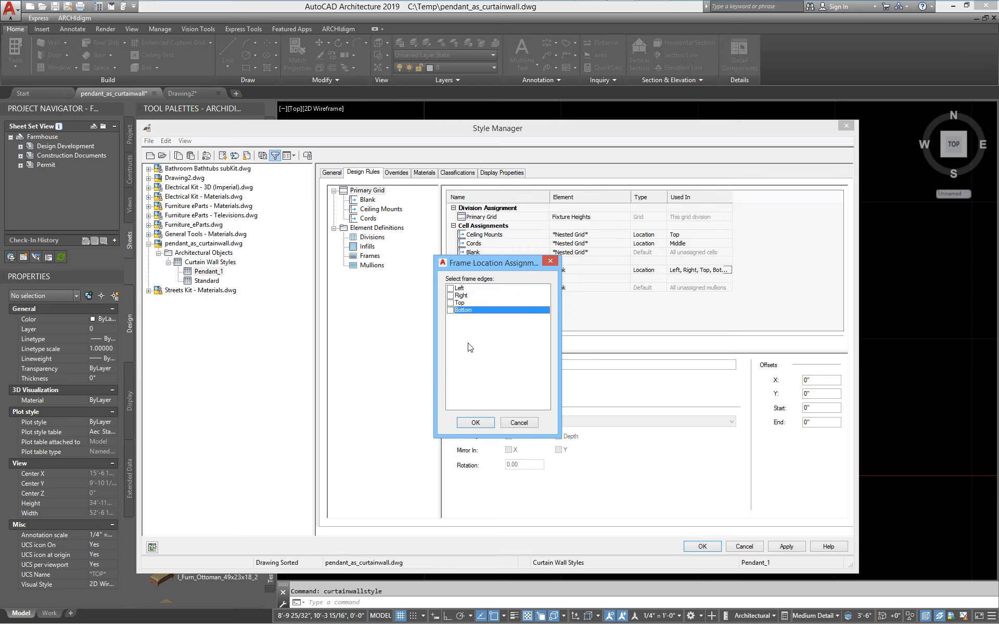
click(475, 423)
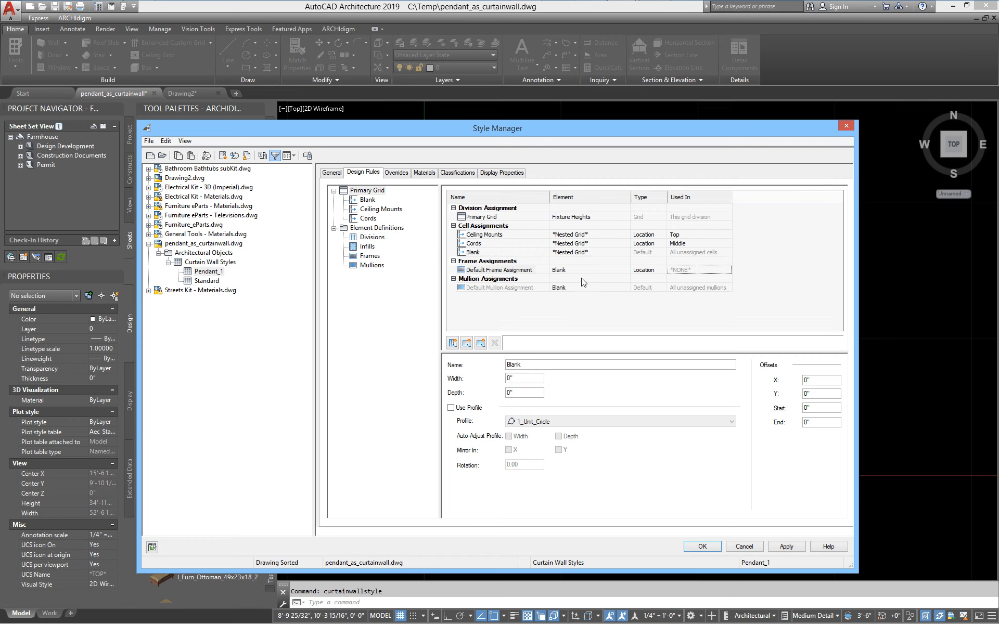
- In the Ceiling Mounts grid, assign the Start Ceiling Mount frame to the Left edge through the default frame assignment
click(379, 209)
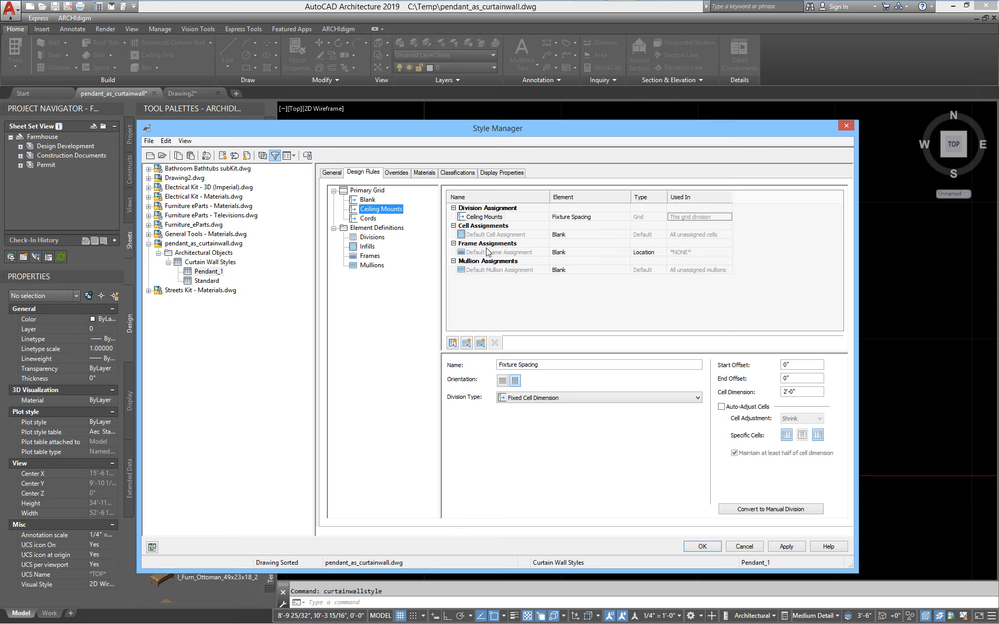
click(572, 253)
click(573, 253)
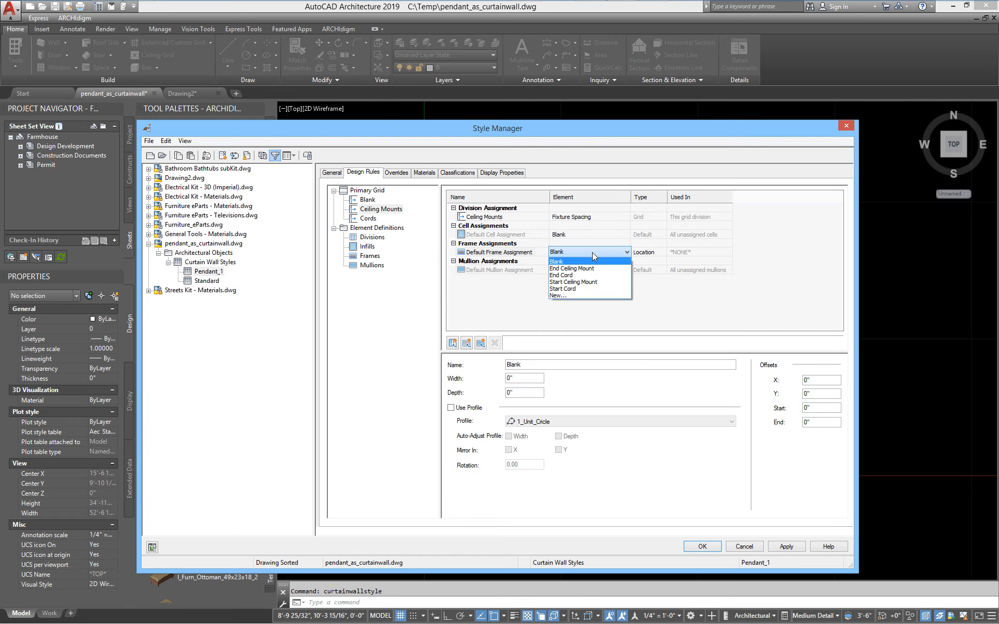
click(588, 282)
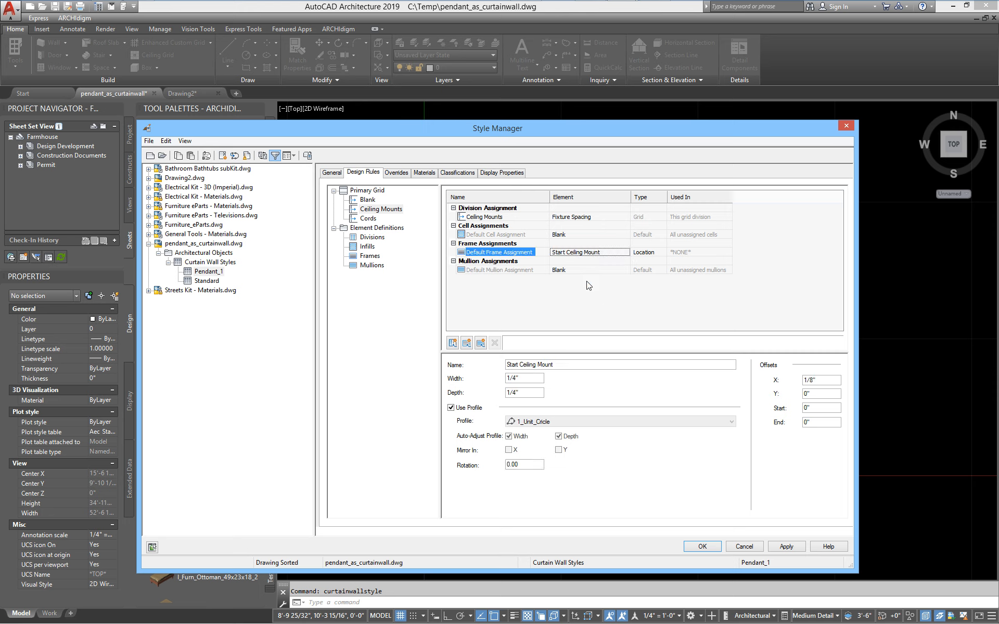
click(727, 252)
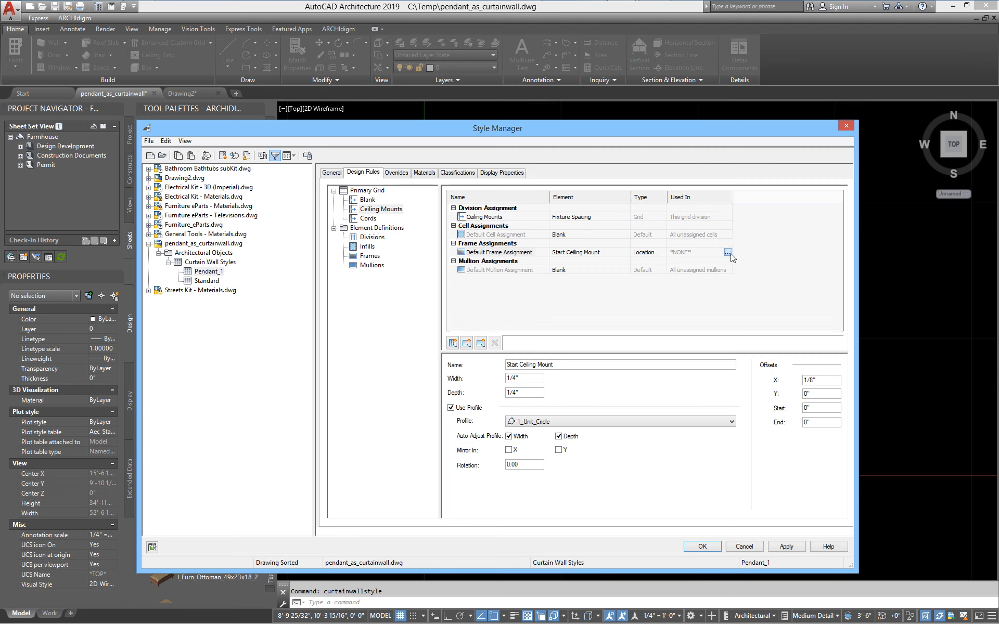
click(450, 288)
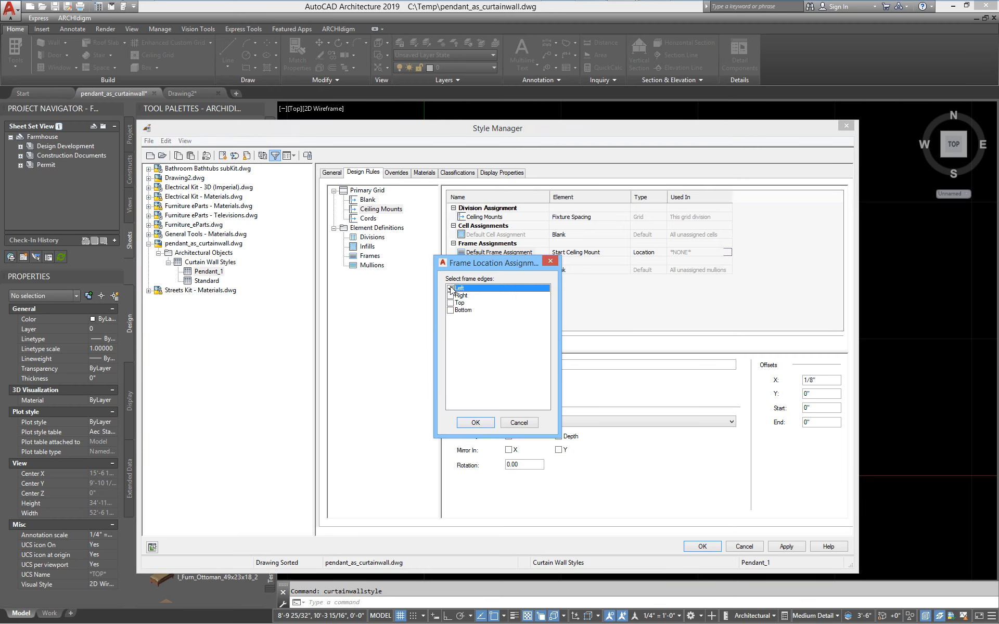
click(489, 425)
- Add a second frame assignment to the Ceiling Mounts grid, using End Ceiling Mount on the Right edge only
right_click(479, 256)
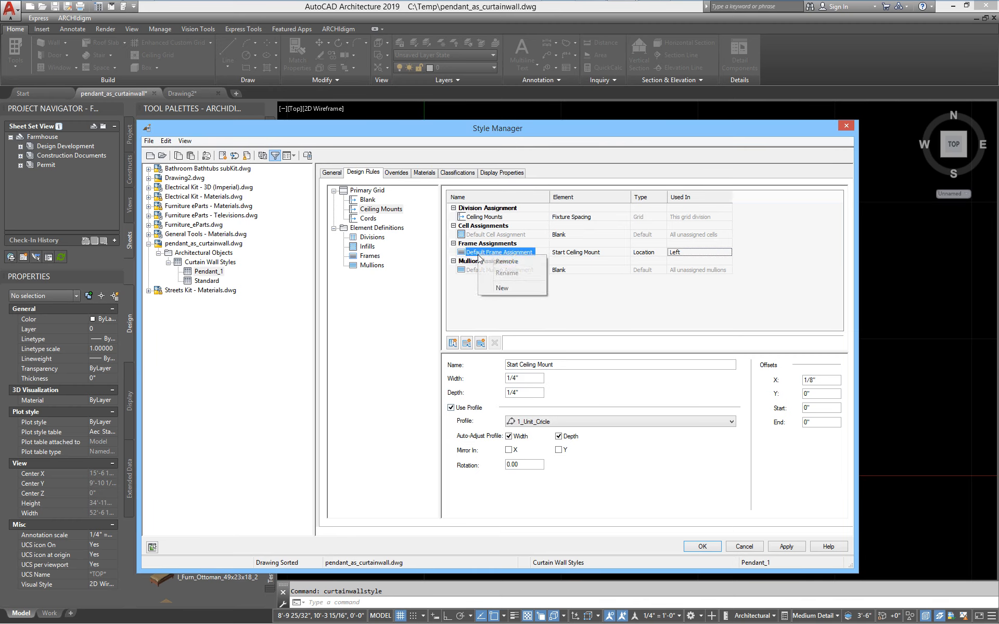
click(538, 285)
click(585, 262)
click(585, 262)
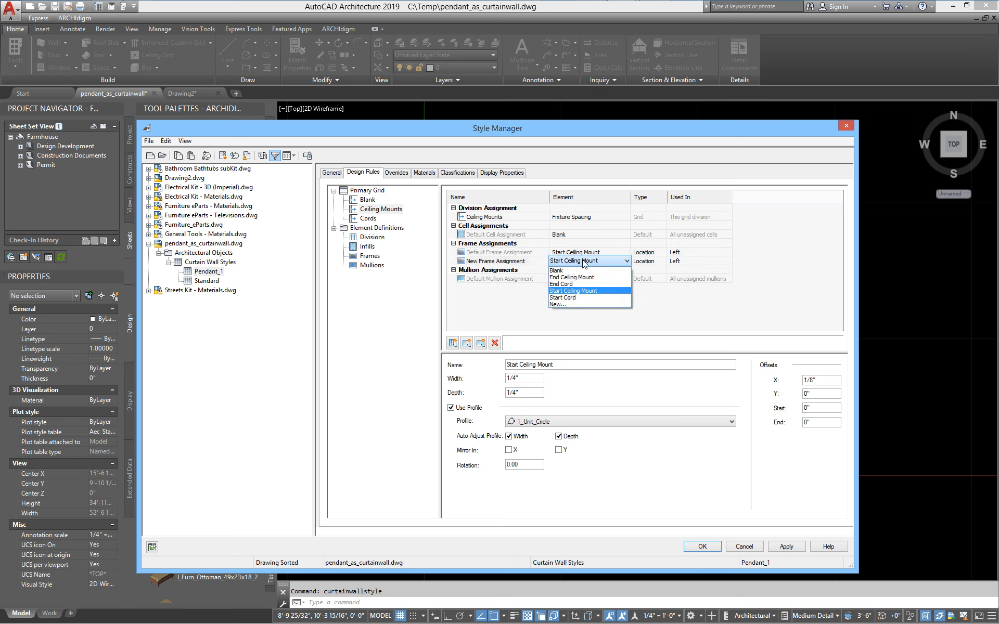
click(583, 277)
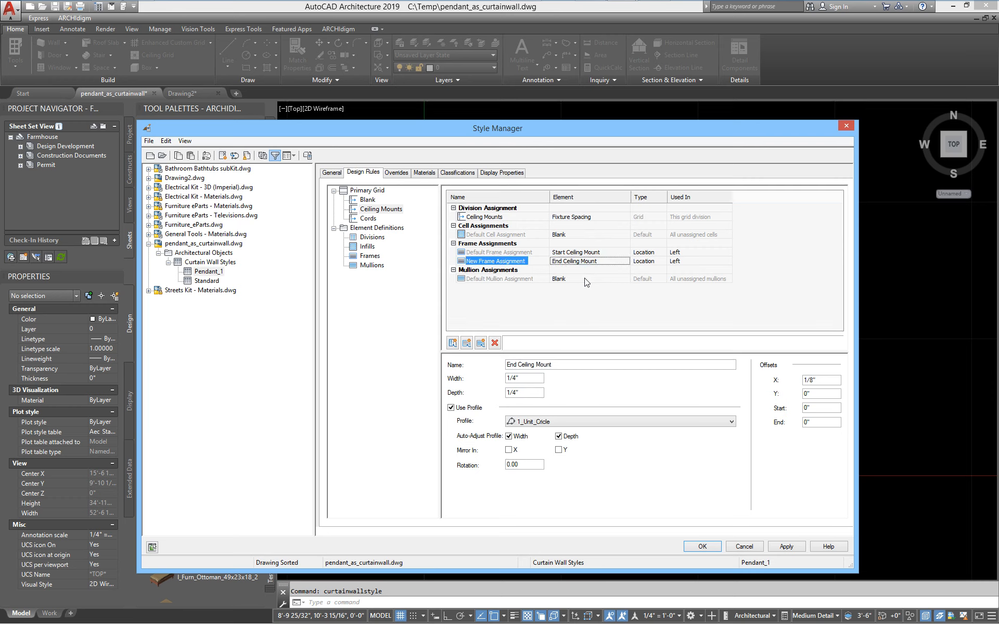
click(685, 263)
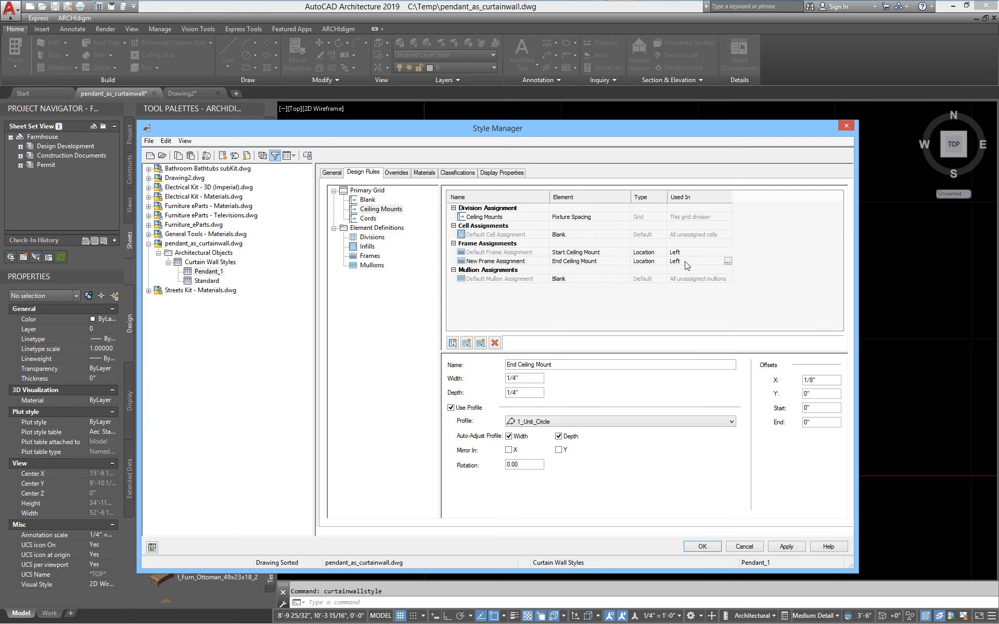
click(728, 261)
click(456, 296)
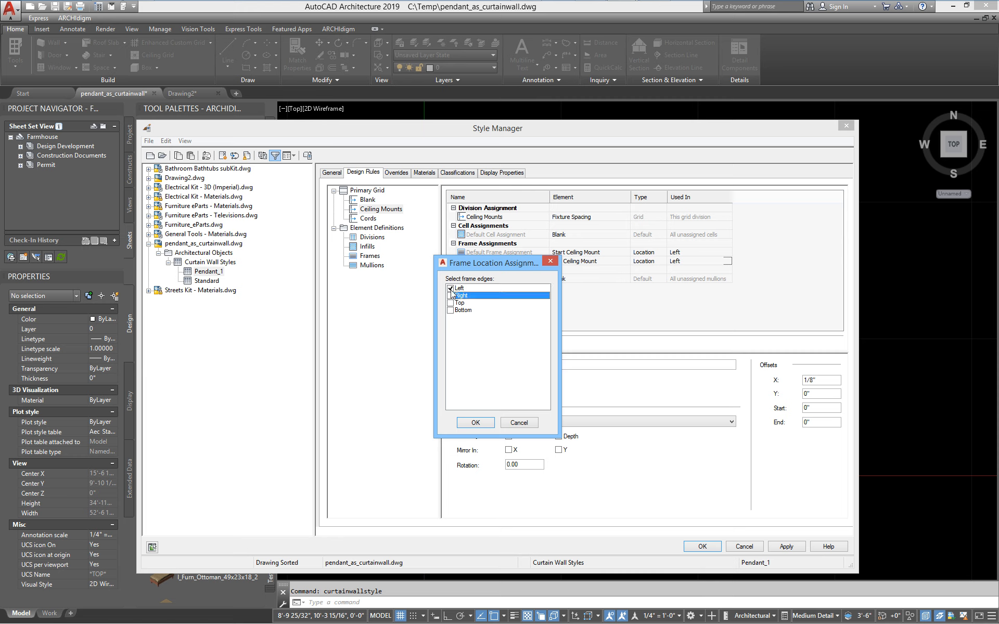
click(450, 296)
click(451, 288)
click(475, 423)
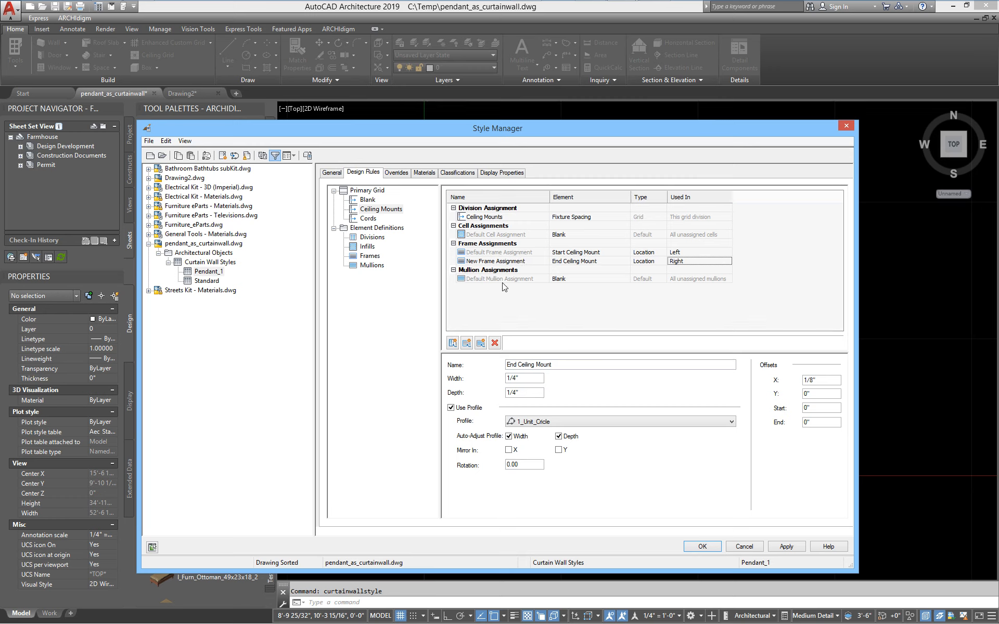
- Set the Ceiling Mounts grid's default mullion assignment to Middle Ceiling Mounts
click(571, 280)
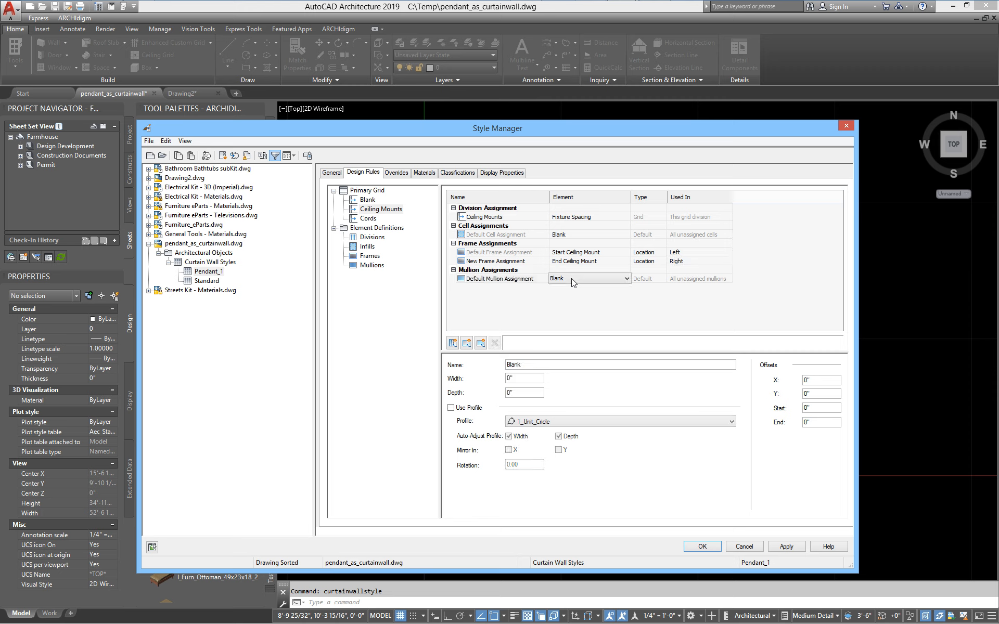
click(573, 280)
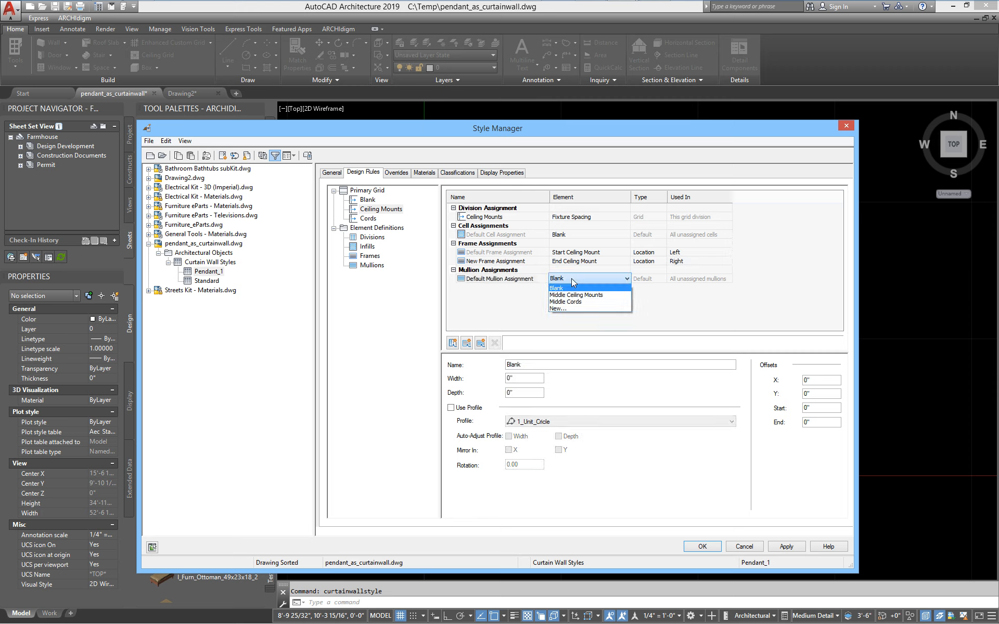
click(593, 295)
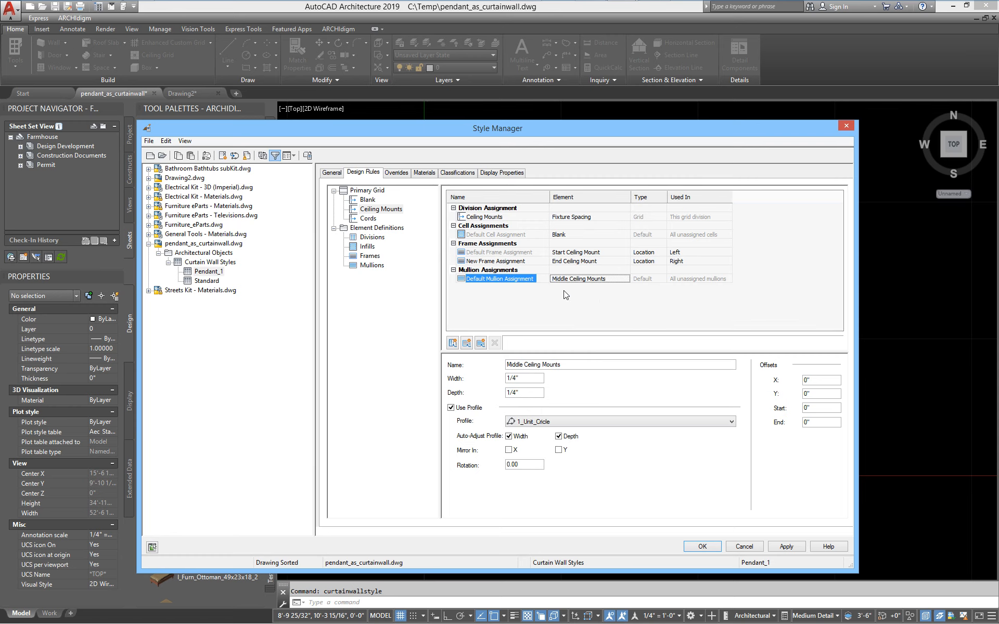
- In the Cords grid, assign the Start Cord frame to the Left edge through the default frame assignment
click(371, 220)
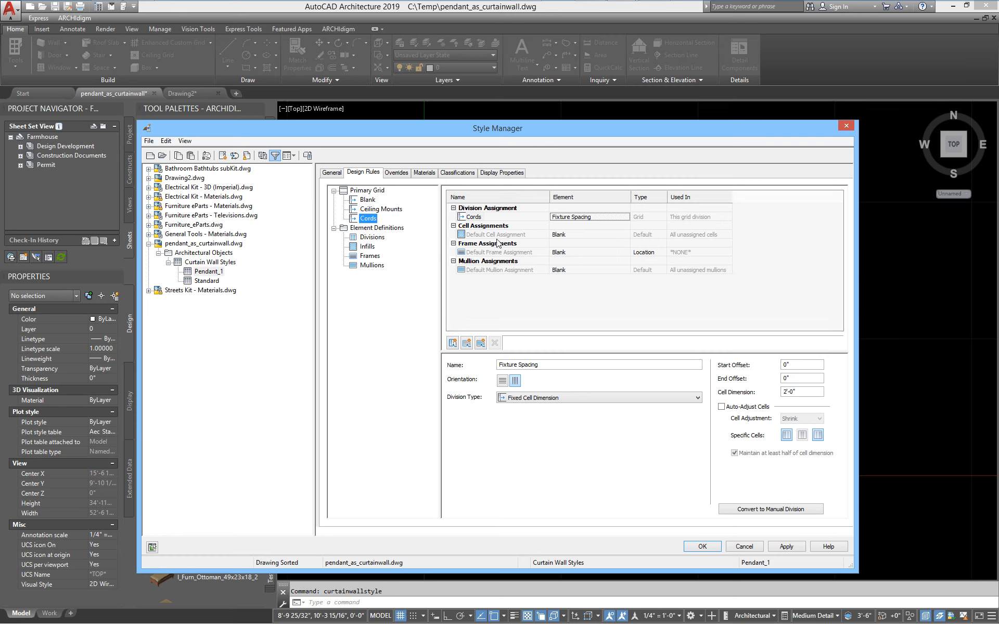
click(568, 252)
click(571, 252)
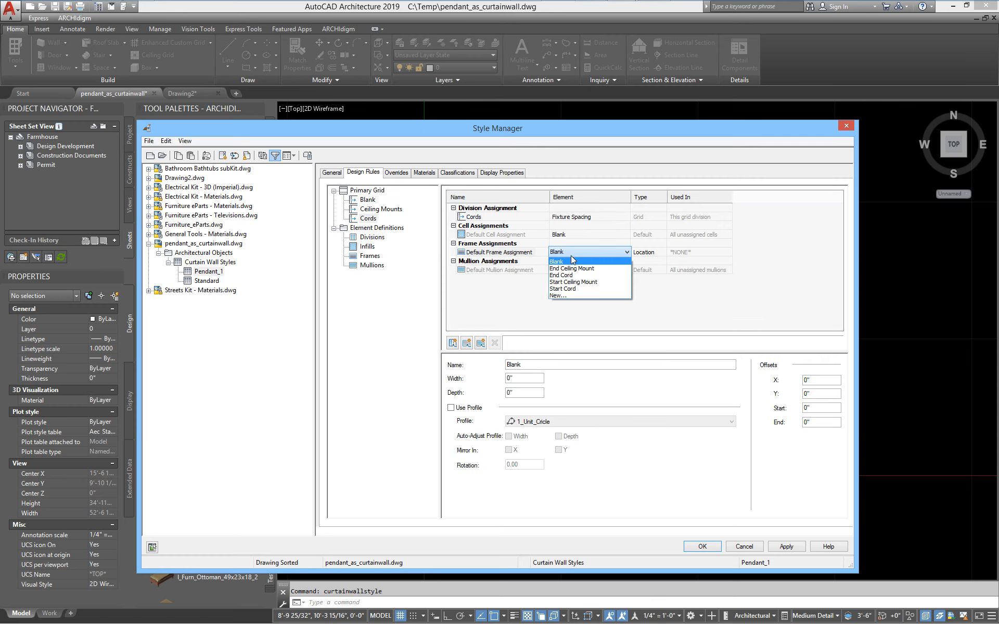
click(567, 289)
click(685, 253)
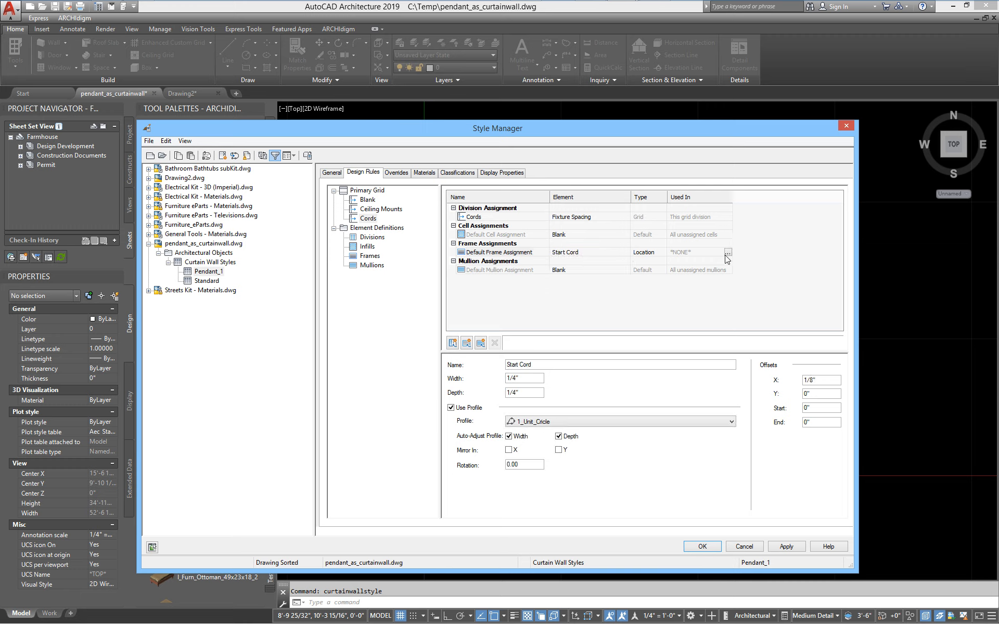
click(728, 252)
click(451, 288)
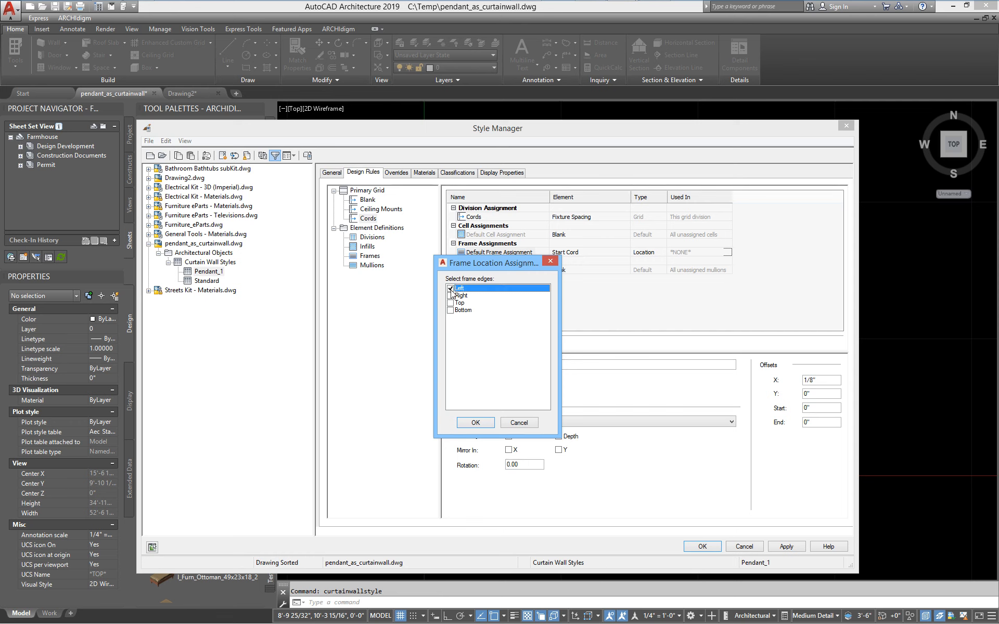
click(475, 422)
- Add a second frame assignment to the Cords grid, using End Cord on the Right edge only
right_click(488, 255)
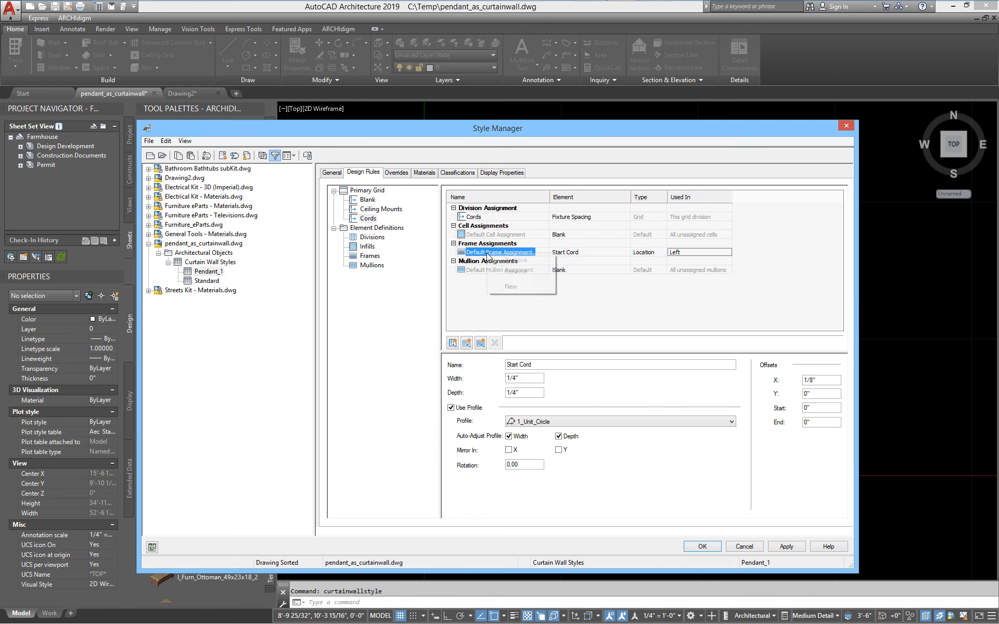
click(507, 288)
click(575, 262)
click(574, 263)
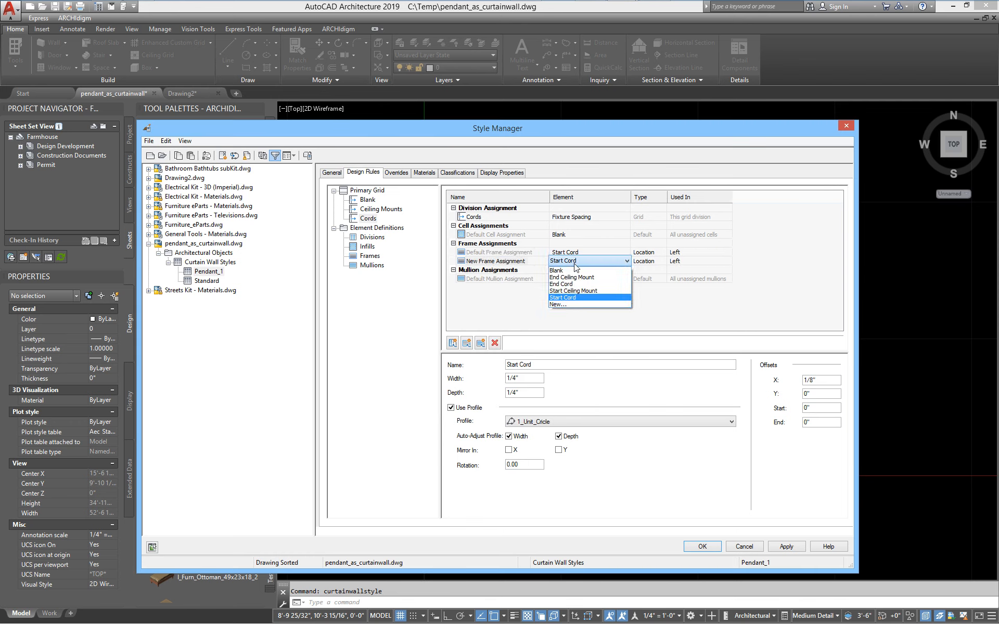
click(572, 285)
click(704, 261)
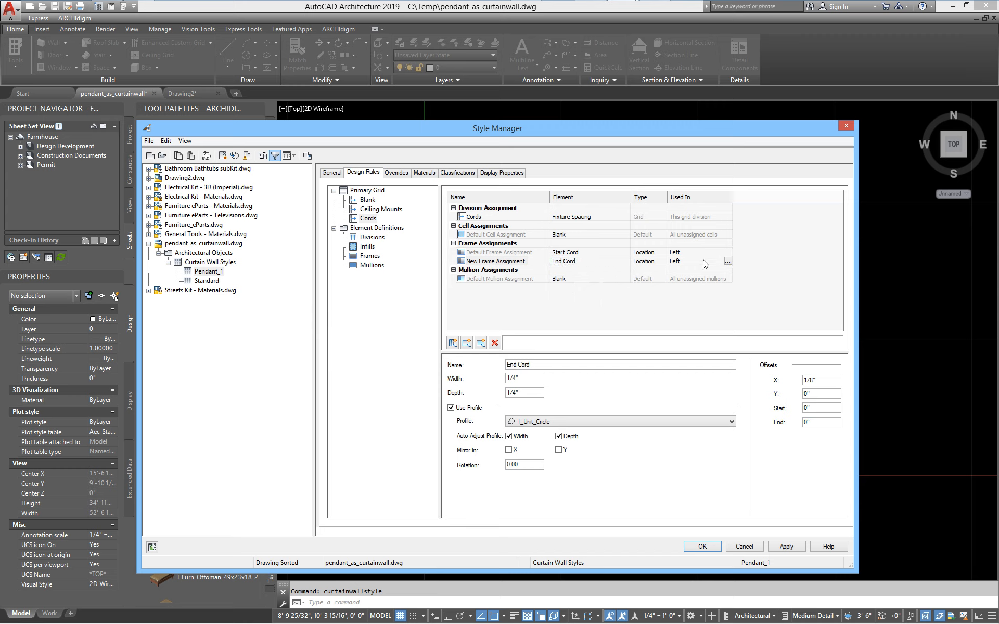
click(727, 261)
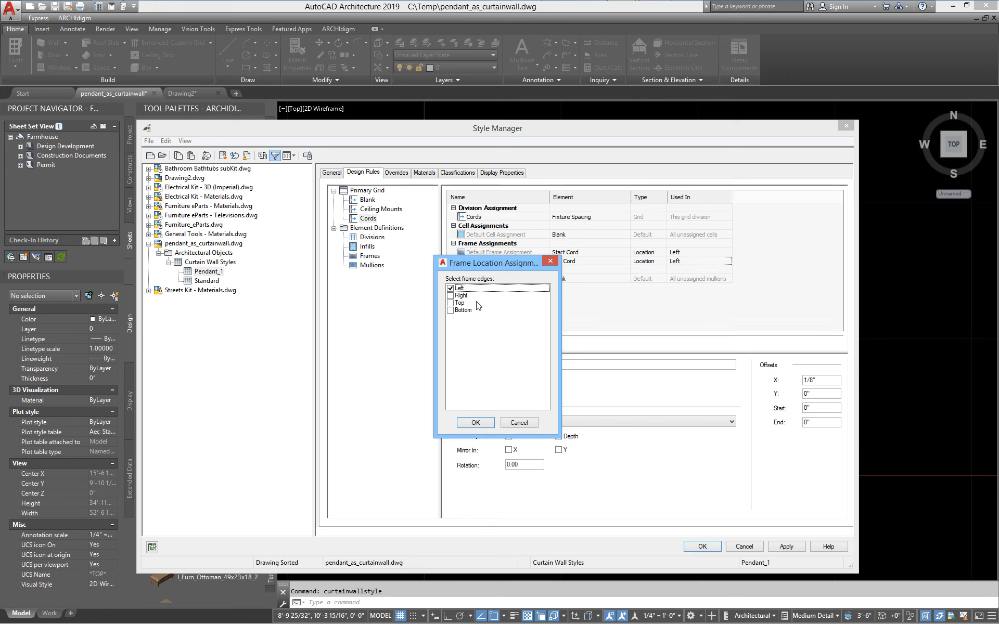
click(451, 287)
click(450, 295)
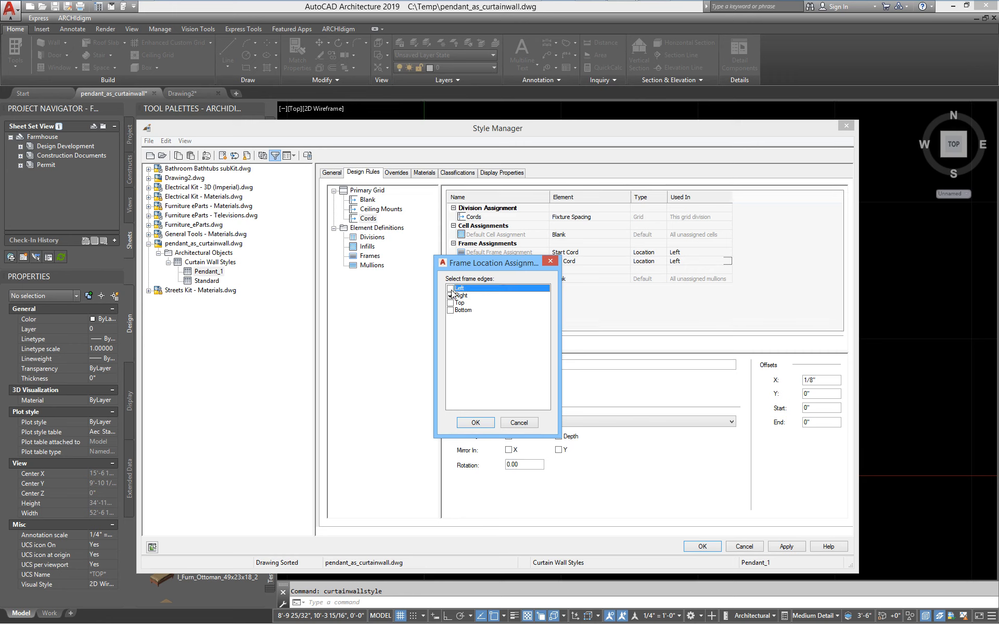
click(474, 423)
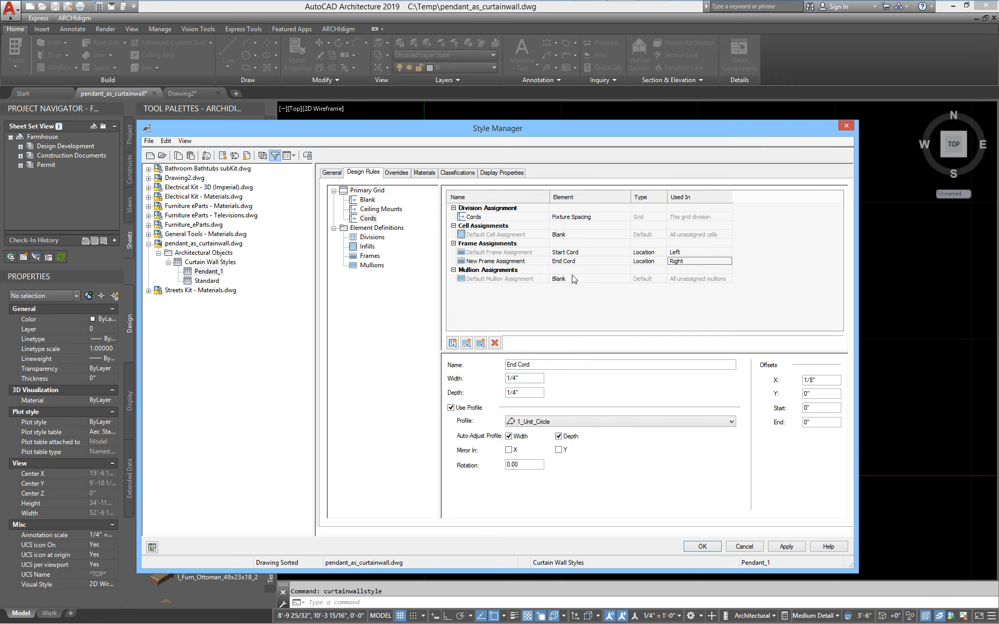
- Set the Cords grid's default mullion assignment to Middle Cords and apply the style changes
click(572, 276)
click(572, 275)
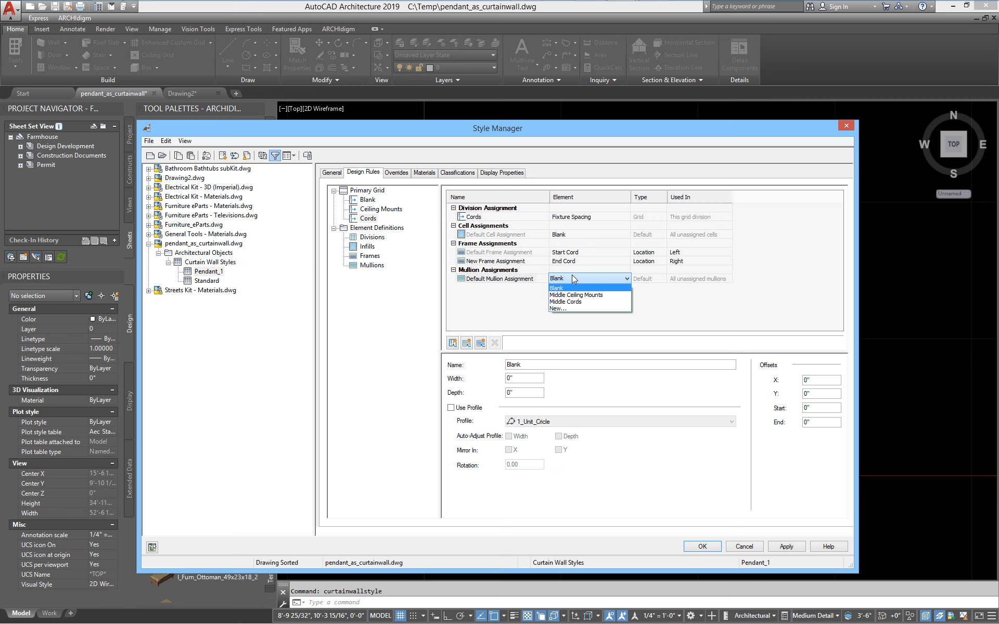
click(570, 301)
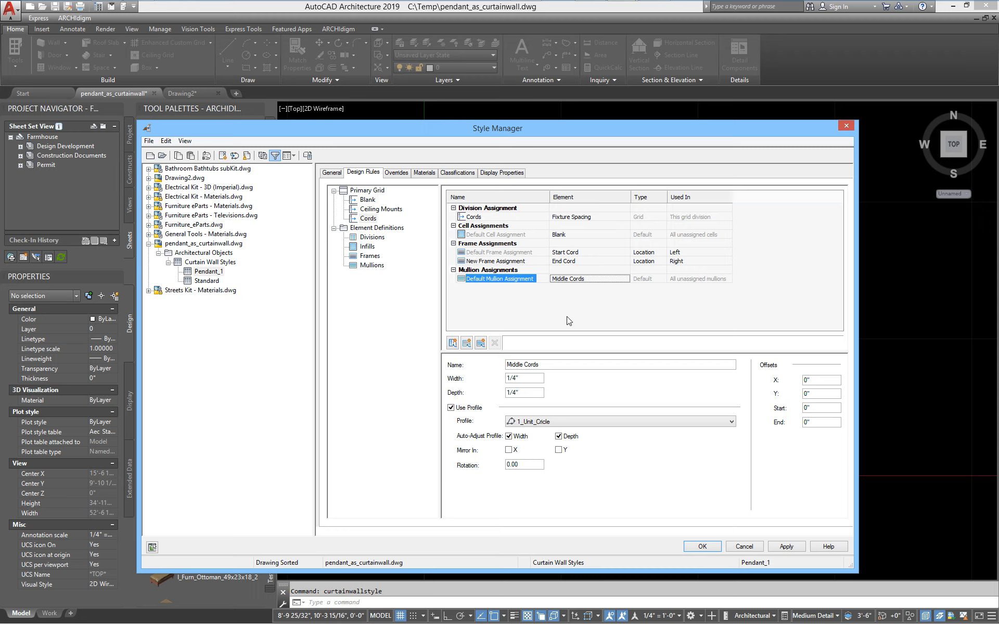
click(786, 546)
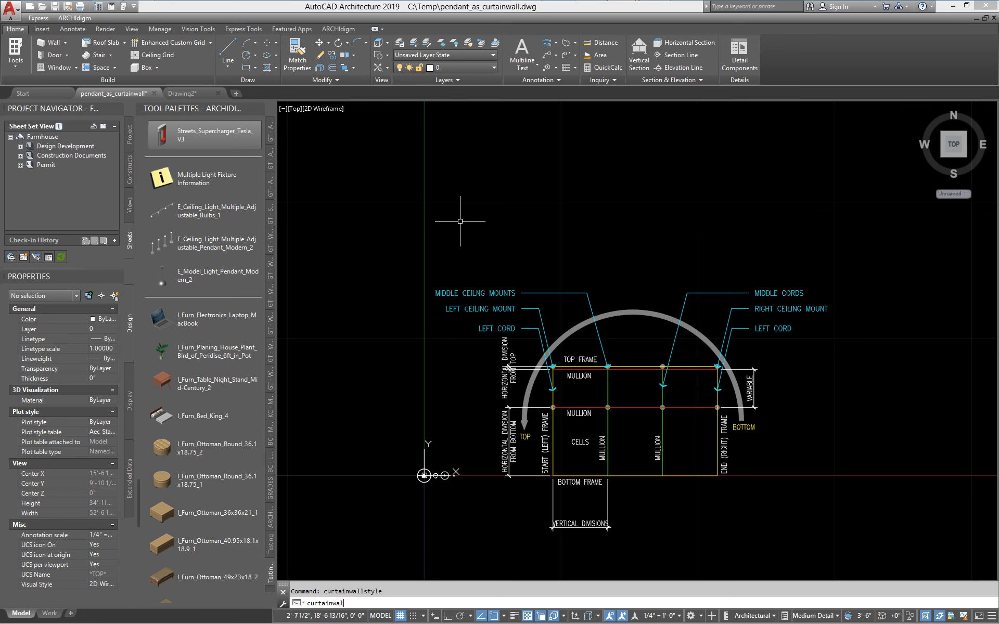
- Draw a horizontal Pendant_1 curtain wall above the diagram with curtainwalladd, 9' base height and 8' long, with Ortho on
text(d)
key(Return)
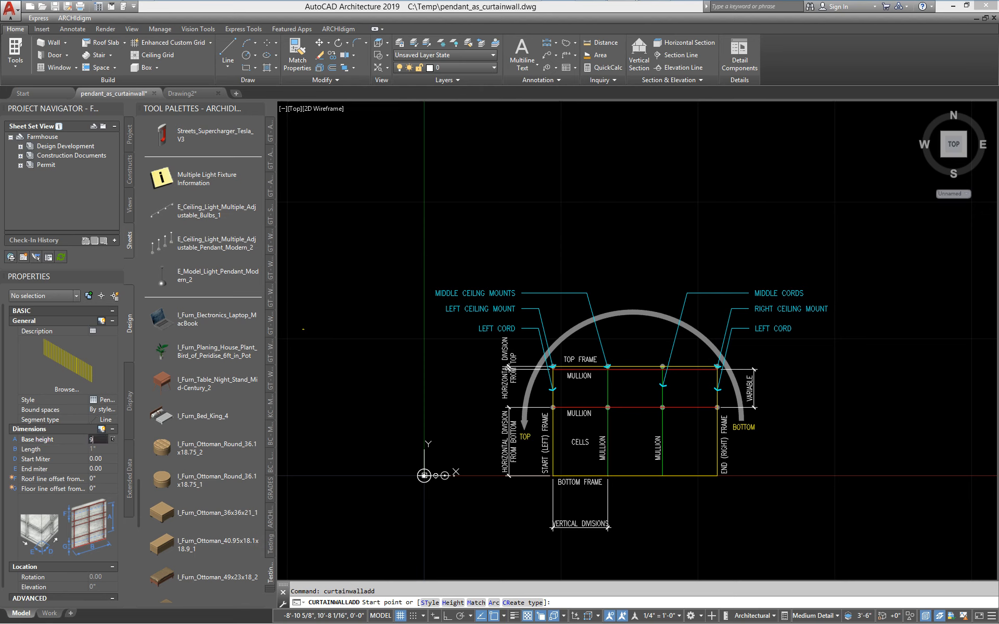
click(494, 227)
key(F8)
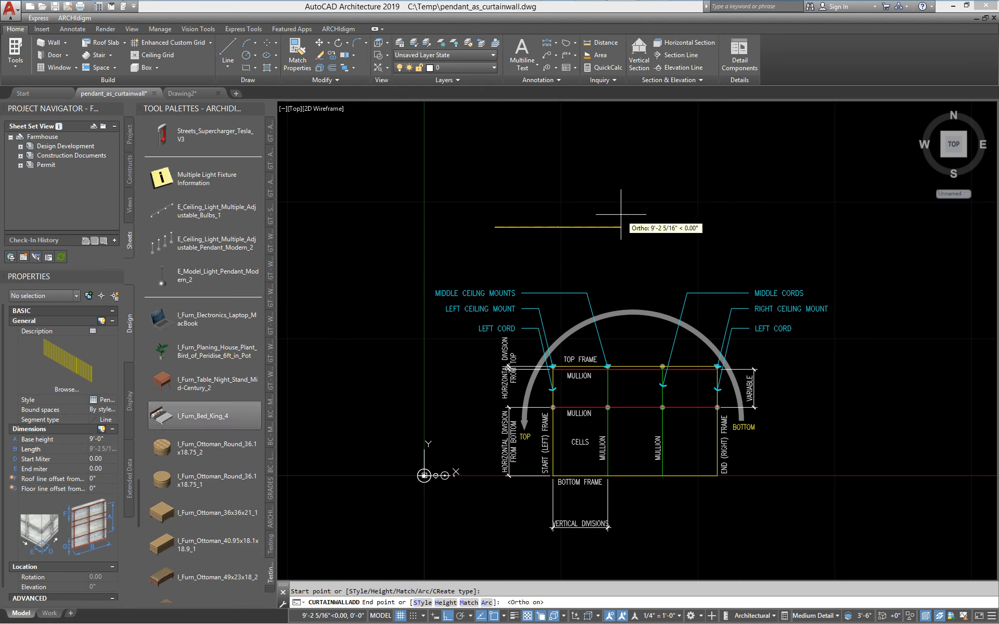
text(8)
key(Return)
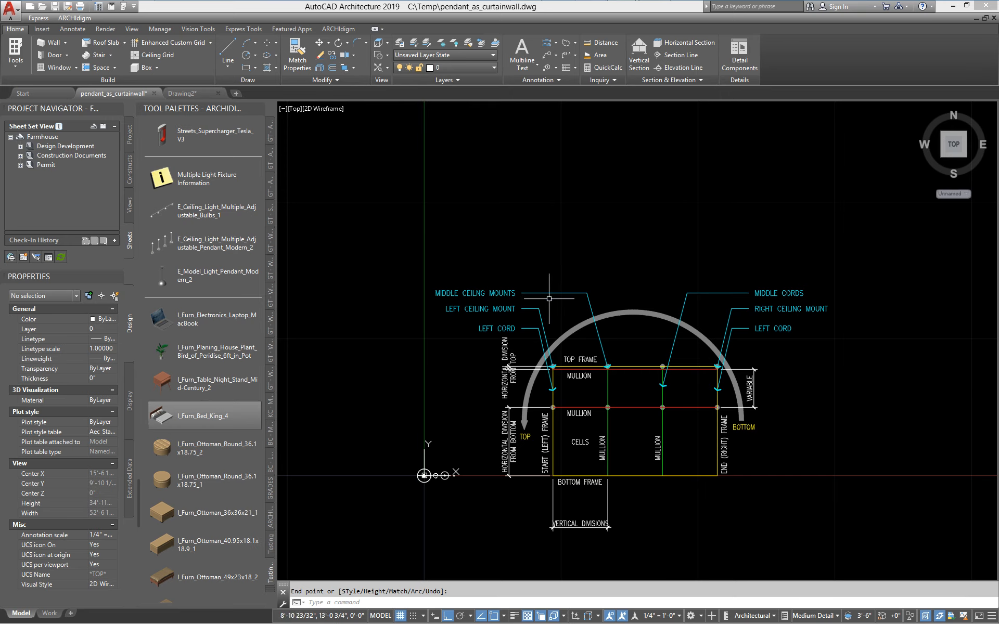
- Examine the new curtain wall in 3D, including the cords' upper and lower ends and the lamp and ceiling mount models at the origin
mouse_move(546, 320)
shift+middle_down()
mouse_move(582, 317)
mouse_move(604, 261)
mouse_move(647, 218)
shift+middle_up()
scroll(519, 286, up, 10)
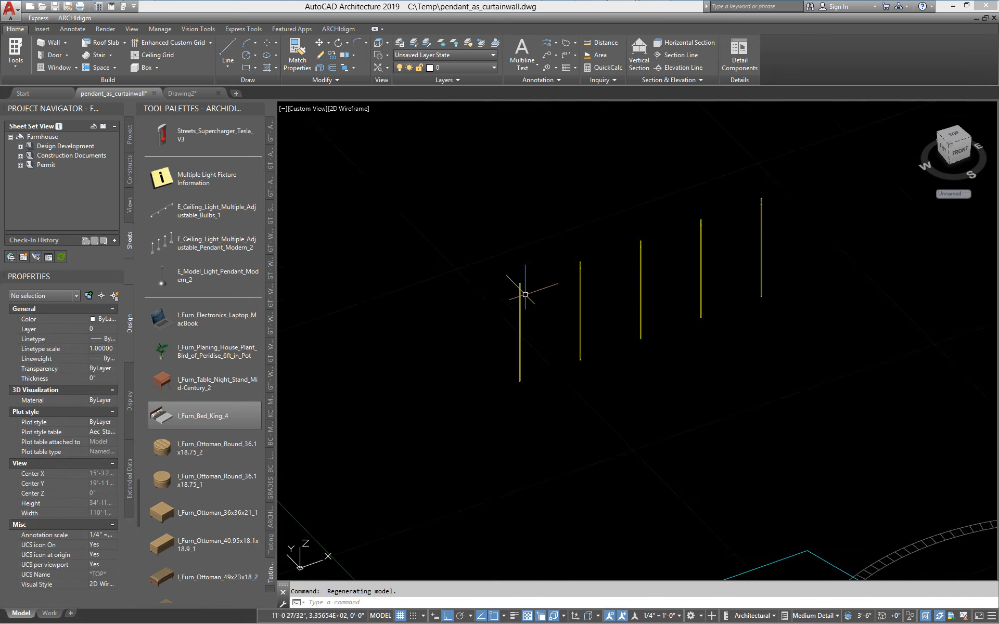
scroll(484, 281, up, 8)
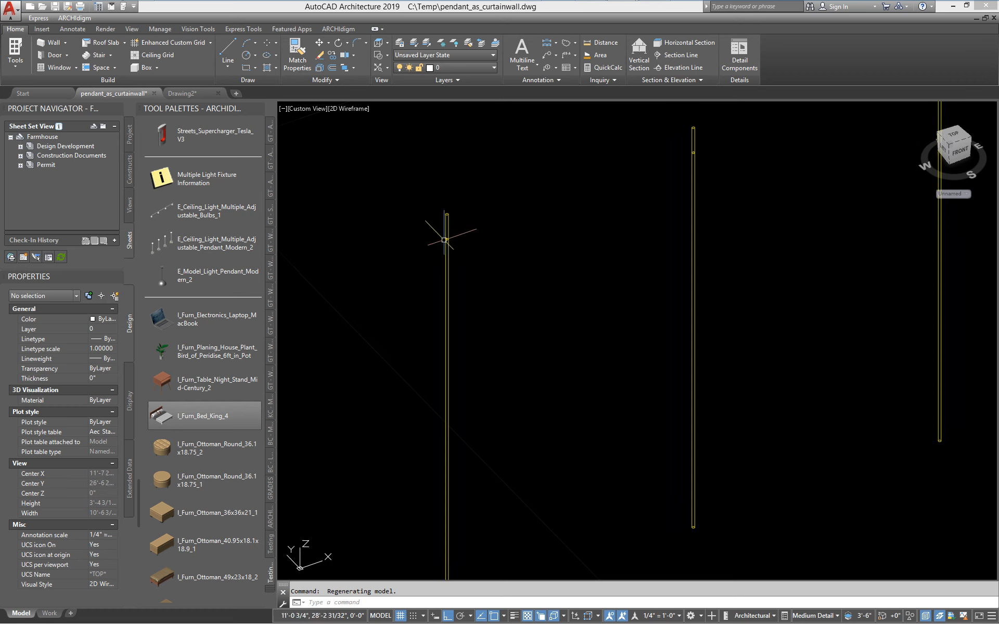
scroll(458, 224, down, 5)
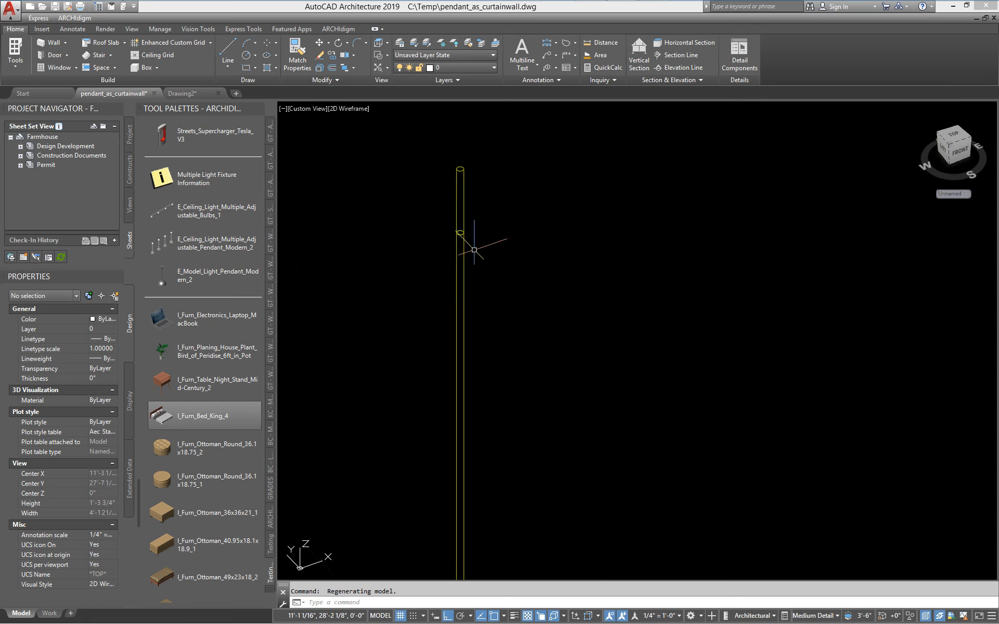
scroll(457, 440, down, 3)
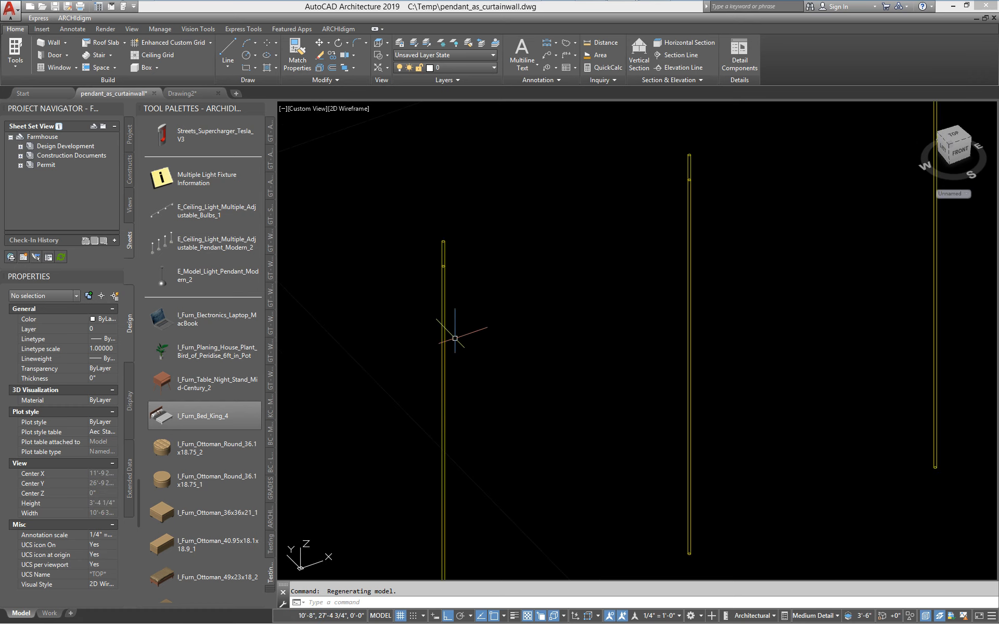
middle_drag(688, 251, 295, 439)
mouse_move(768, 302)
middle_down()
mouse_move(366, 437)
mouse_move(770, 274)
mouse_move(751, 286)
middle_up()
scroll(486, 319, down, 4)
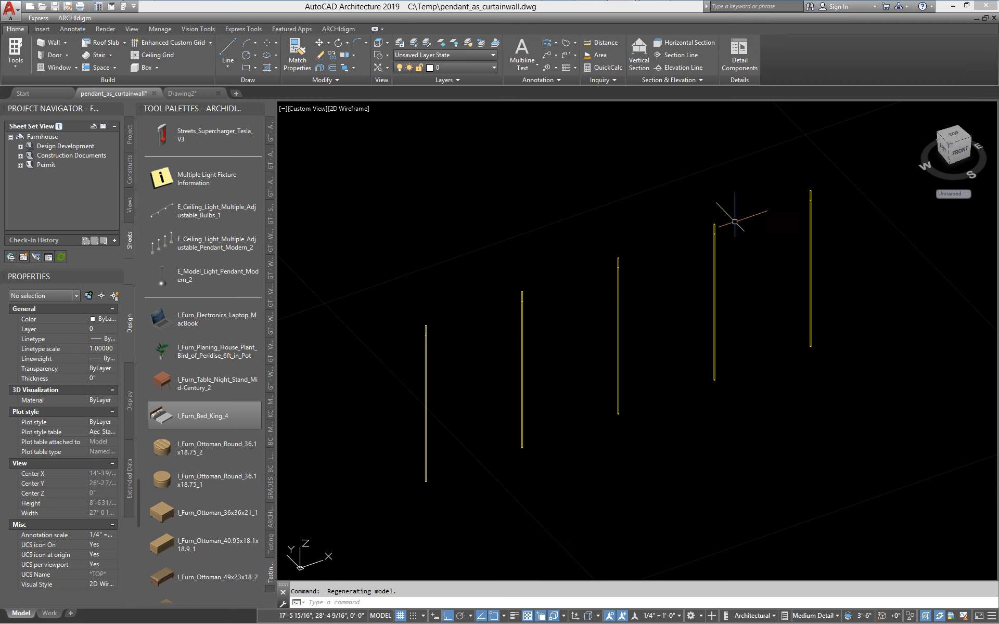
middle_drag(485, 433, 478, 408)
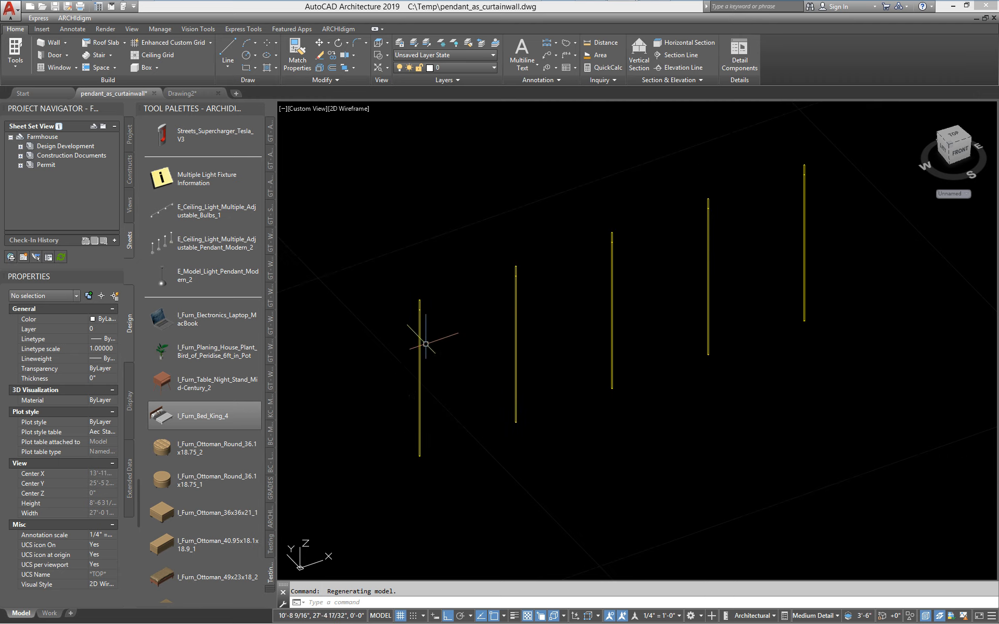
scroll(419, 458, up, 2)
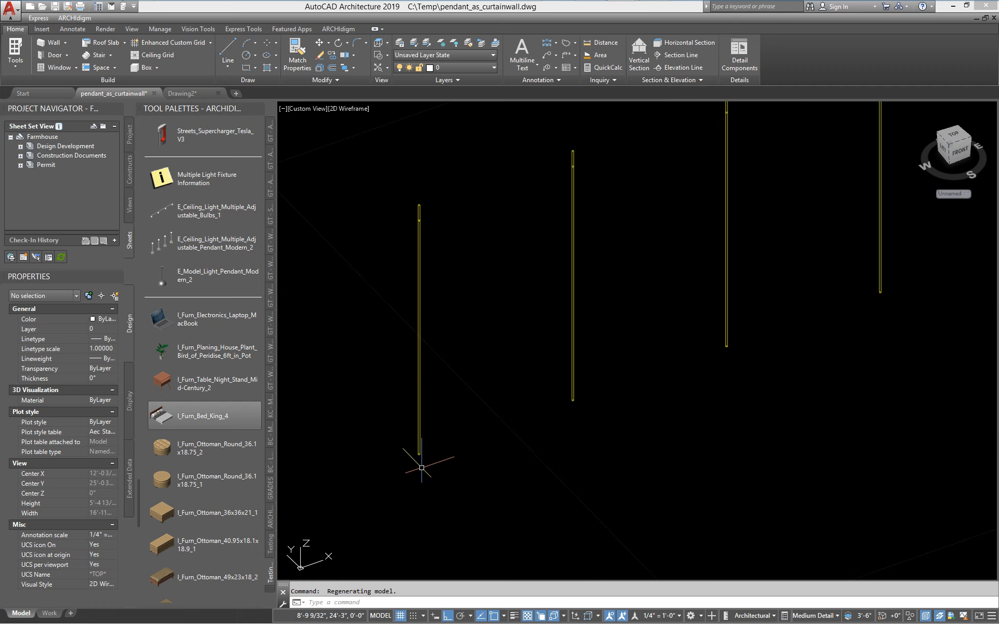
scroll(415, 448, up, 3)
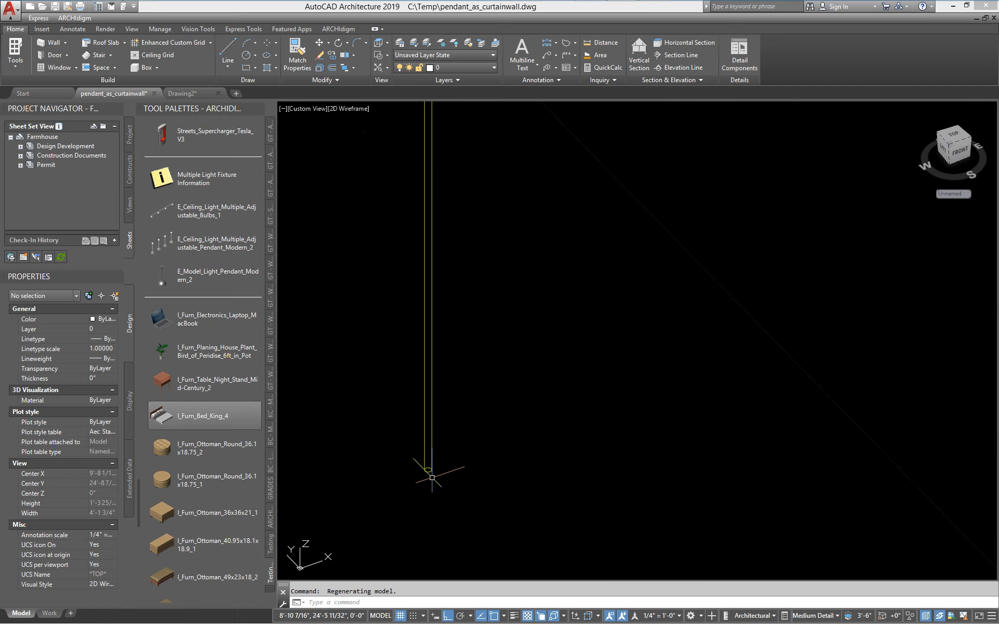
scroll(432, 472, down, 6)
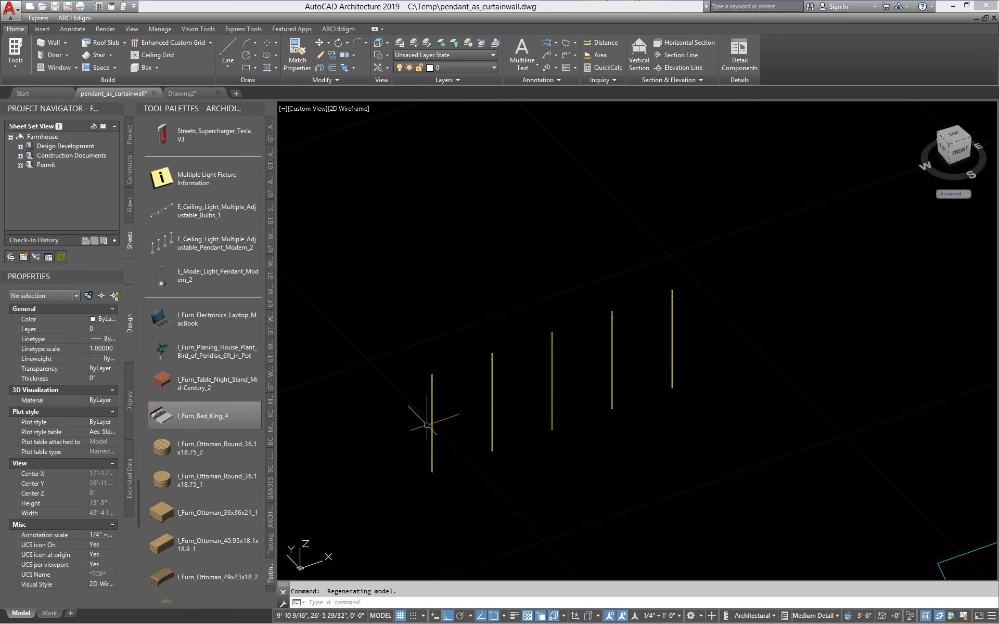
middle_drag(622, 499, 523, 177)
scroll(670, 414, up, 8)
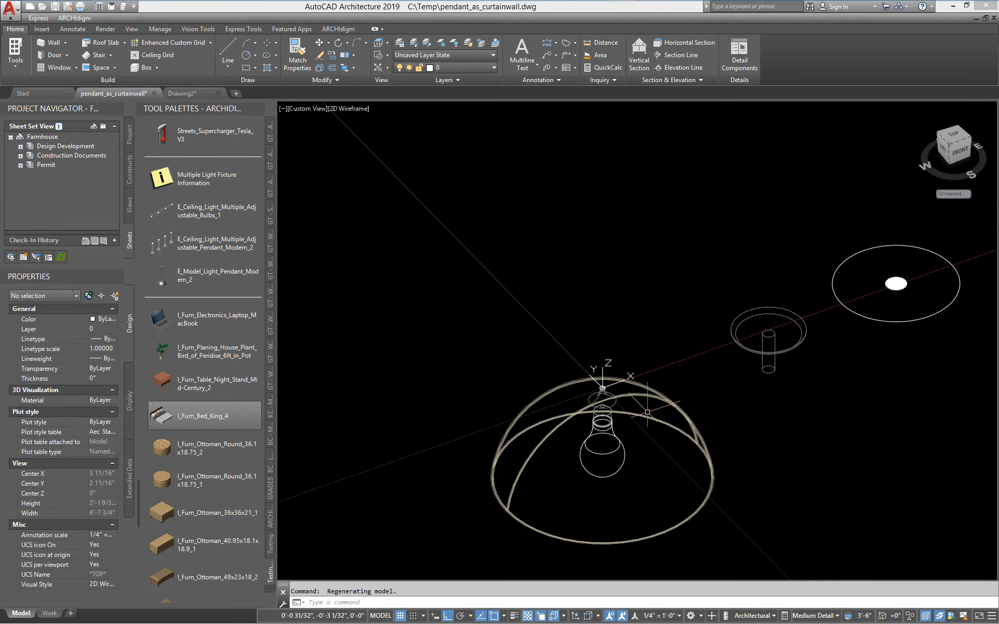
scroll(670, 413, down, 8)
middle_drag(509, 279, 509, 431)
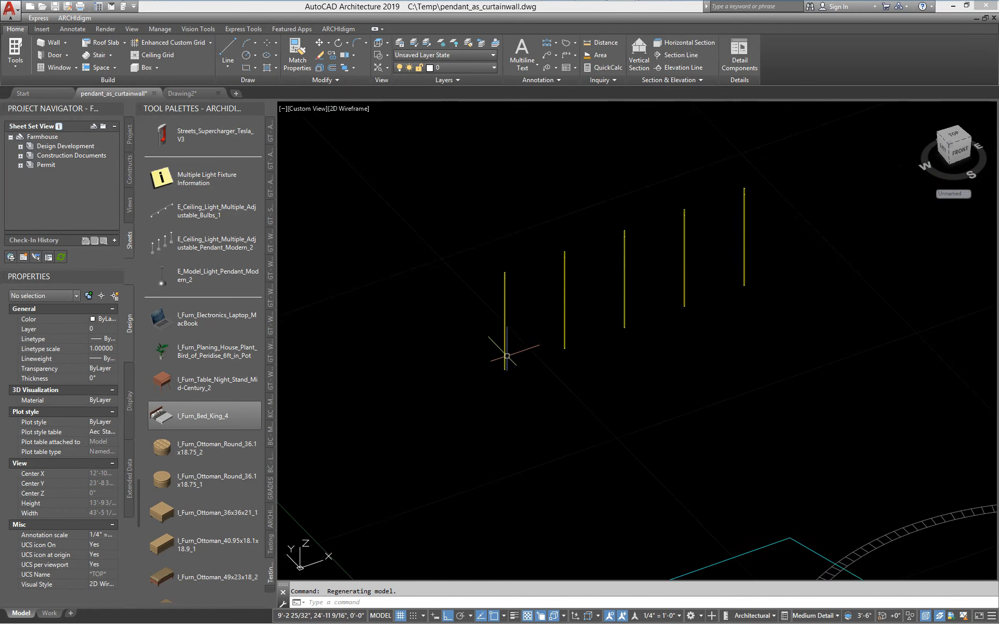
scroll(509, 356, up, 4)
middle_drag(528, 350, 444, 403)
scroll(453, 417, down, 2)
scroll(453, 416, down, 2)
scroll(443, 403, up, 2)
- Edit the drawn curtain wall's style and enable a style override for its Model display representation
click(409, 377)
right_click(409, 377)
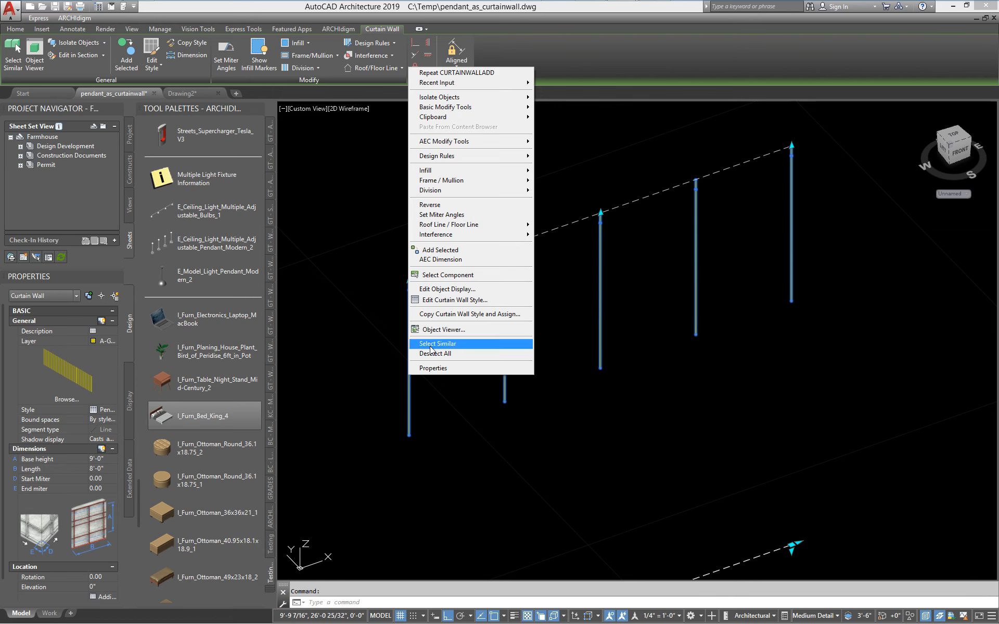
click(434, 301)
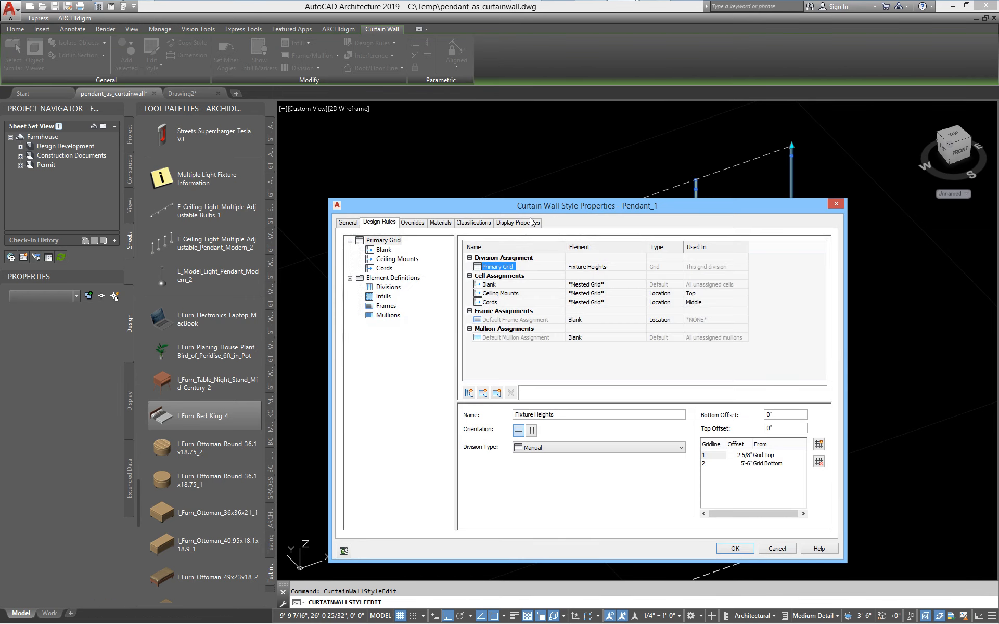
click(518, 223)
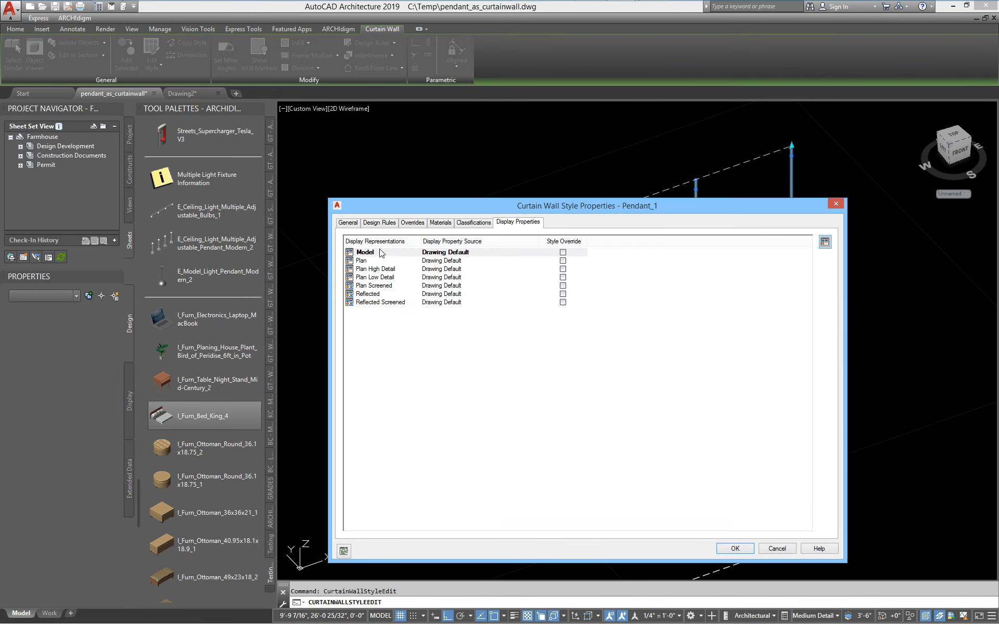
click(564, 253)
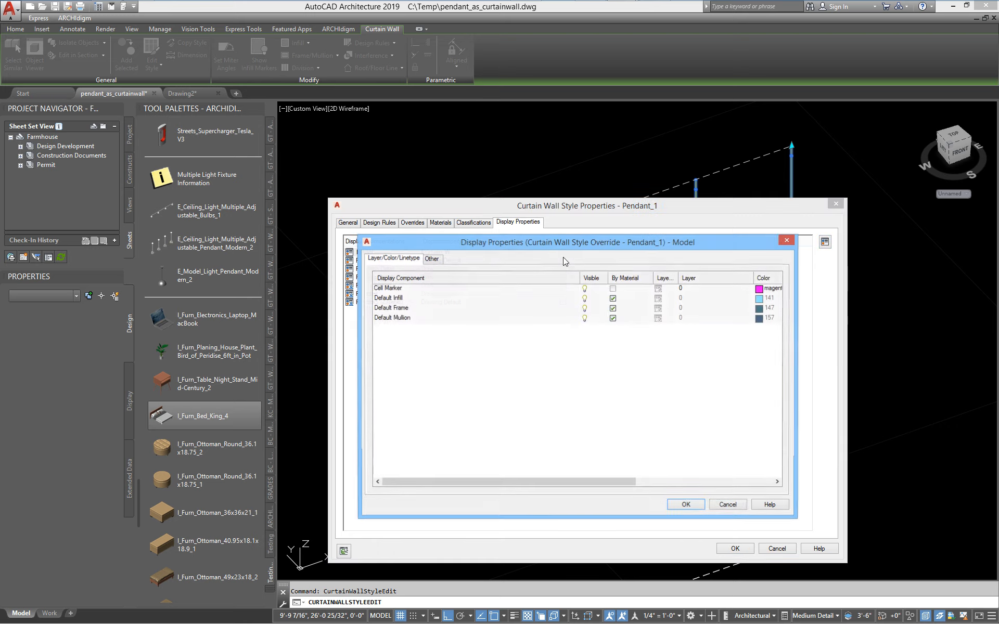
- Add a custom model display component of type Frame to the override, linked to the Start Ceiling Mount frame definition
click(430, 259)
drag(499, 245, 446, 300)
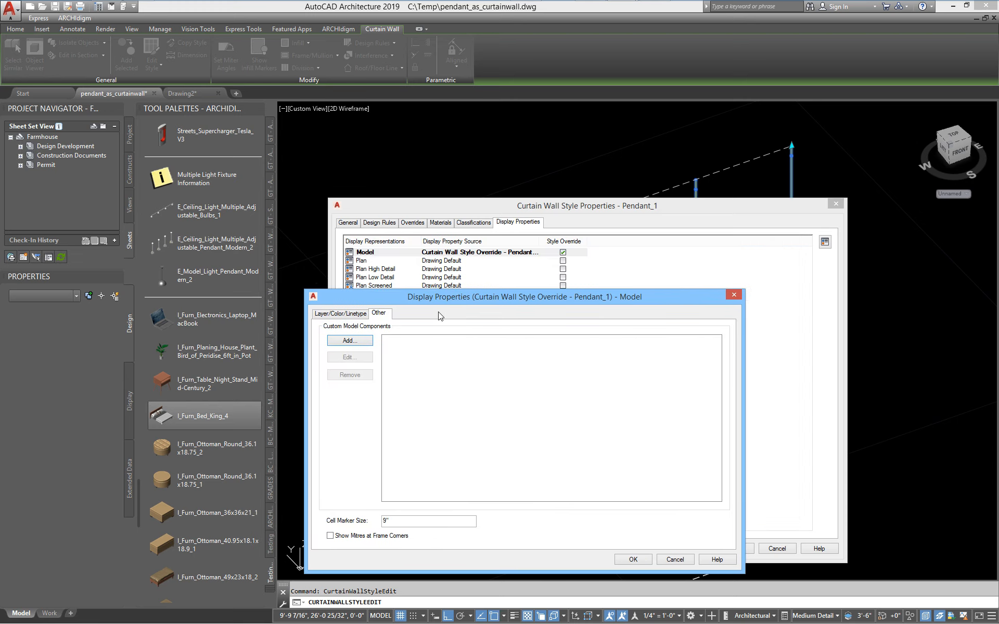
click(349, 340)
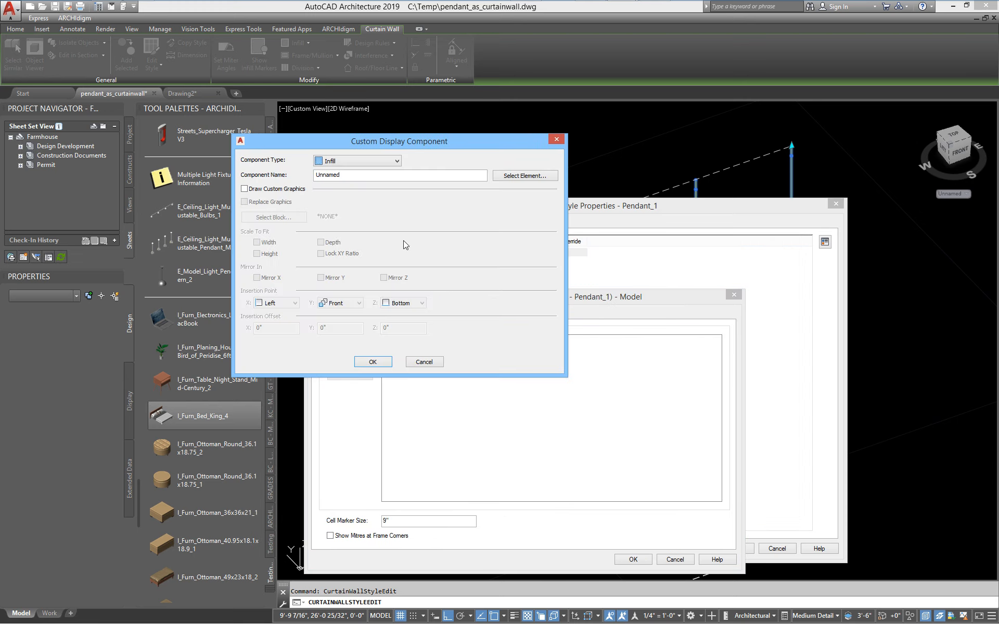
click(361, 161)
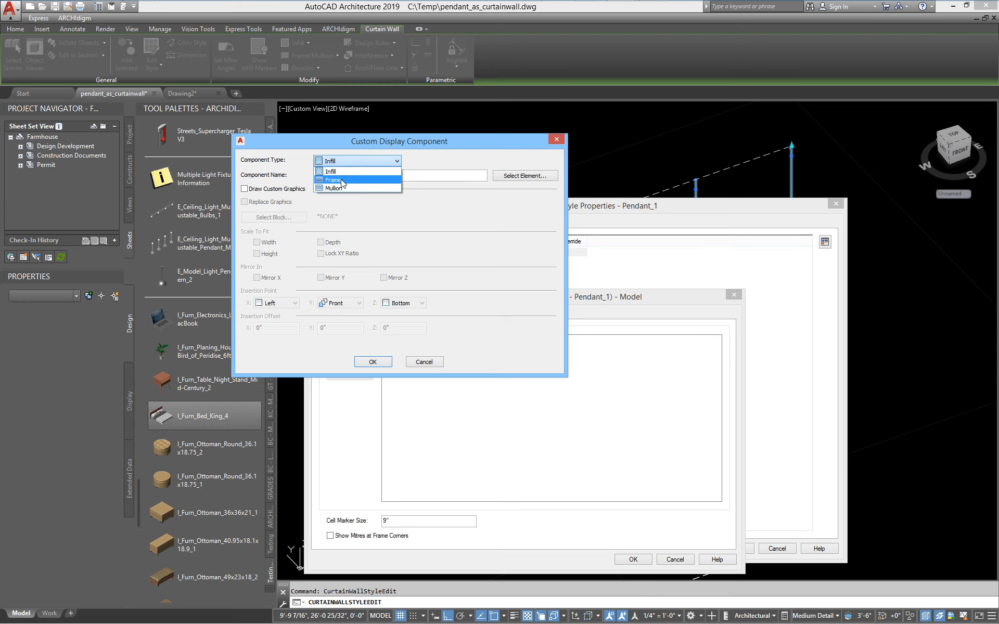
click(341, 180)
click(536, 178)
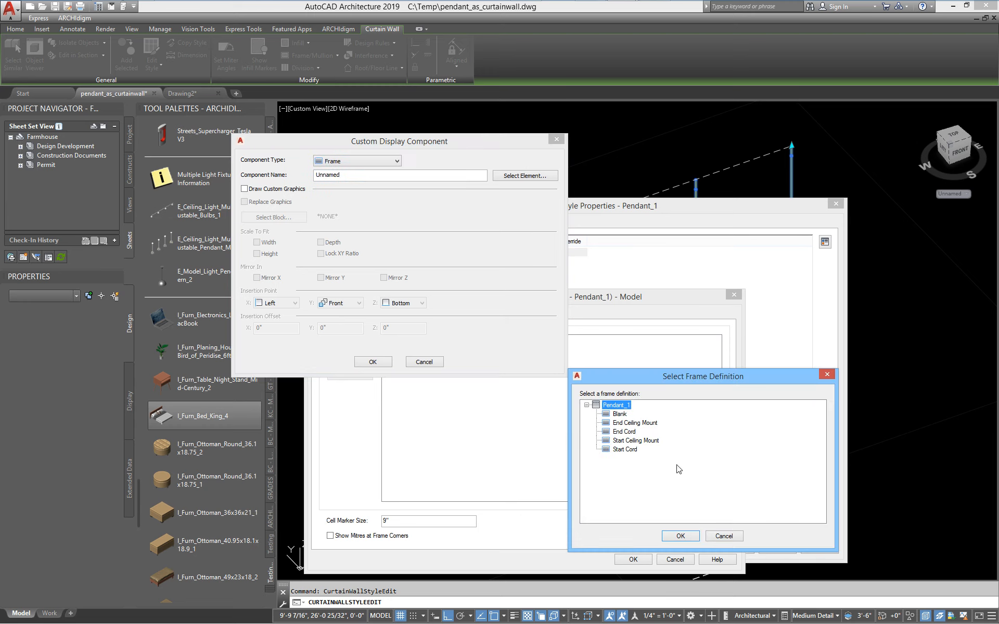
click(637, 442)
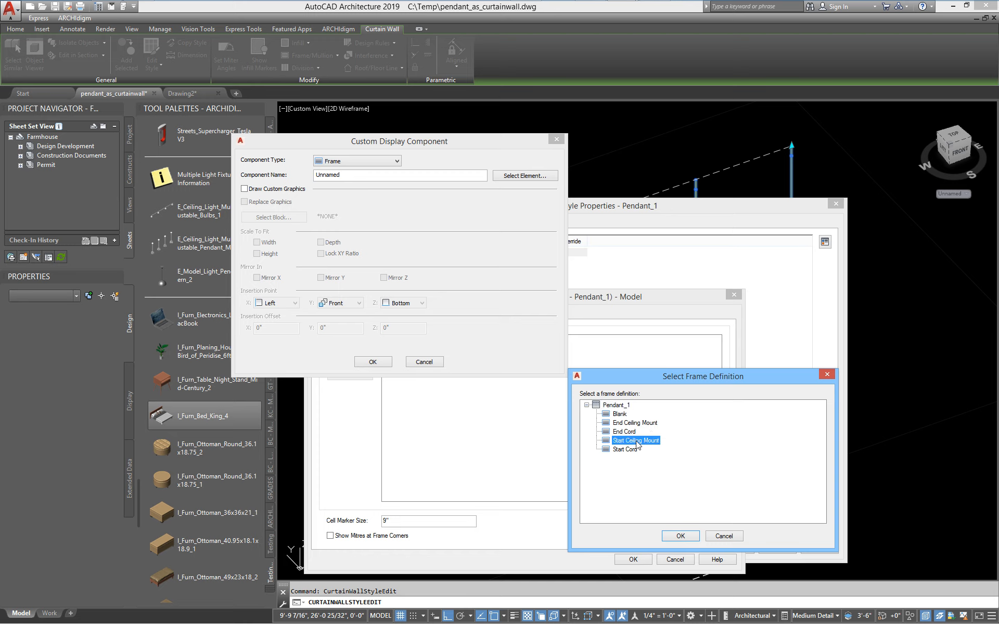
click(679, 537)
- Replace the Start Ceiling Mount component's graphics with the block e_ceiling_track_light_ceiling_mount_m
click(253, 193)
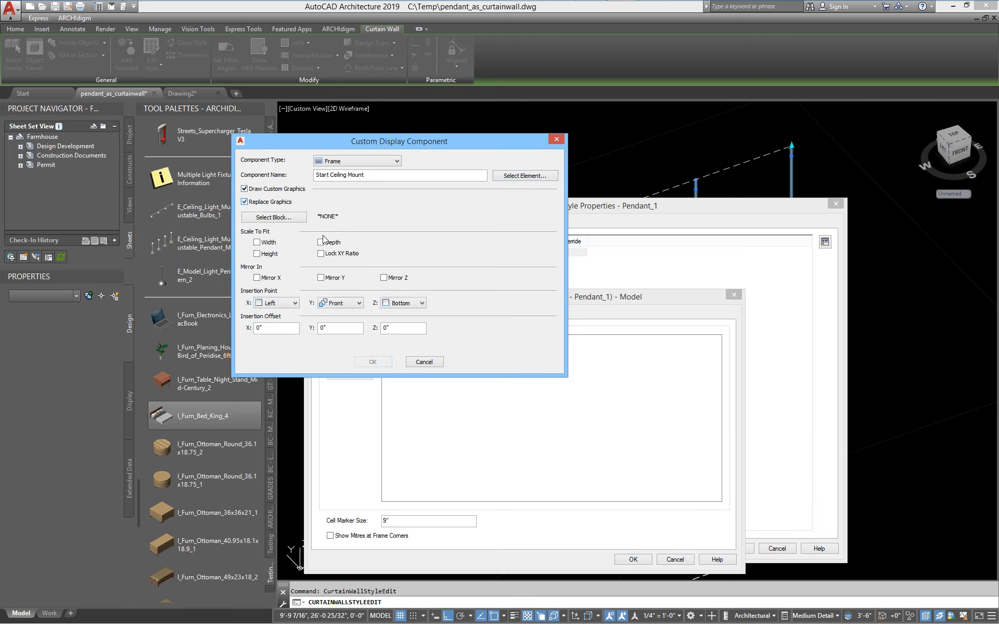
click(287, 223)
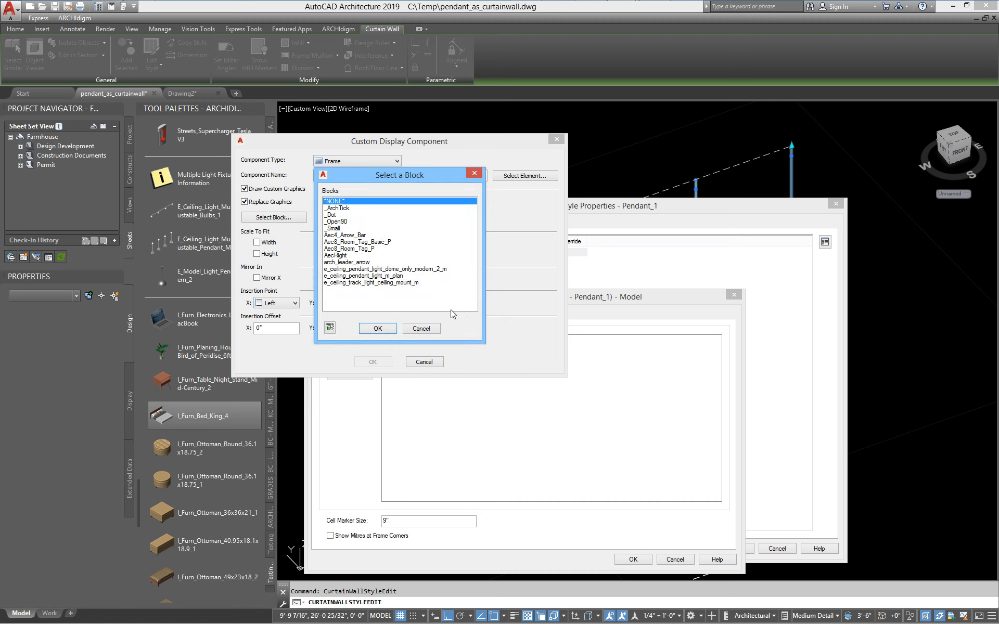
click(402, 283)
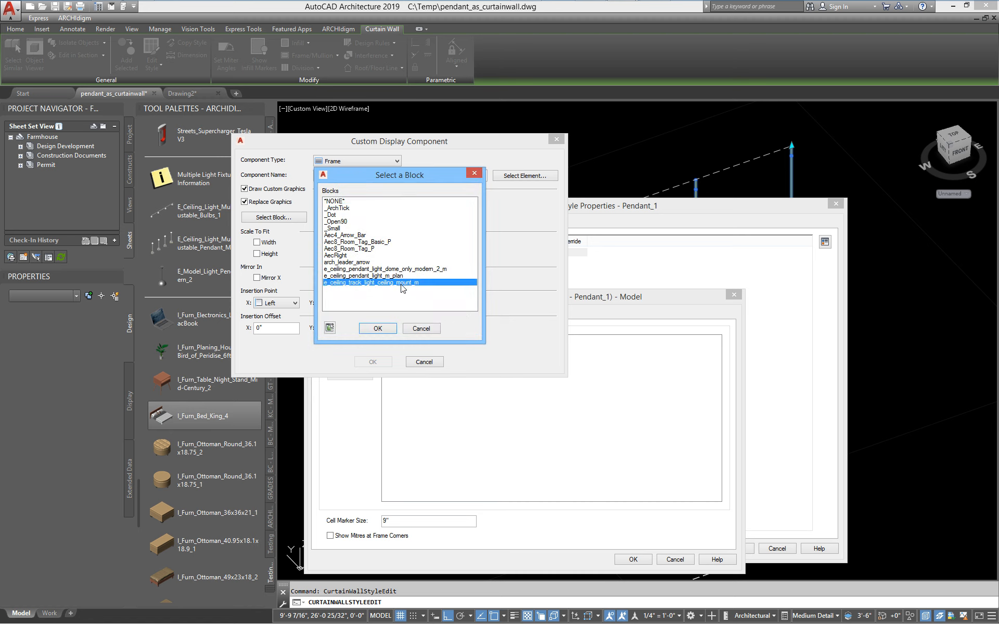
click(389, 330)
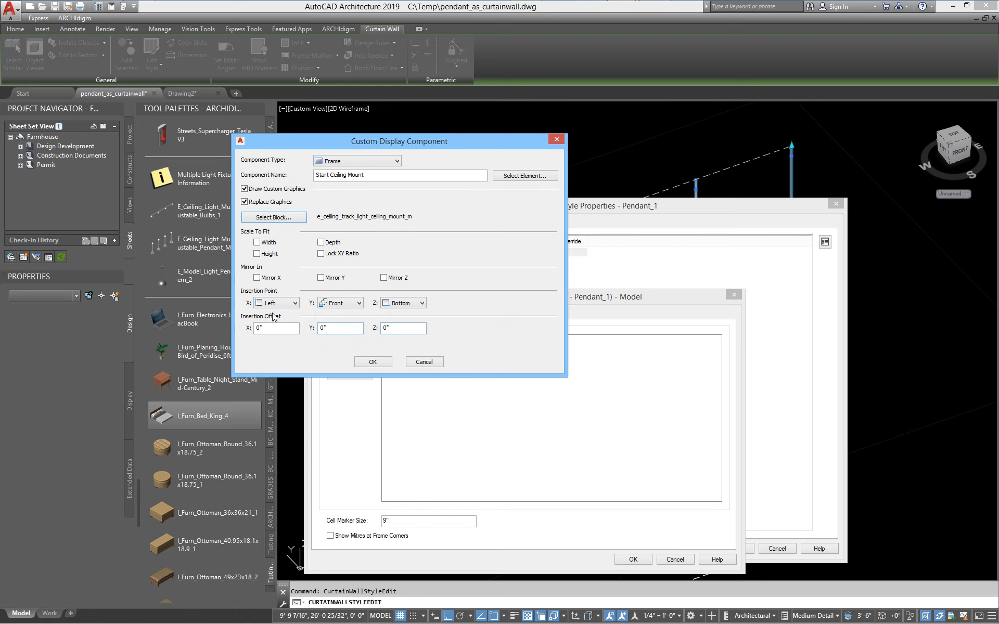
- Centre the Start Ceiling Mount block's insertion point in X and Y, mirror it in Z, and apply the style changes
click(291, 303)
click(271, 322)
click(338, 304)
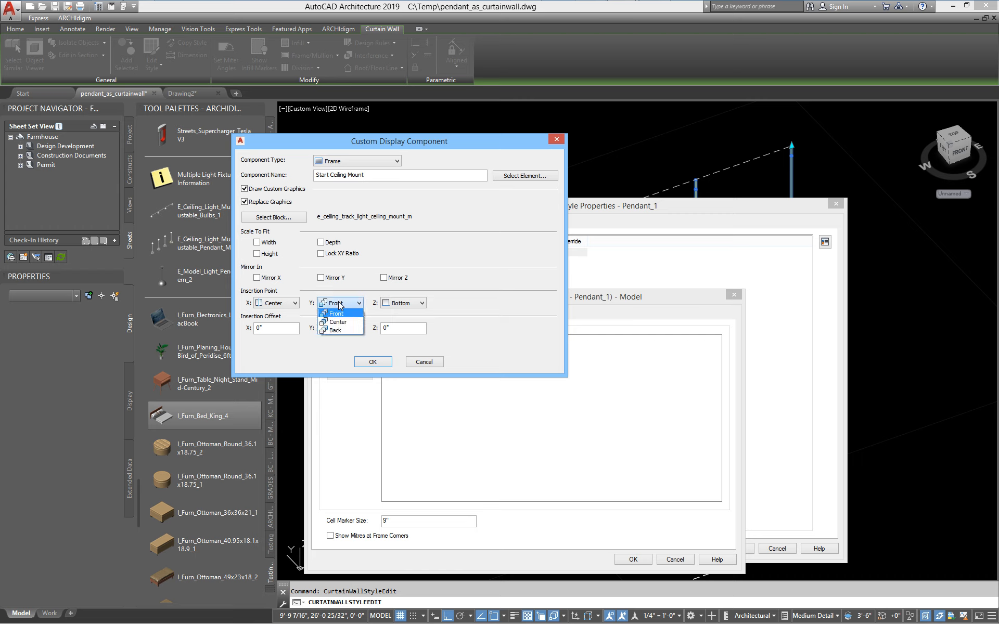
click(339, 323)
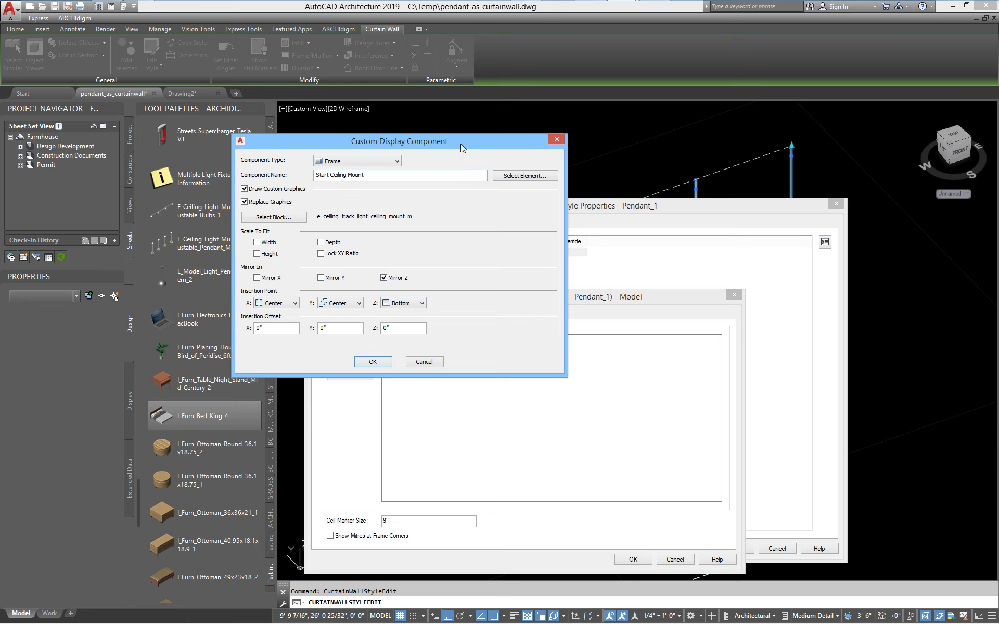
drag(461, 143, 460, 170)
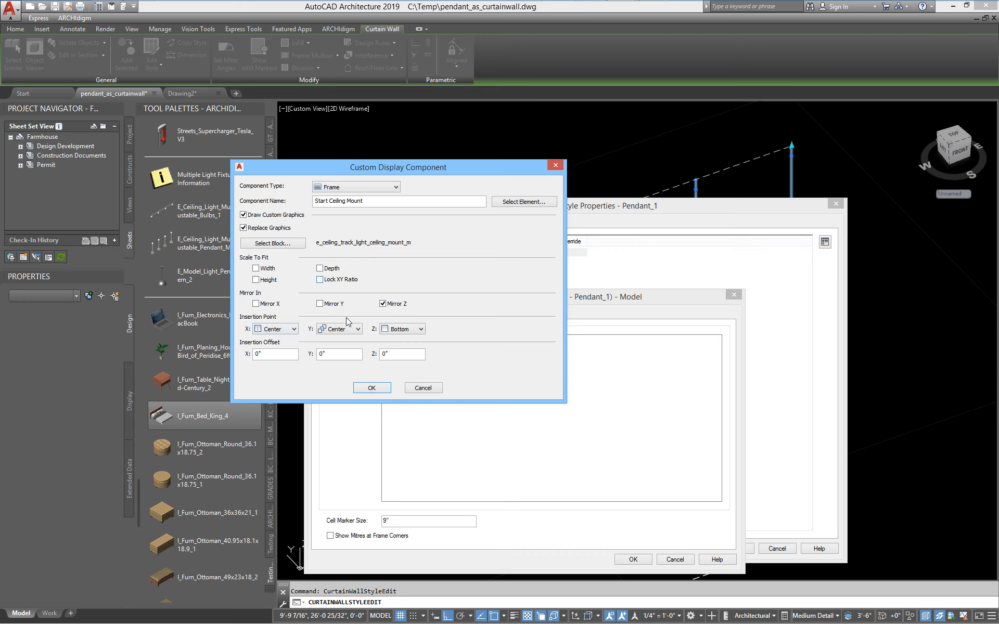
click(385, 388)
click(633, 559)
click(734, 549)
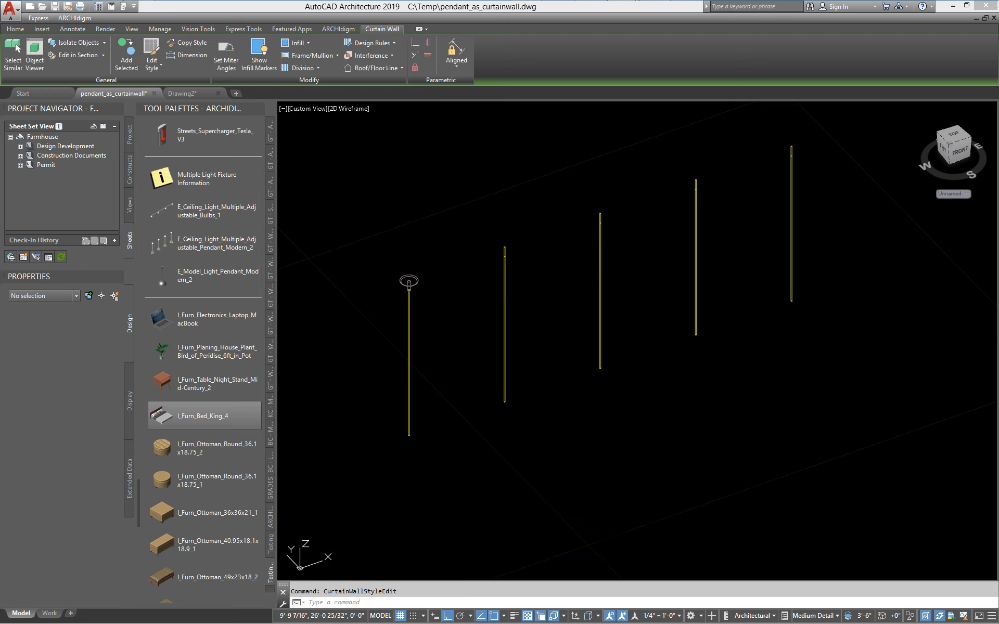
- Inspect the start ceiling mount in 3D, then reopen the Pendant_1 style's Model display override
scroll(408, 279, up, 6)
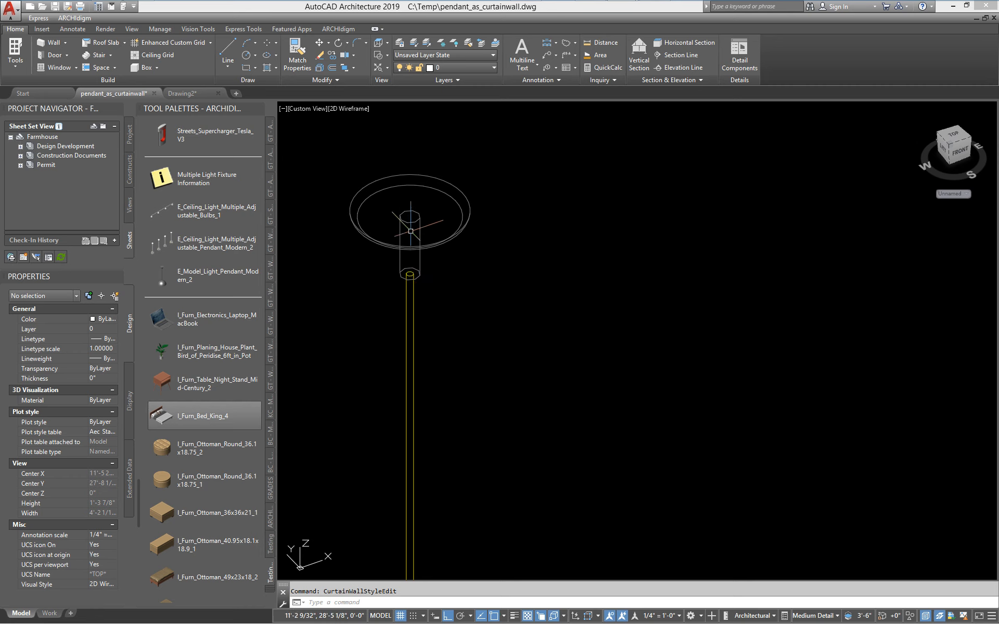
scroll(385, 227, down, 2)
middle_drag(726, 171, 706, 217)
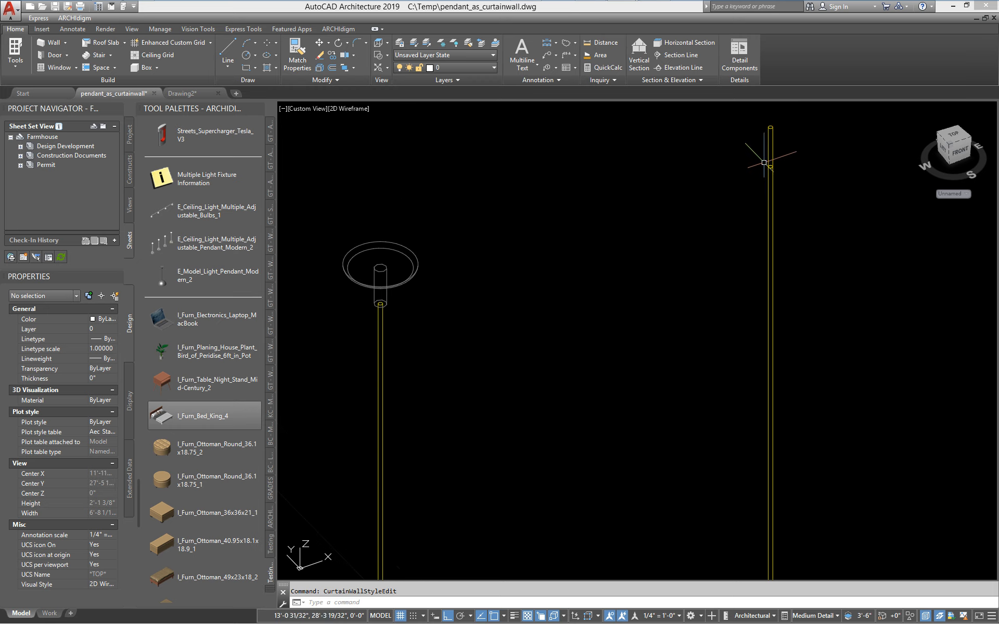
scroll(417, 281, down, 3)
click(418, 282)
right_click(400, 264)
click(439, 269)
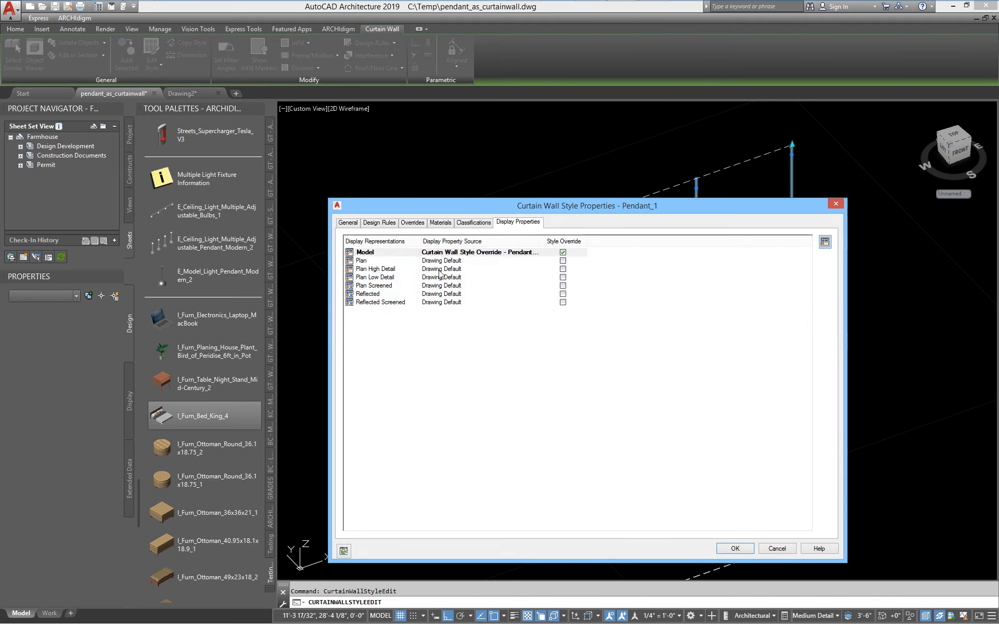
double_click(367, 252)
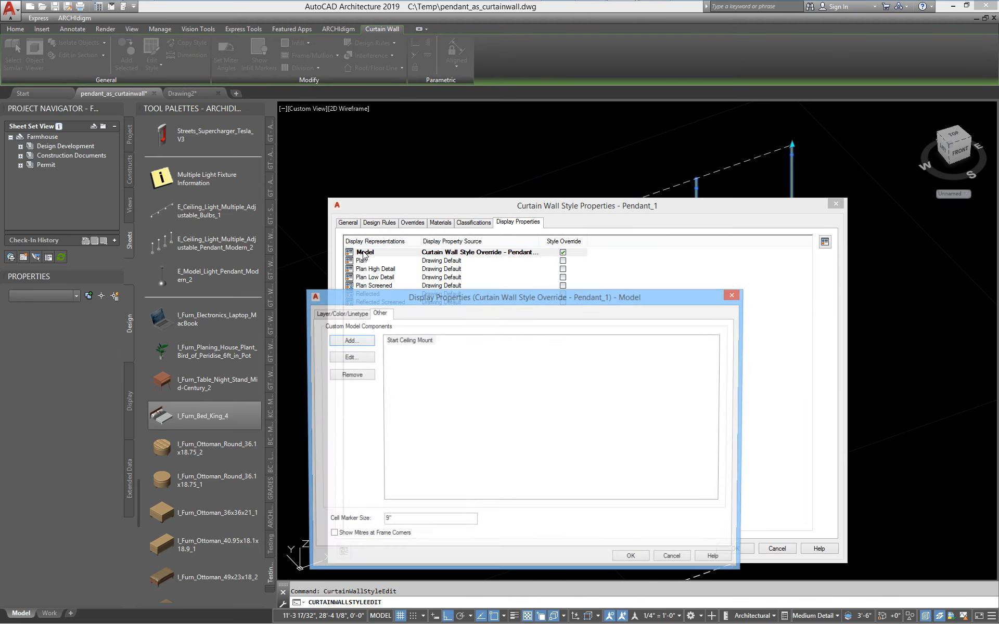
- Add a custom model component of type Frame linked to the End Ceiling Mount frame definition
click(367, 340)
click(374, 187)
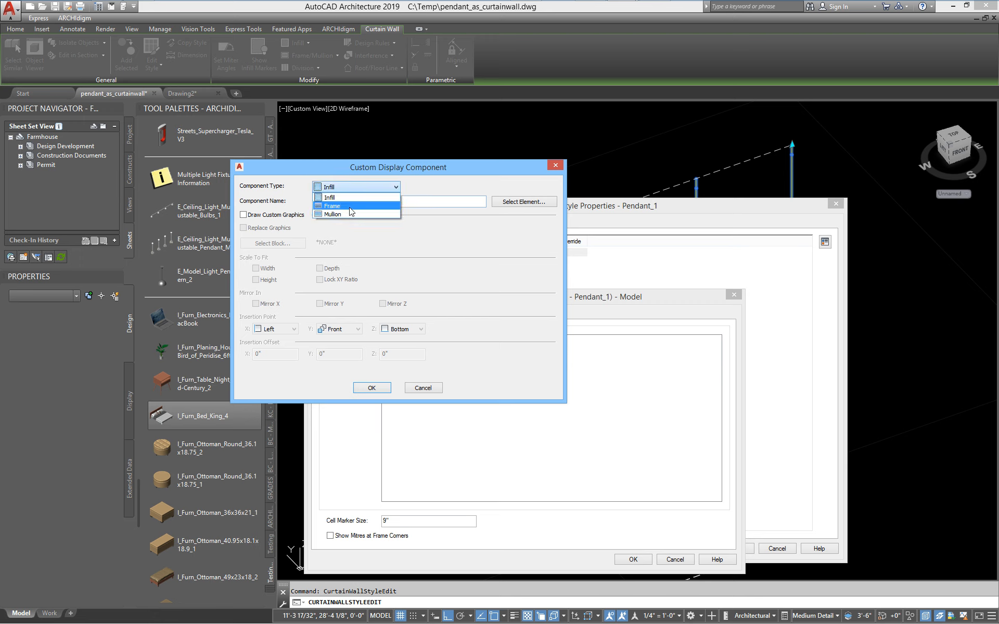
click(359, 203)
click(540, 204)
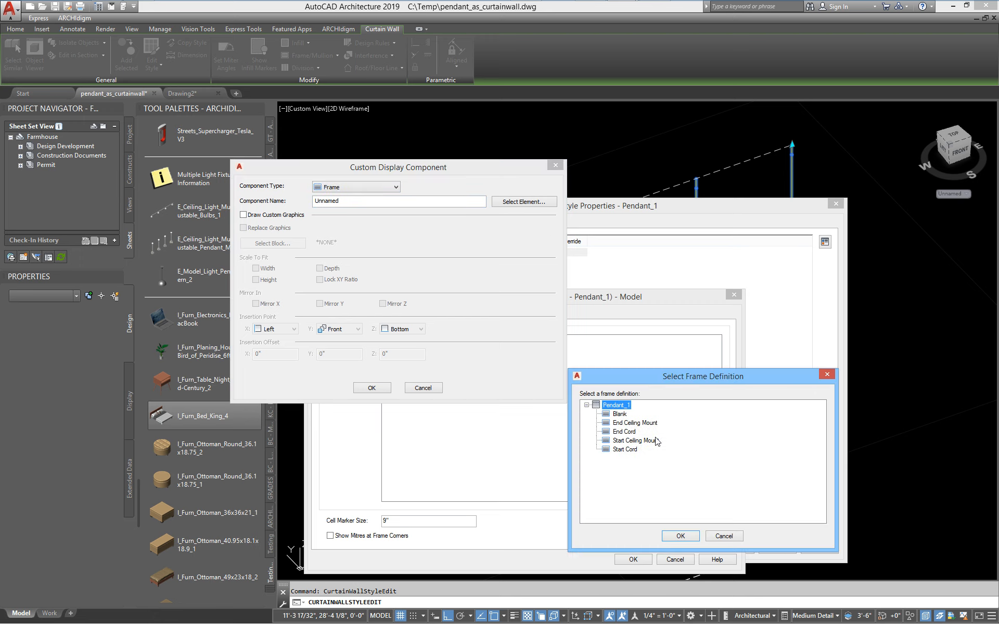
click(644, 423)
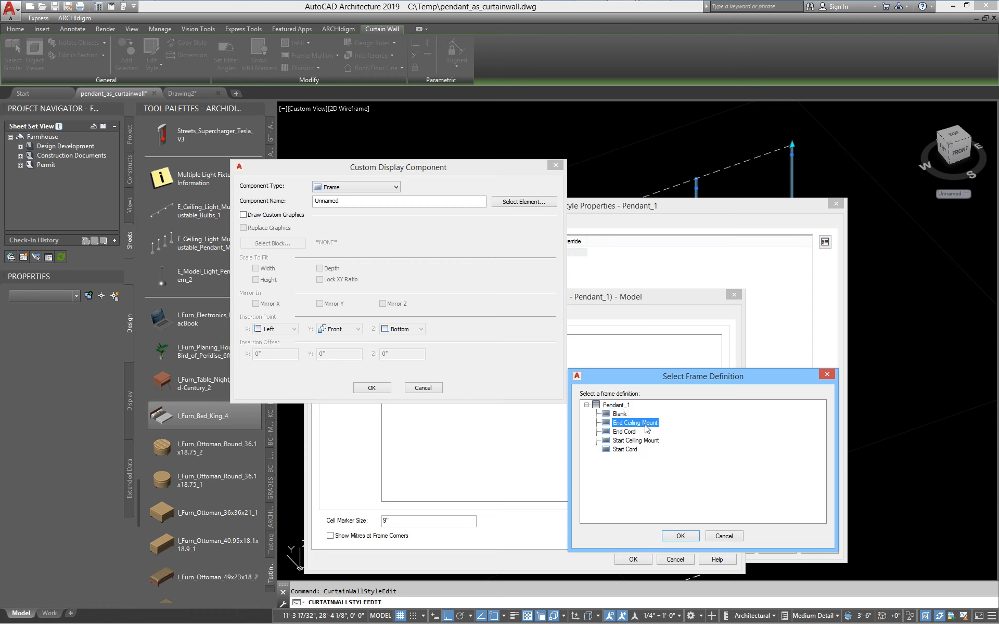
click(681, 538)
- Replace the End Ceiling Mount component's graphics with the block e_ceiling_track_light_ceiling_mount_m
click(248, 215)
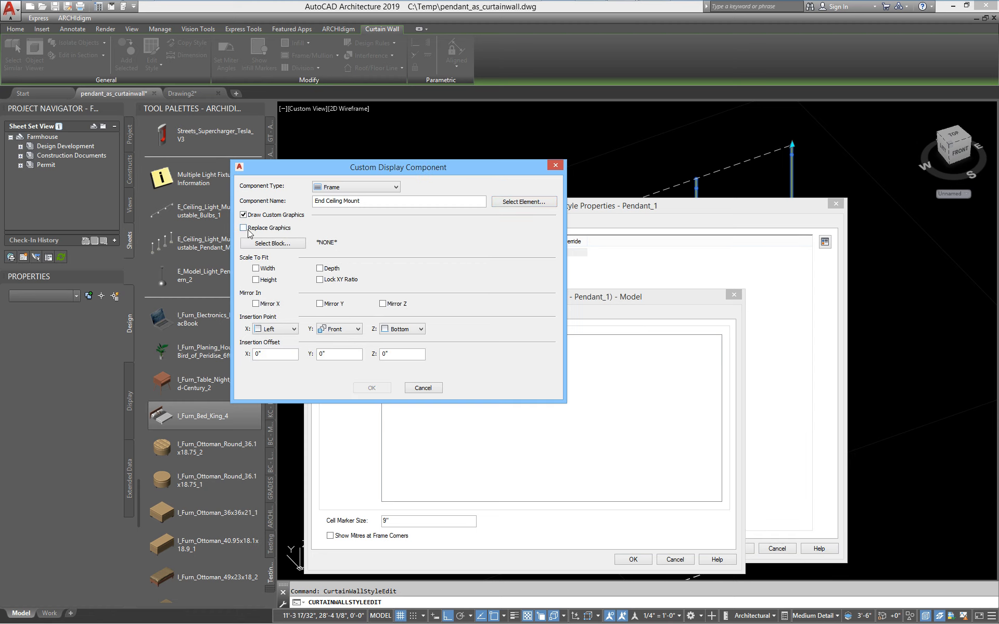
click(281, 246)
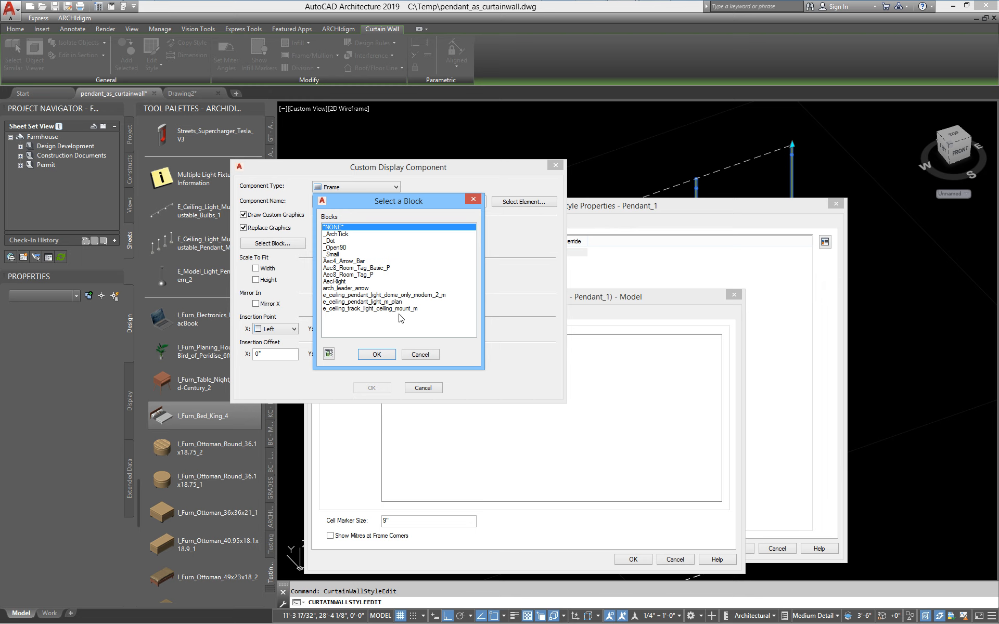
click(371, 308)
click(377, 354)
- Set the End Ceiling Mount block's insertion point to Center in X, Center in Y and Top in Z
click(281, 329)
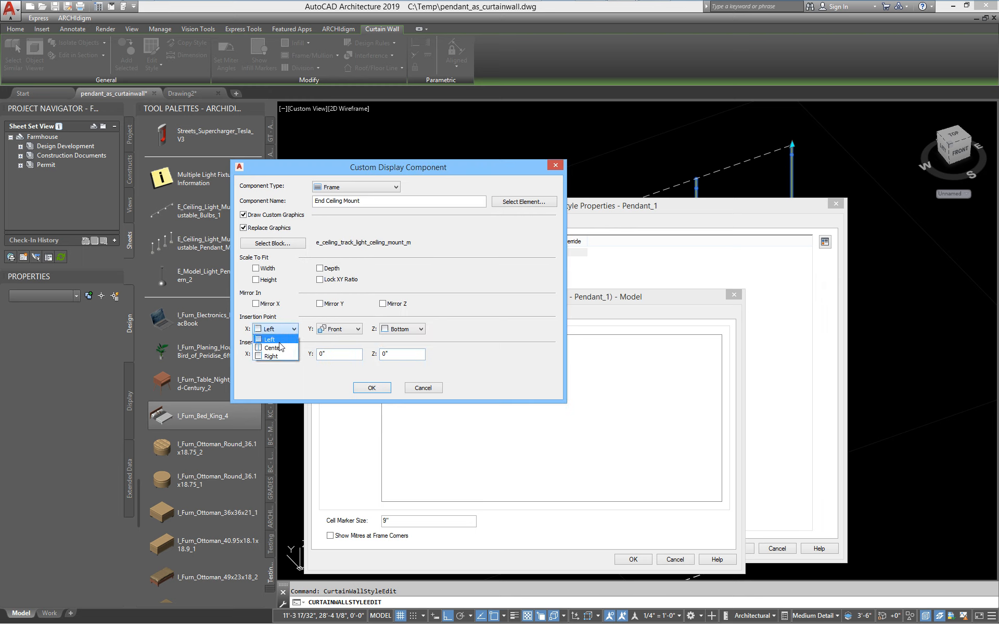
click(273, 348)
click(339, 329)
click(335, 348)
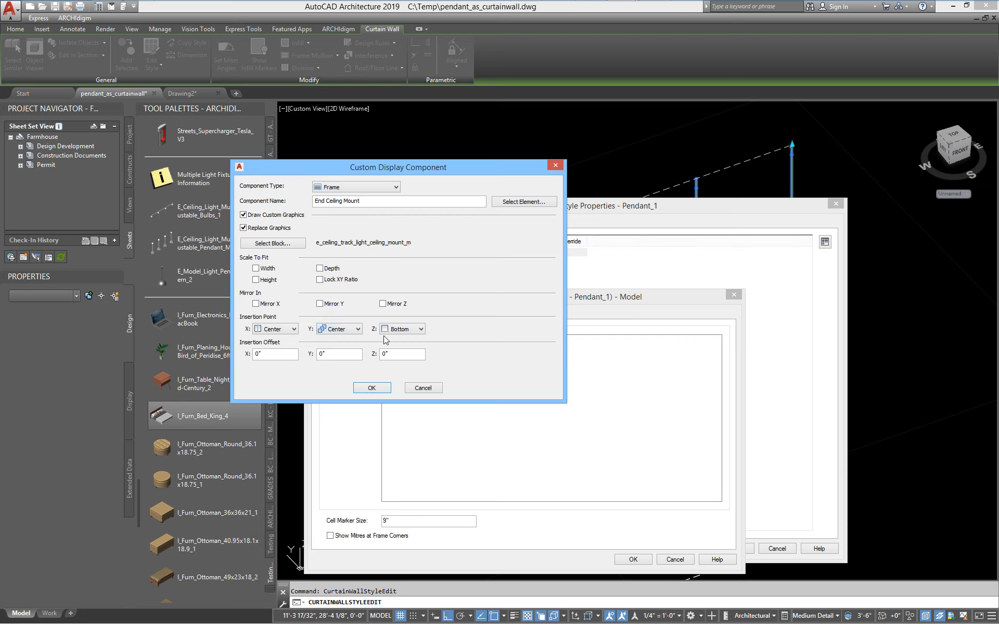
click(403, 329)
click(397, 341)
click(372, 388)
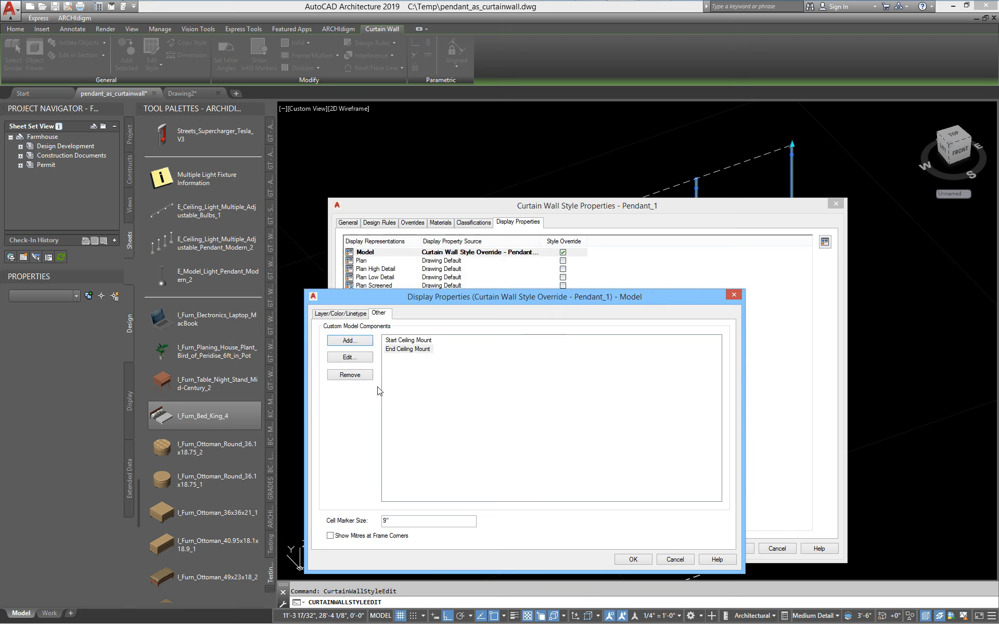
- Add a custom model component of type Mullion linked to the Middle Ceiling Mounts mullion definition
click(348, 341)
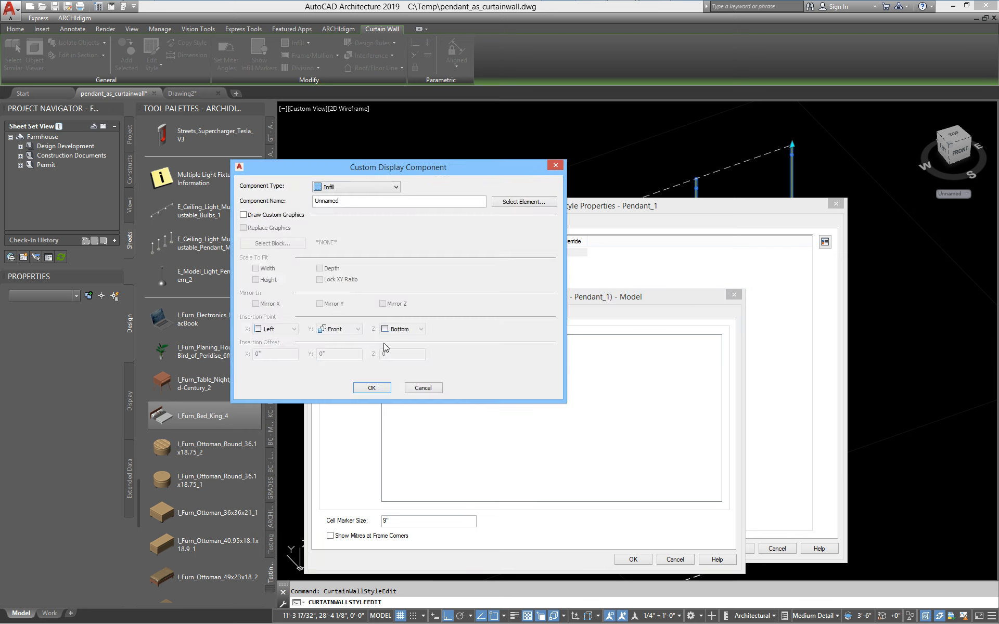
click(366, 186)
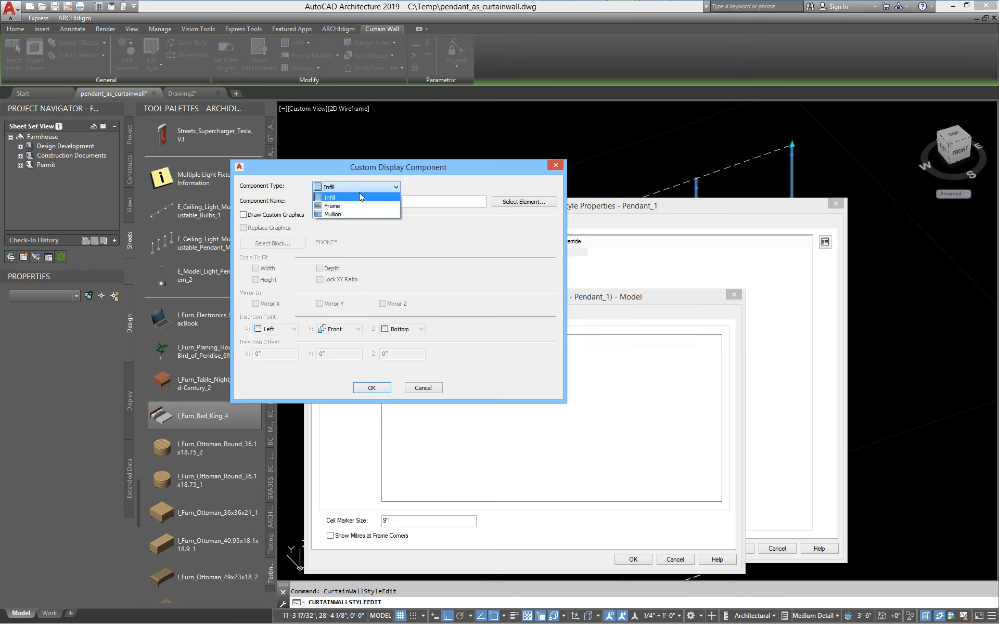
click(333, 214)
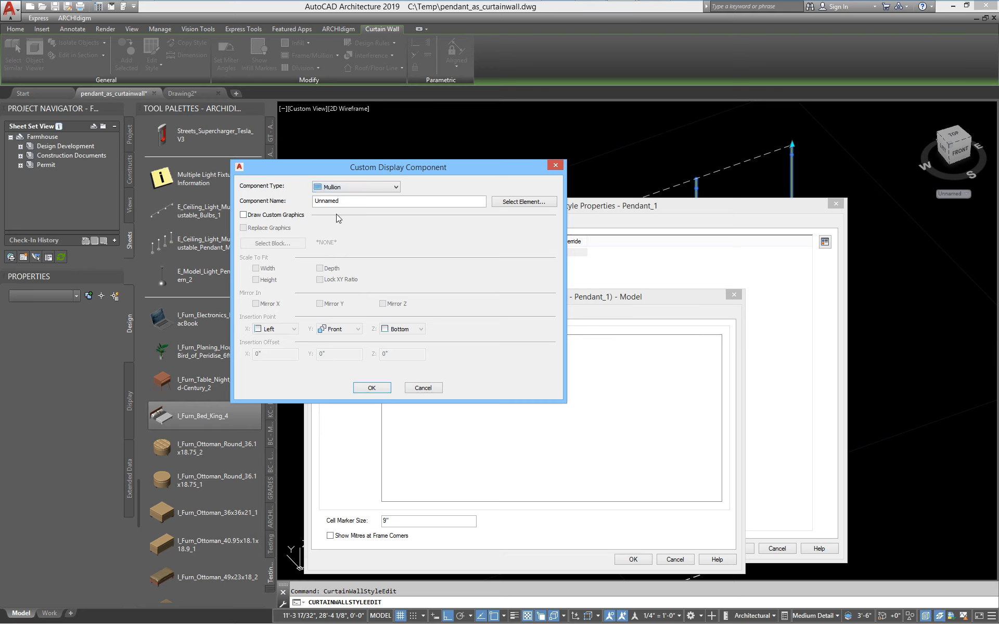
click(510, 203)
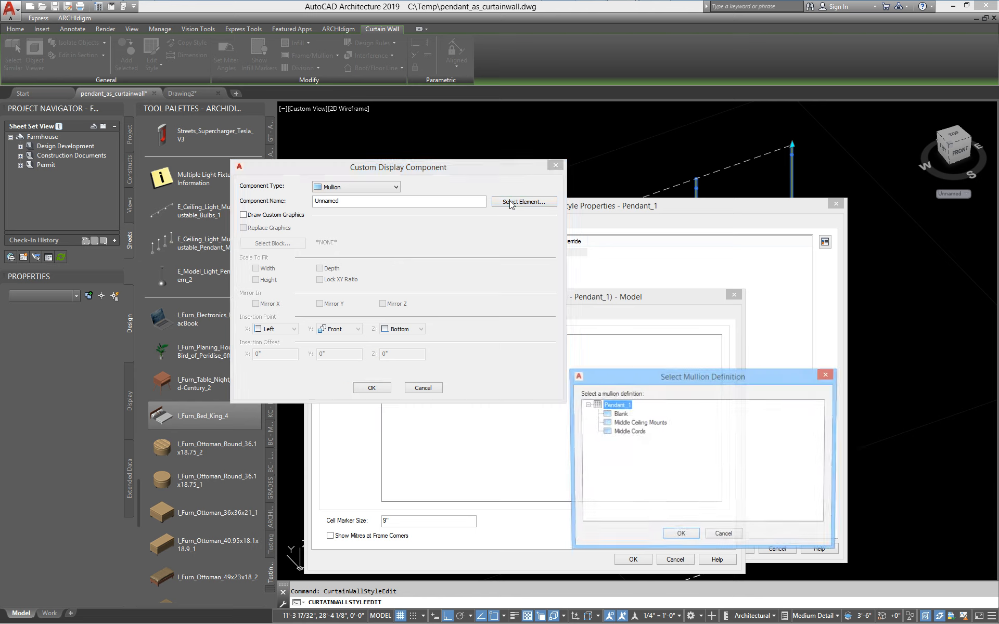
click(639, 423)
click(680, 536)
- Replace the Middle Ceiling Mounts component's graphics with the block e_ceiling_track_light_ceiling_mount_m
click(243, 215)
click(293, 244)
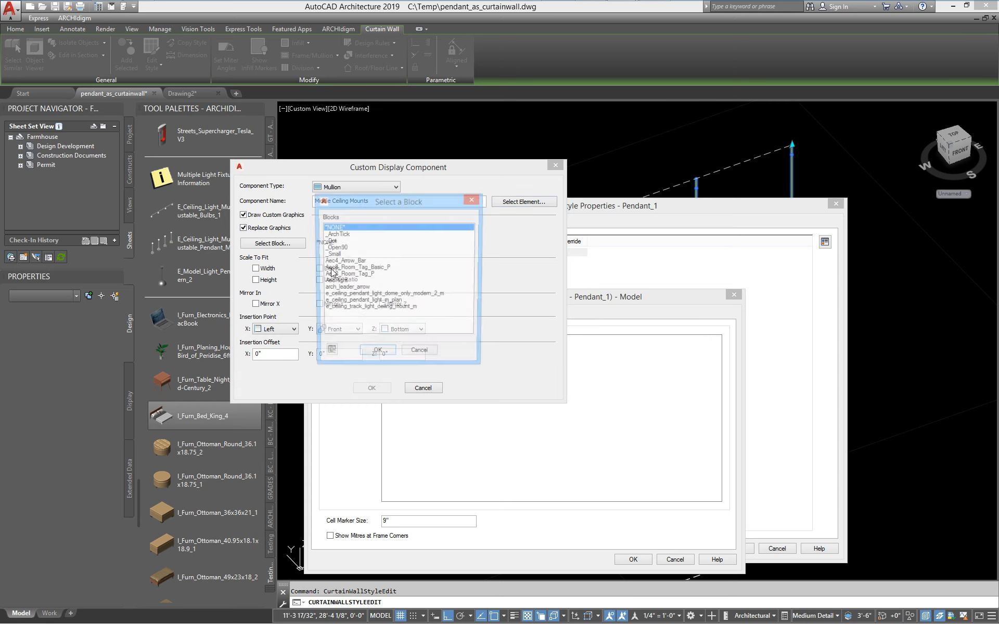
click(411, 309)
click(377, 355)
- Set the Middle Ceiling Mounts block's insertion point to Center in X, Center in Y and Top in Z, and apply the style changes
click(293, 329)
click(281, 343)
click(338, 330)
click(340, 352)
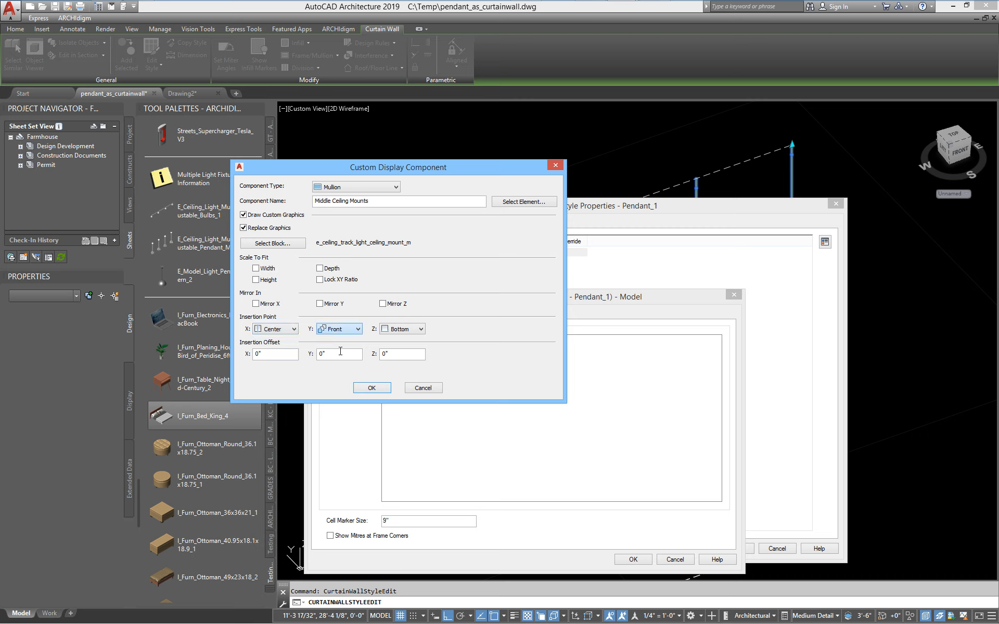
click(406, 329)
click(409, 344)
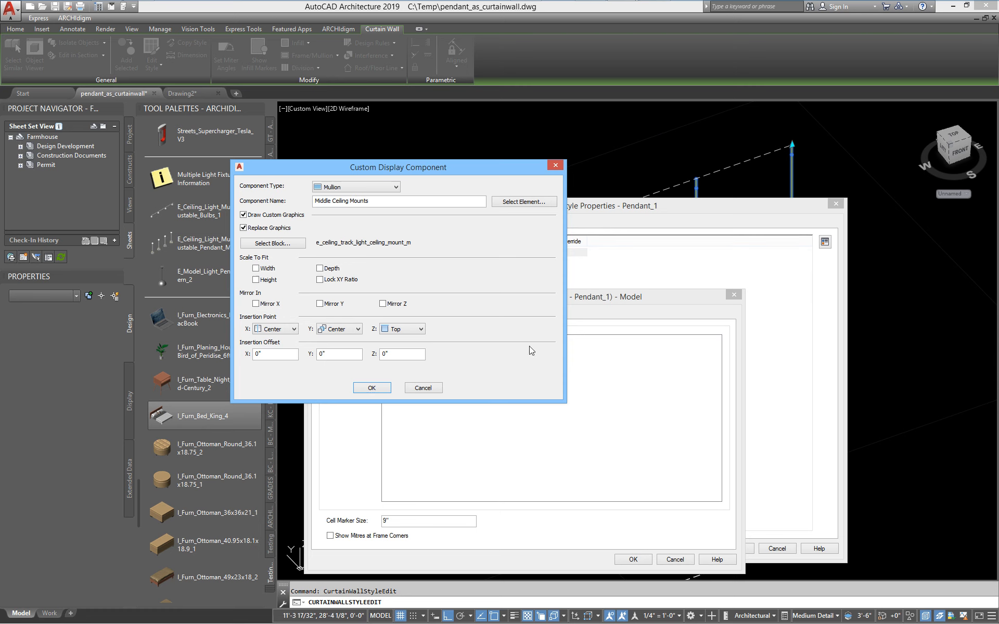
click(372, 389)
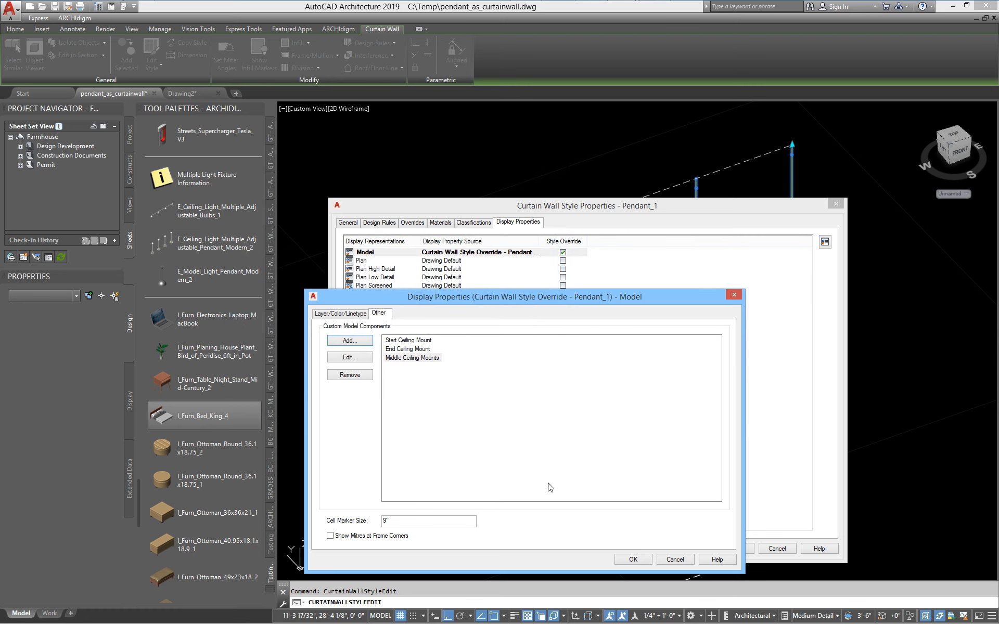
click(632, 559)
click(735, 549)
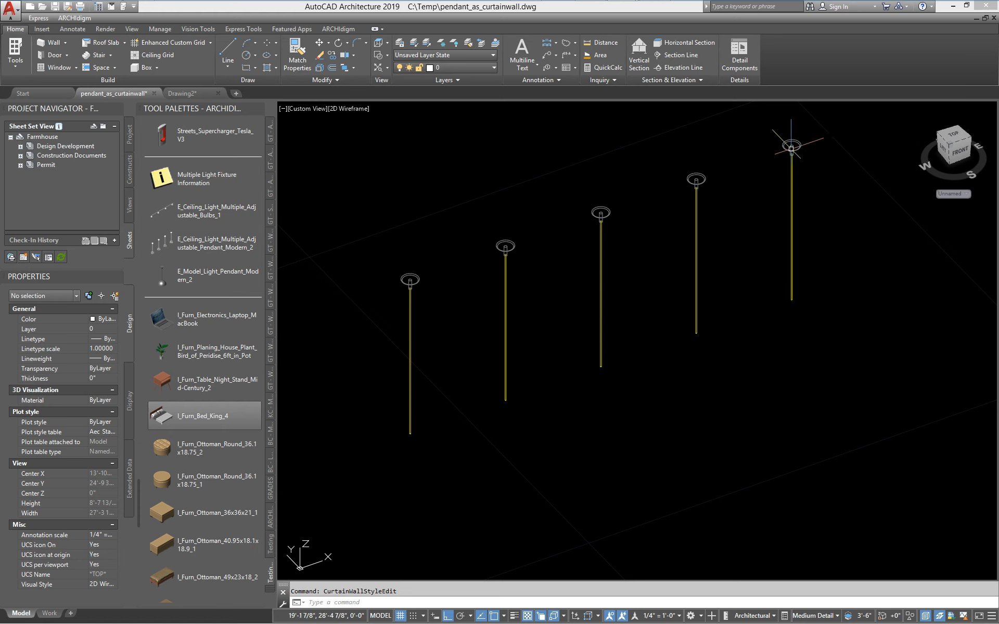
- Reopen the Pendant_1 style's Model display override and review the Start Ceiling Mount component's mirror and insertion settings
click(698, 179)
right_click(705, 188)
click(733, 418)
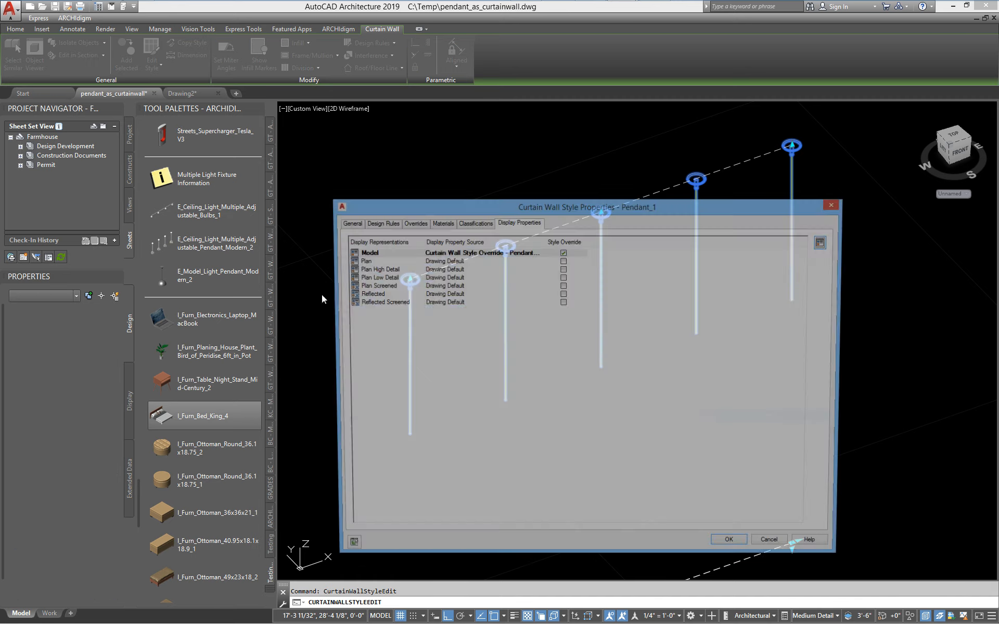
double_click(372, 254)
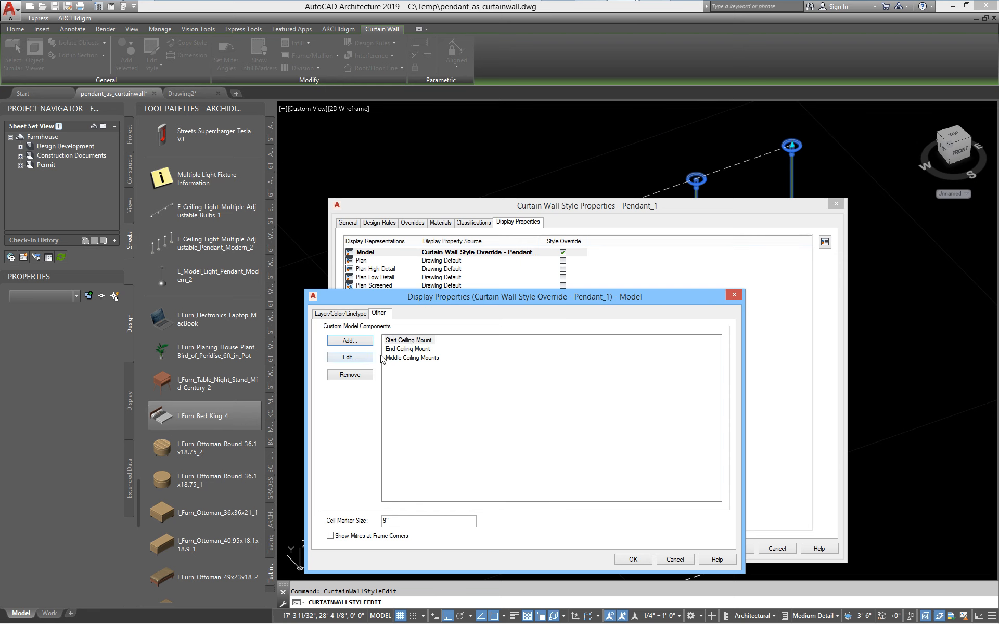
click(352, 359)
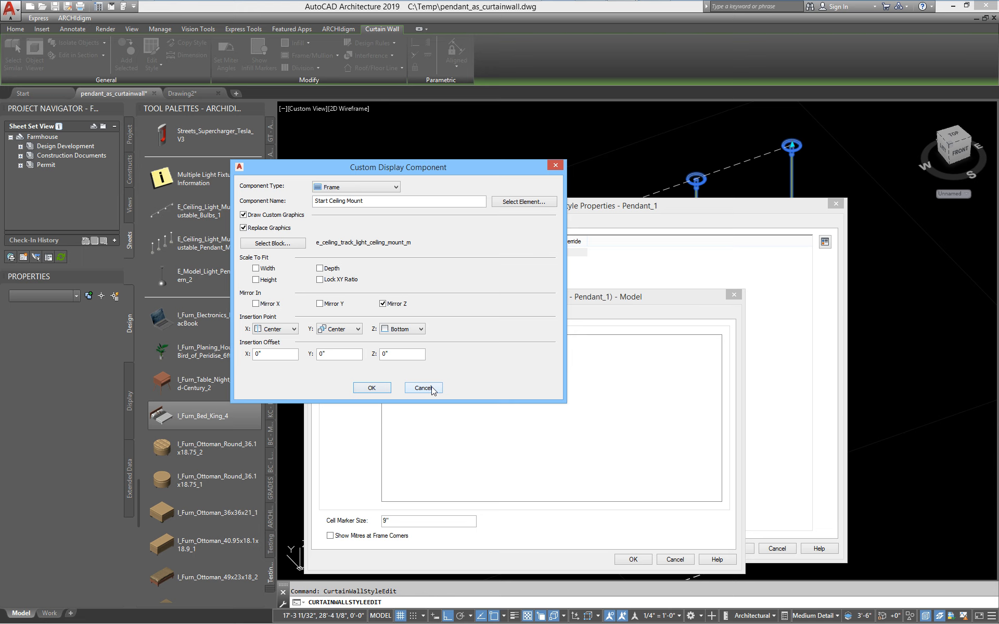
click(370, 389)
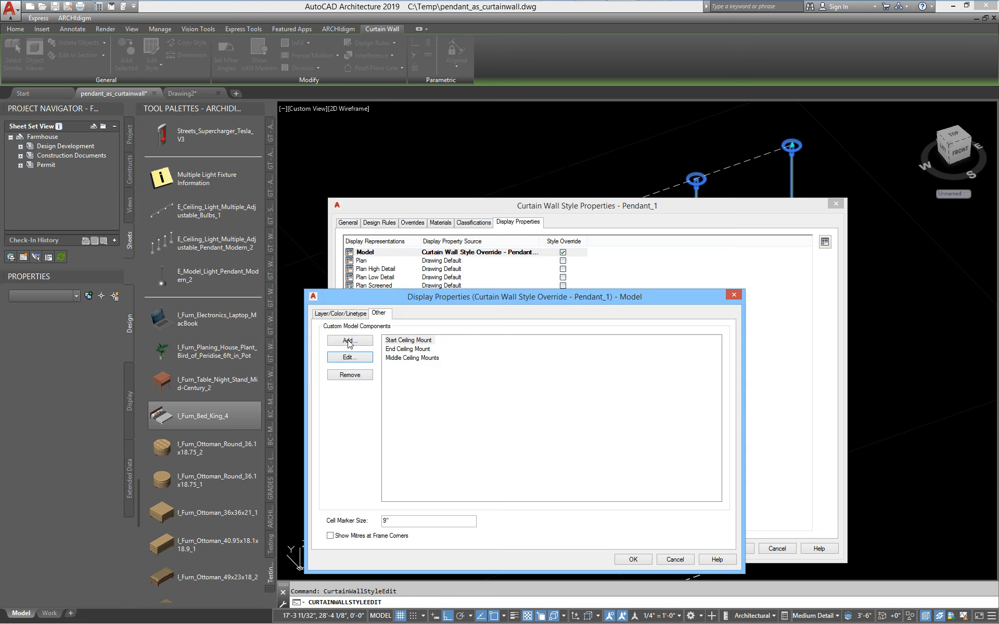
- Add a custom model component of type Frame linked to the Start Cord frame definition
click(348, 341)
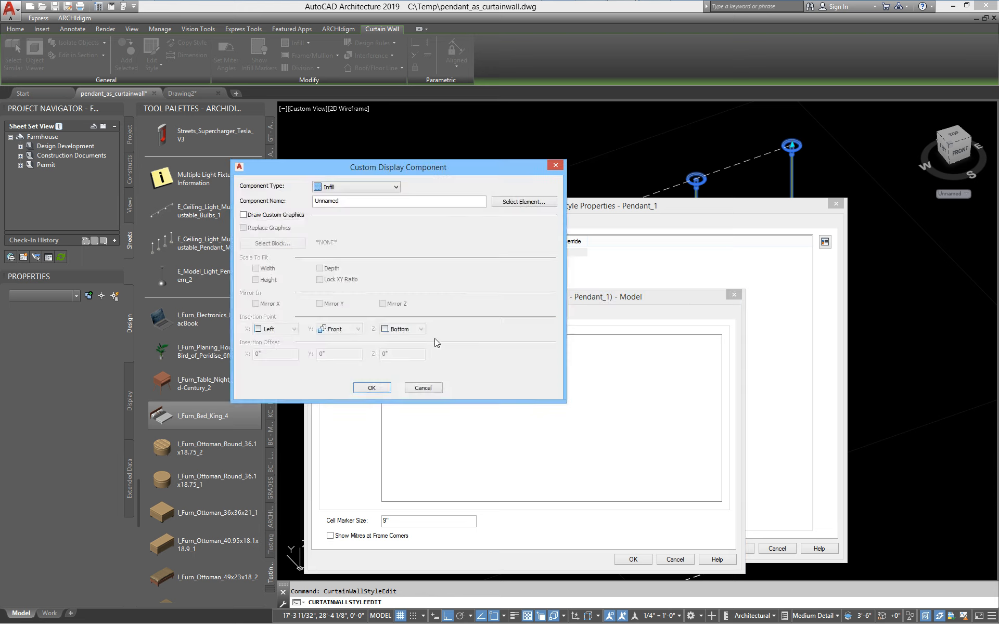
click(353, 188)
click(339, 207)
click(535, 204)
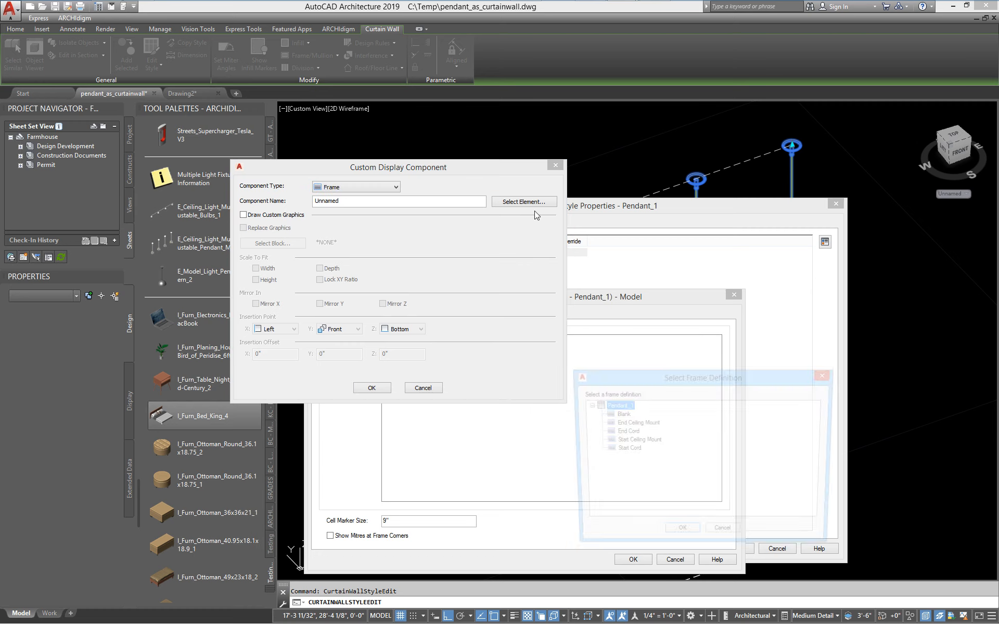
click(624, 450)
click(672, 542)
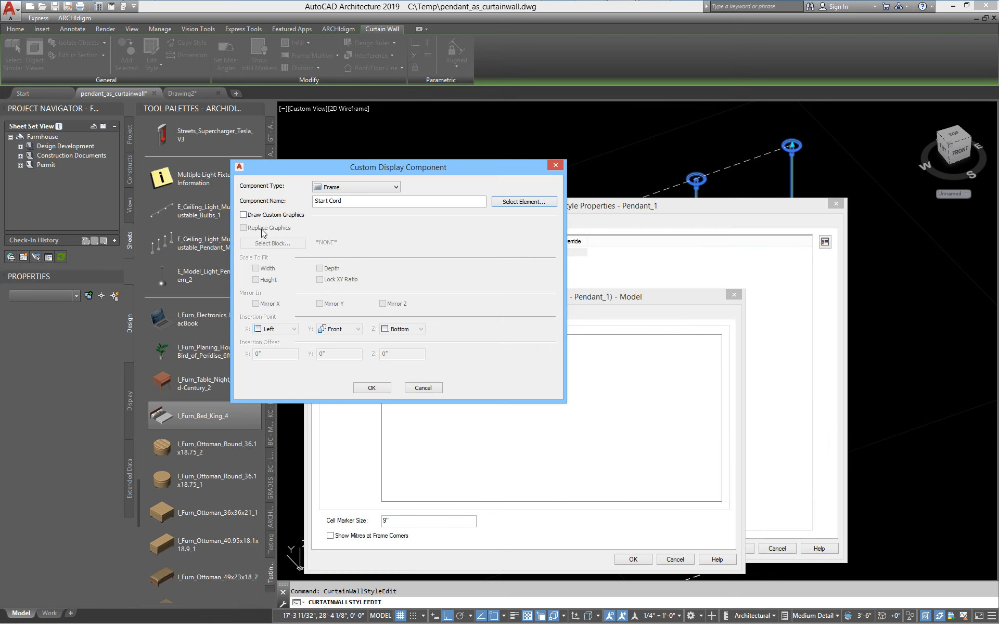
- Enable custom graphics for the Start Cord component using the block e_ceiling_pendant_light_dome_only_modern_2_m
click(255, 216)
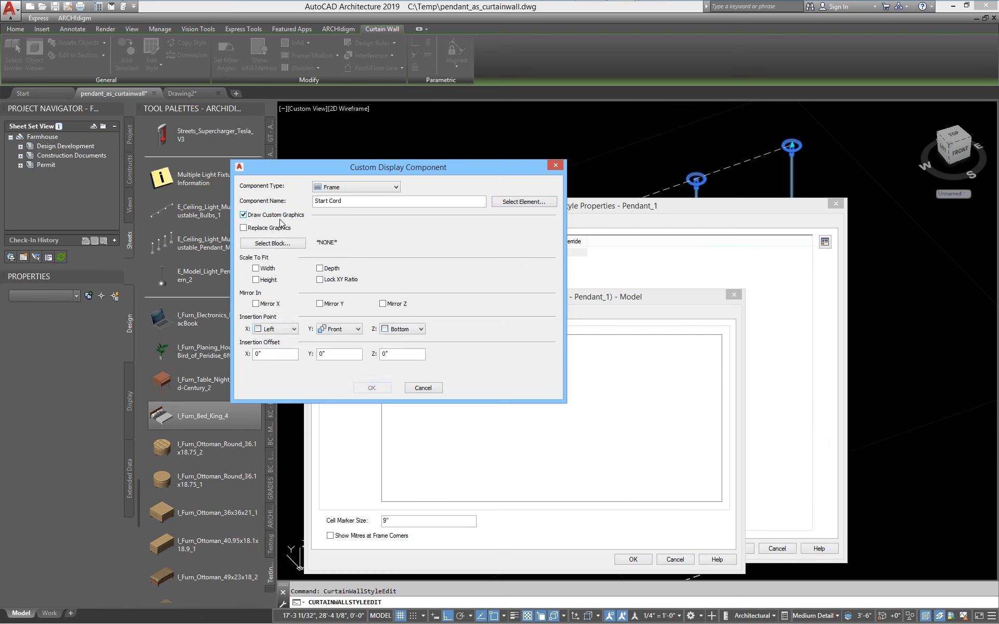
click(282, 244)
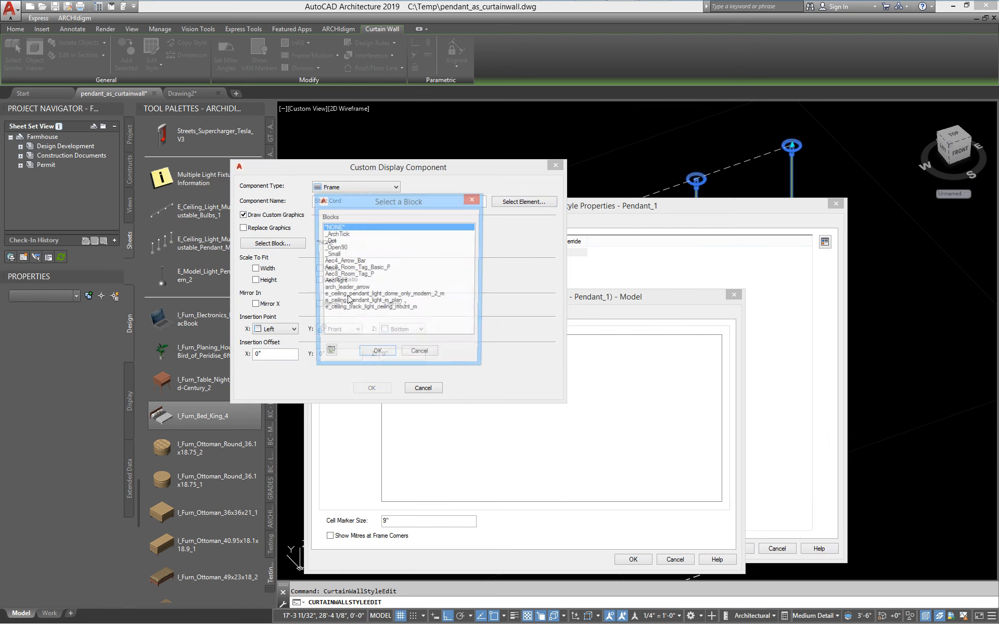
click(403, 296)
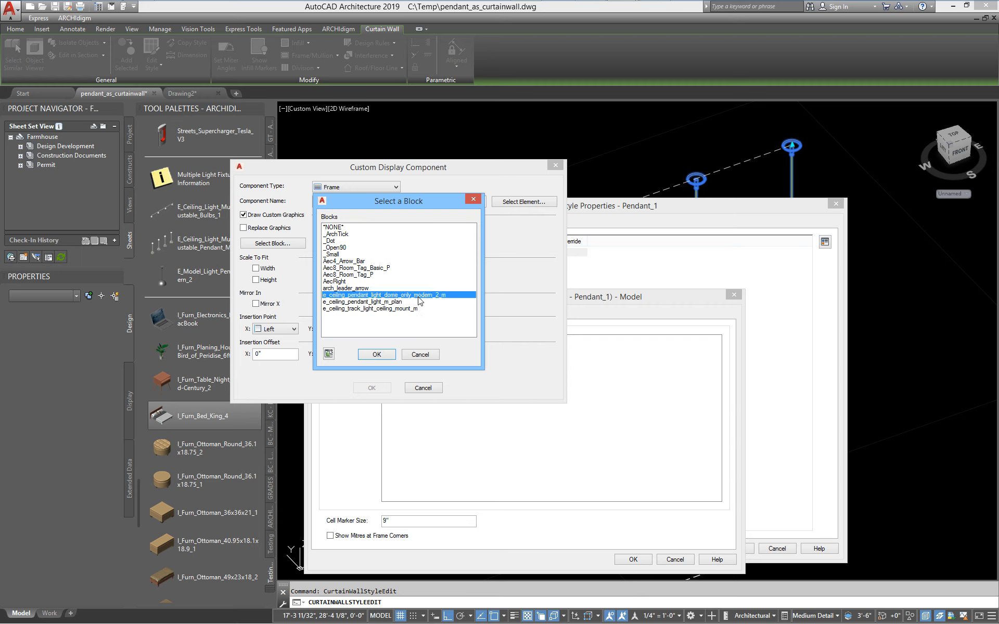
click(377, 355)
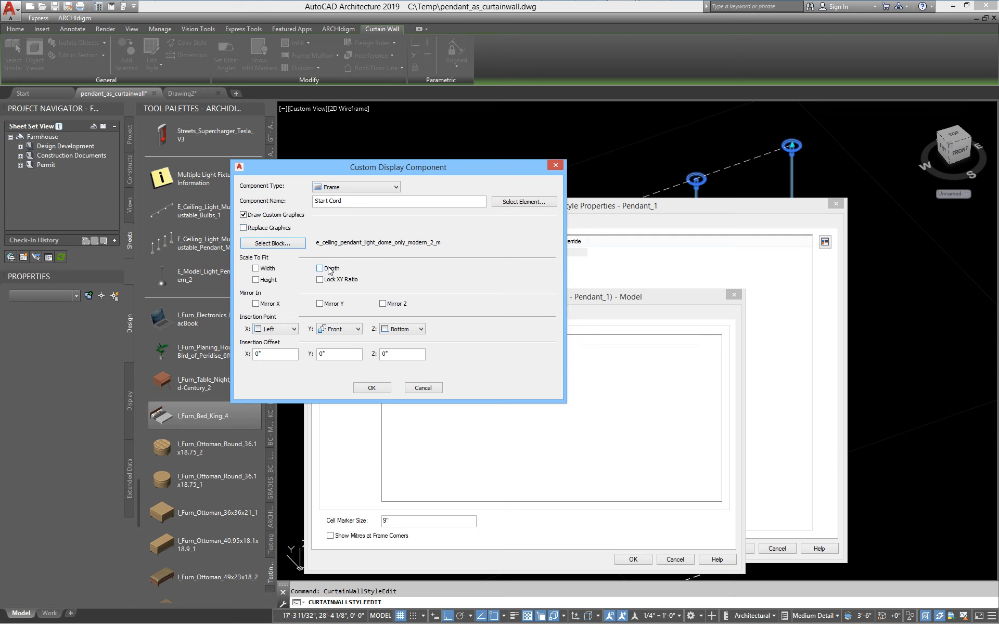
- Set the Start Cord block's insertion point to Center in X, Center in Y and Bottom in Z, and apply the style changes
click(287, 332)
click(276, 345)
click(326, 332)
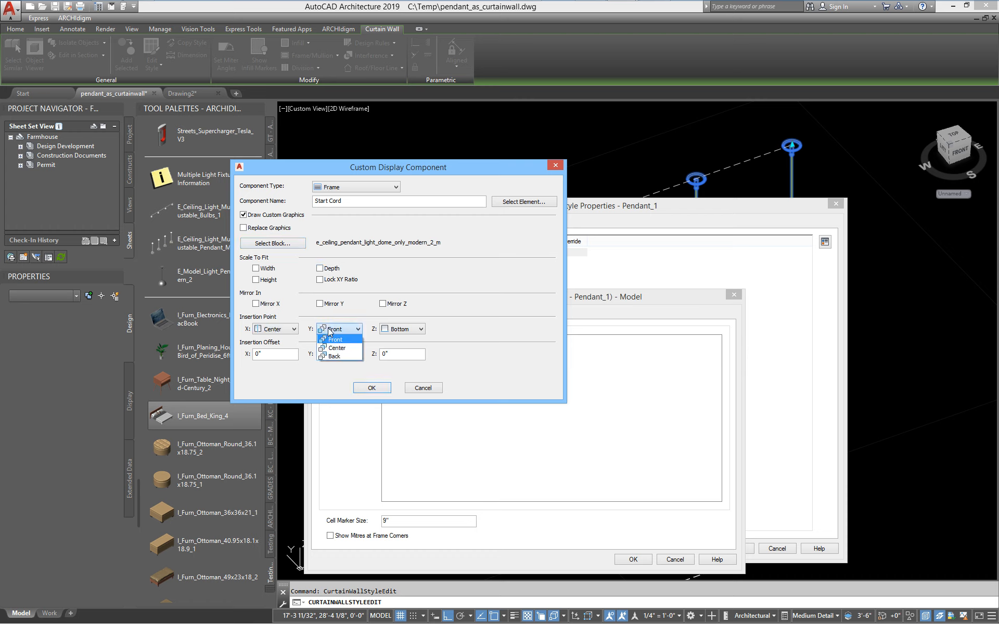
click(335, 345)
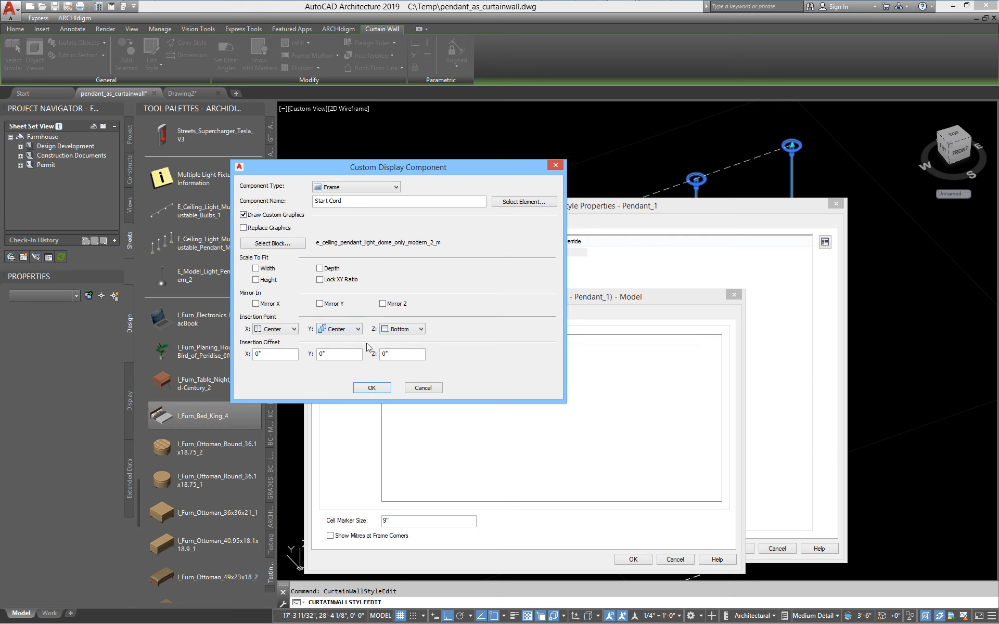
click(406, 331)
click(398, 338)
click(383, 305)
click(369, 388)
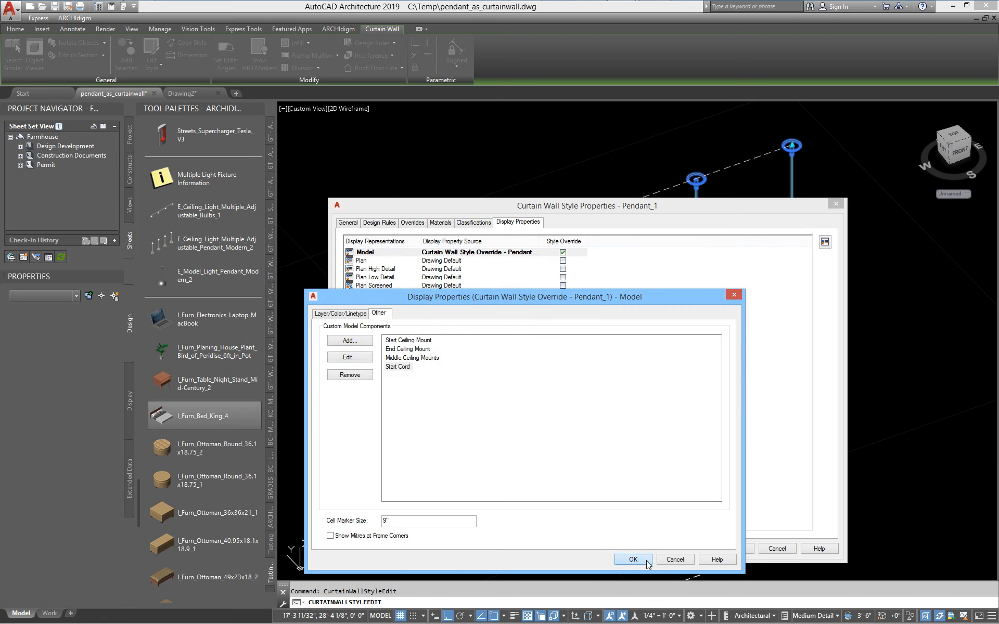
click(648, 563)
click(734, 549)
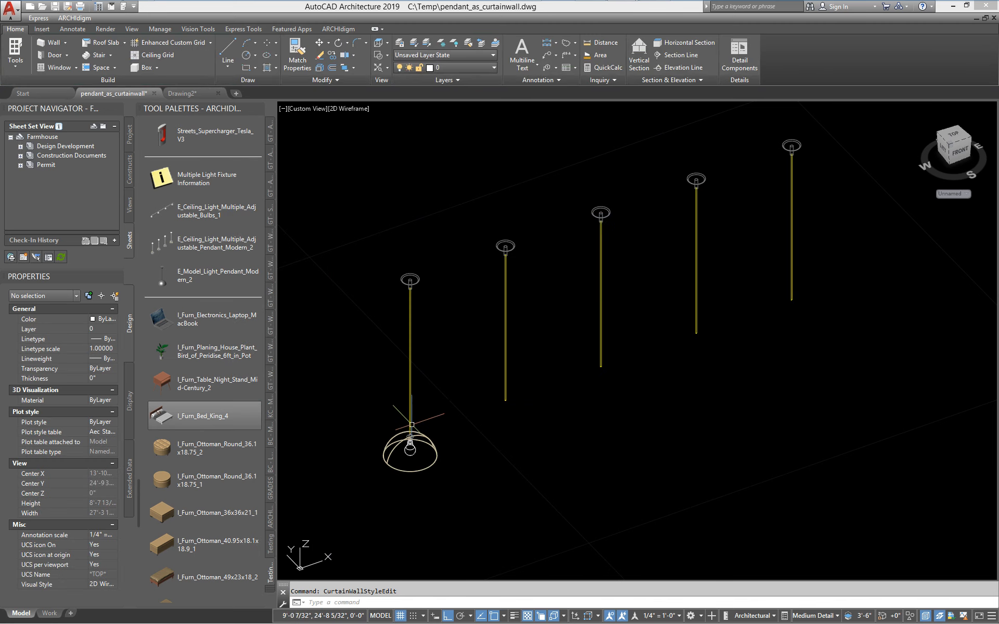
- Reopen the Pendant_1 style's Model display override and add a custom Frame component linked to the End Cord frame definition
click(410, 411)
right_click(409, 412)
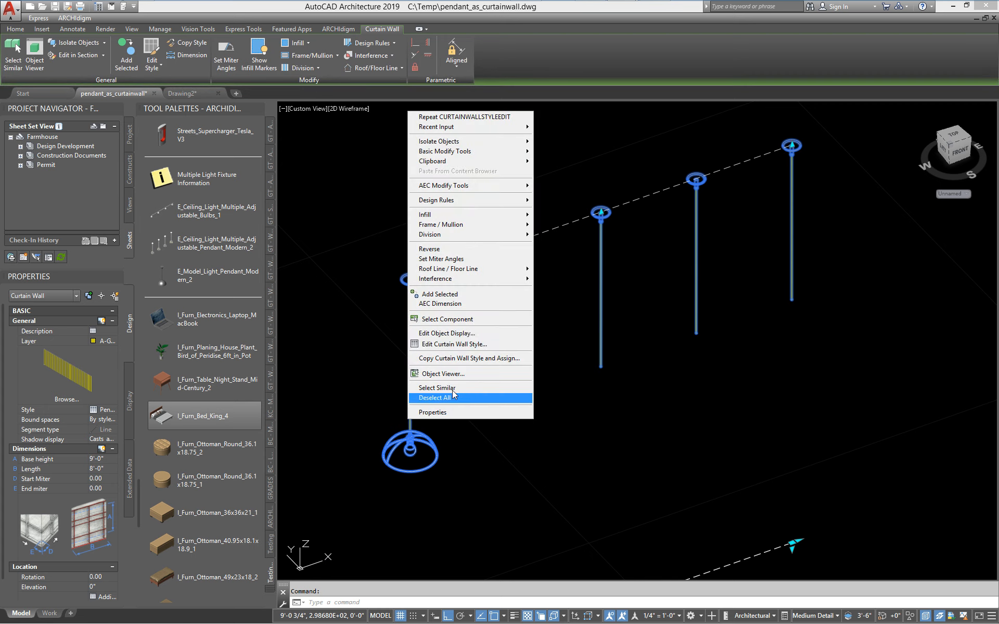
click(463, 344)
click(367, 253)
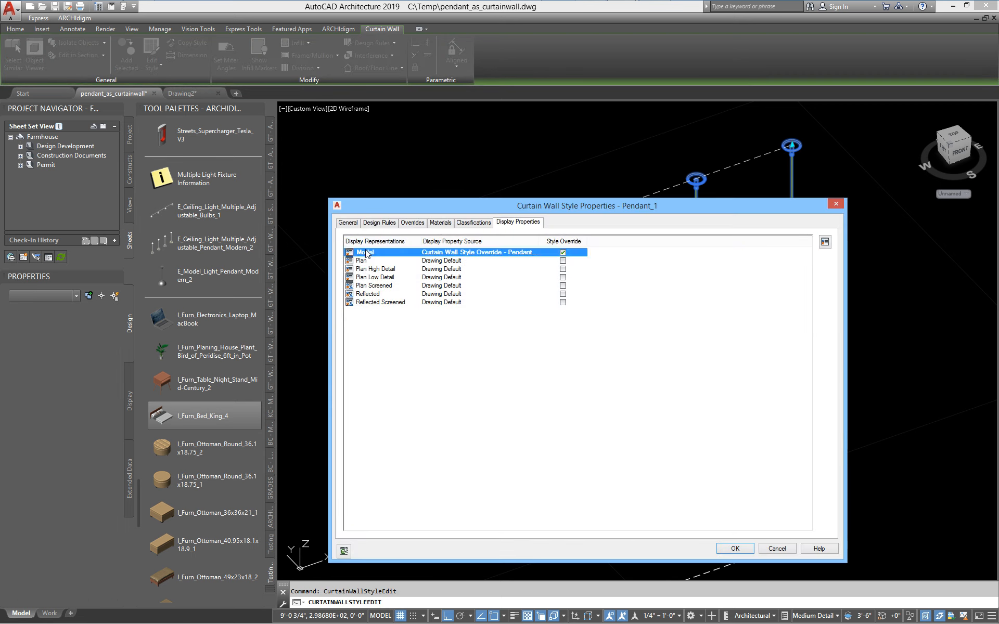
double_click(367, 252)
click(341, 339)
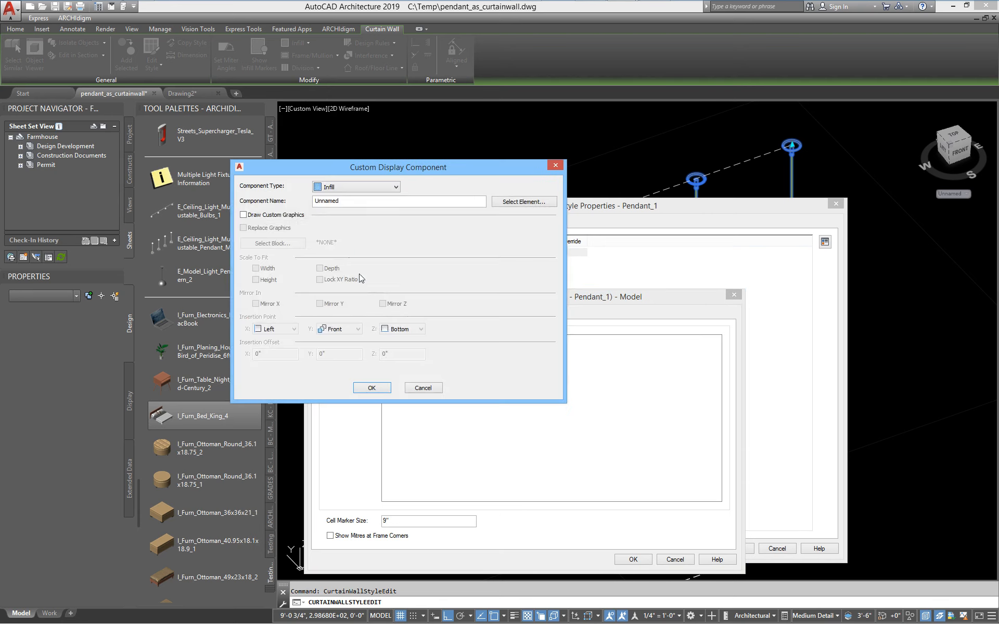
click(350, 188)
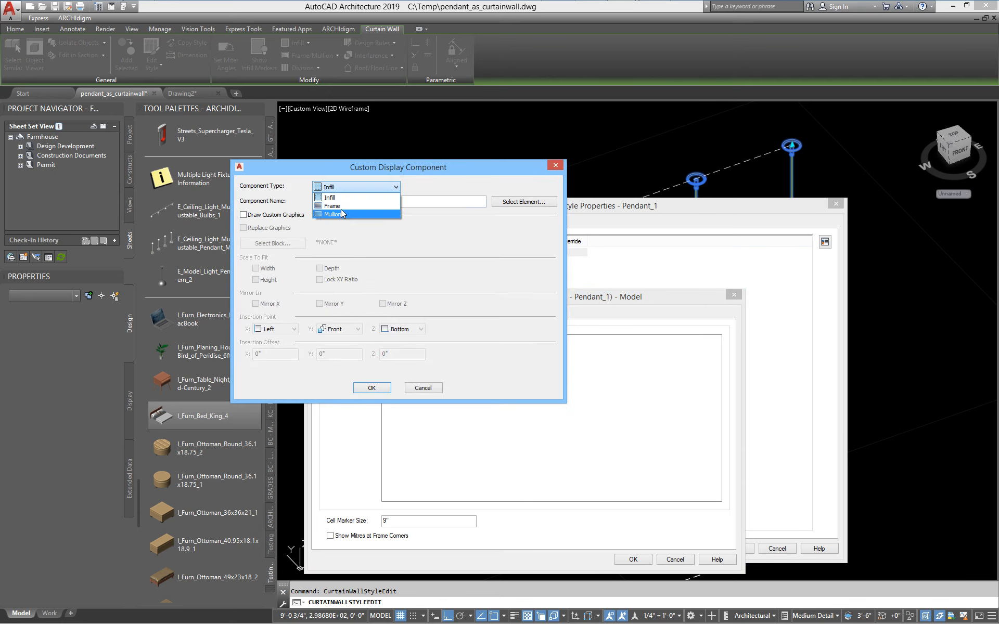
click(344, 202)
click(524, 202)
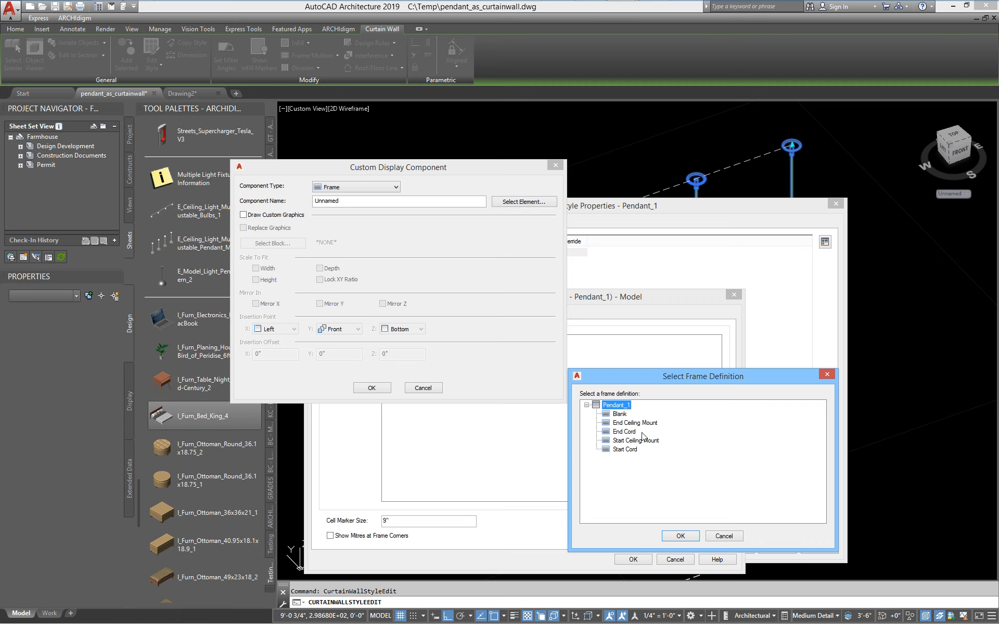
click(627, 434)
click(677, 537)
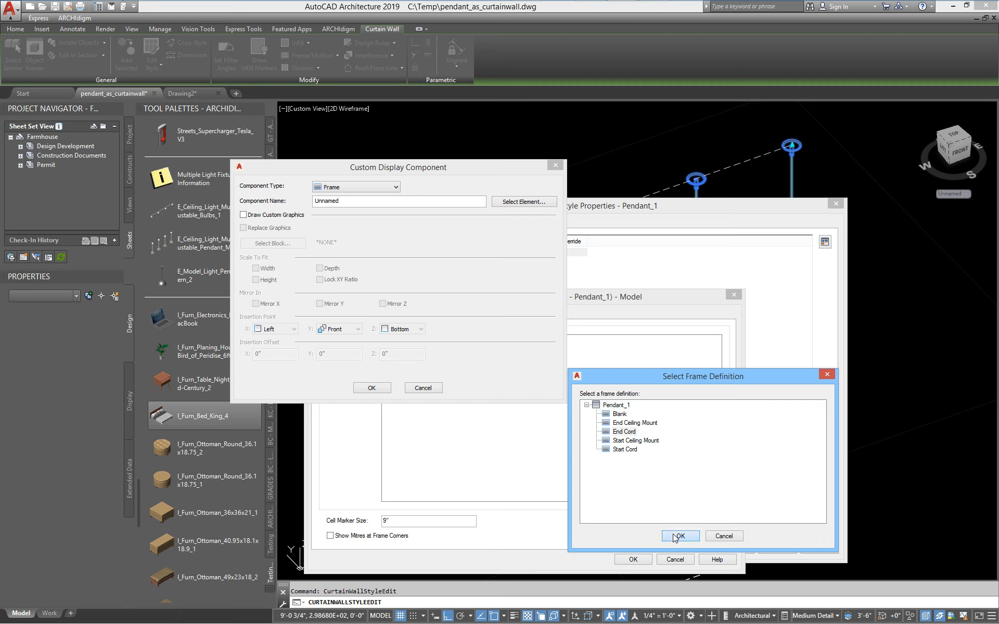
- Enable custom graphics for the End Cord component using the block e_ceiling_pendant_light_dome_only_modern_2_m
click(243, 215)
click(278, 245)
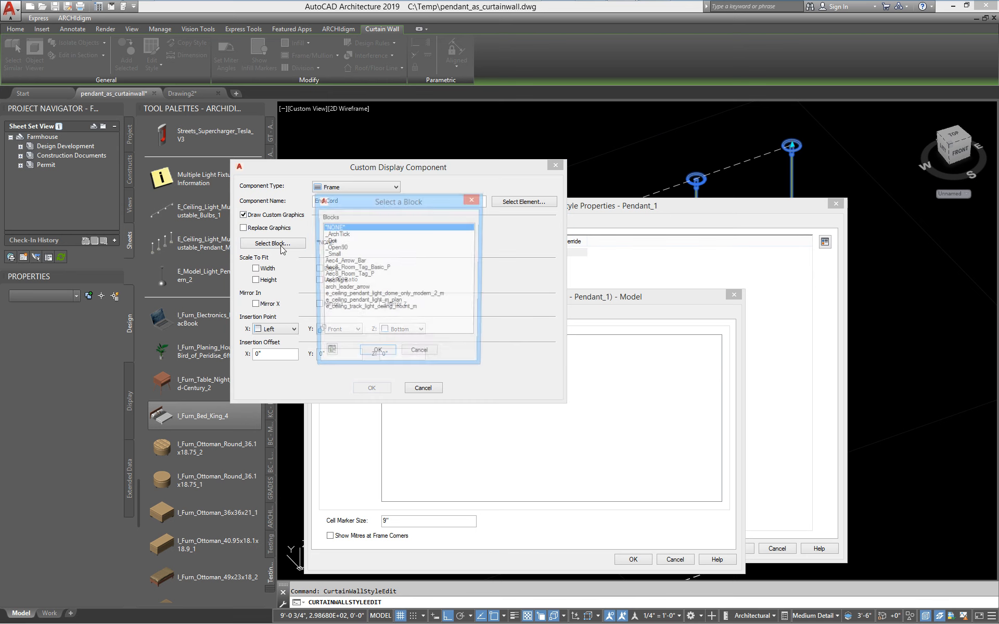
click(413, 296)
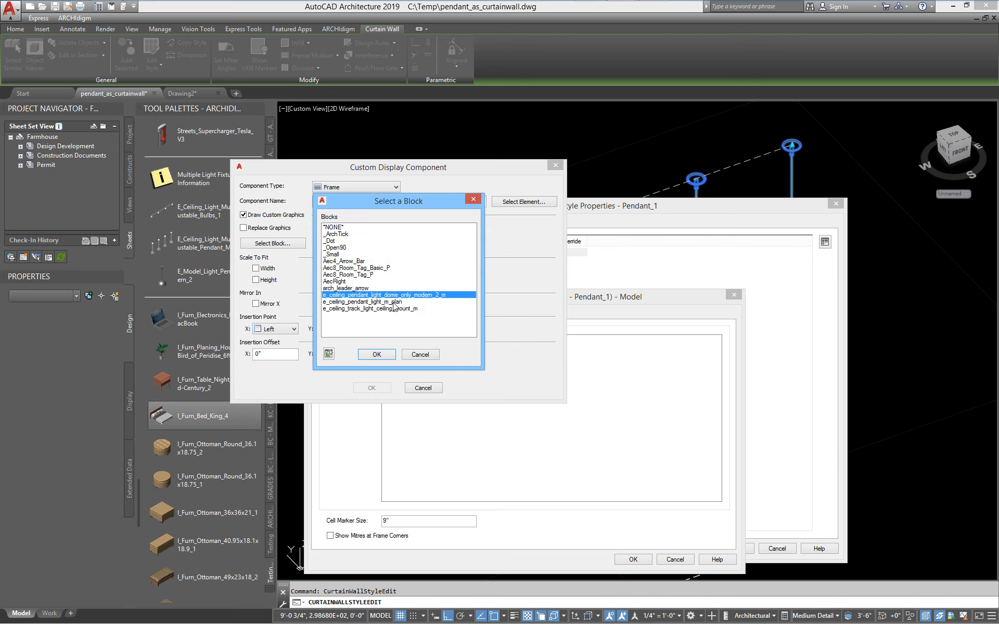
click(383, 354)
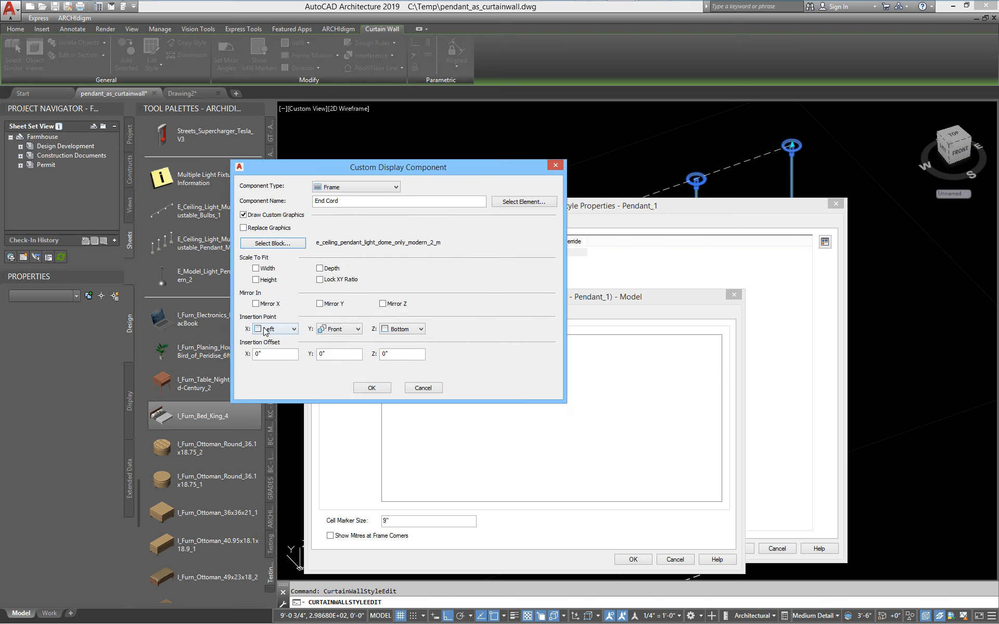
- Set the End Cord block's insertion point to Center in X, Center in Y and Bottom in Z, and accept the component
click(265, 331)
click(271, 348)
click(335, 329)
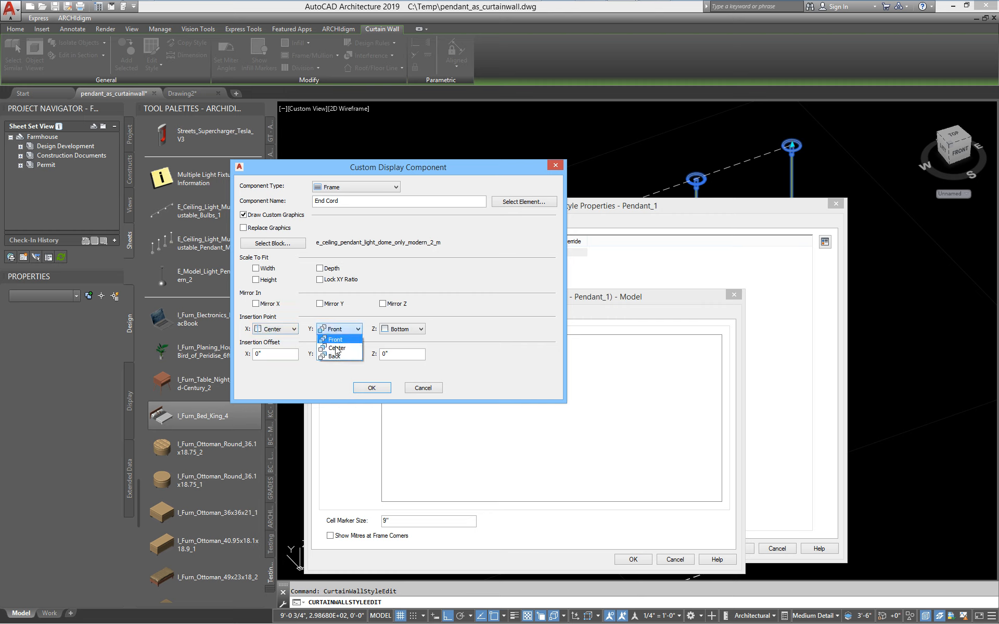
click(336, 348)
click(399, 330)
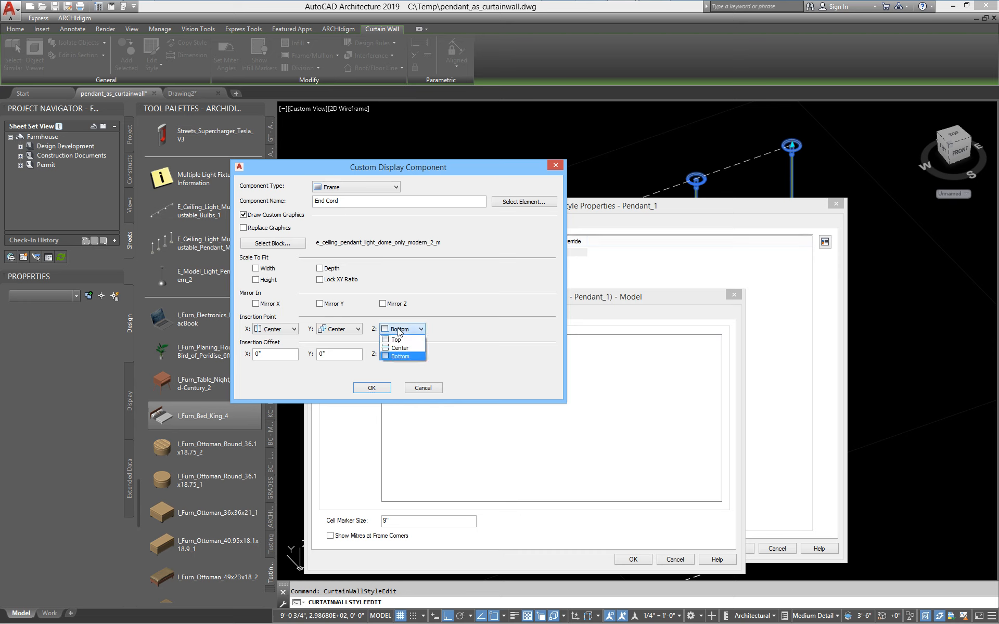
click(401, 356)
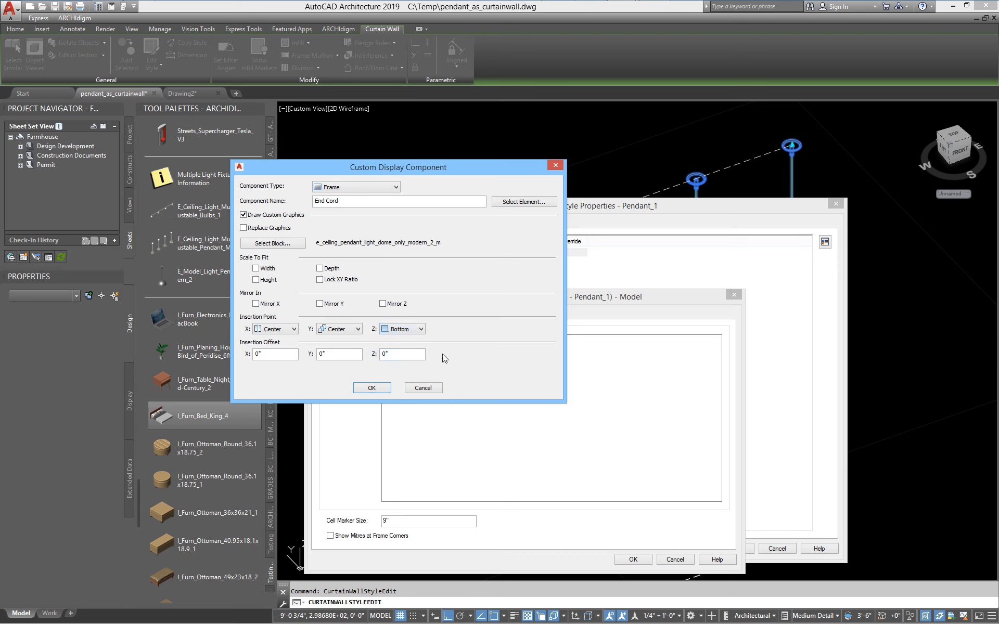
click(371, 388)
- Add a custom model component of type Mullion linked to the Middle Cords mullion definition
click(347, 341)
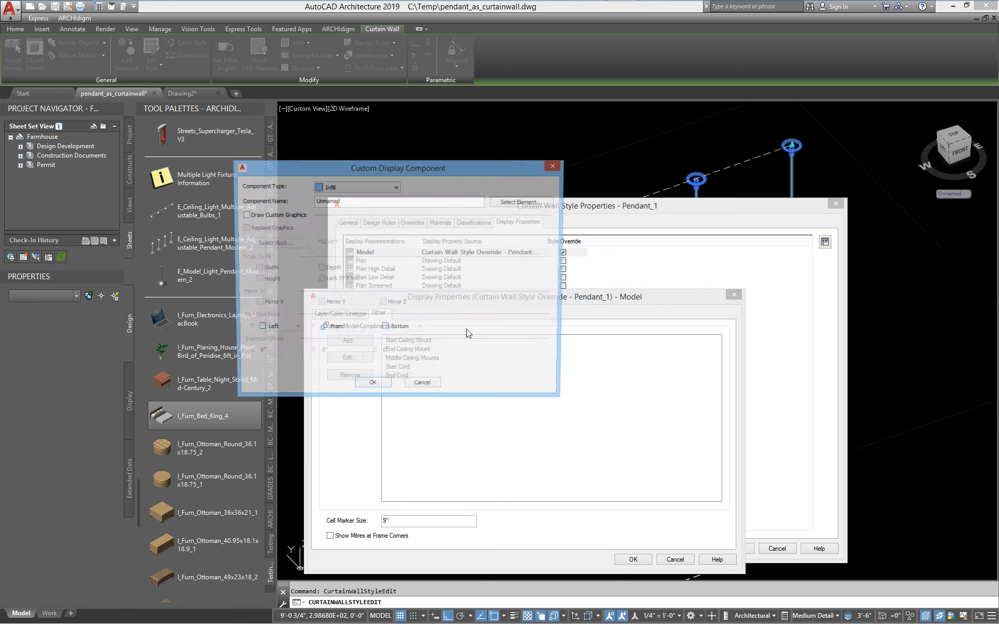
click(365, 188)
click(338, 213)
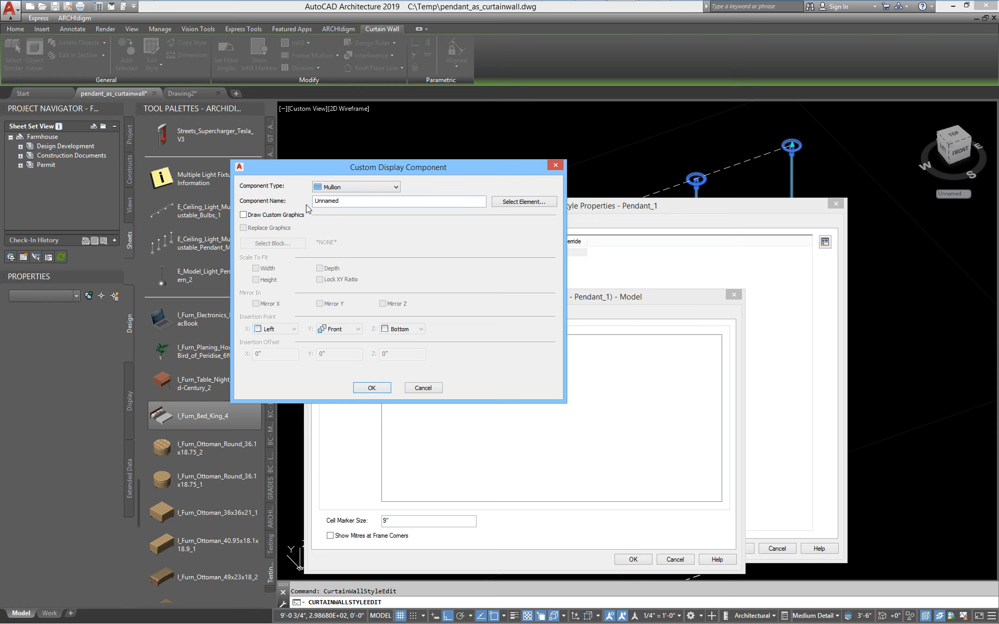
click(511, 202)
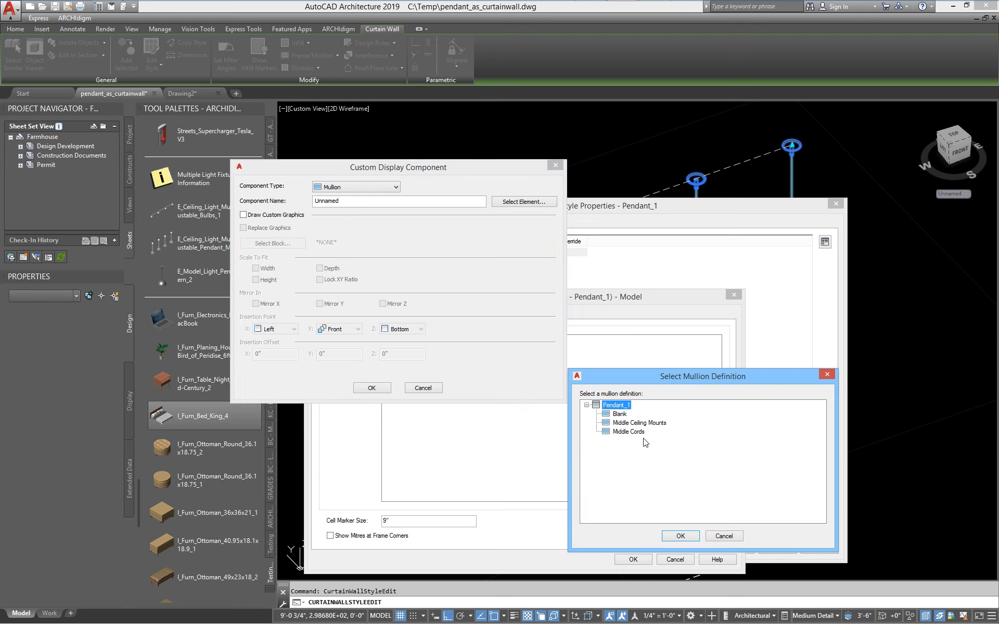
click(629, 432)
click(680, 536)
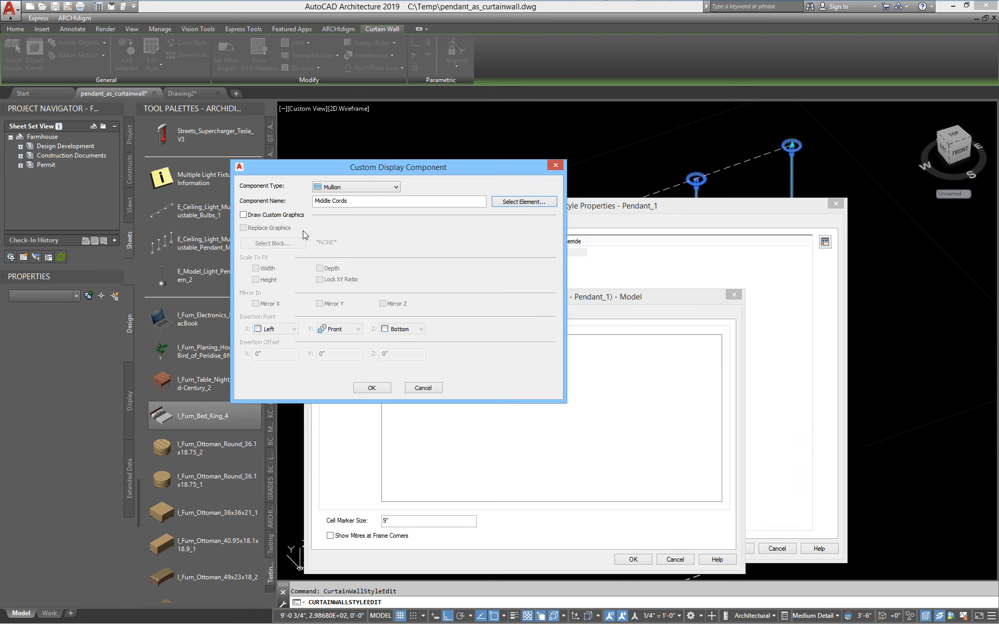
- Enable custom graphics for the Middle Cords component using the block e_ceiling_pendant_light_dome_only_modern_2_m
click(244, 215)
click(272, 243)
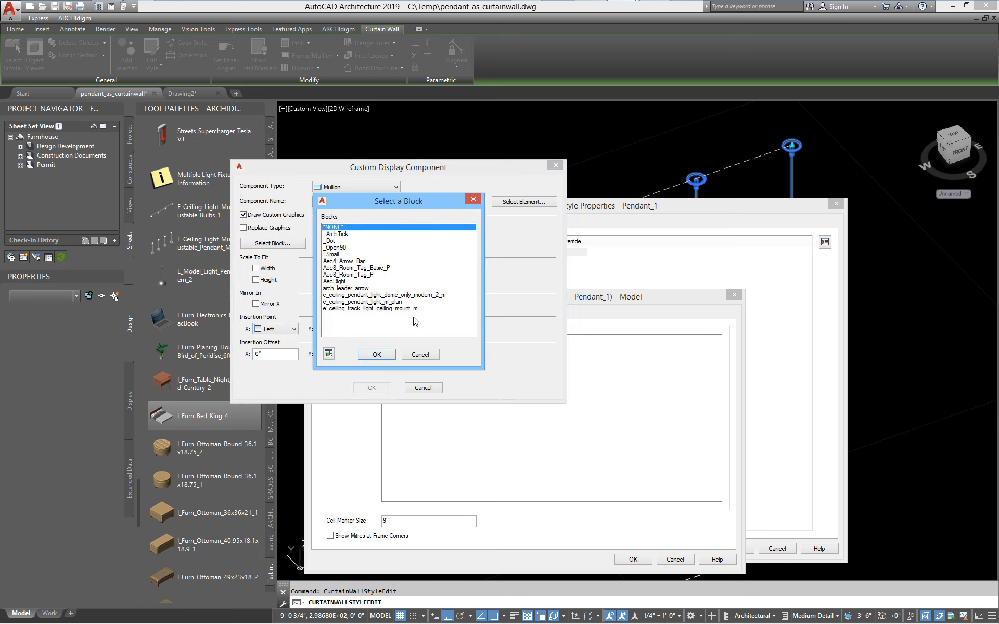
double_click(424, 295)
- Set the Middle Cords block's insertion point to Center in X and Center in Y, keeping Bottom in Z, and apply the style changes
click(281, 329)
click(273, 347)
click(339, 329)
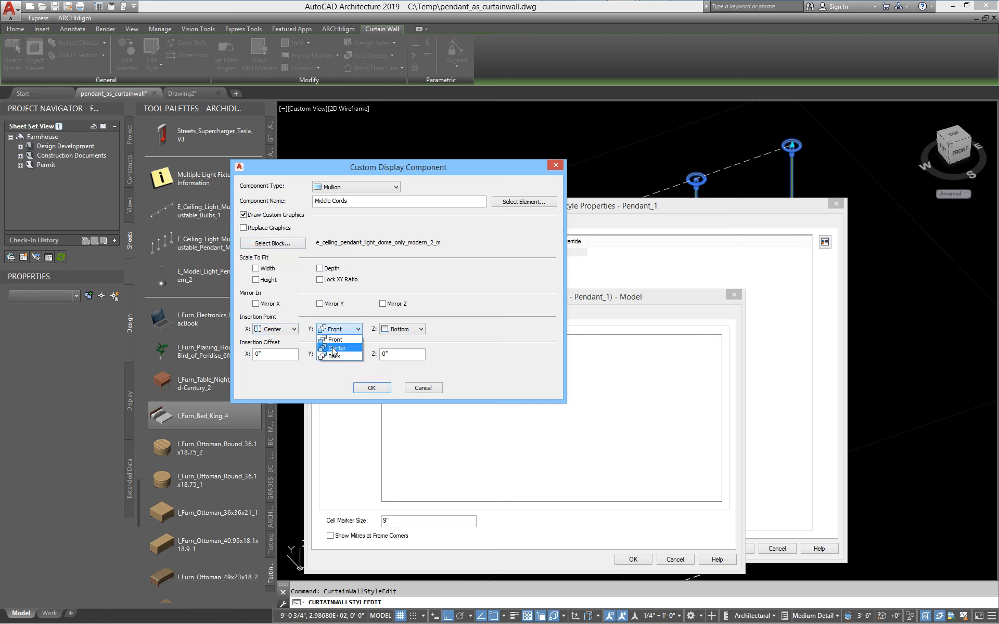
click(333, 349)
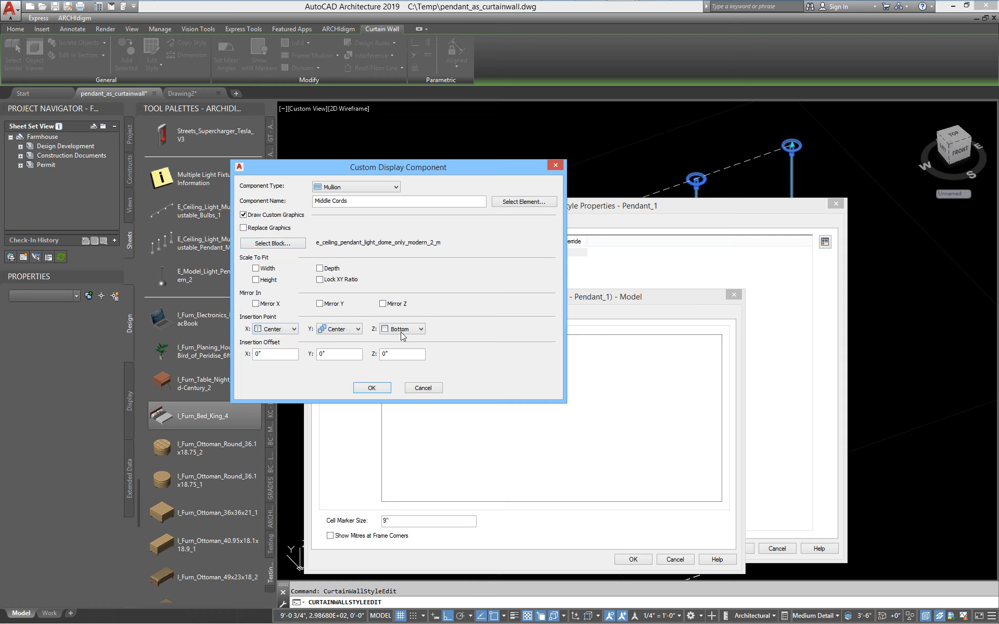
click(362, 388)
key(Return)
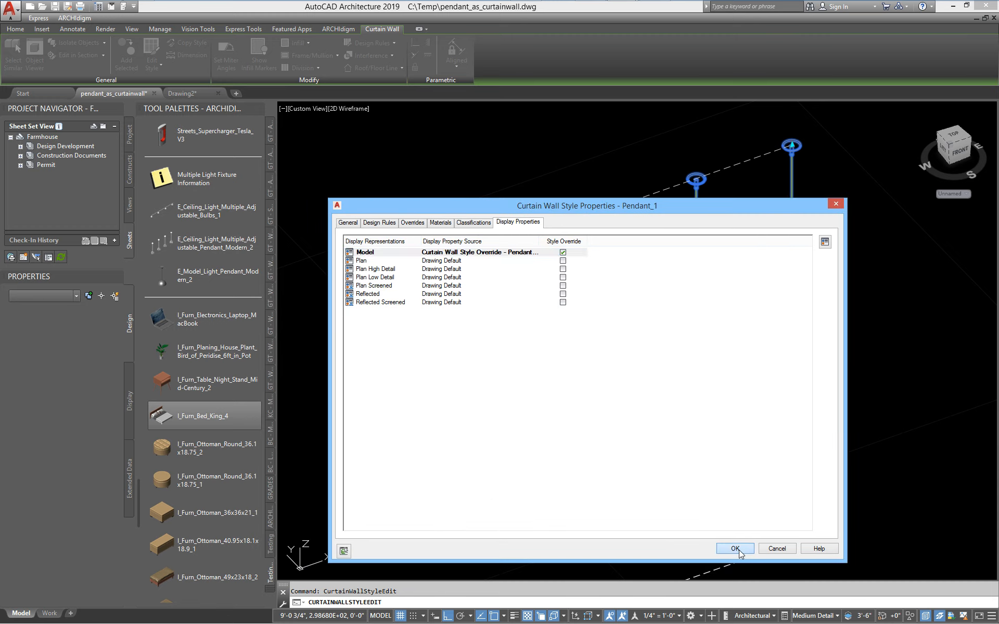
click(734, 548)
- Stretch the multiple-pendant curtain wall's height with its middle grip to about 6'-3 7/8"
scroll(705, 423, down, 3)
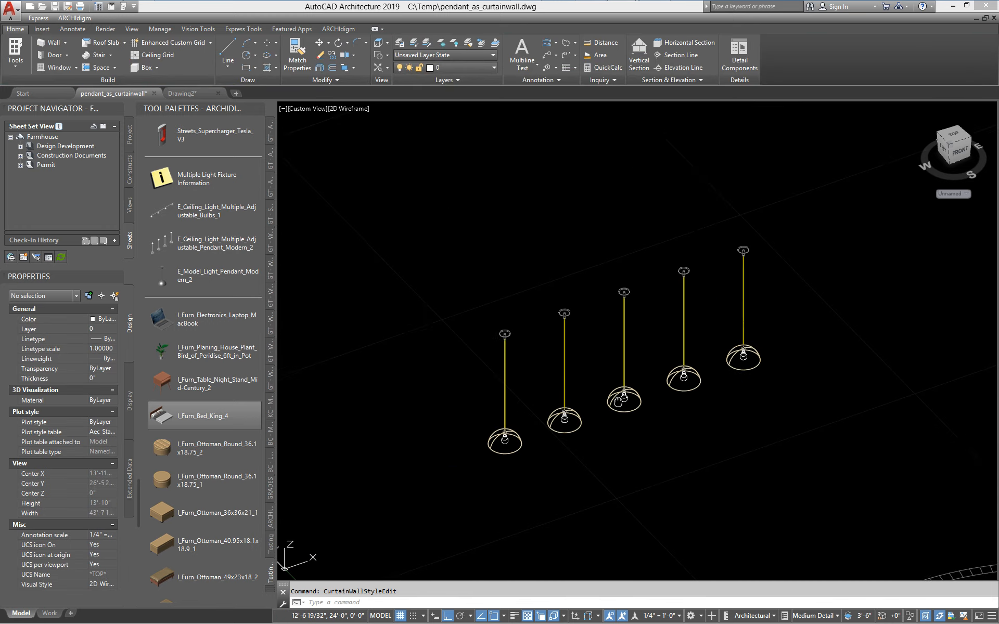
mouse_move(577, 406)
middle_down()
mouse_move(587, 382)
mouse_move(563, 283)
middle_up()
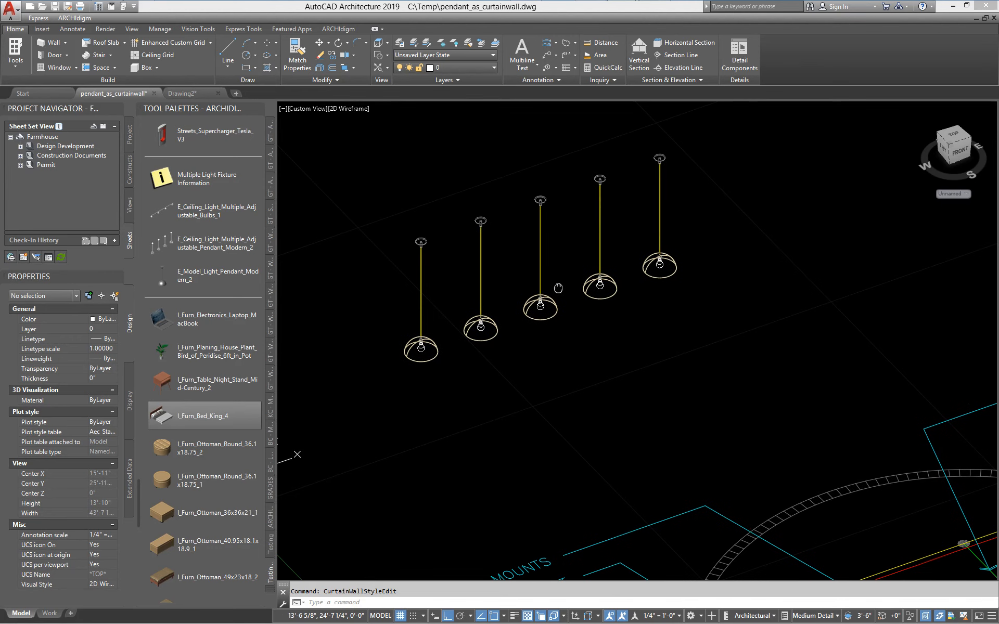
click(554, 312)
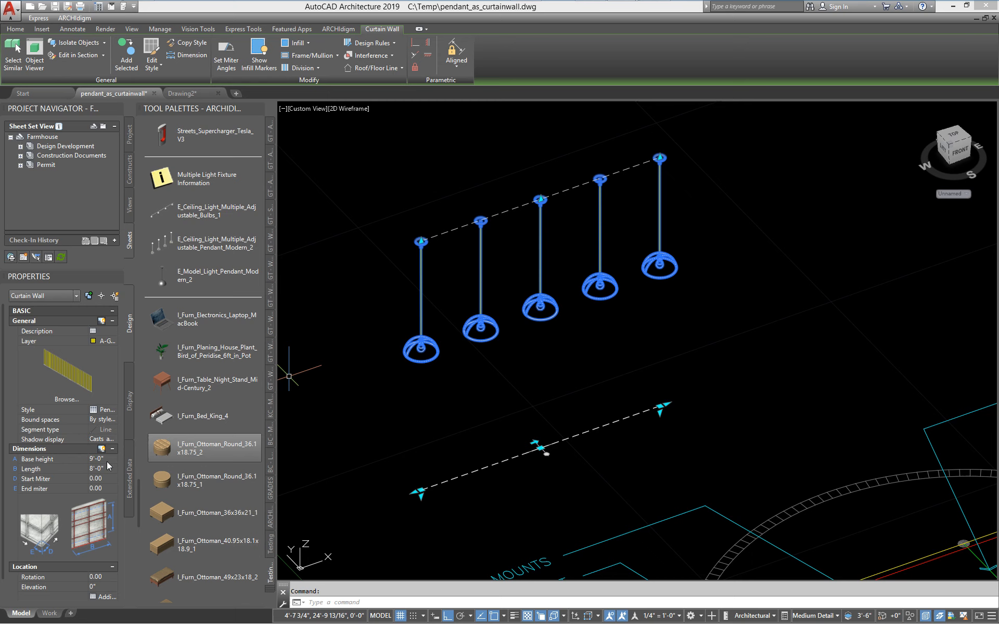
click(541, 199)
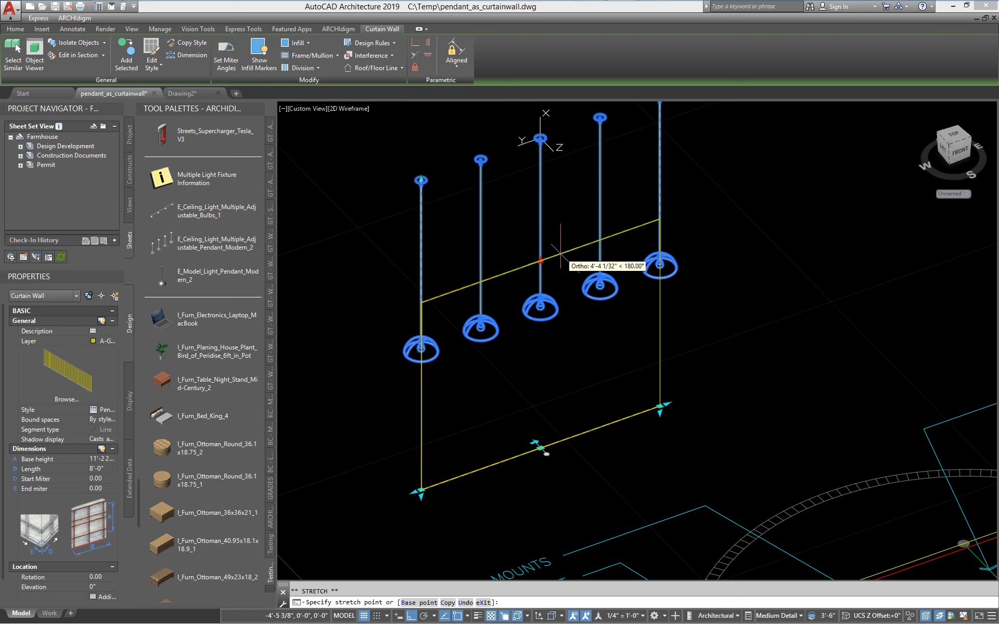
click(540, 274)
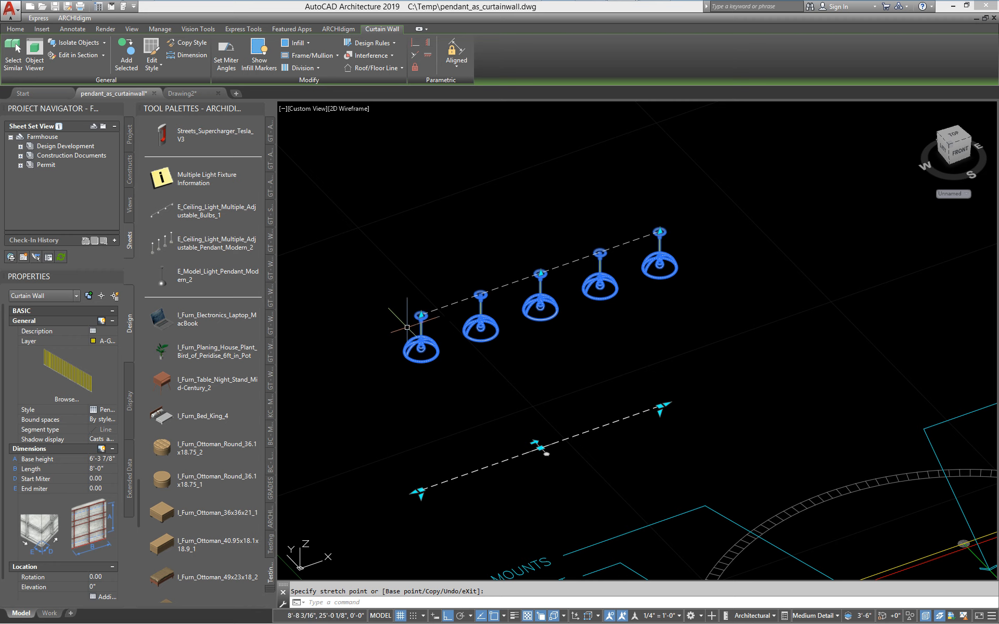
- Set the pendant curtain wall's base height to 8' and clear the selection
click(102, 459)
text(8)
key(Return)
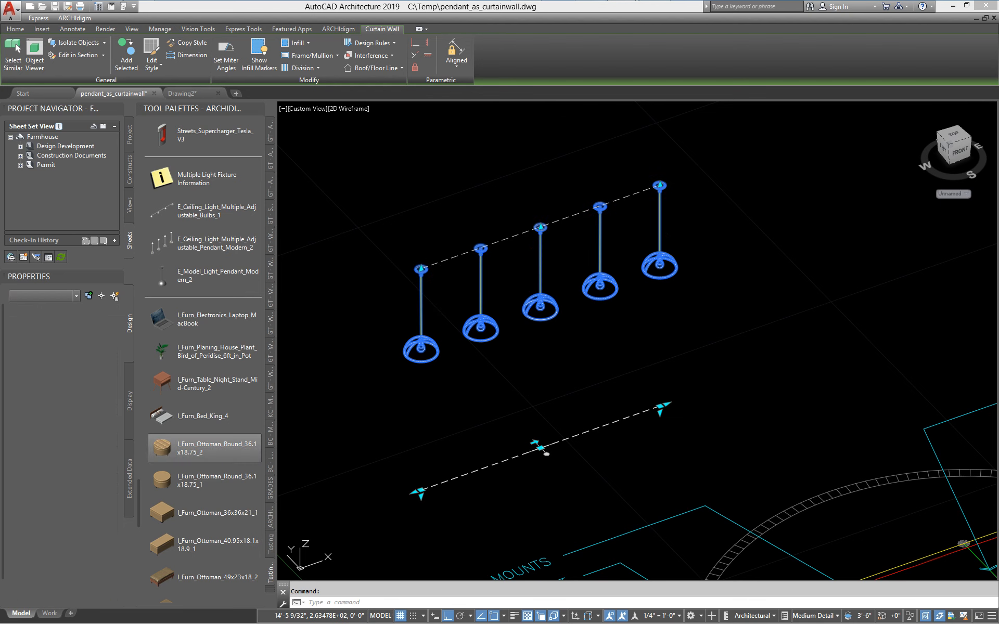
key(Escape)
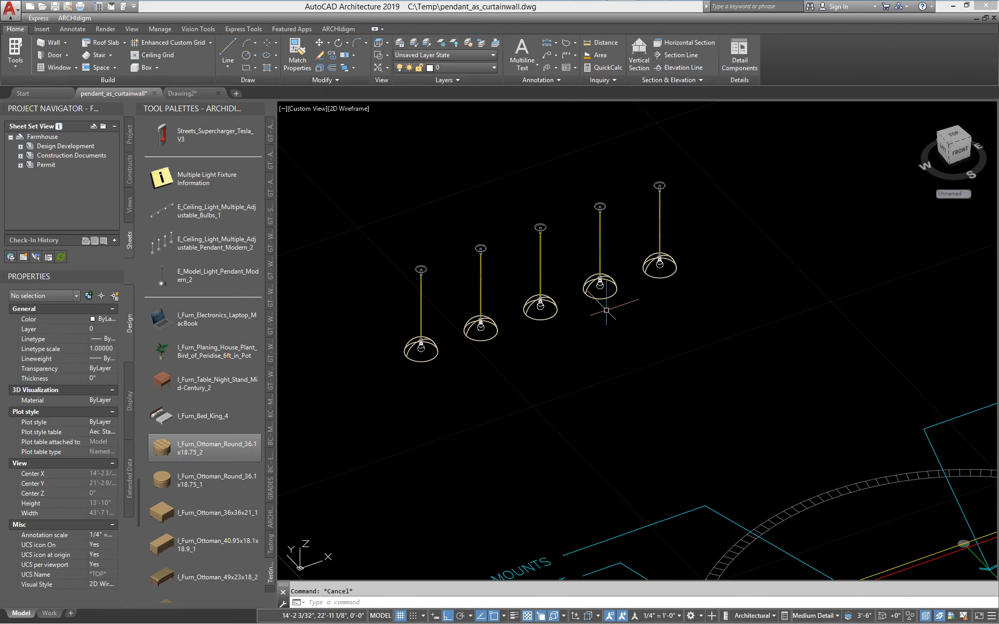
- In the pendant's curtain wall style, set gridline 2 of the Fixture Heights division to a 5' offset from Grid Bottom
click(541, 315)
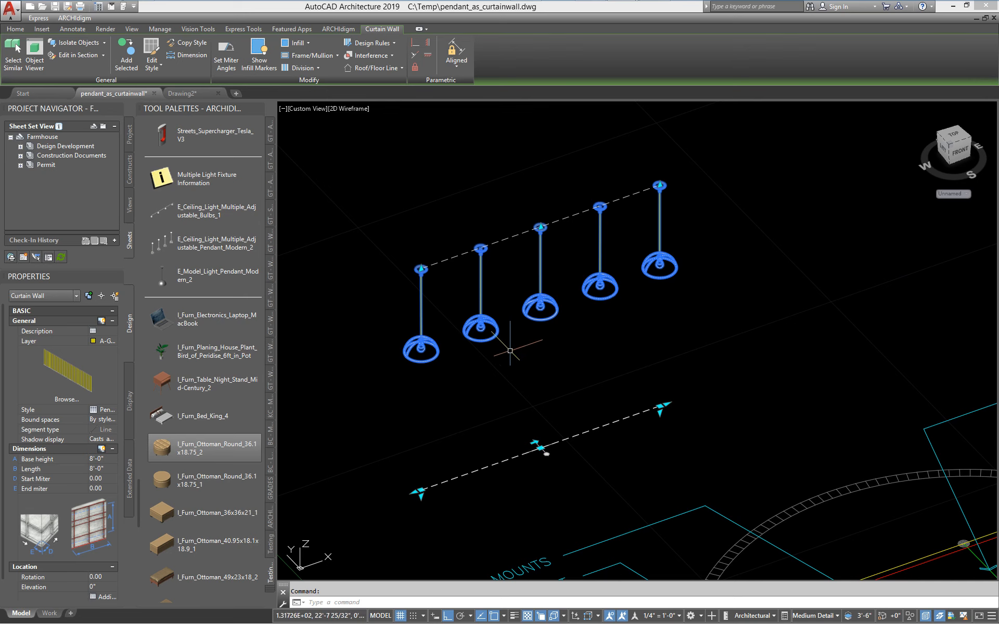
right_click(504, 376)
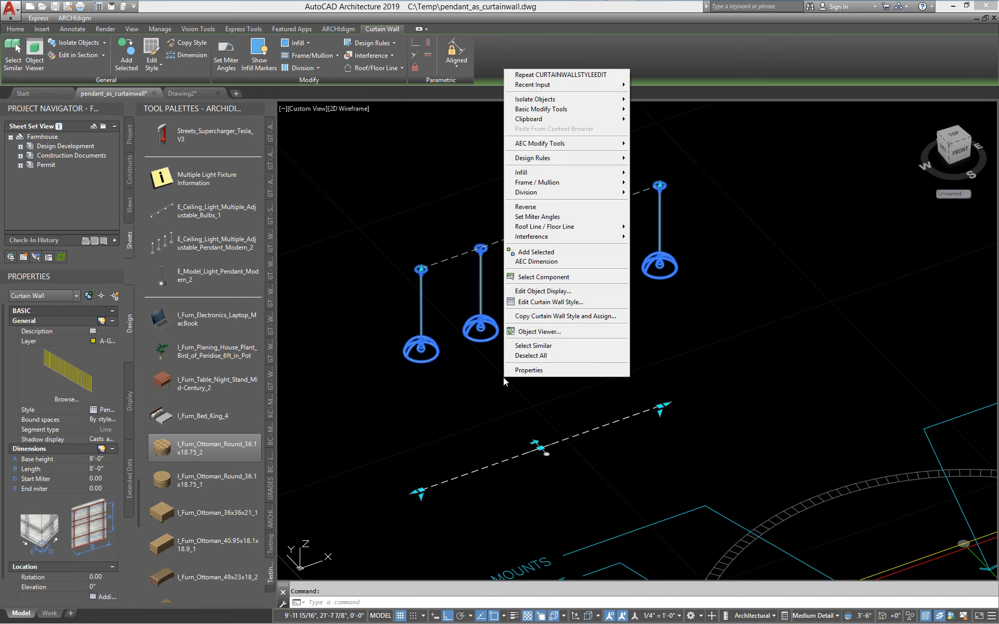
click(552, 305)
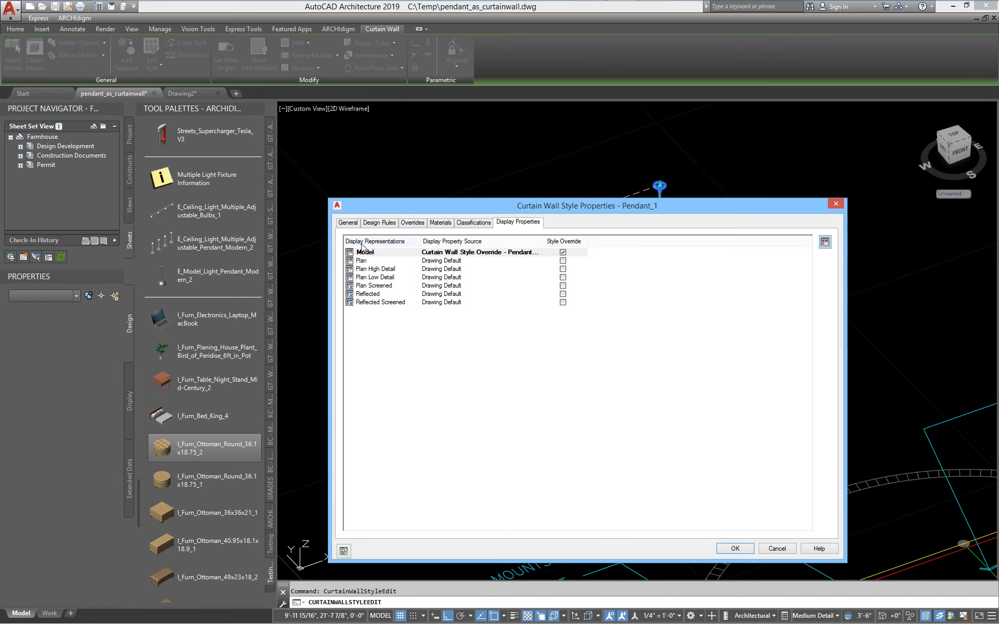
click(374, 224)
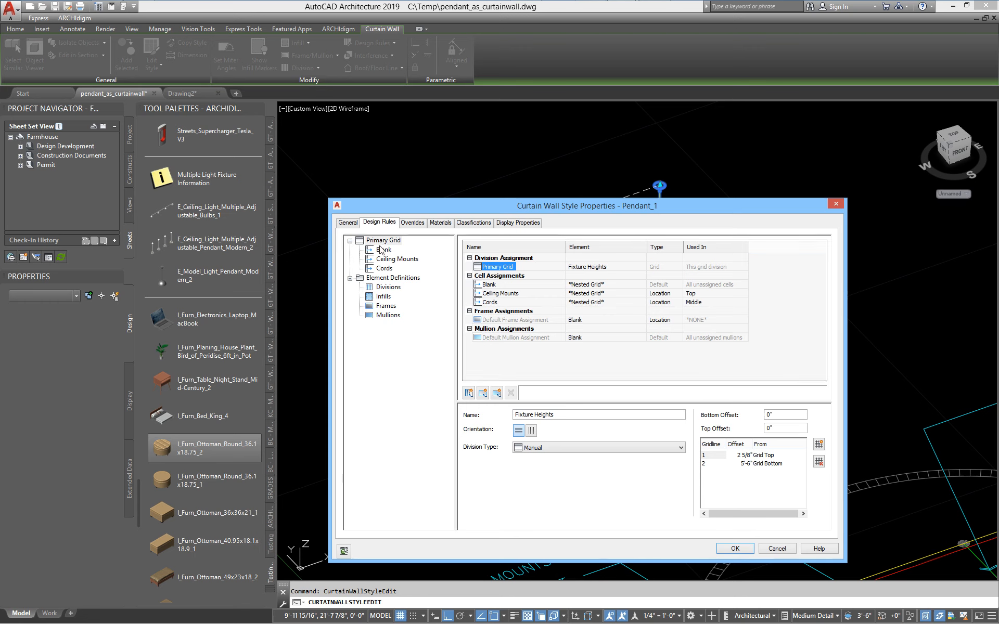
click(733, 464)
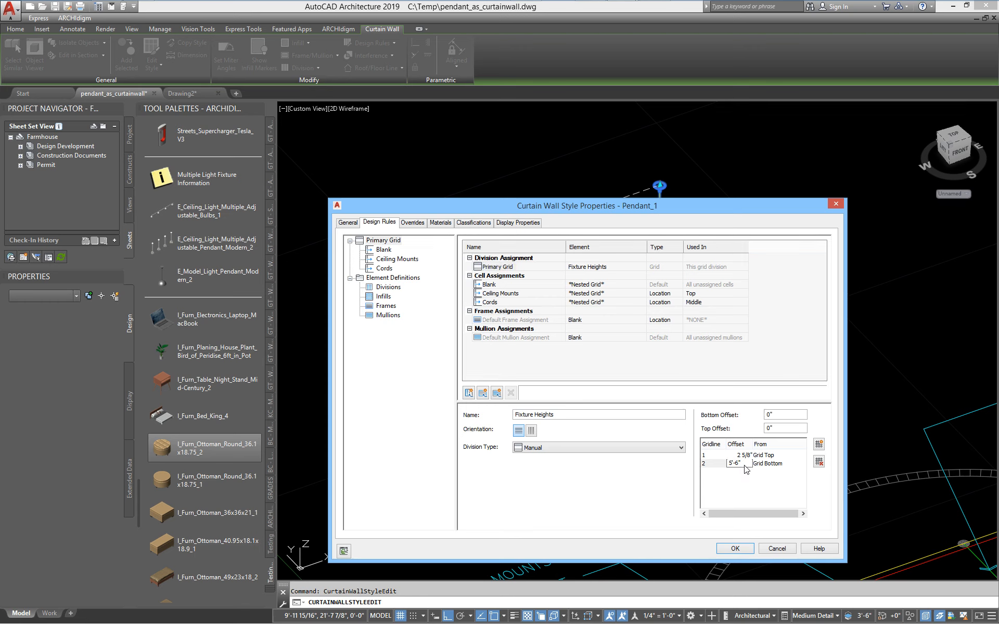
text(5')
click(731, 549)
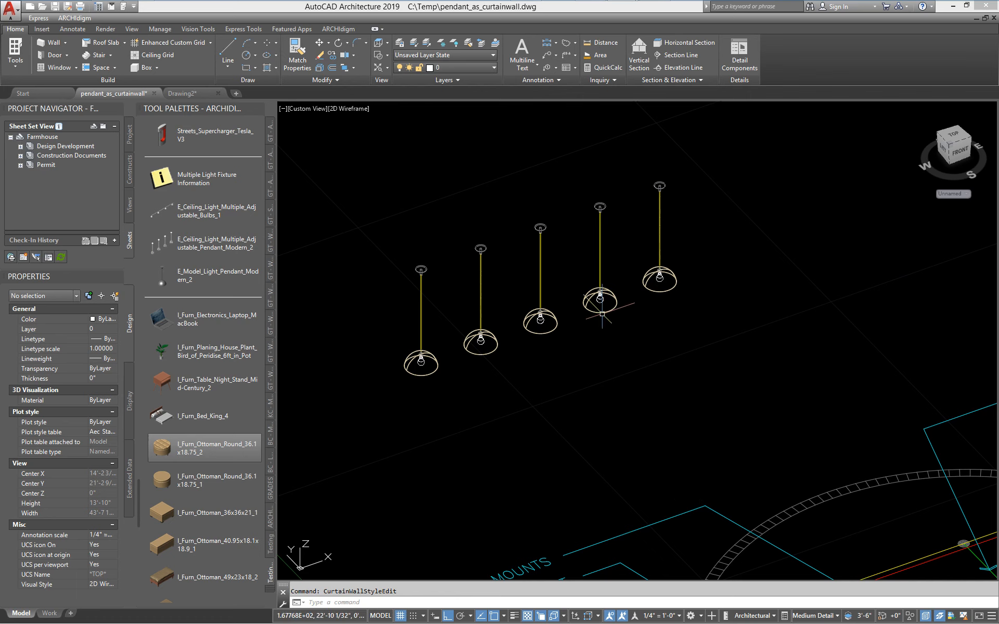
- Switch the drawing to the Top view and show the empty area above the labelled diagram
scroll(605, 317, down, 1)
scroll(605, 317, up, 2)
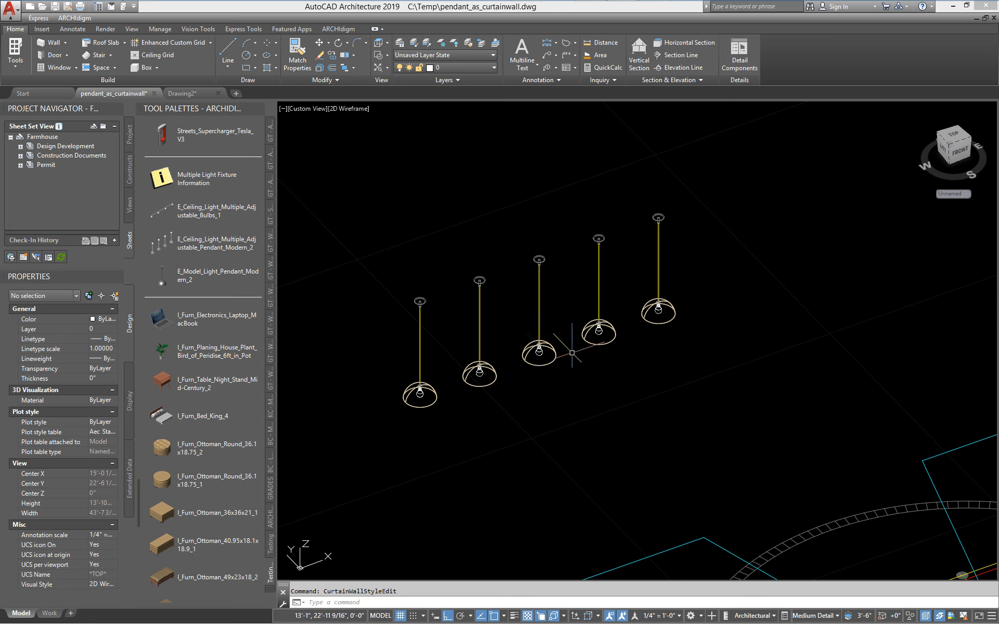
click(131, 30)
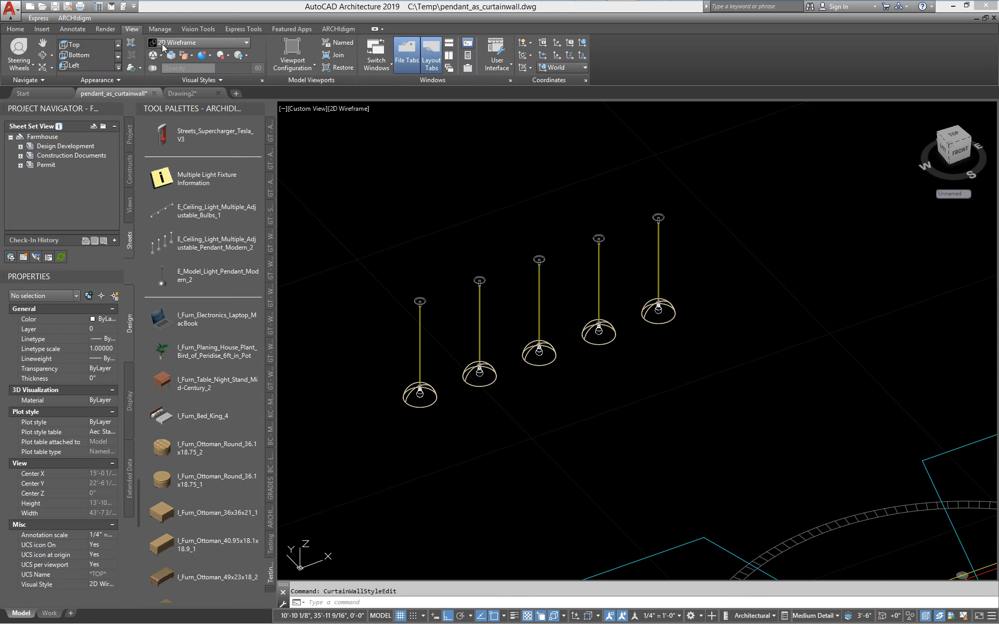
click(73, 45)
middle_drag(486, 488, 496, 575)
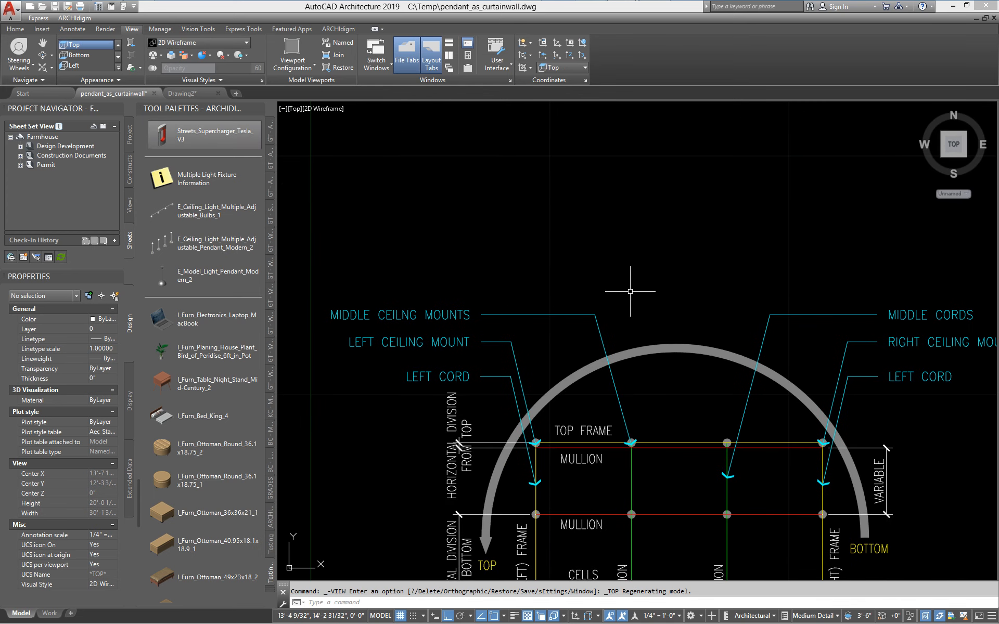
middle_drag(629, 291, 618, 352)
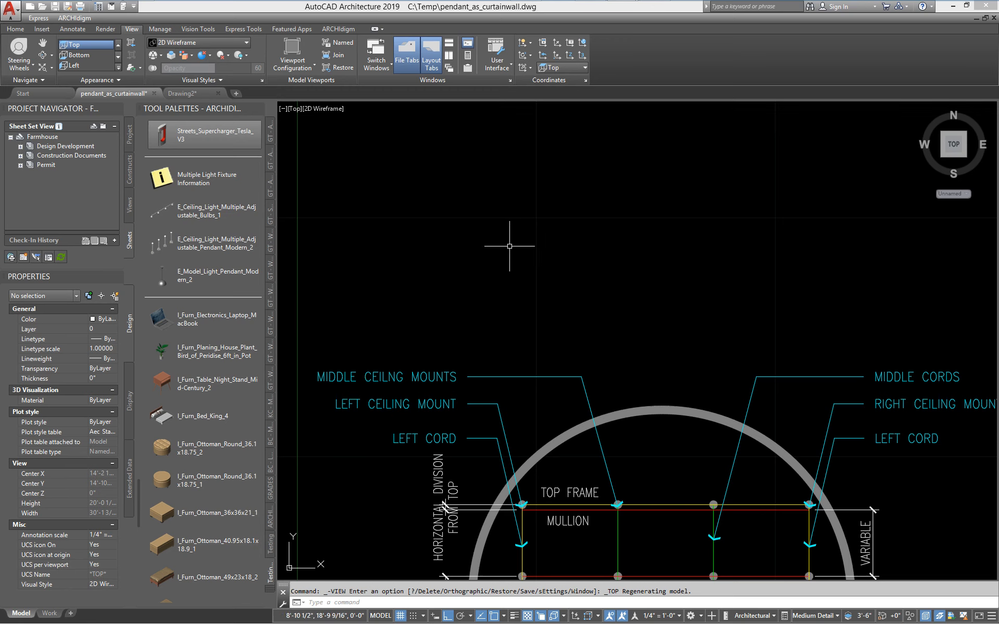
- Open the Pendant_1 style in the Style Manager and enable a style override for its Plan display representation
text(curtainwallstyle)
key(Return)
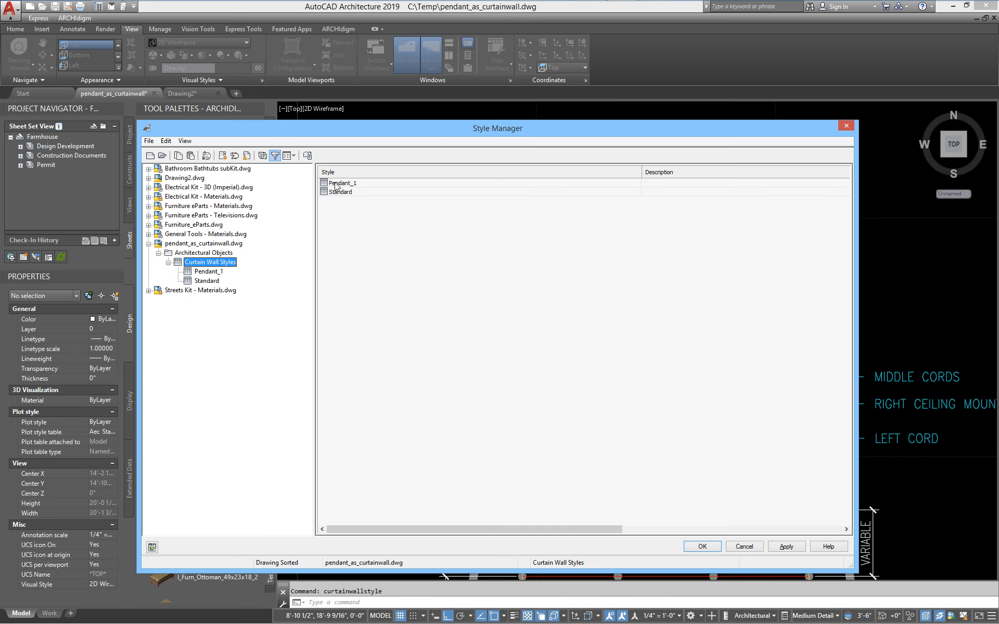
double_click(336, 185)
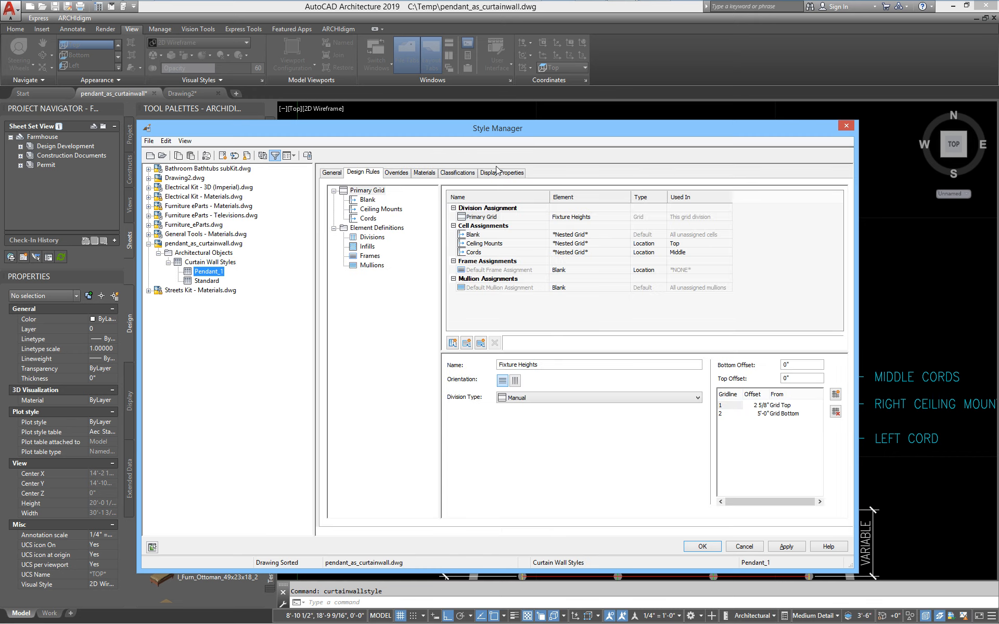
click(502, 176)
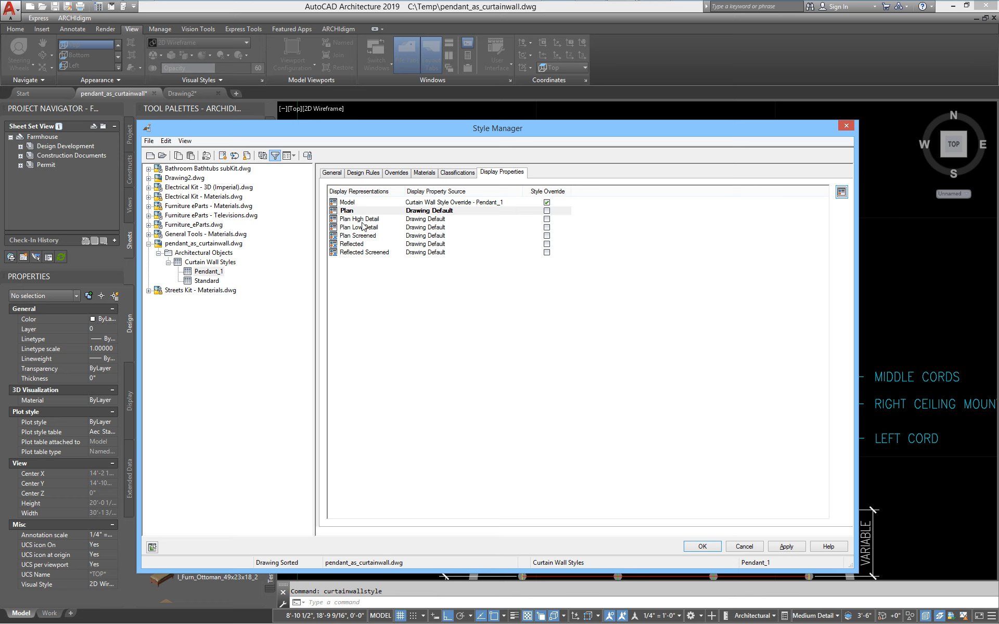
click(547, 212)
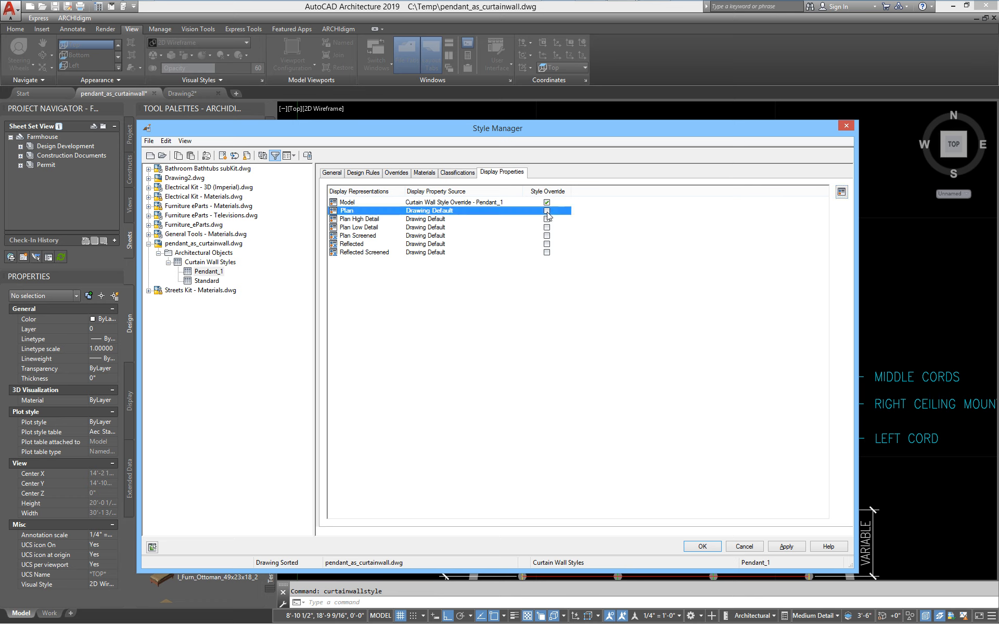
- Override the display configuration cut plane for the Plan representation with a cut plane height of 7'
click(479, 314)
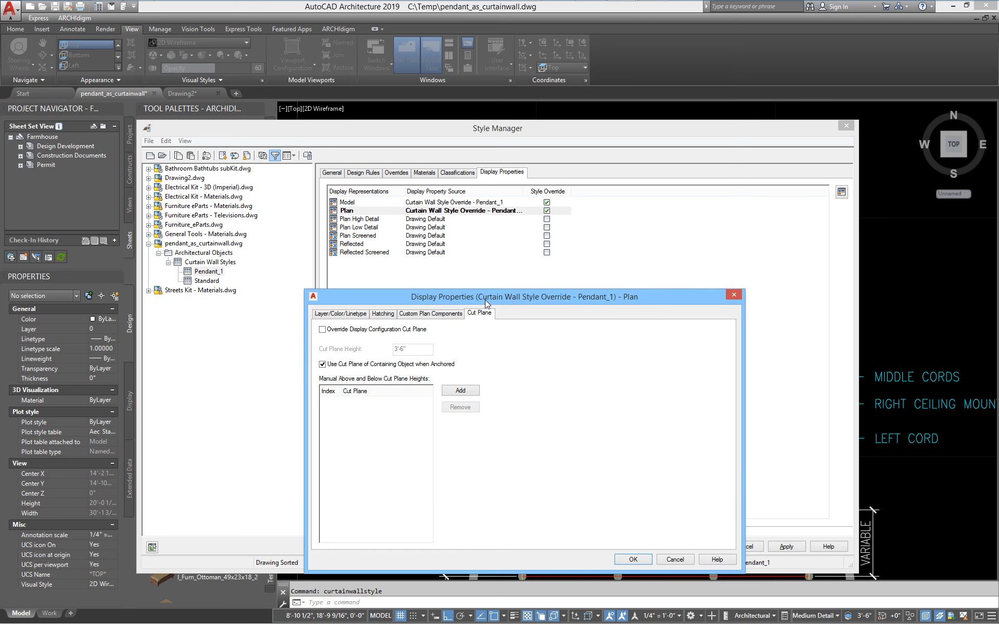
drag(491, 290, 493, 149)
click(323, 190)
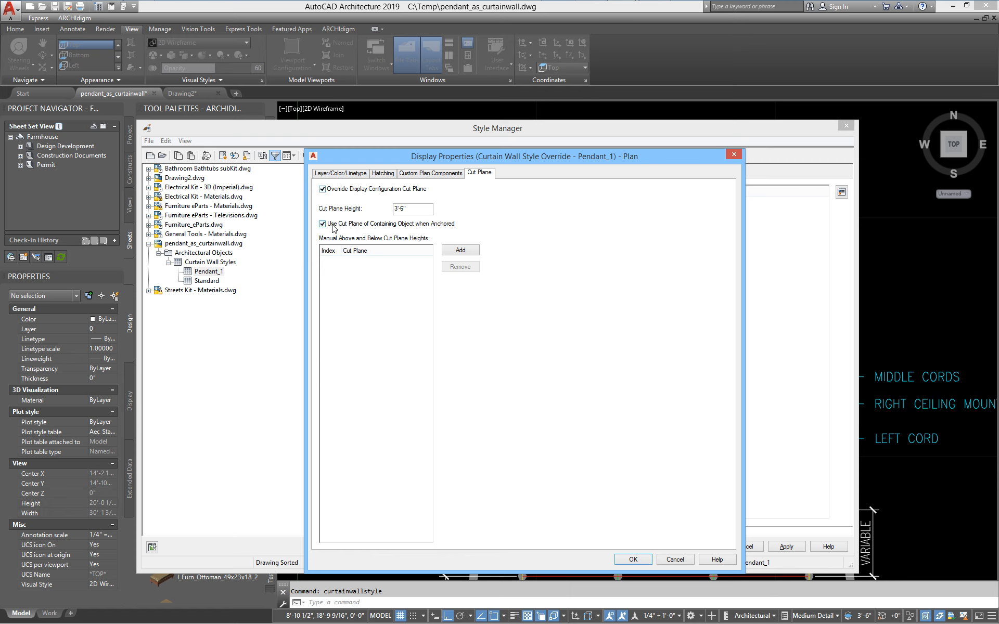
key(Tab)
text(7')
- Add a custom plan component of type Frame linked to the Start Cord frame definition
click(431, 176)
click(366, 200)
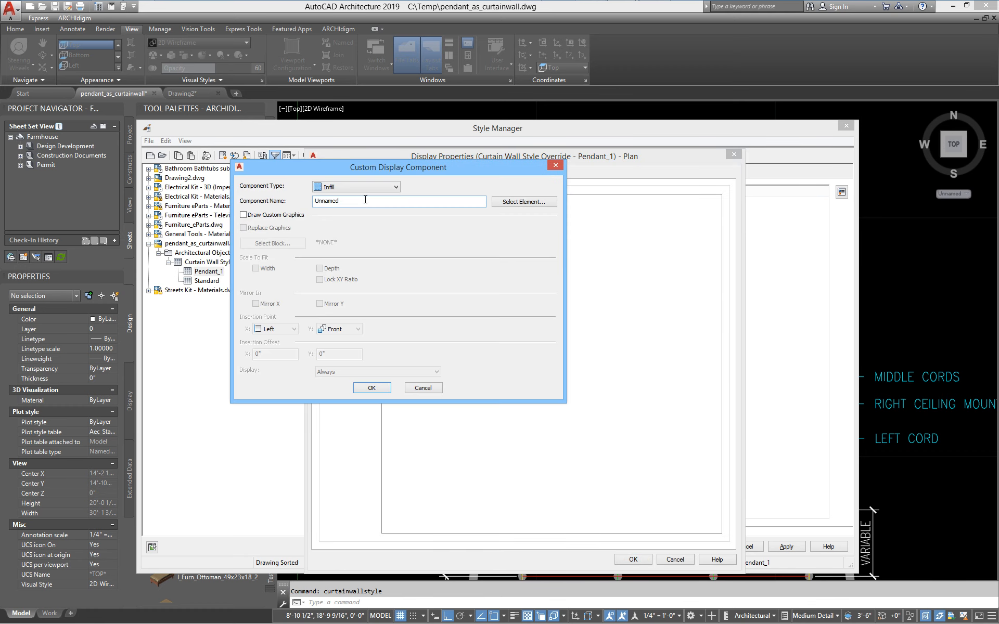
click(361, 189)
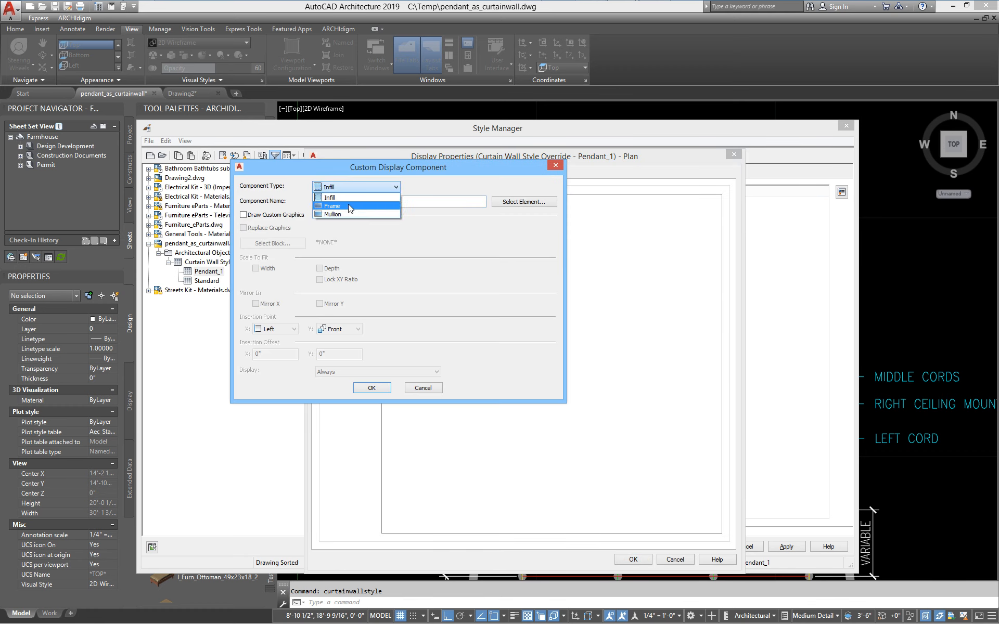
click(372, 203)
click(518, 202)
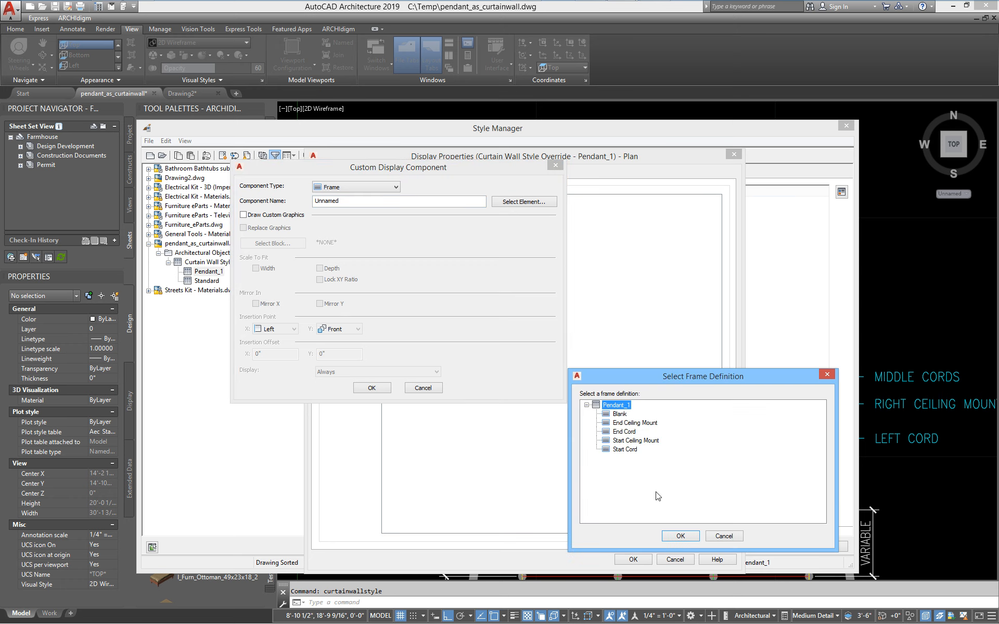
click(627, 450)
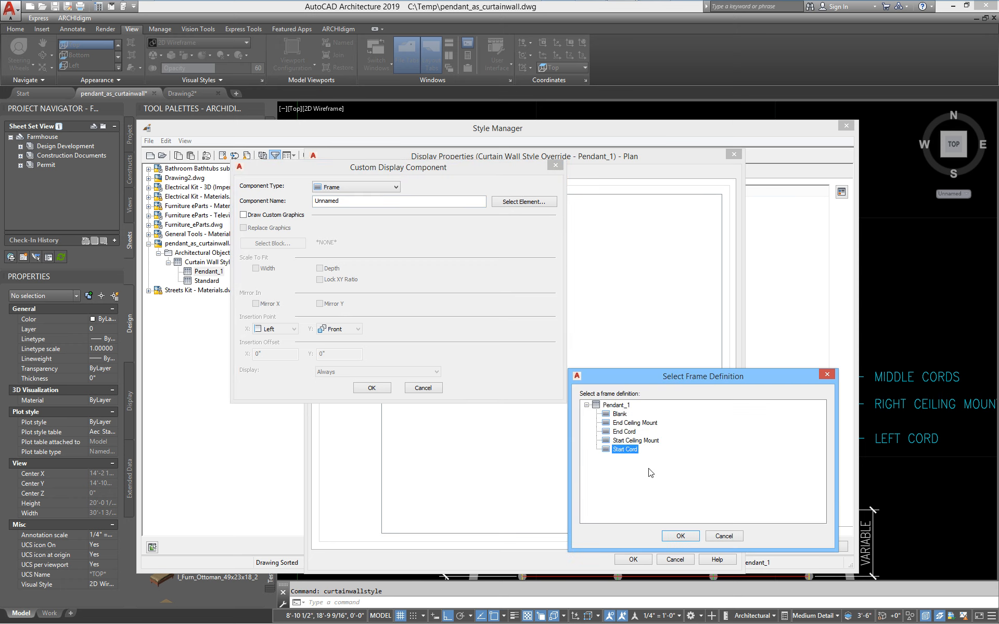
click(680, 536)
- Enable custom graphics for the Start Cord component, replacing its graphics with the block e_ceiling_pendant_light_m_plan
click(262, 215)
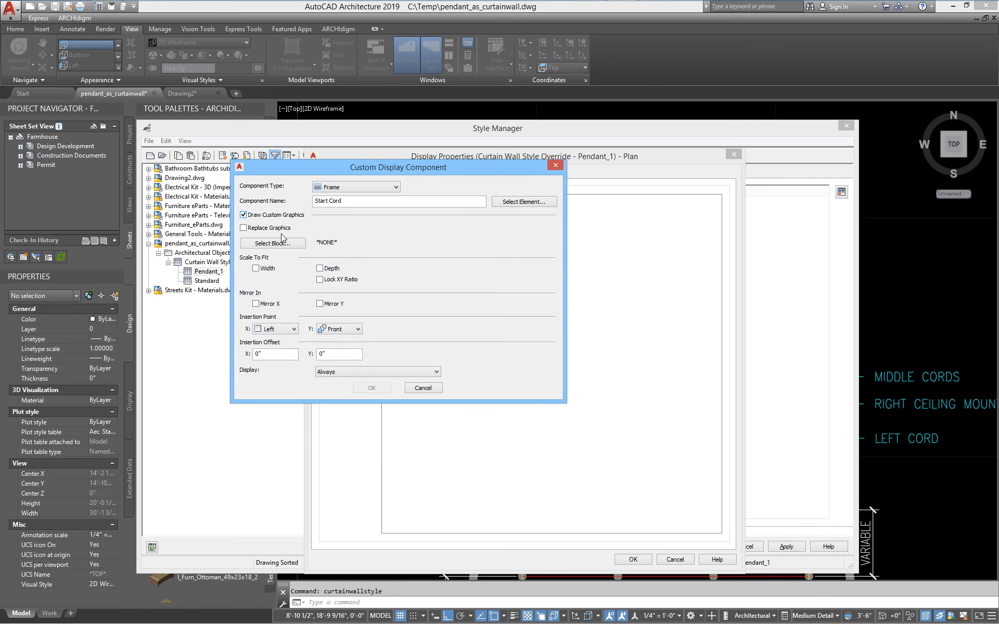
click(244, 229)
click(281, 244)
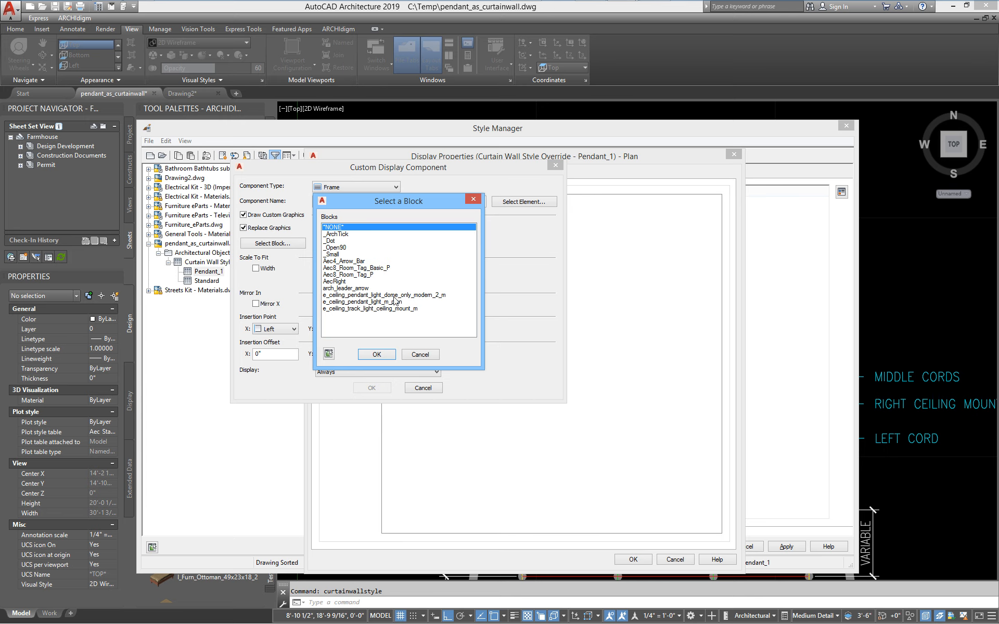
click(387, 302)
click(376, 355)
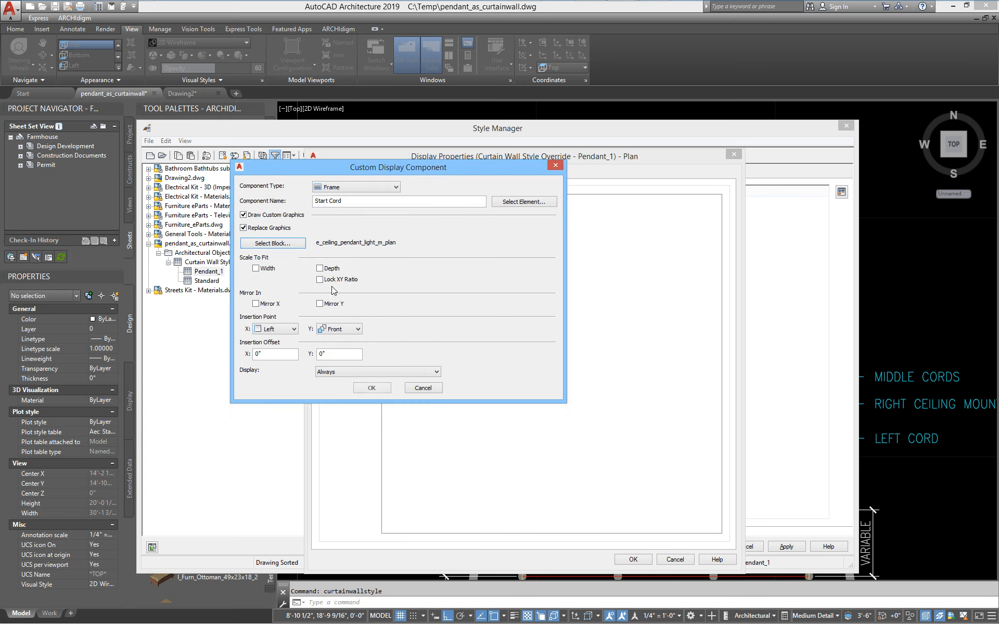
- Set the Start Cord plan block's insertion point to Center in X and Center in Y, and accept the component
click(273, 329)
click(271, 345)
click(340, 330)
click(337, 337)
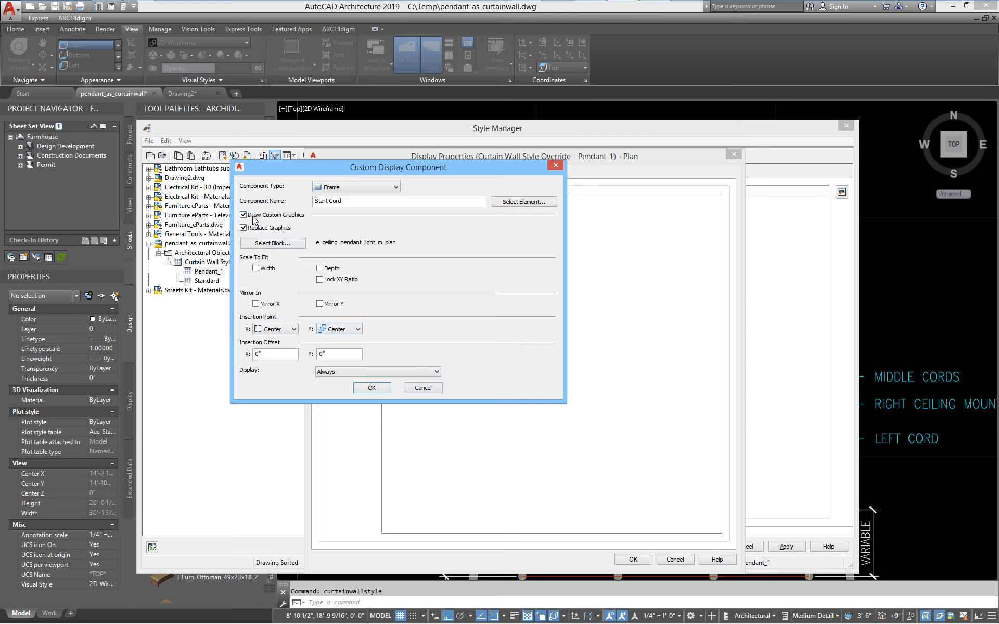
click(364, 388)
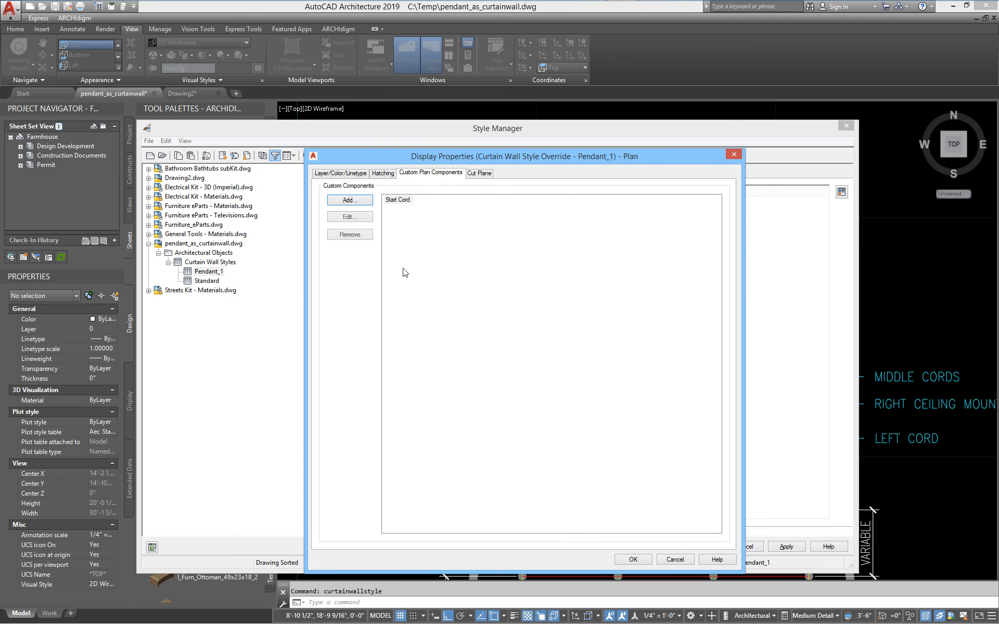
- Add a custom plan component of type Frame linked to the End Cord frame definition
click(346, 202)
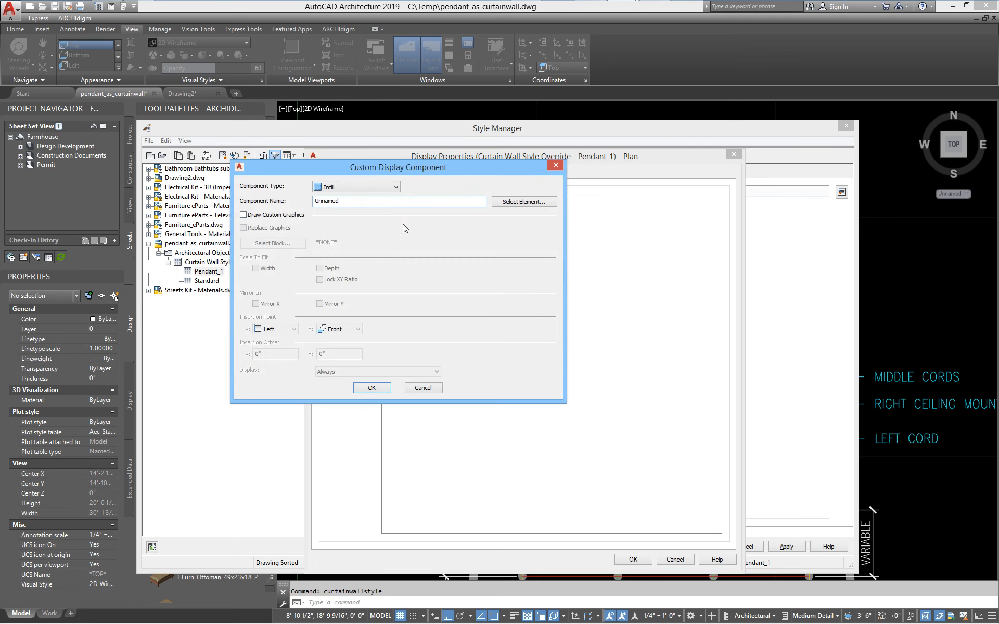
click(370, 189)
click(333, 206)
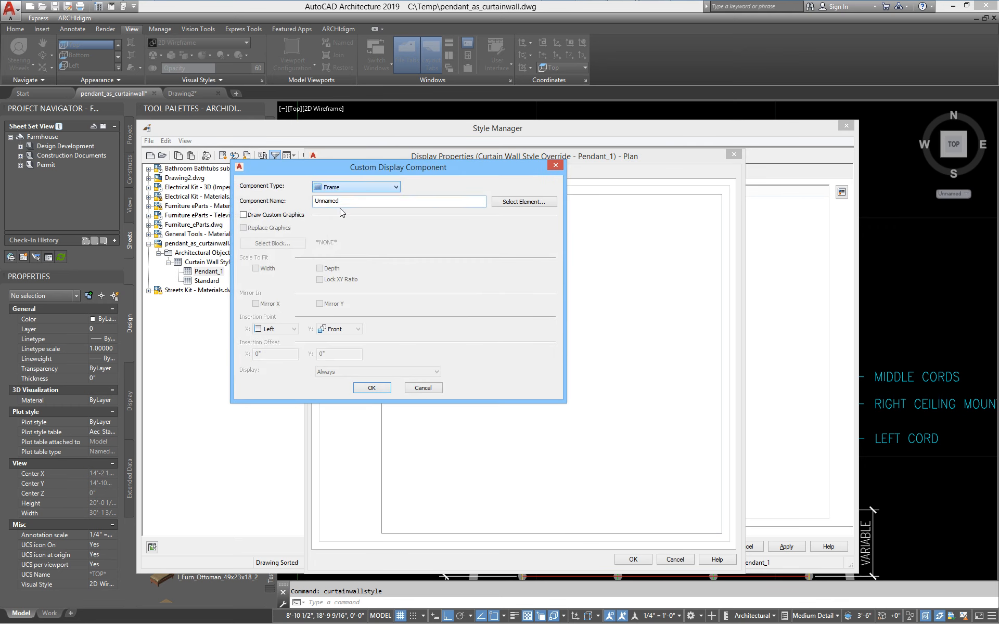
click(520, 202)
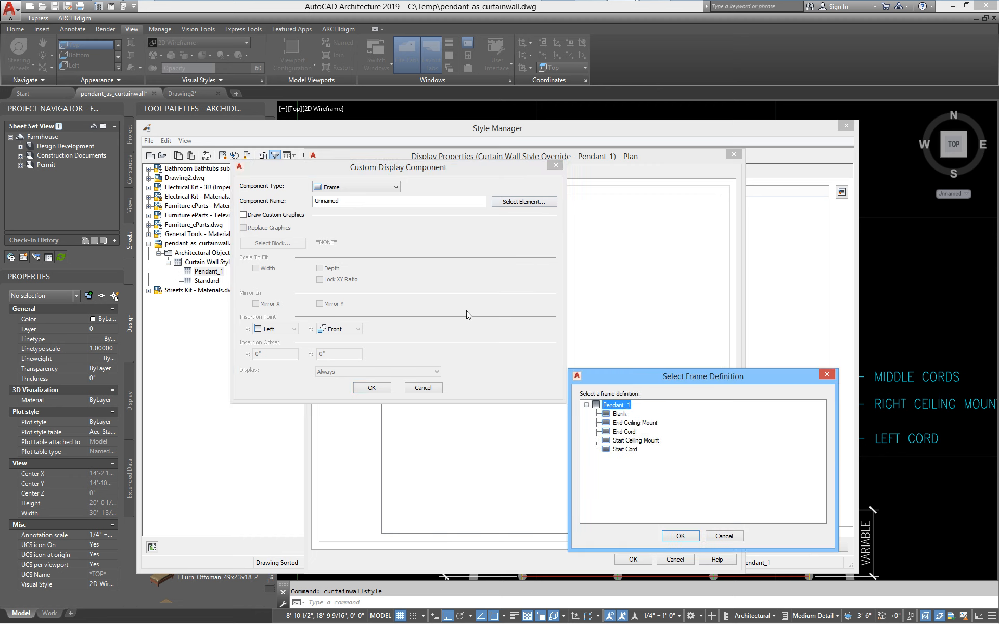
click(629, 433)
click(675, 538)
- Enable custom graphics for the End Cord component, replacing its graphics with the block e_ceiling_pendant_light_m_plan
click(258, 217)
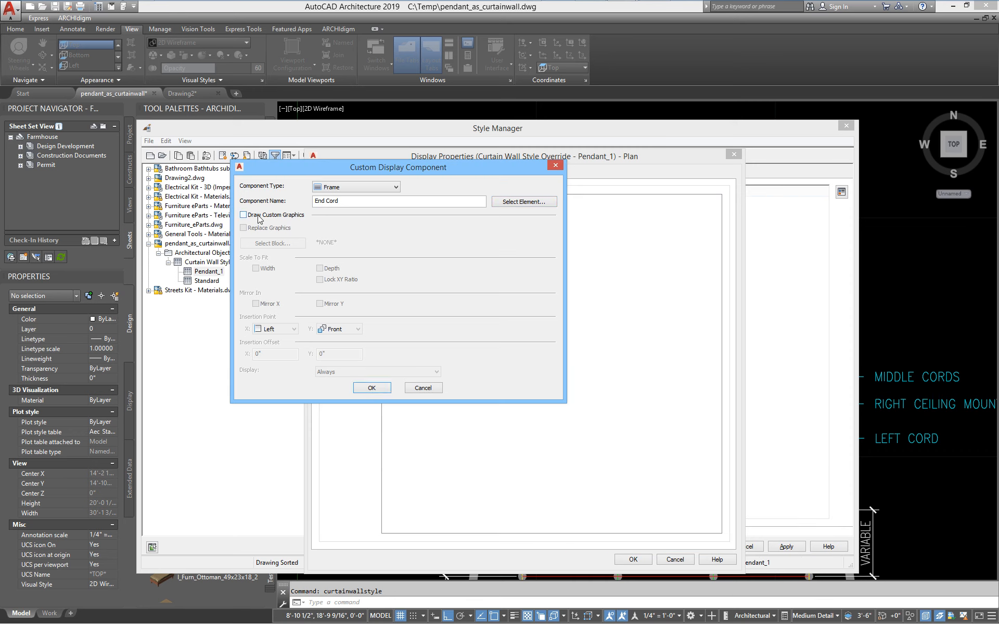
click(262, 228)
click(276, 246)
click(398, 303)
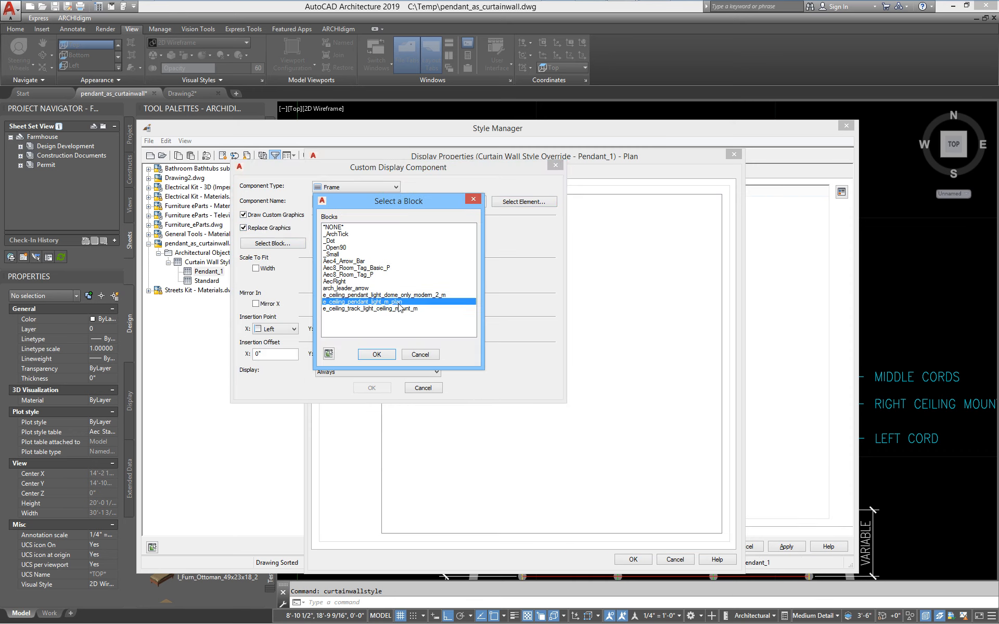
click(376, 354)
- Set the End Cord plan block's insertion point to Center in X and Center in Y, and accept the component
click(276, 329)
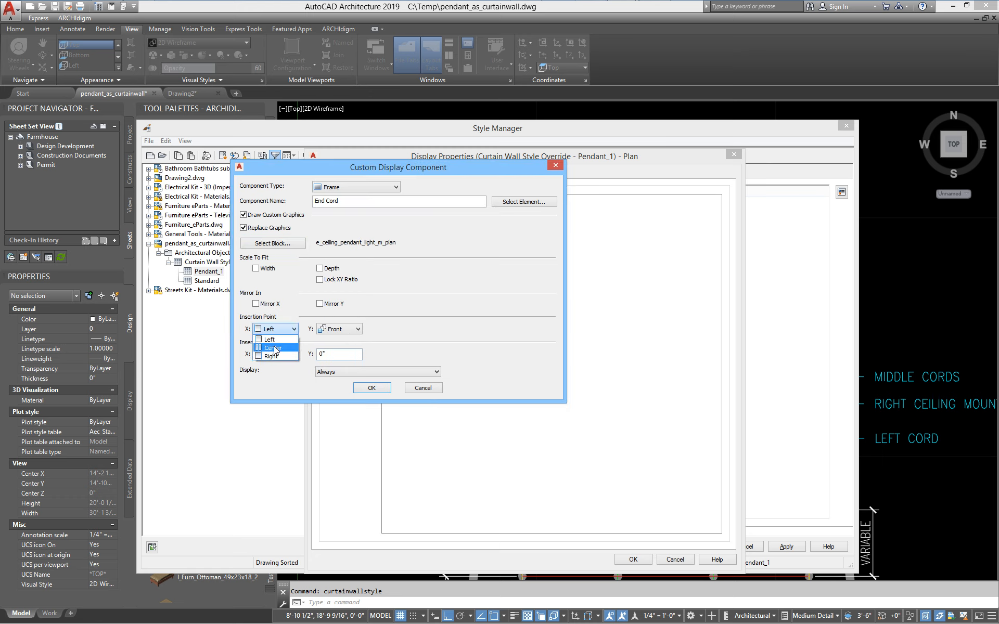
click(270, 345)
click(338, 330)
click(333, 345)
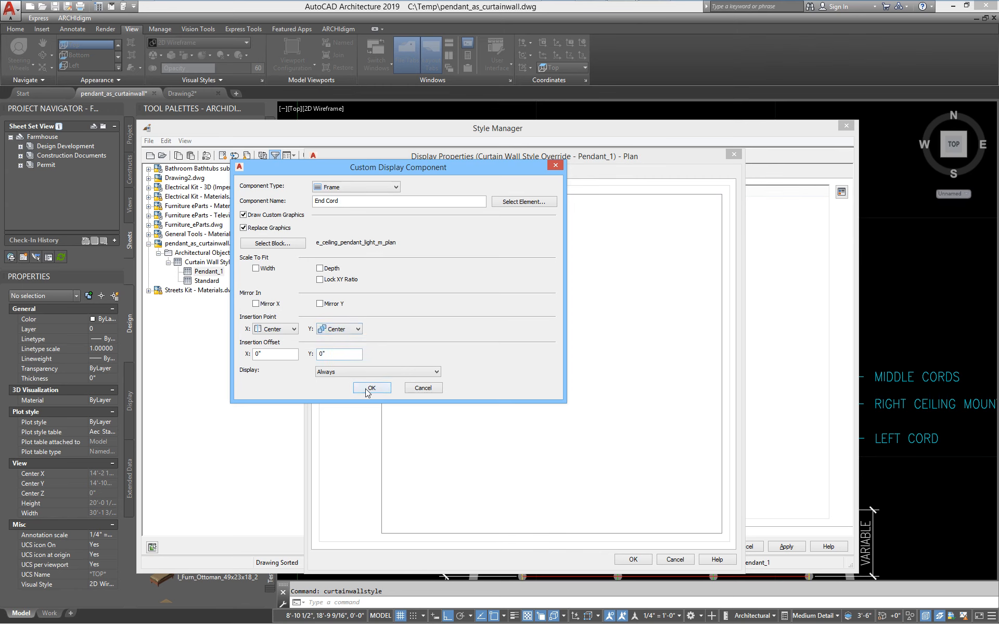
click(372, 388)
- Add a custom plan component of type Mullion linked to the Middle Cords mullion definition
click(347, 201)
click(340, 186)
click(359, 214)
click(514, 205)
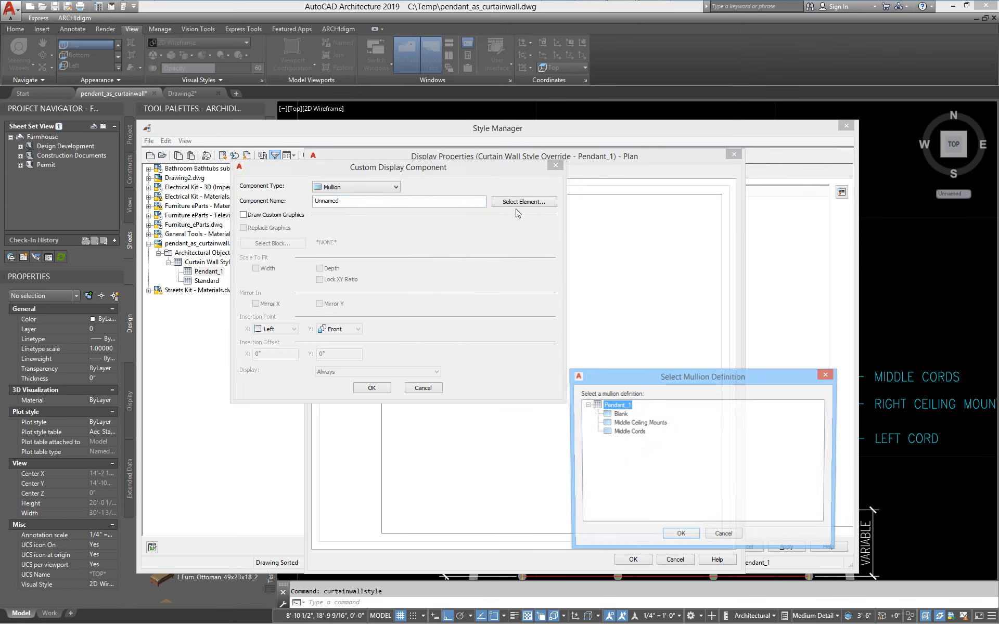
click(629, 432)
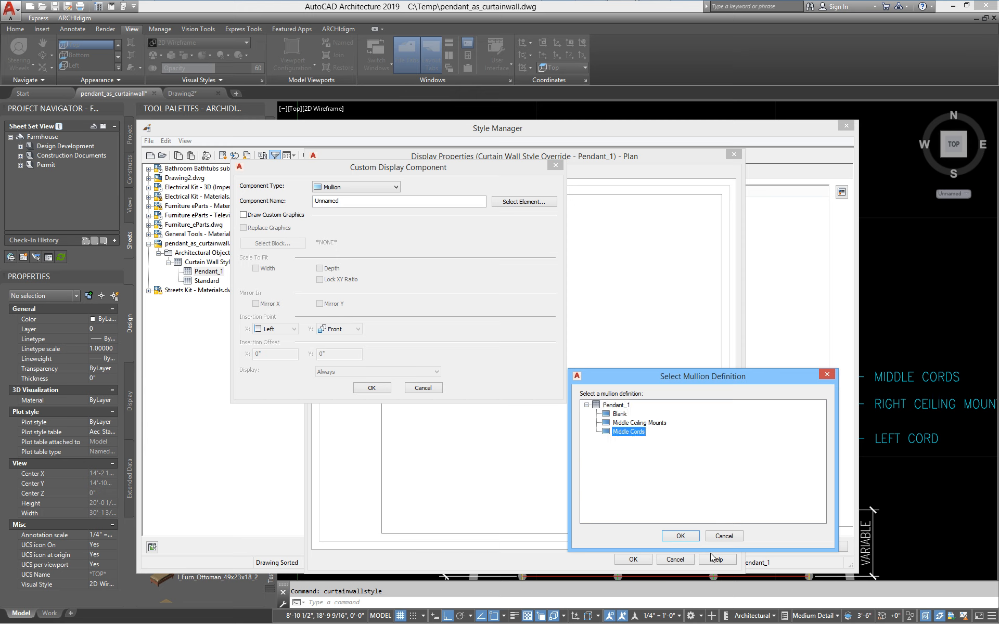
click(679, 537)
- Enable custom graphics for the Middle Cords component, replacing its graphics with the block e_ceiling_pendant_light_m_plan
click(243, 215)
click(243, 228)
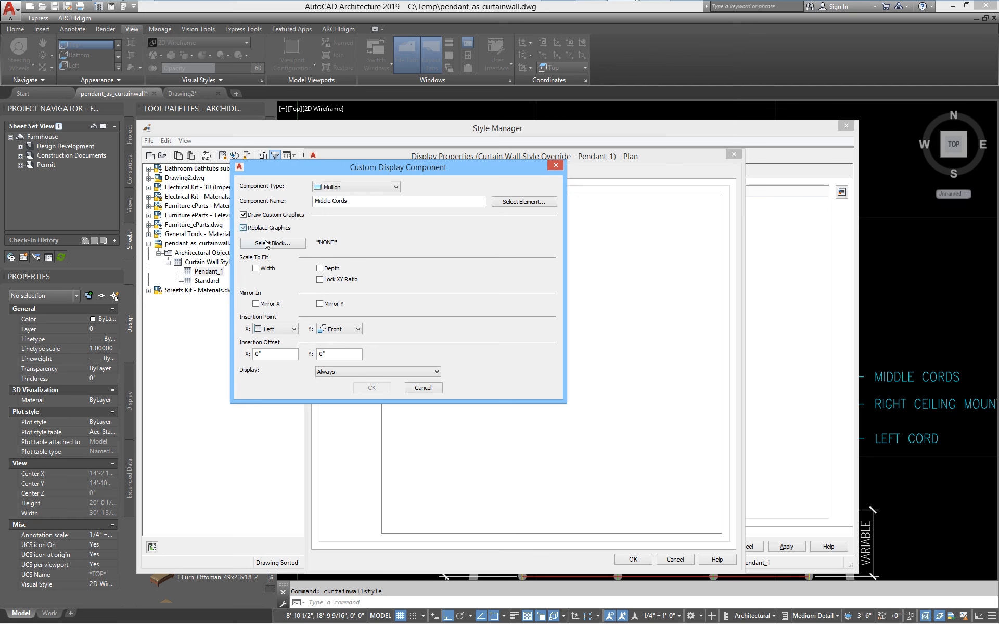
click(272, 243)
click(398, 303)
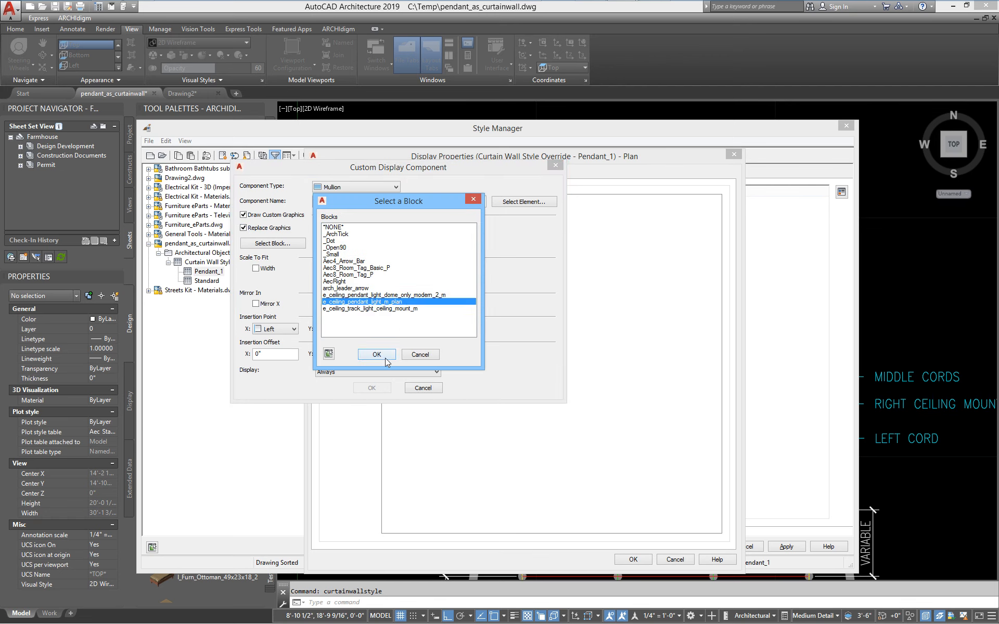
click(377, 355)
- Set the Middle Cords plan block's insertion point to Center in X and Y, and accept the component and all style changes
click(276, 329)
click(272, 347)
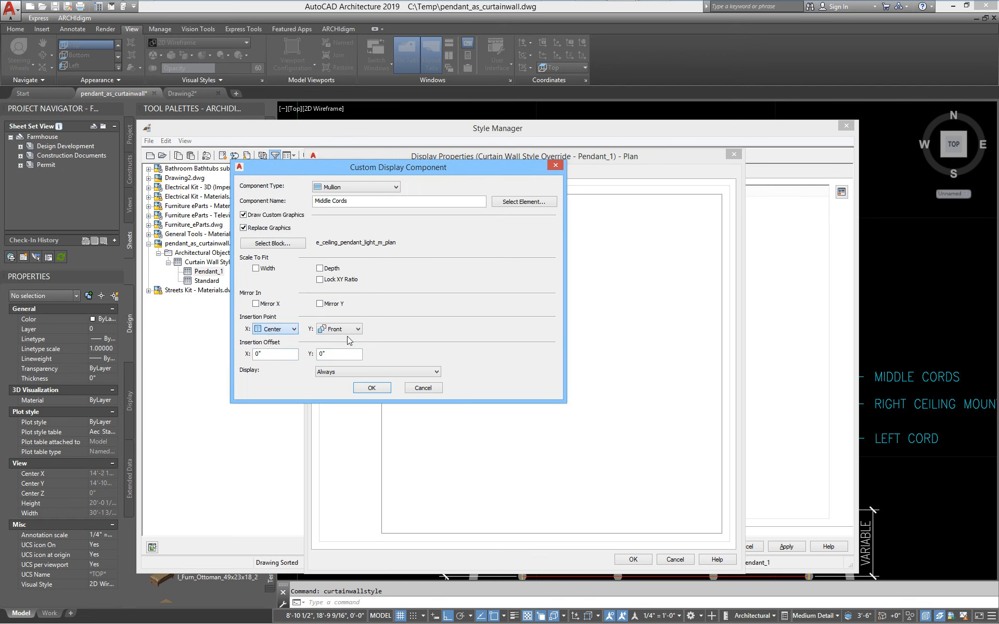
click(345, 329)
click(342, 347)
click(371, 388)
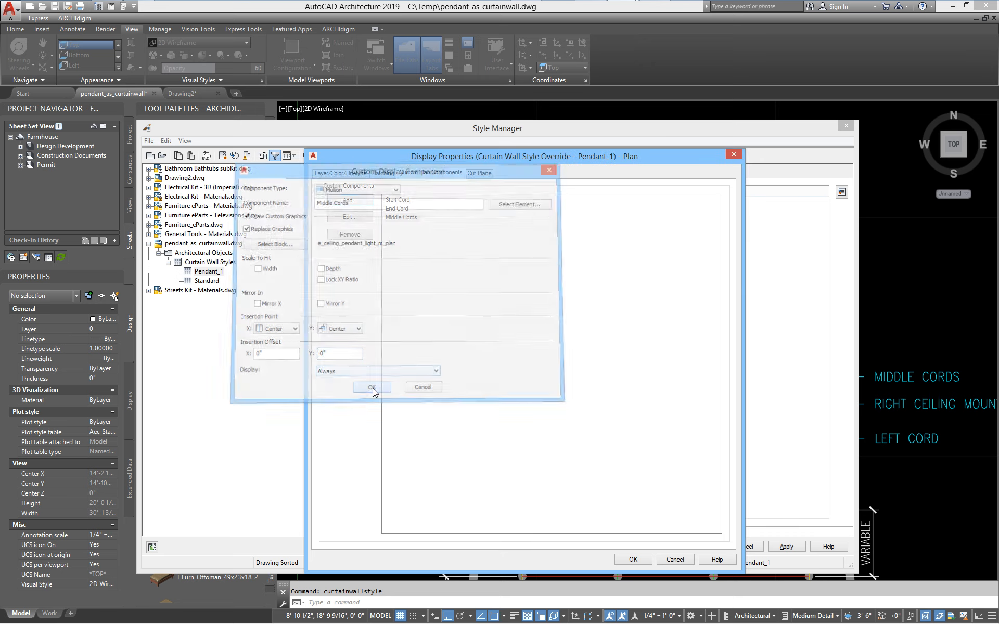
click(633, 560)
click(702, 548)
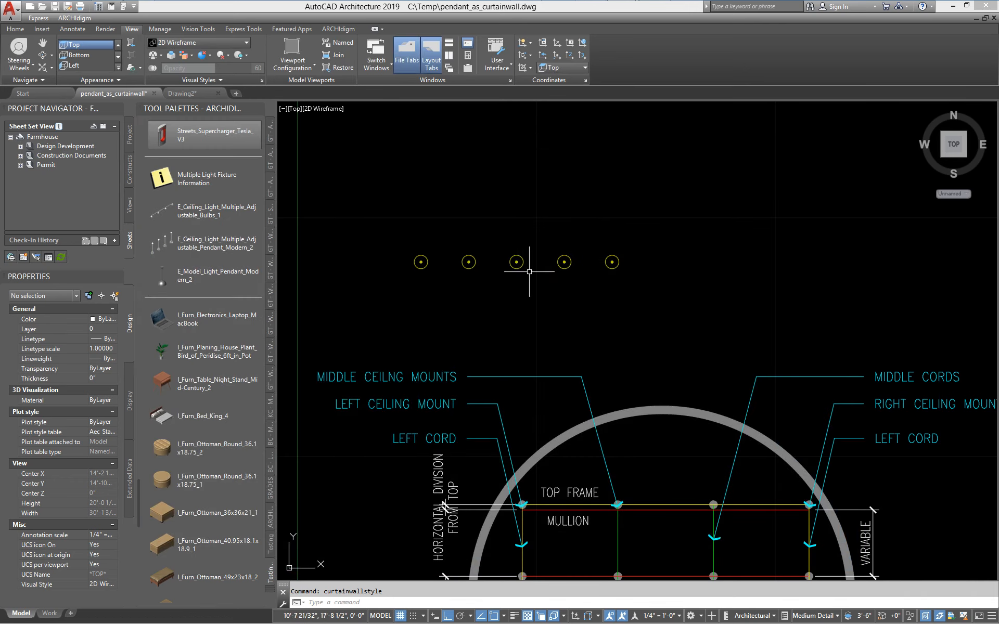
- Select the pendant curtain wall and examine how its cord and shade symbols look in plan, up close and along the row
scroll(420, 267, up, 4)
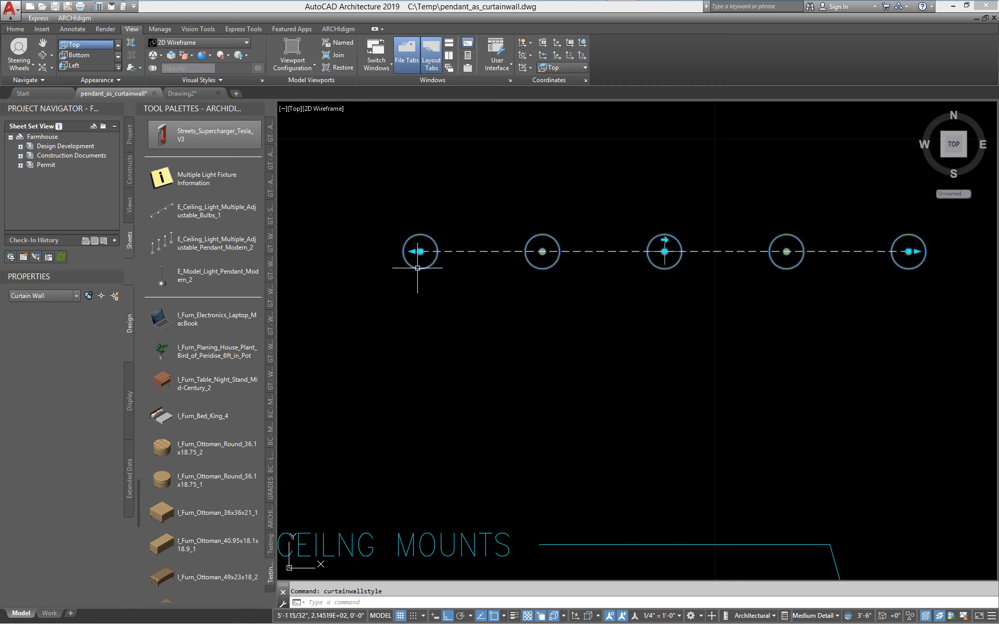
click(414, 254)
scroll(410, 257, up, 6)
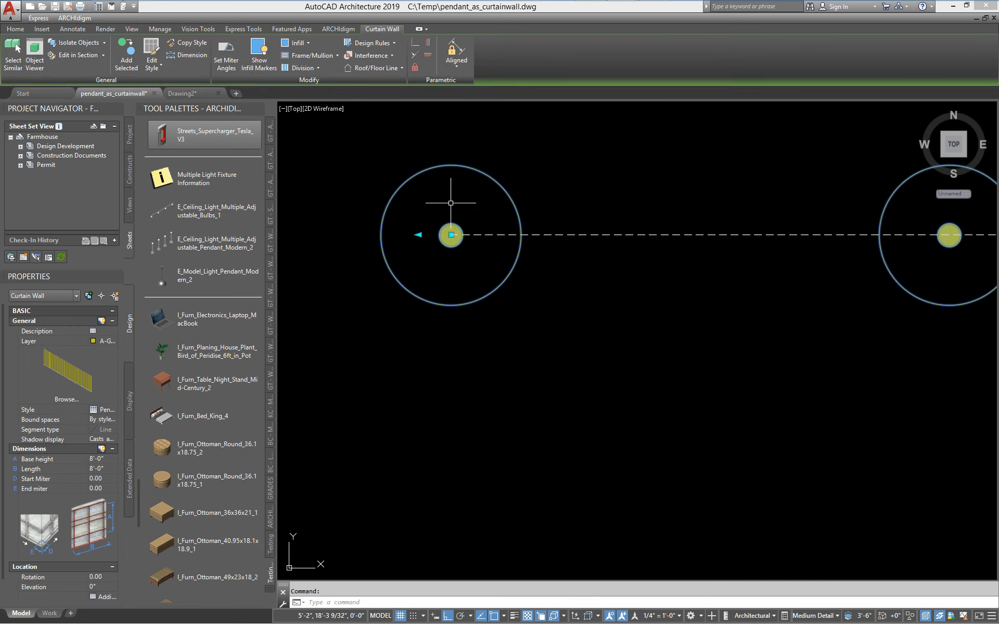
scroll(447, 237, up, 6)
middle_drag(433, 250, 501, 266)
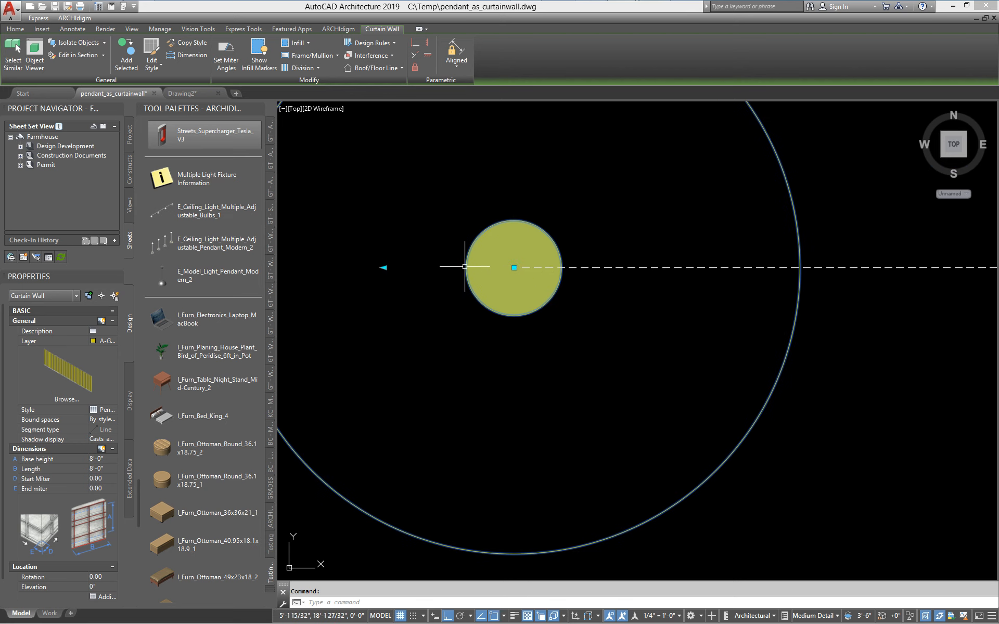
scroll(514, 267, down, 4)
scroll(512, 268, down, 2)
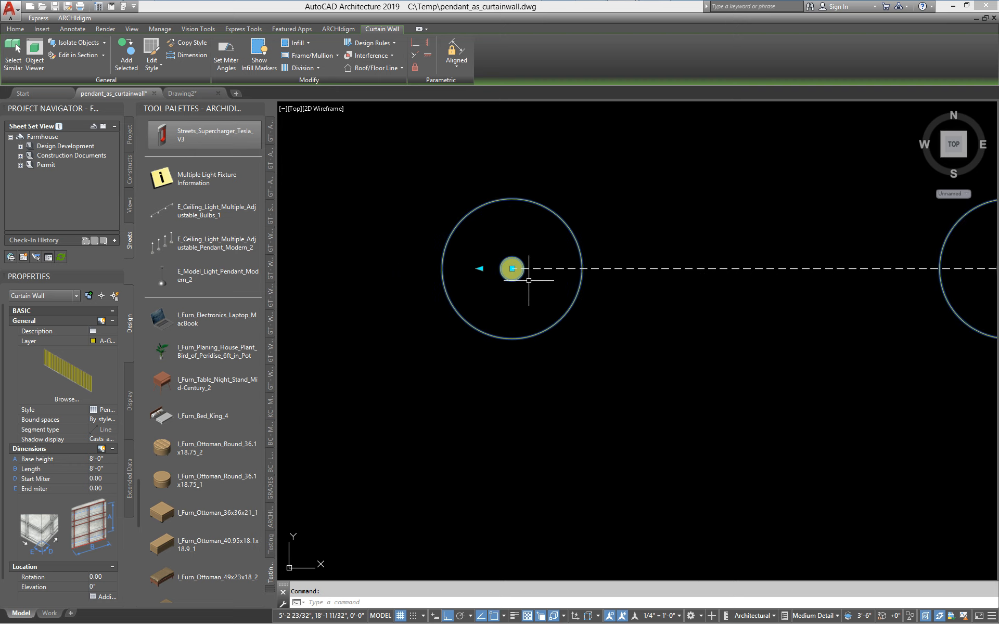
mouse_move(529, 281)
middle_down()
mouse_move(498, 285)
mouse_move(474, 312)
middle_up()
scroll(498, 286, down, 4)
scroll(474, 312, down, 3)
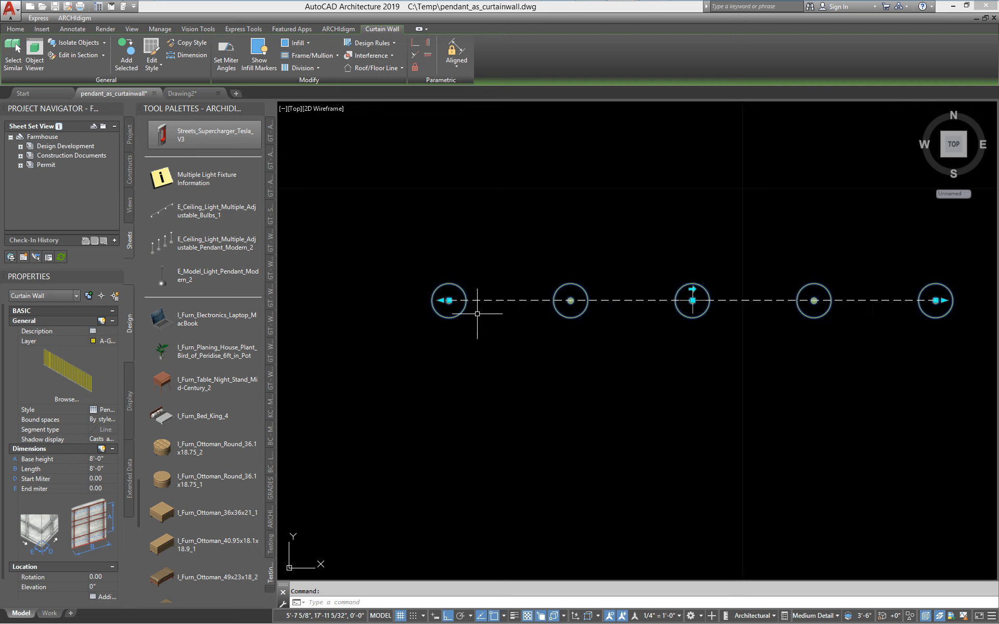
scroll(447, 295, up, 5)
scroll(460, 292, up, 4)
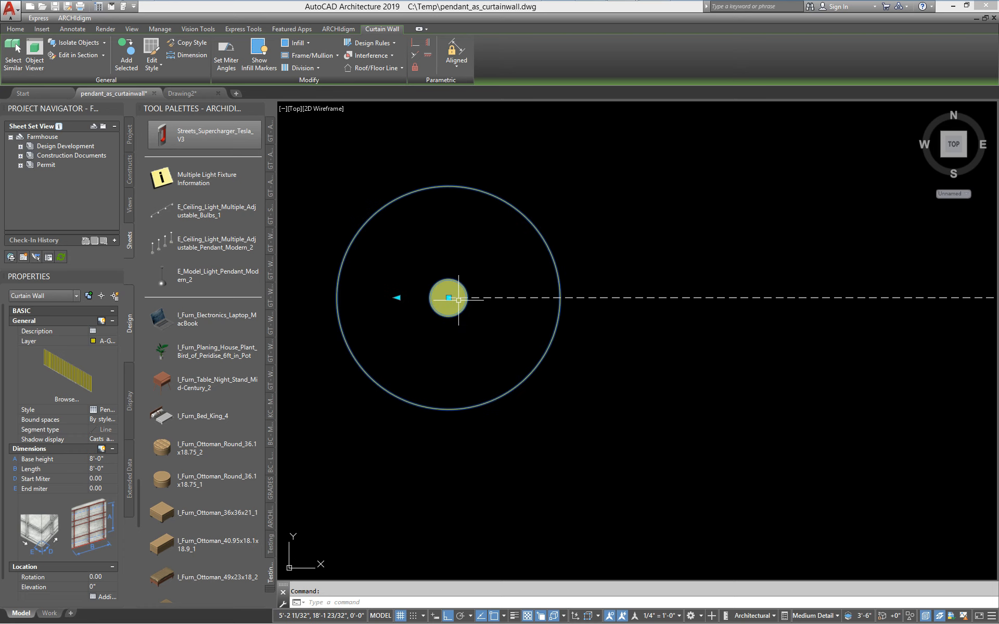
scroll(424, 301, down, 4)
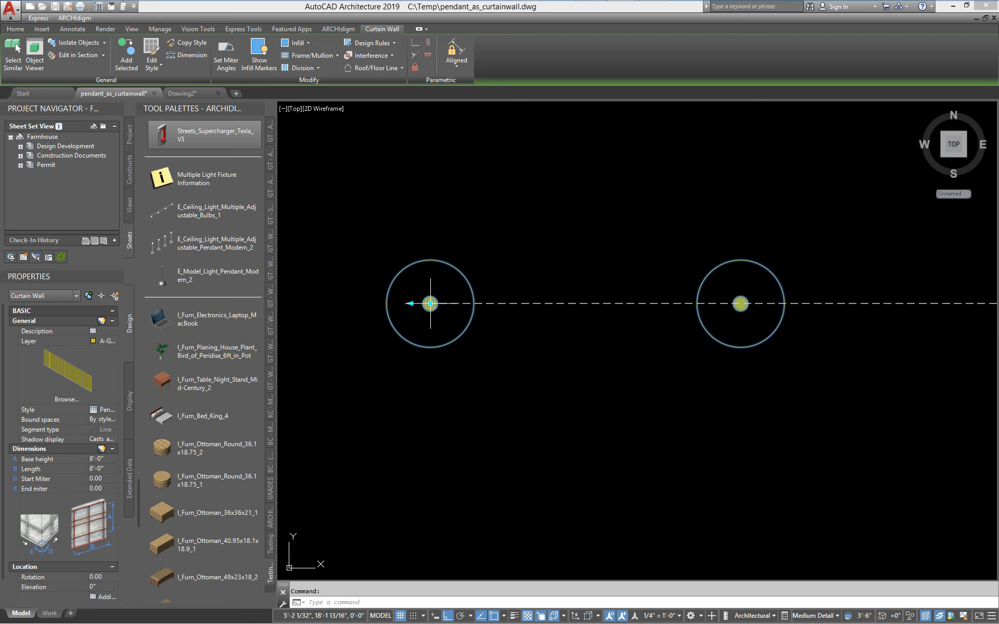
scroll(431, 304, down, 5)
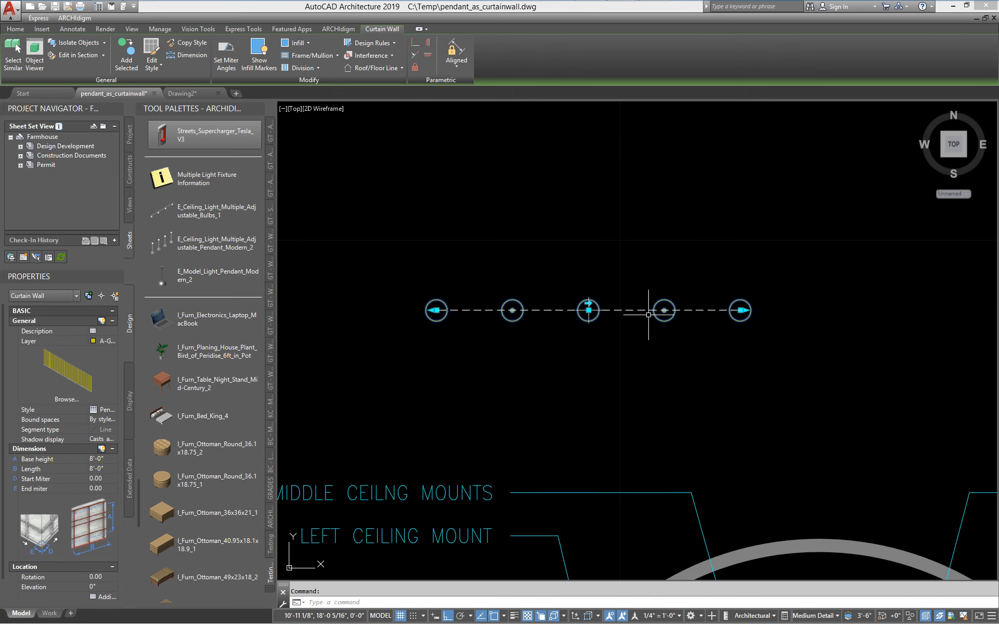
- Reverse the pendant curtain wall's direction and stretch its end inward to a length of about 2'-10"
click(589, 306)
click(741, 310)
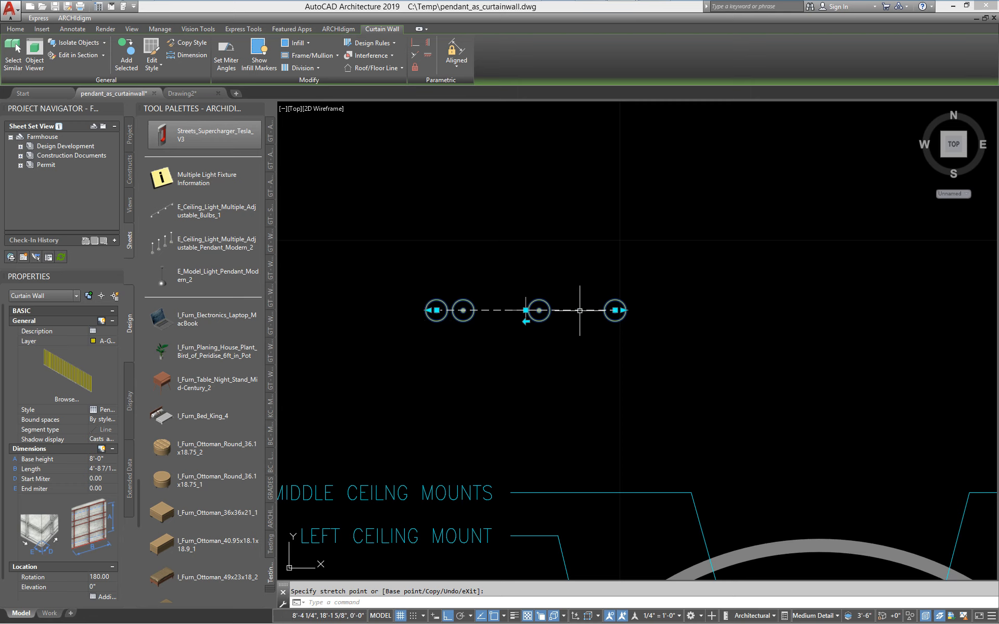
click(624, 310)
click(545, 276)
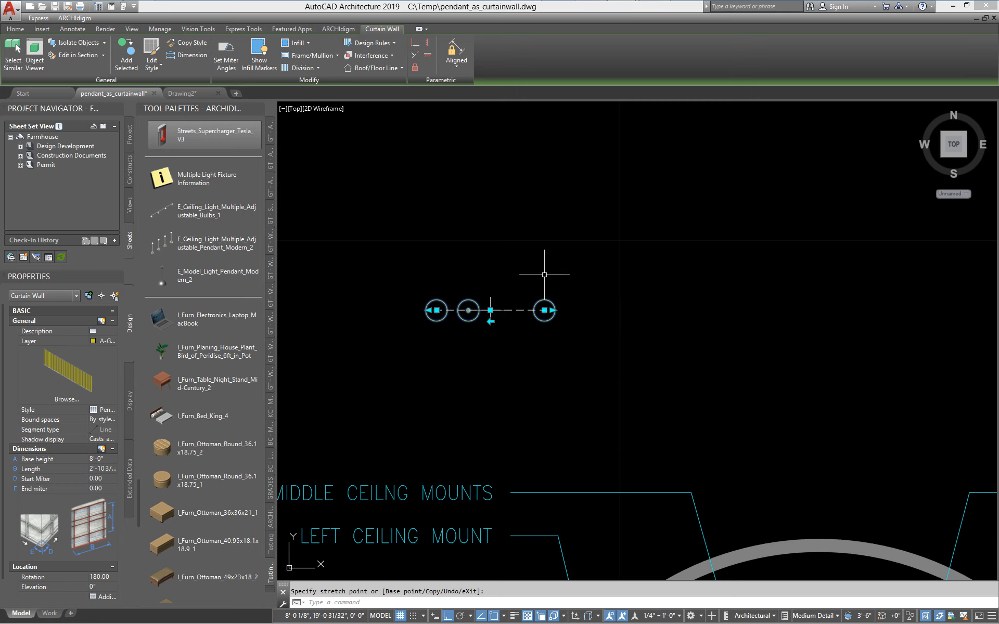
- Set the pendant curtain wall's length to 8' and deselect it
click(107, 469)
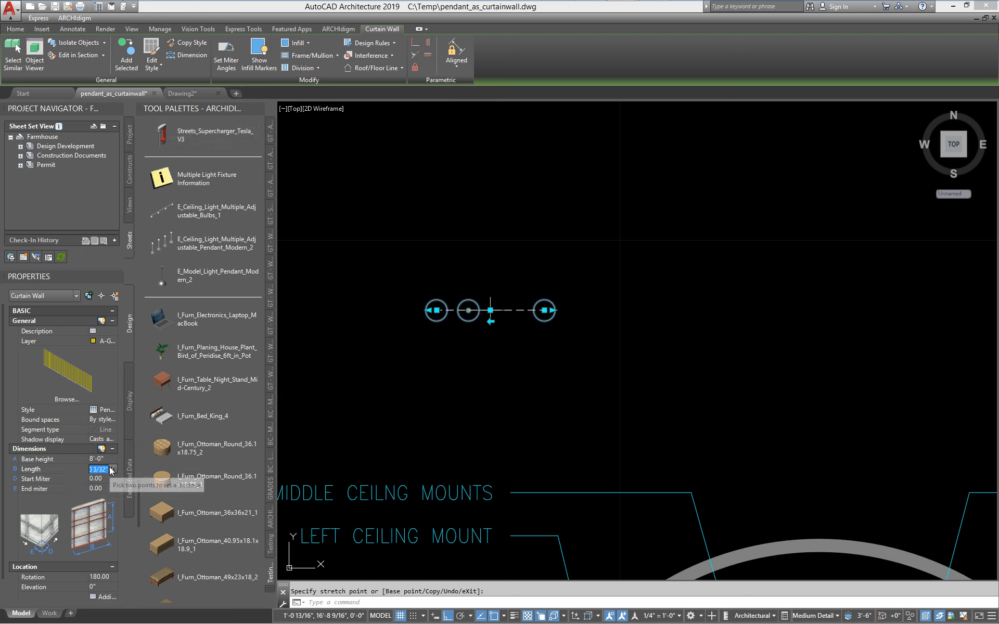
text(8)
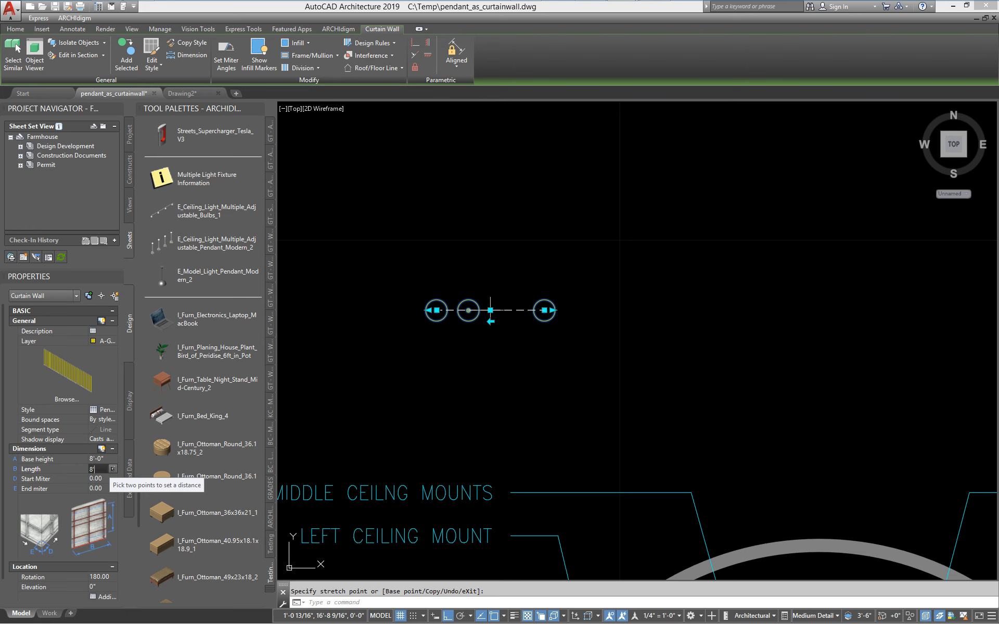
text(')
key(Return)
mouse_move(638, 304)
middle_down()
mouse_move(825, 314)
mouse_move(639, 308)
middle_up()
key(Escape)
- Look at the pendant light from the Left view, then switch to the Front view
scroll(769, 306, down, 2)
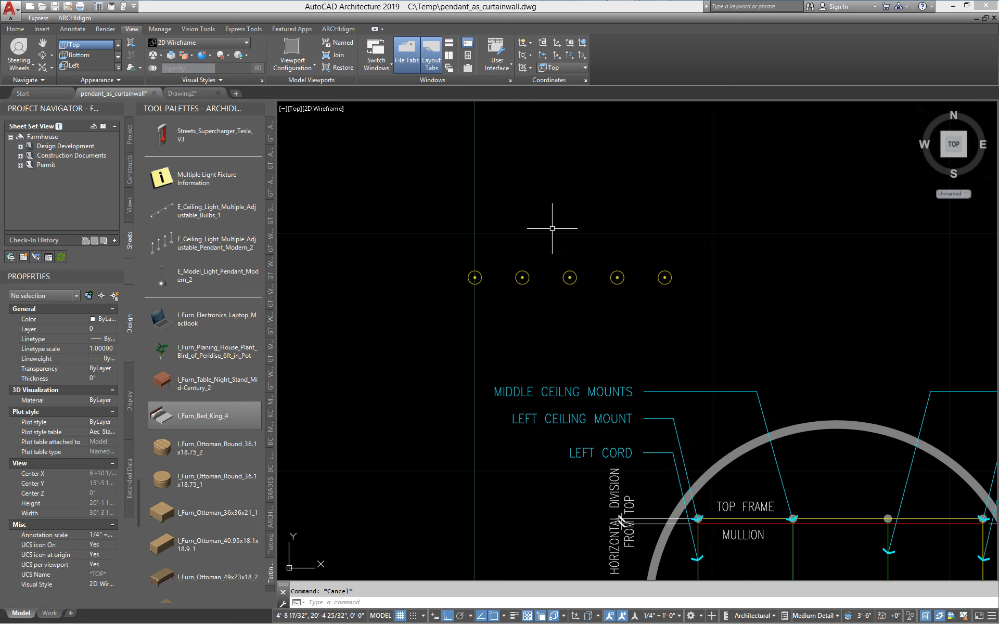
scroll(536, 229, down, 1)
middle_drag(535, 313, 533, 338)
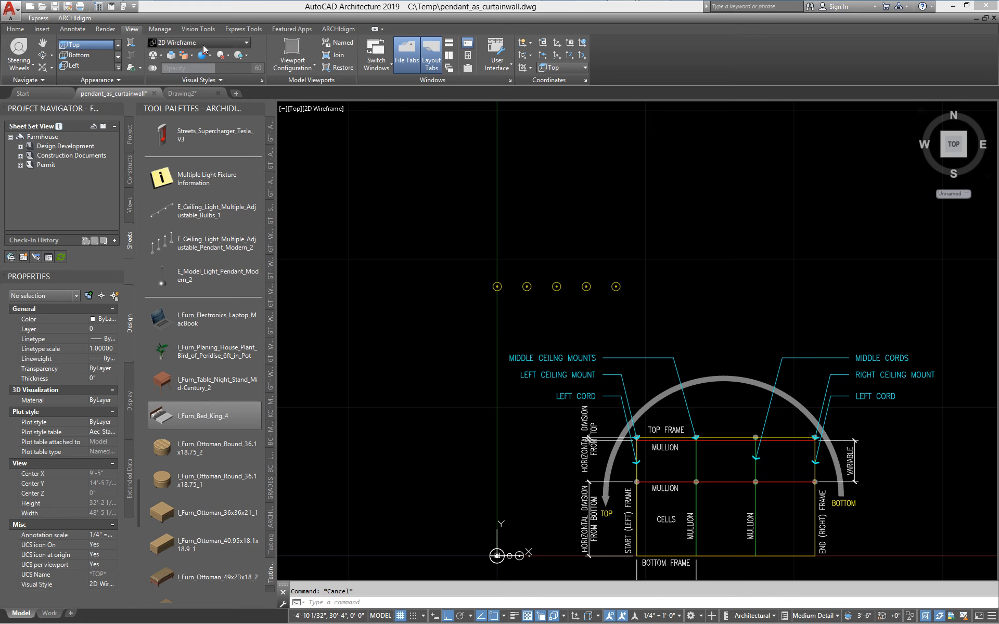
click(86, 67)
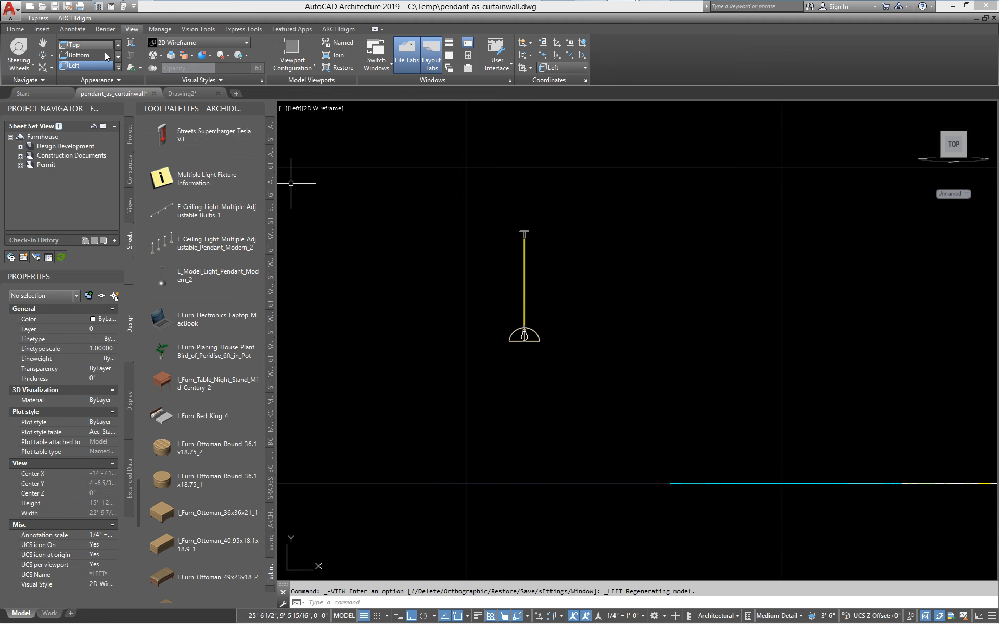
click(118, 66)
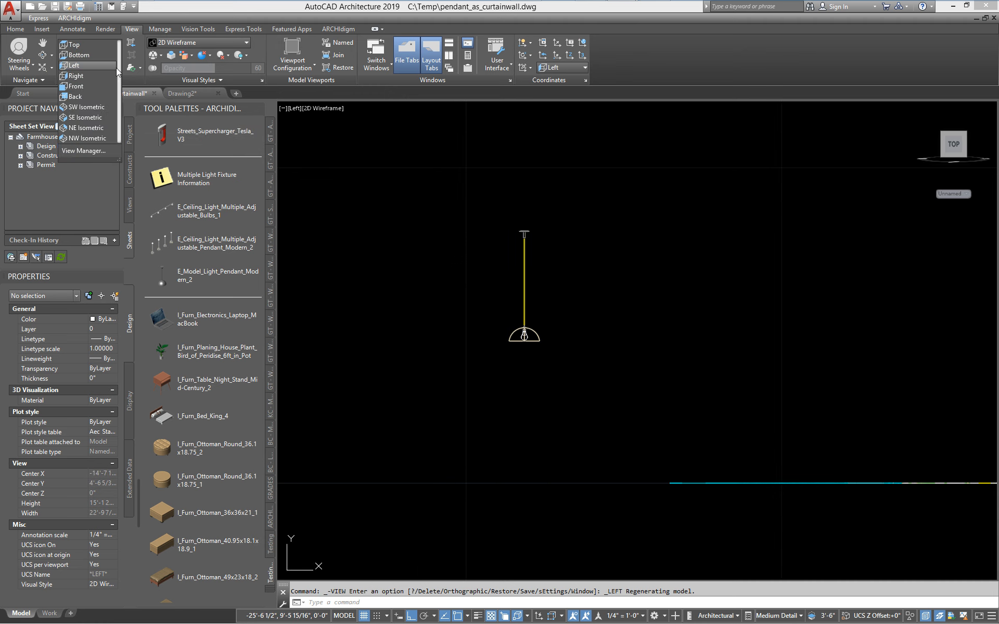
click(87, 86)
- Set the visual style of the Front view to Realistic
scroll(520, 294, up, 4)
middle_drag(532, 312, 569, 317)
click(200, 43)
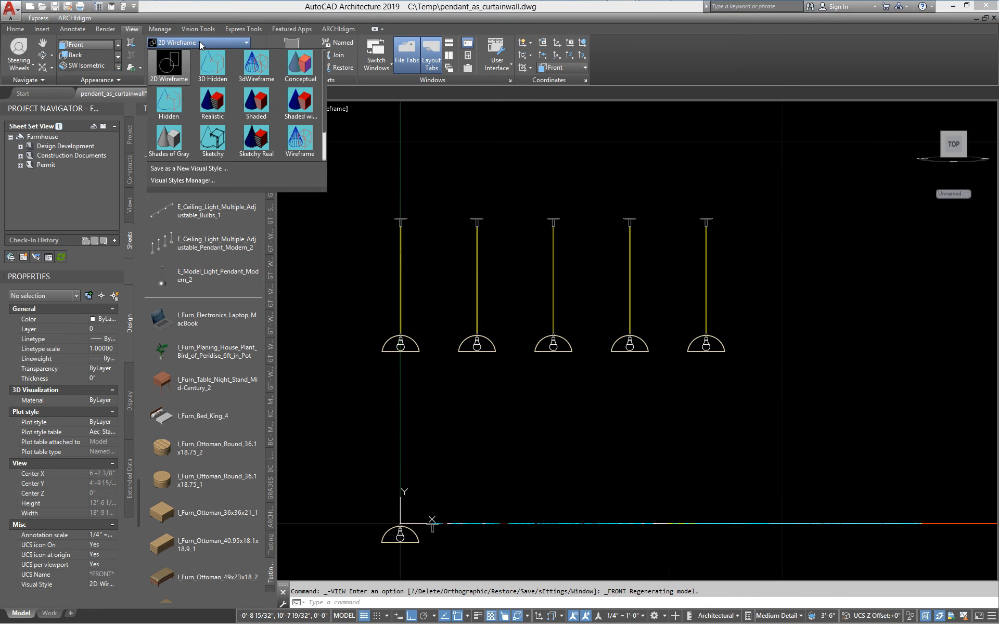
click(207, 101)
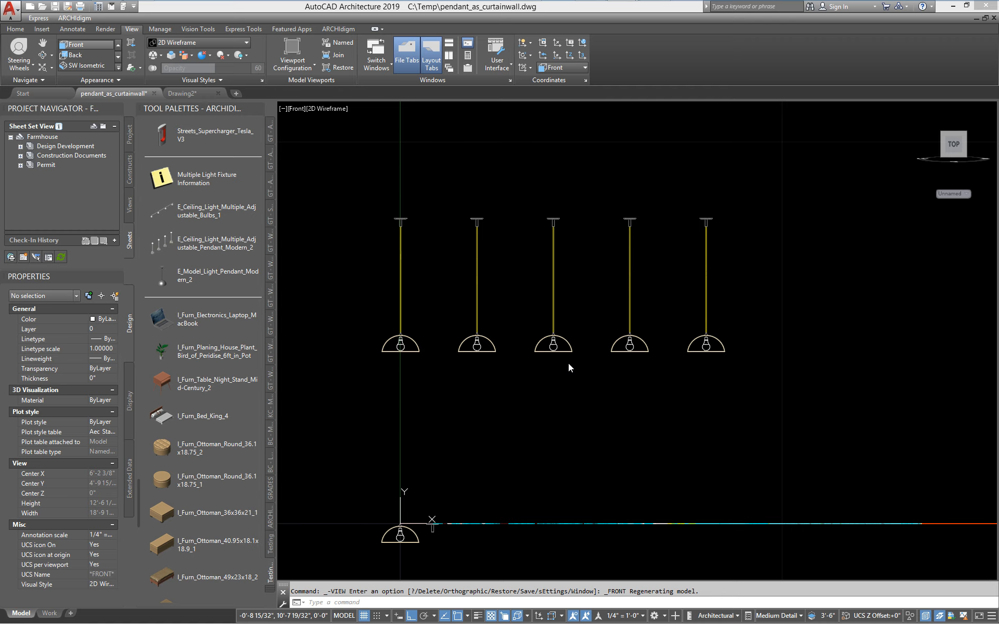
- Inspect the shaded pendants from the front and in an orbited 3D view beside the annotated curtain wall diagram
scroll(460, 307, up, 3)
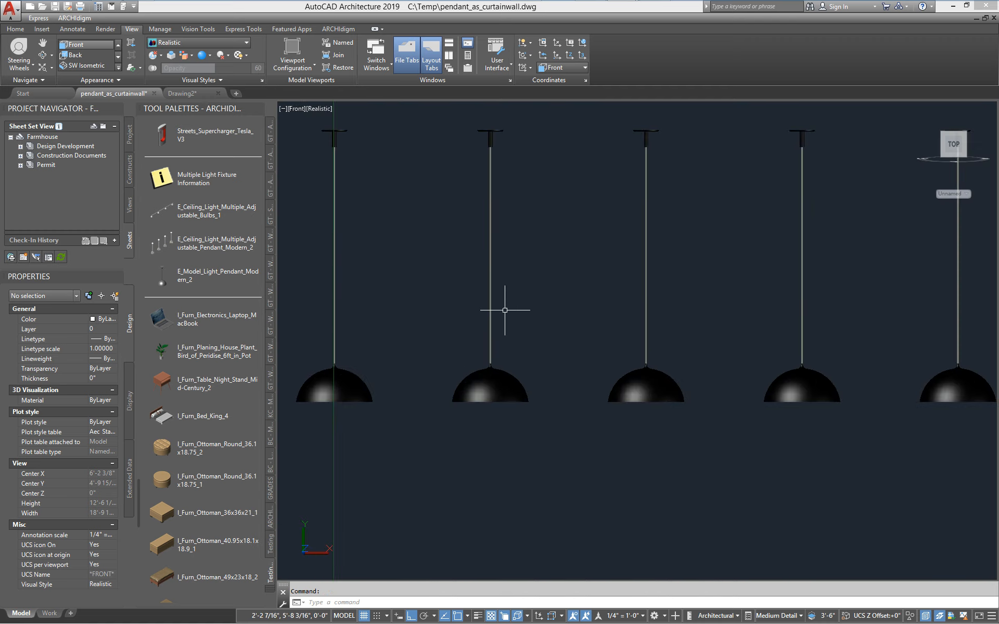
middle_drag(569, 244, 545, 306)
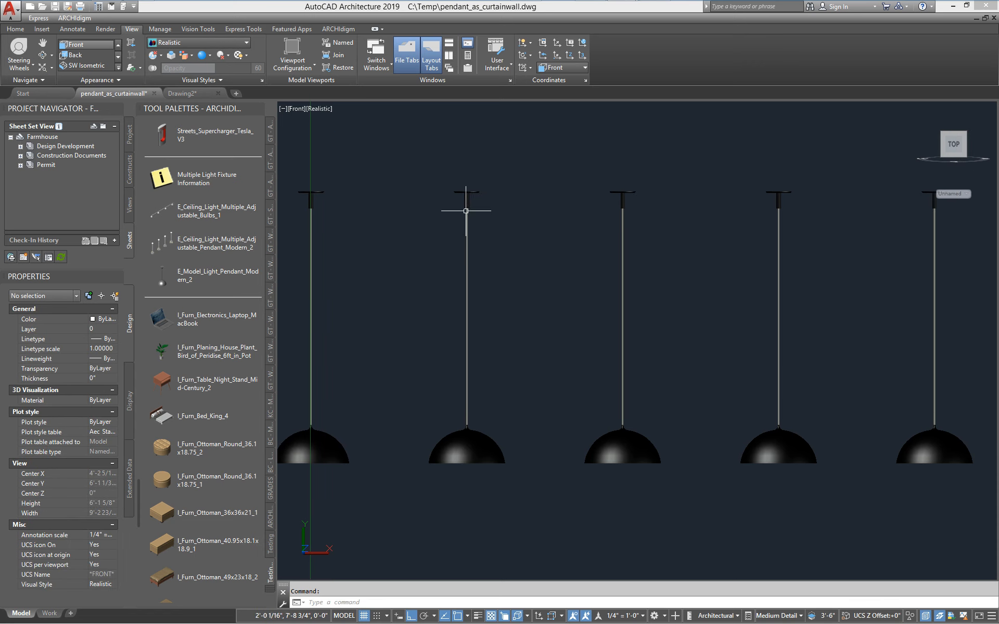
scroll(513, 303, down, 6)
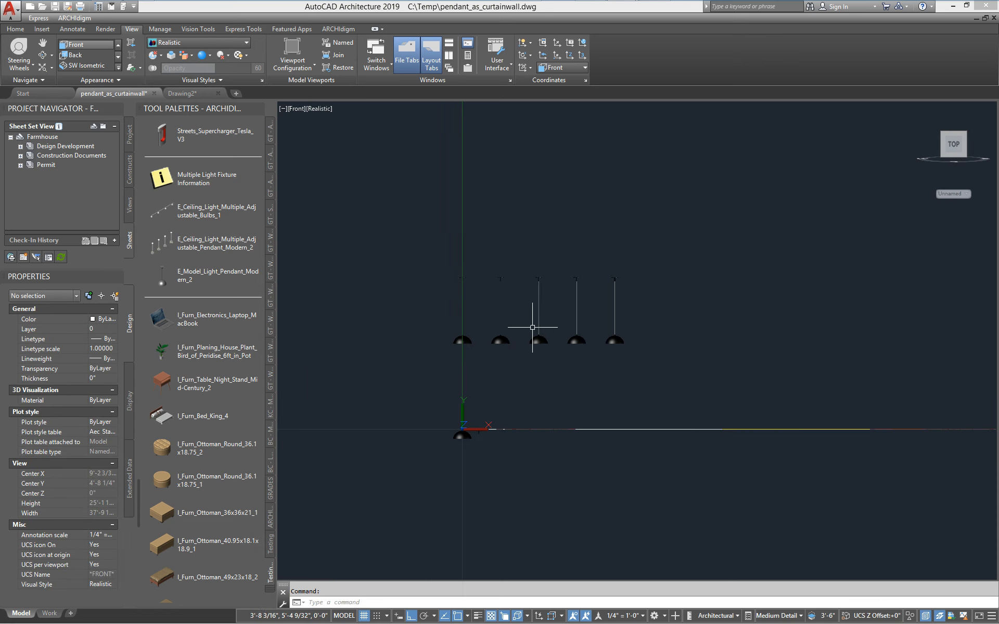
mouse_move(535, 330)
middle_down()
mouse_move(516, 304)
mouse_move(653, 475)
middle_up()
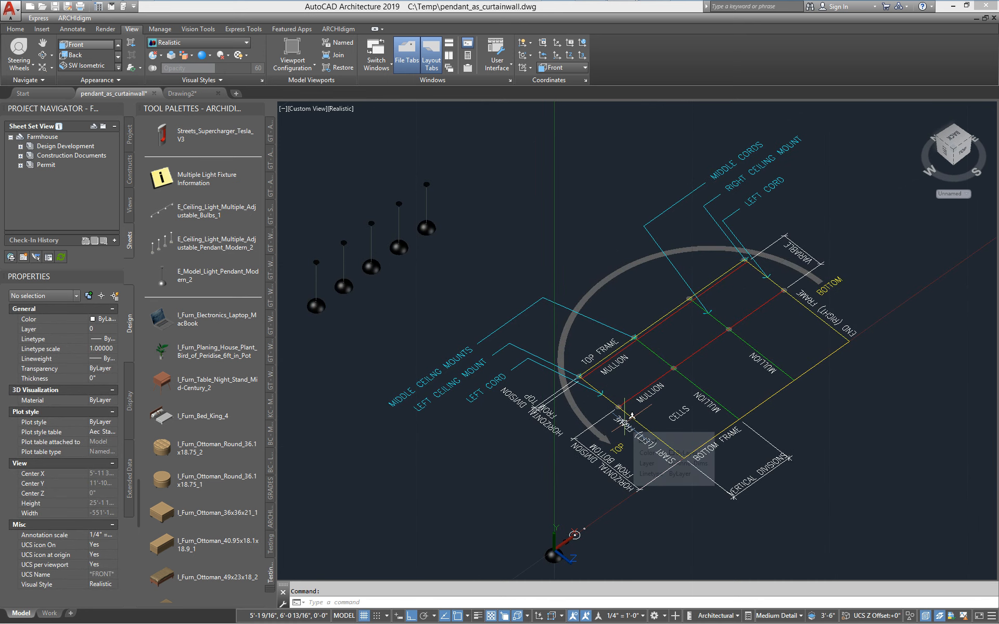
middle_drag(509, 338, 608, 326)
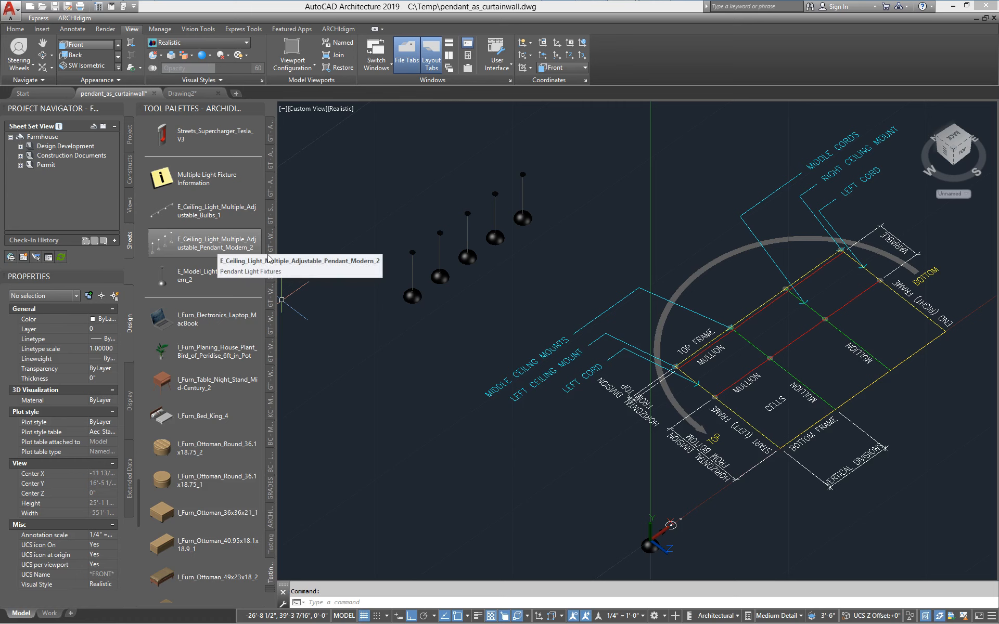
- Start applying the tool properties of E_Ceiling_Light_Multiple_Adjustable_Pendant_Modern_2 to a referenced base curve
right_click(175, 241)
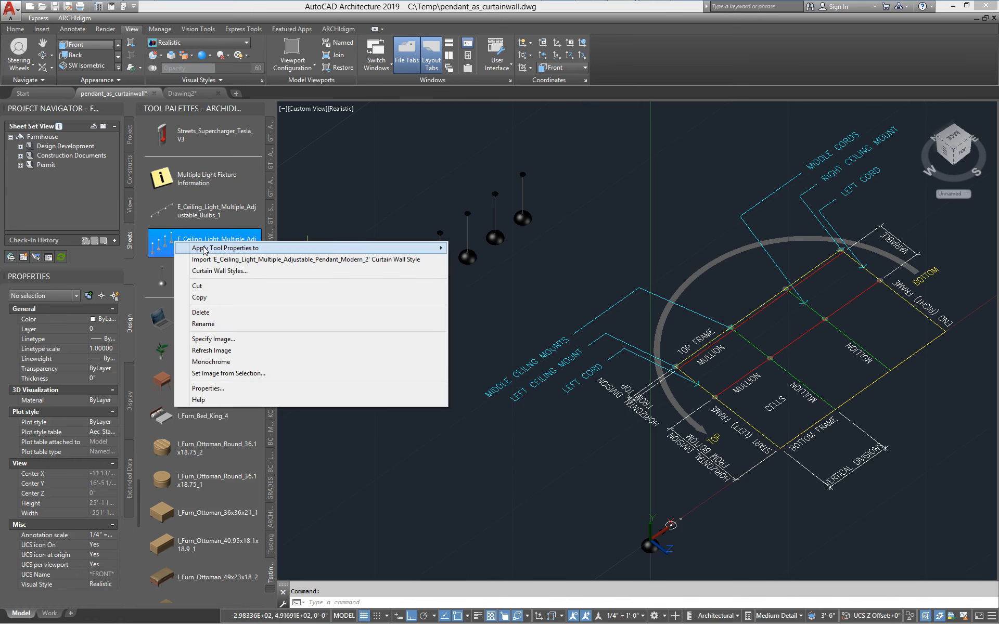
mouse_move(205, 251)
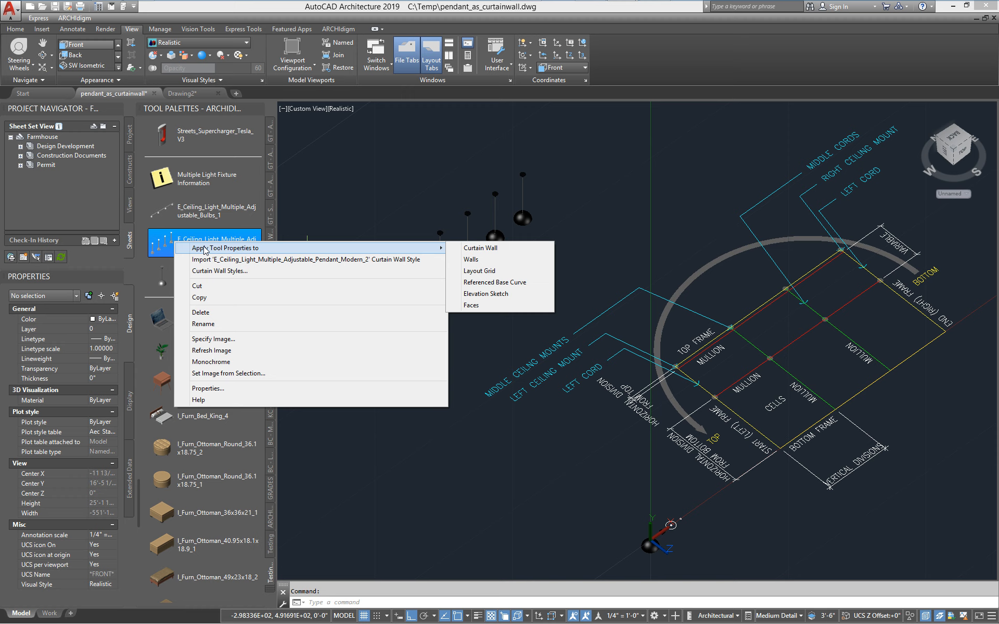
click(487, 283)
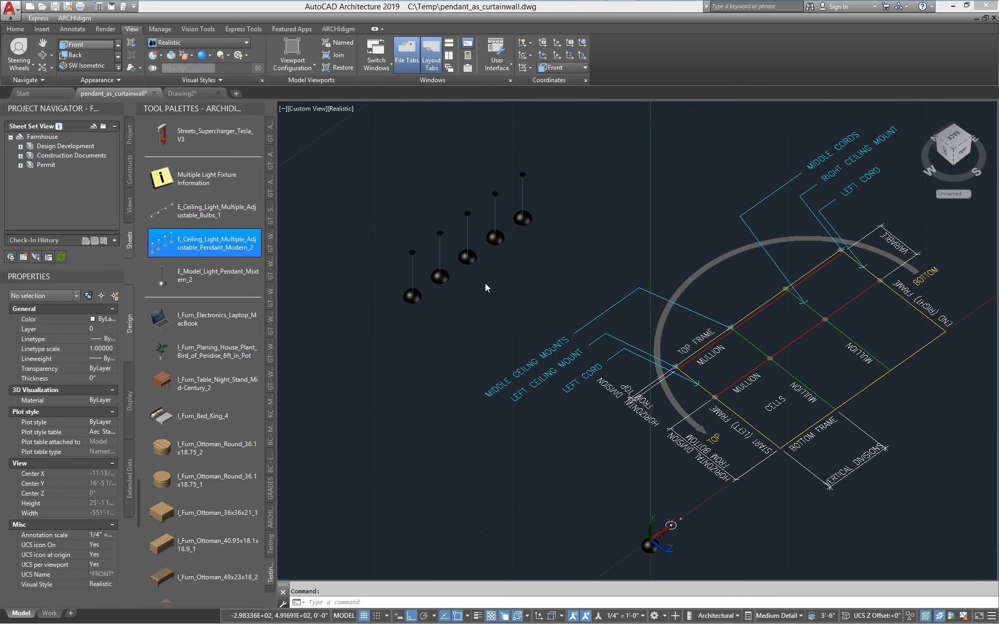